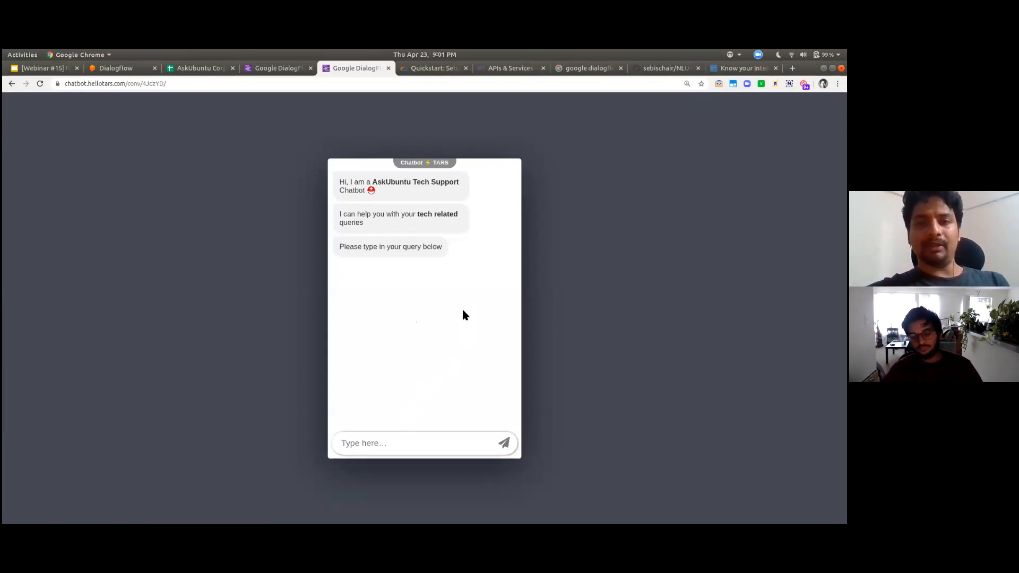
Send the query "I need help with installing my Printer" to the AskUbuntu Tech Support chatbot and check the detected intent
click(285, 71)
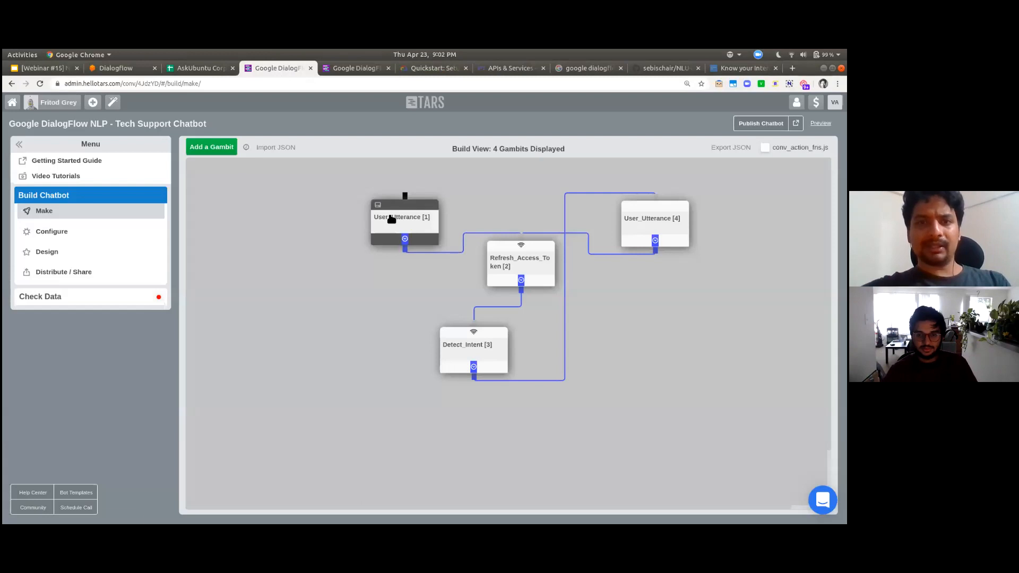
key(ctrl+Tab)
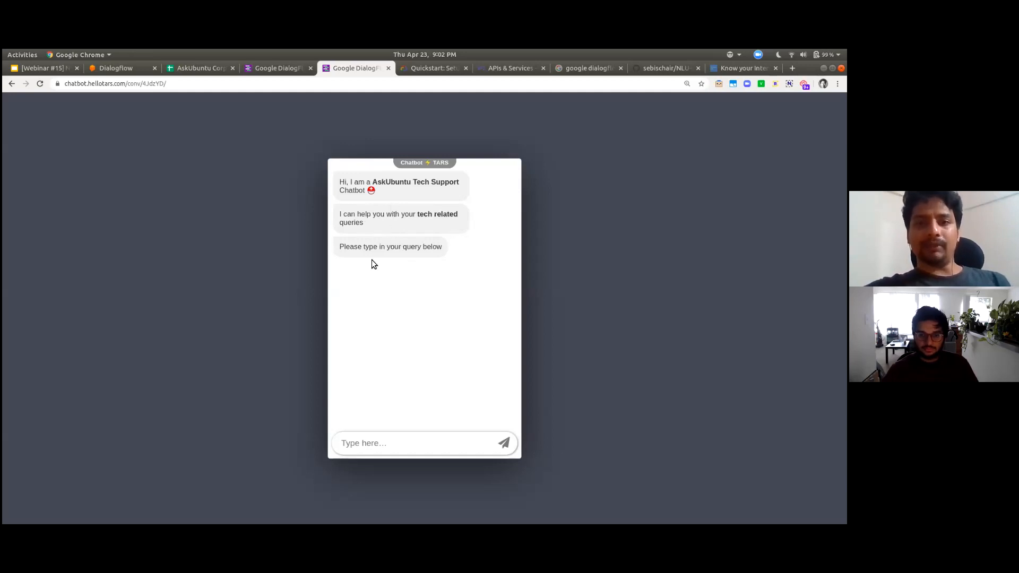
click(414, 445)
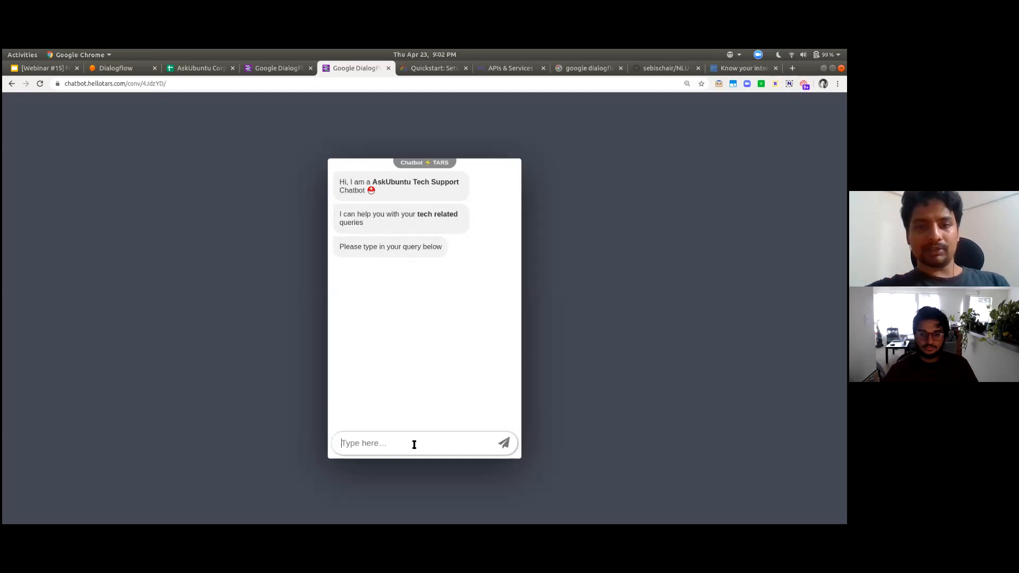
text(CAn't)
key(ctrl+a)
text(I nee)
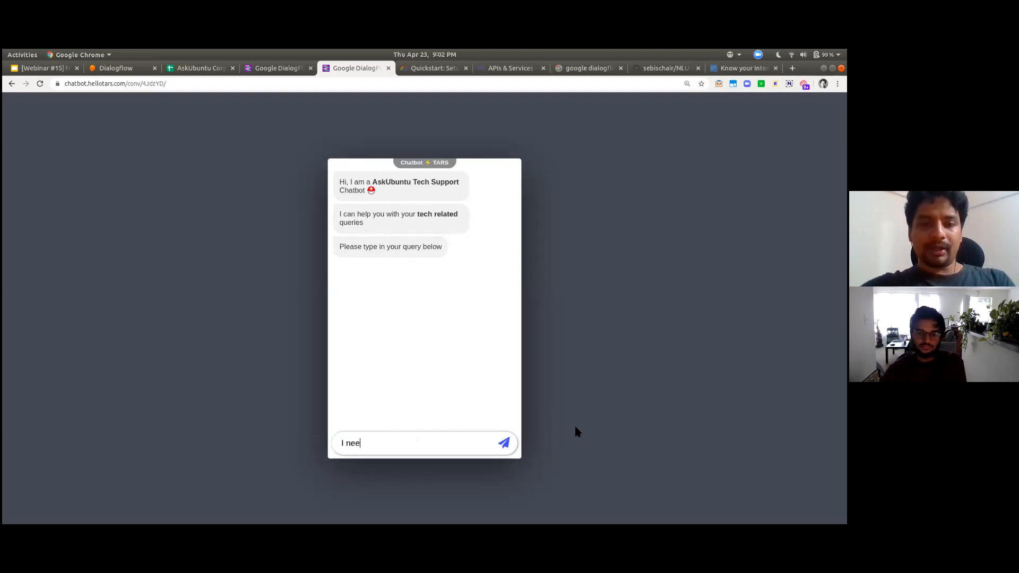
text(d help with in)
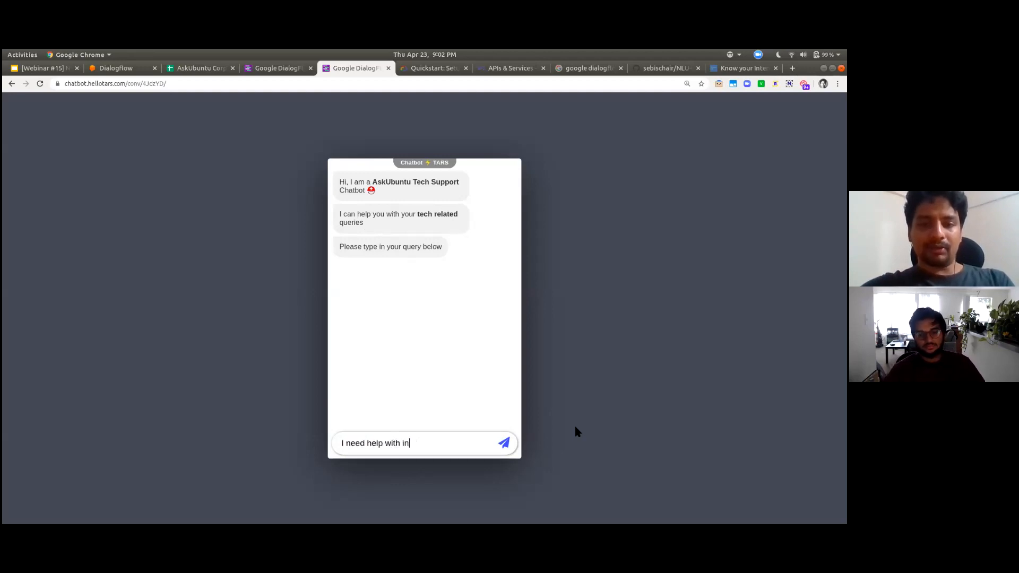
text(stalling m)
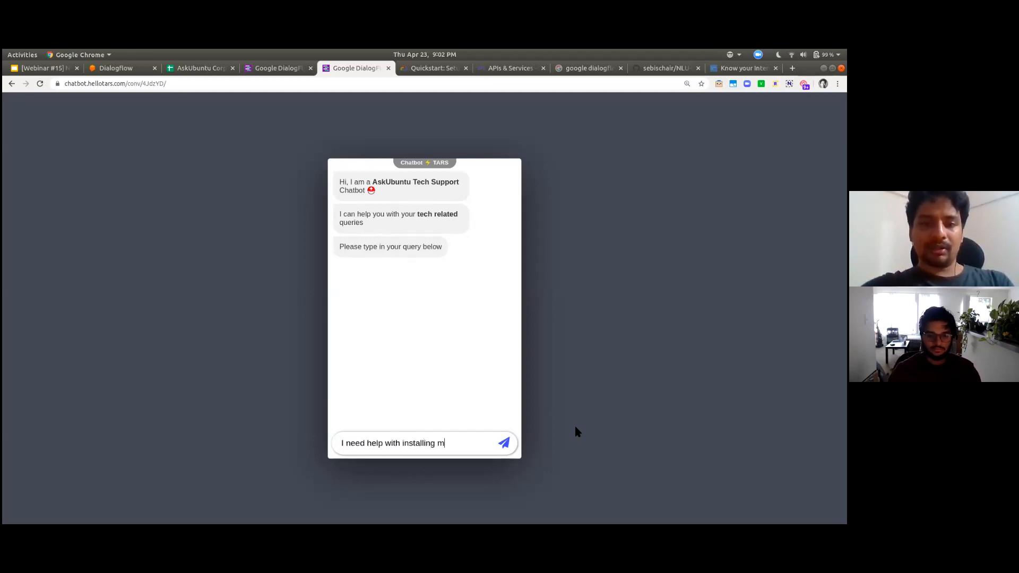
text(y Printer)
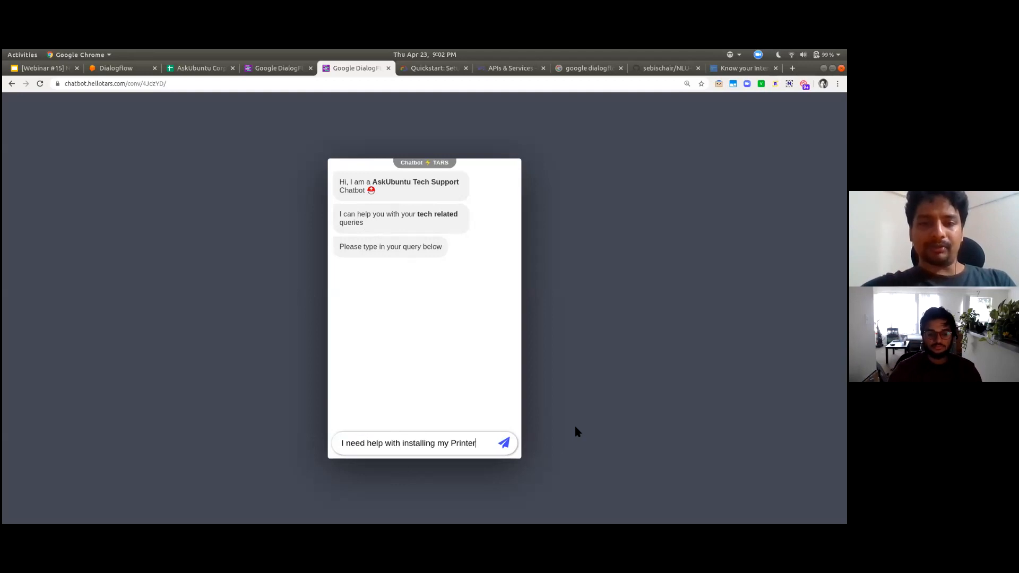
key(Return)
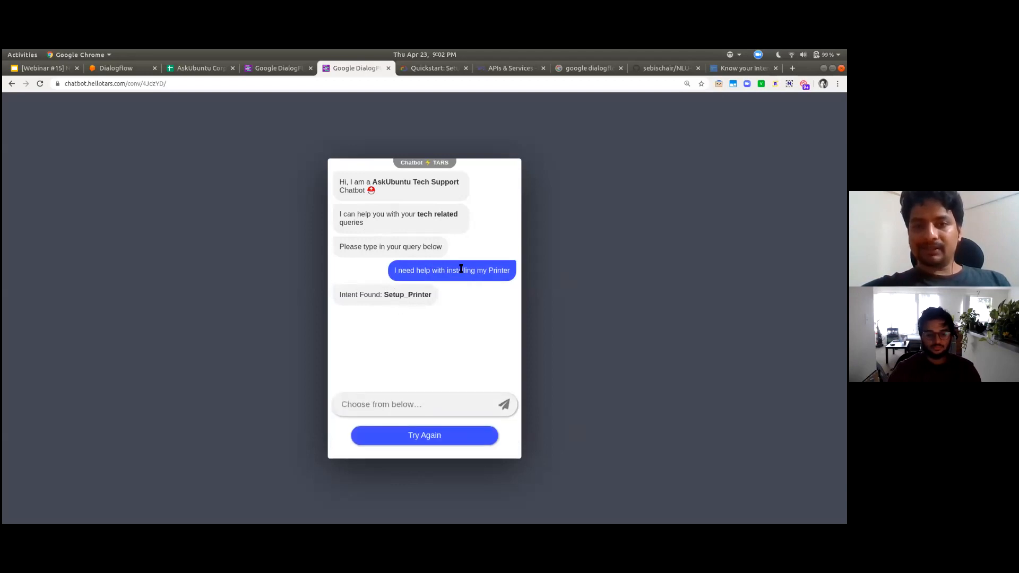
drag(394, 271, 516, 275)
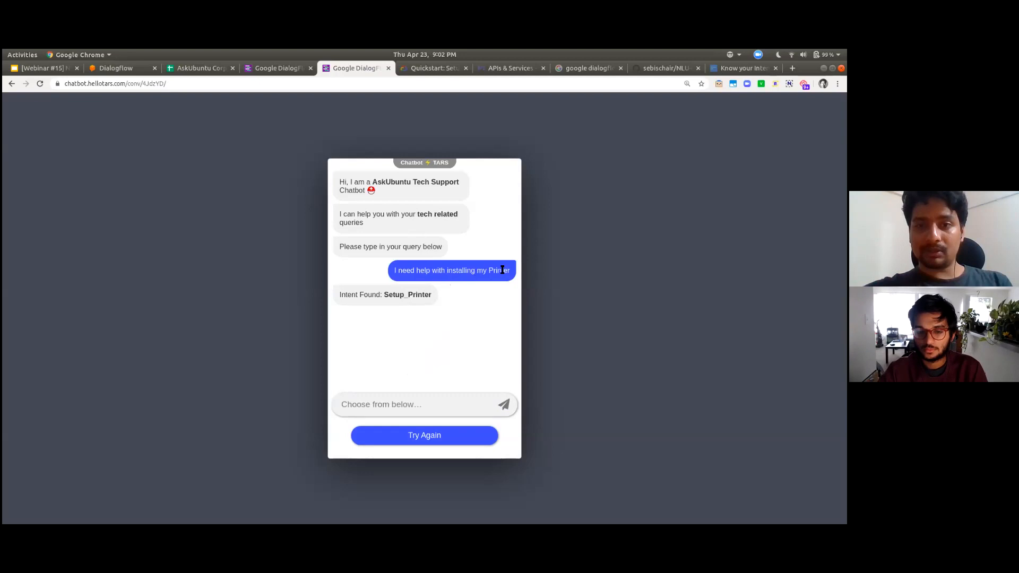
double_click(409, 297)
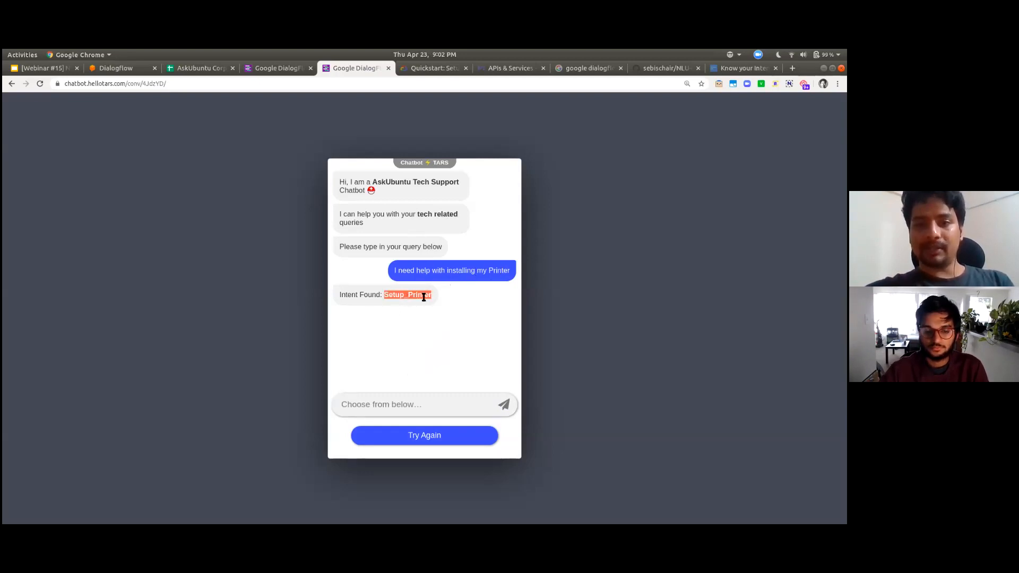
click(409, 295)
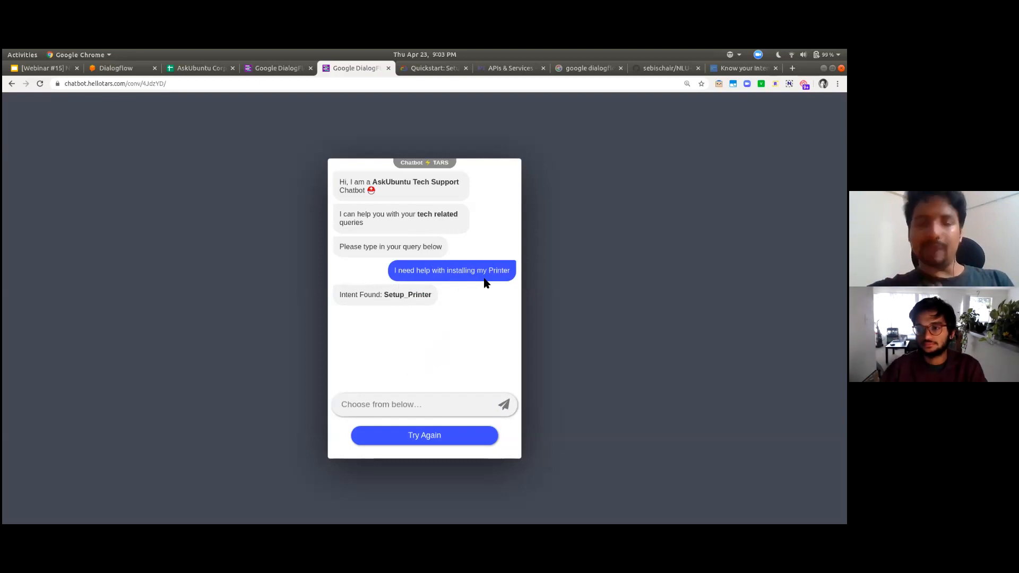
Try the chatbot again with the query "Can't shutdown my computer"
click(427, 435)
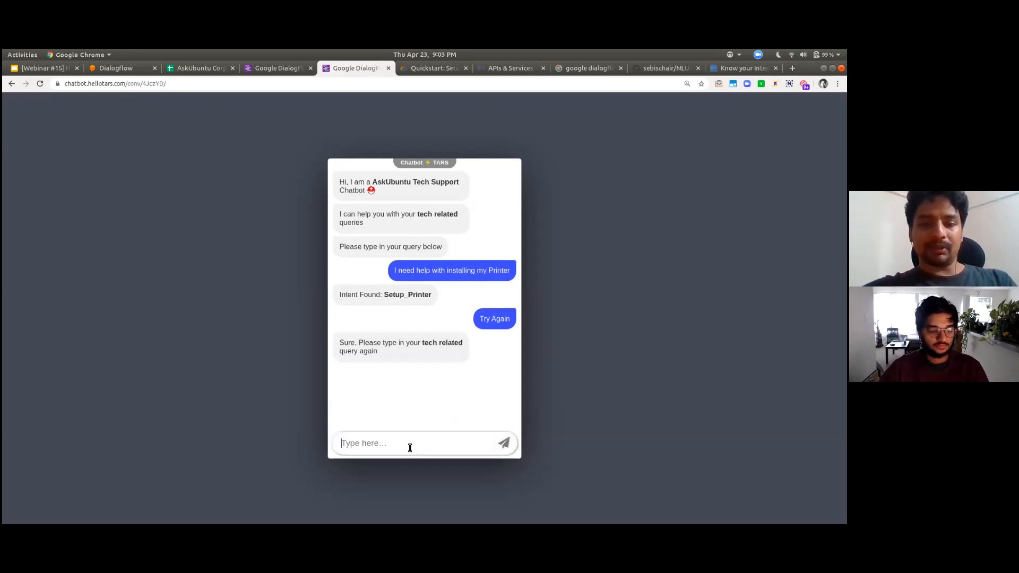
text(H)
key(BackSpace)
text(Need help wit)
key(ctrl+a)
text(Can't)
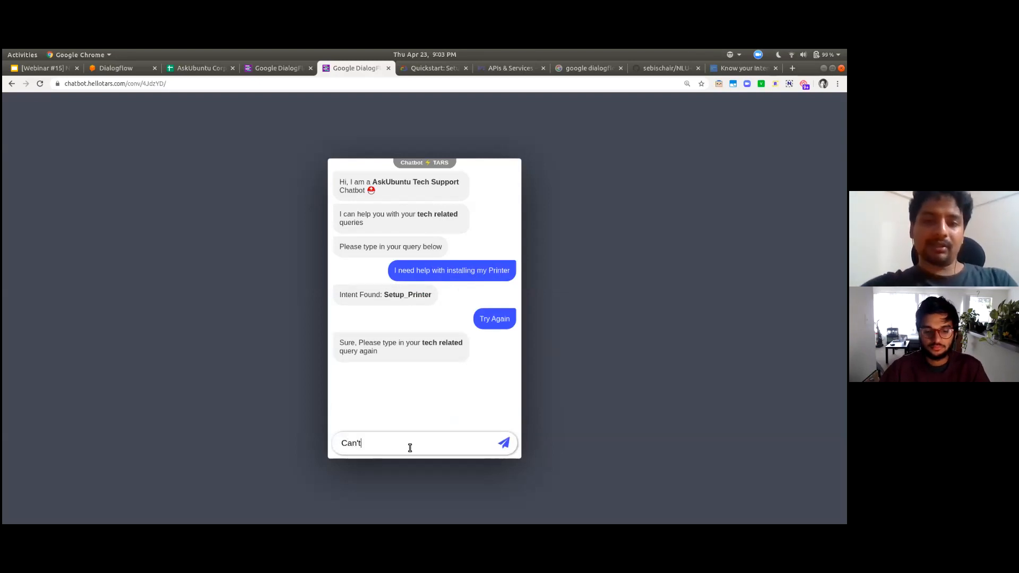
text( shutdow)
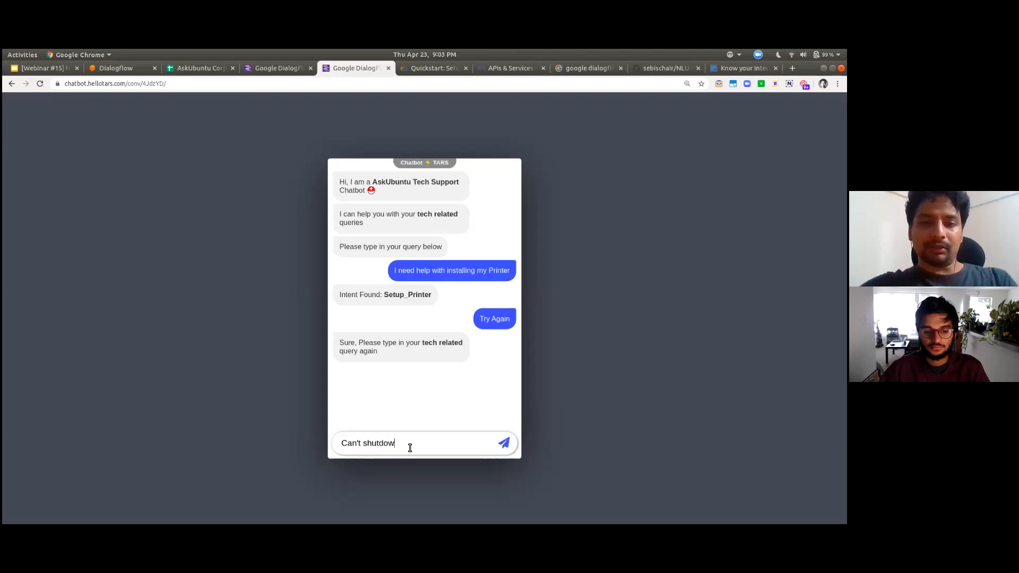
text(n my compy)
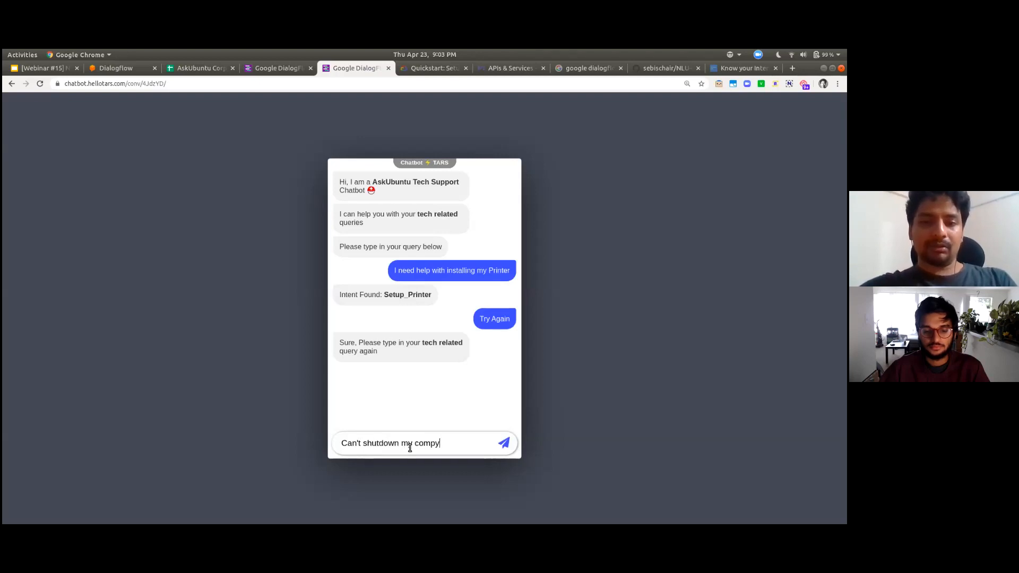
text(ute)
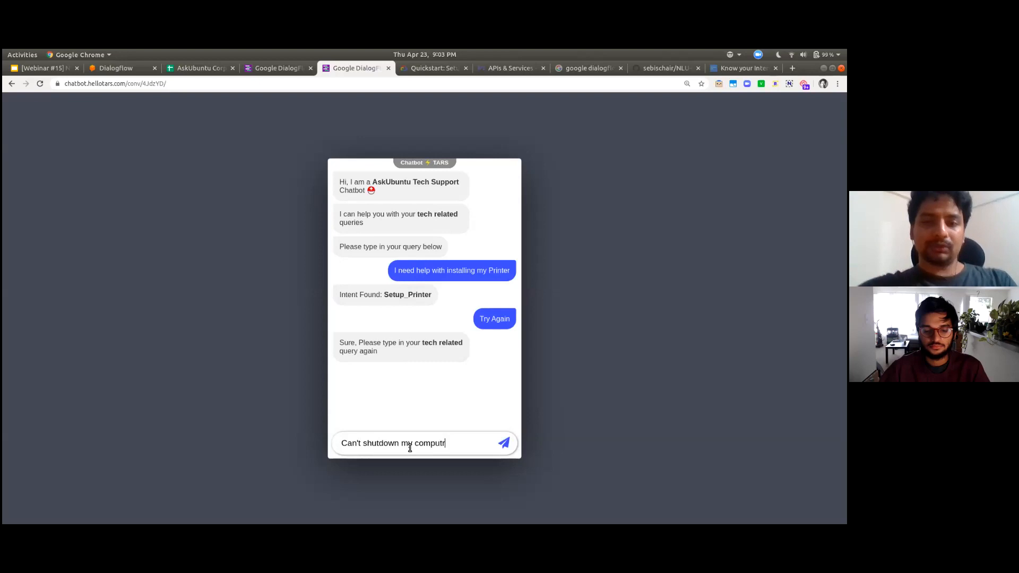
text(r)
key(Return)
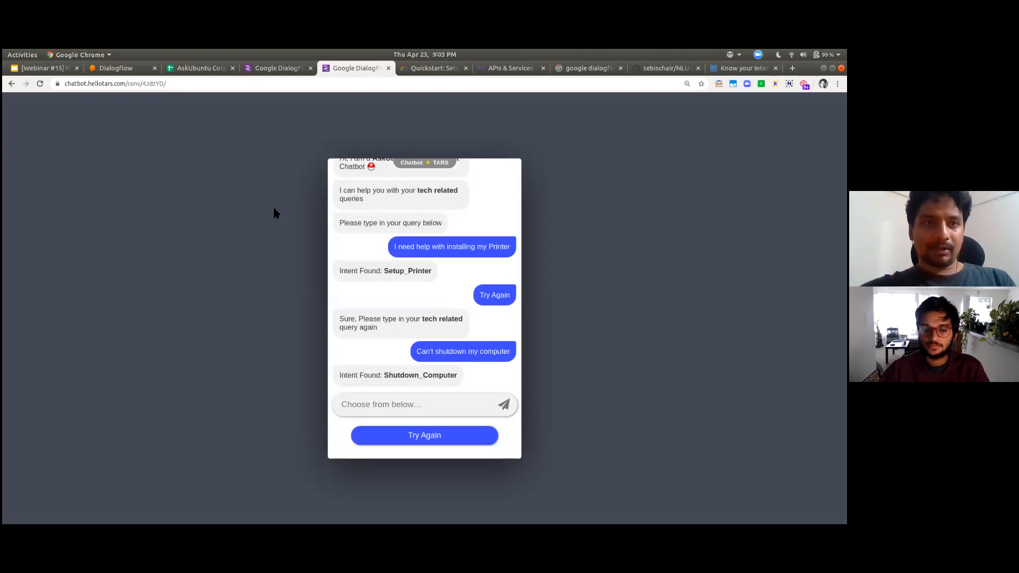
Switch to Dialogflow and review the general and language settings of the AskUbuntu tech support agent
click(120, 72)
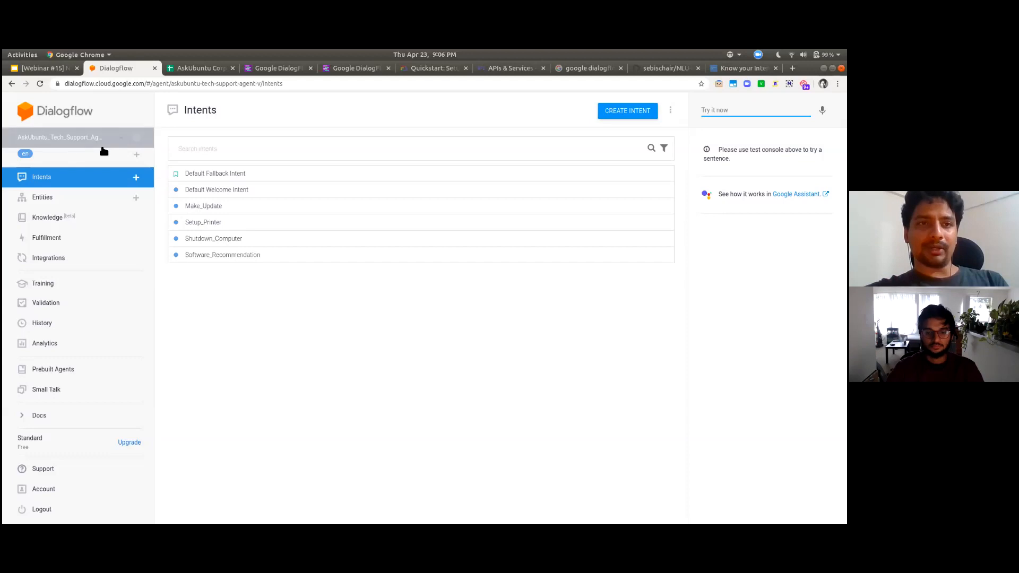
click(122, 139)
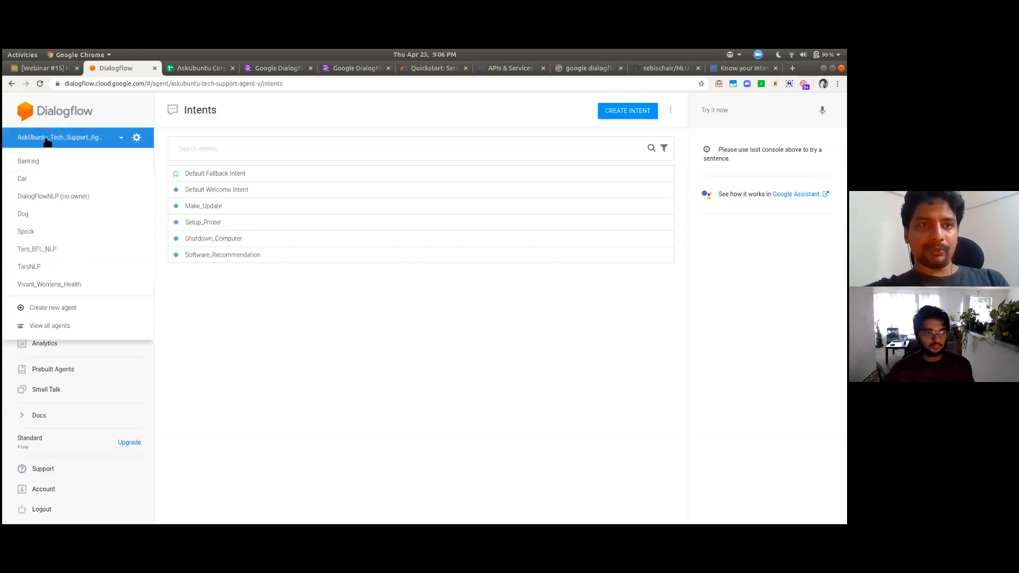
click(137, 138)
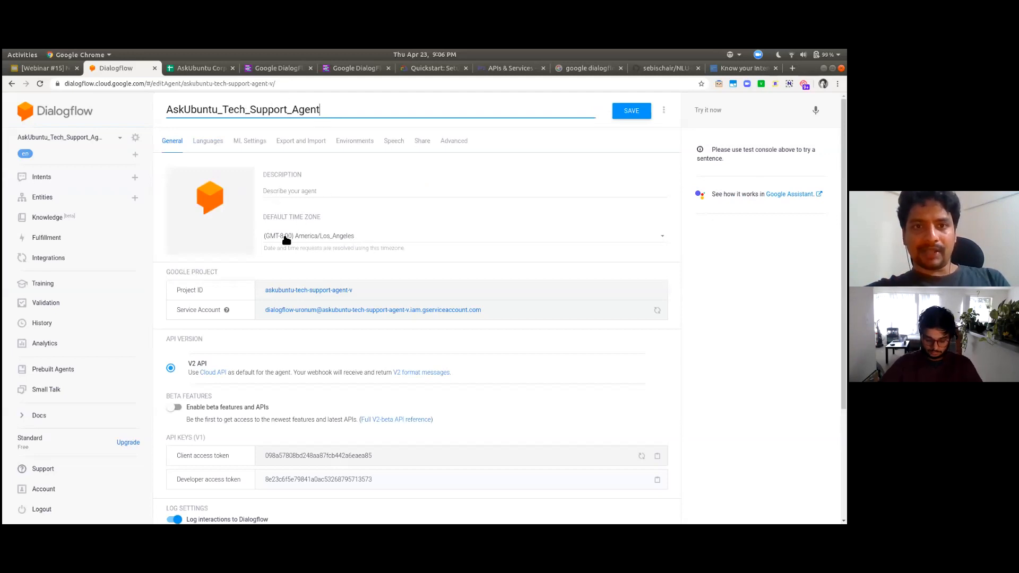
scroll(312, 425, down, 3)
scroll(312, 424, up, 3)
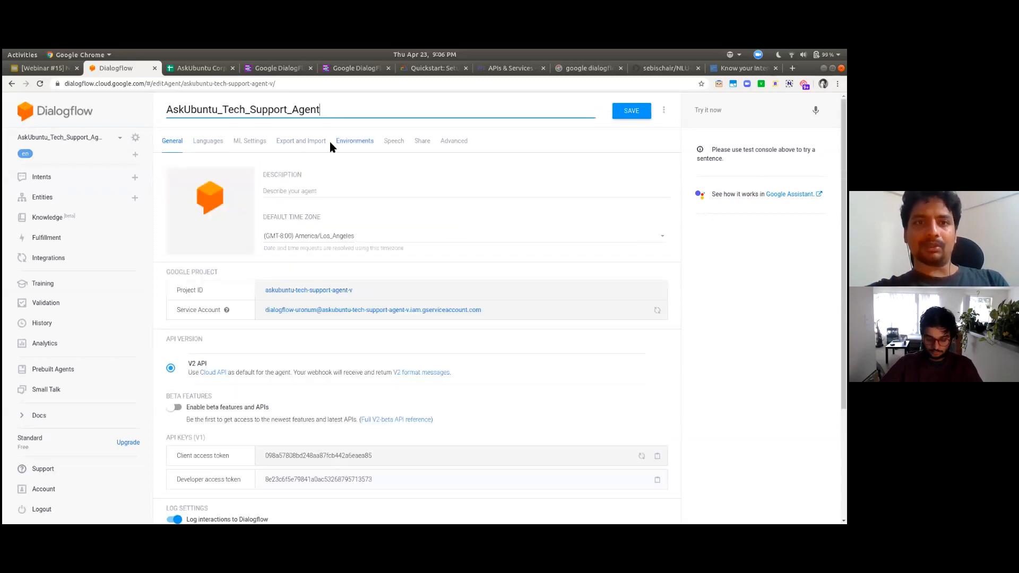
click(208, 141)
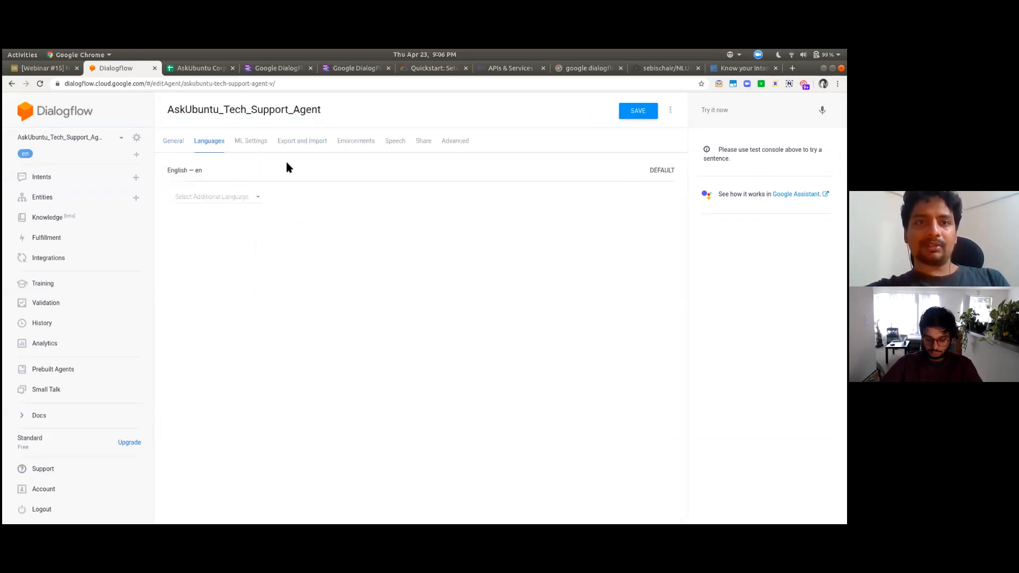
Open the form for a new agent and look through its default language and Google project options
click(121, 139)
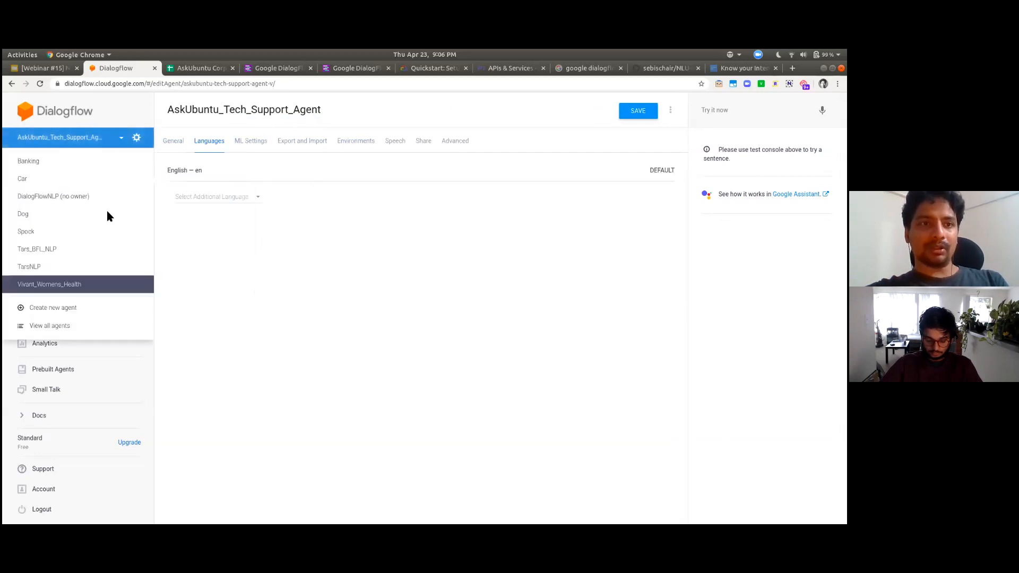
click(28, 309)
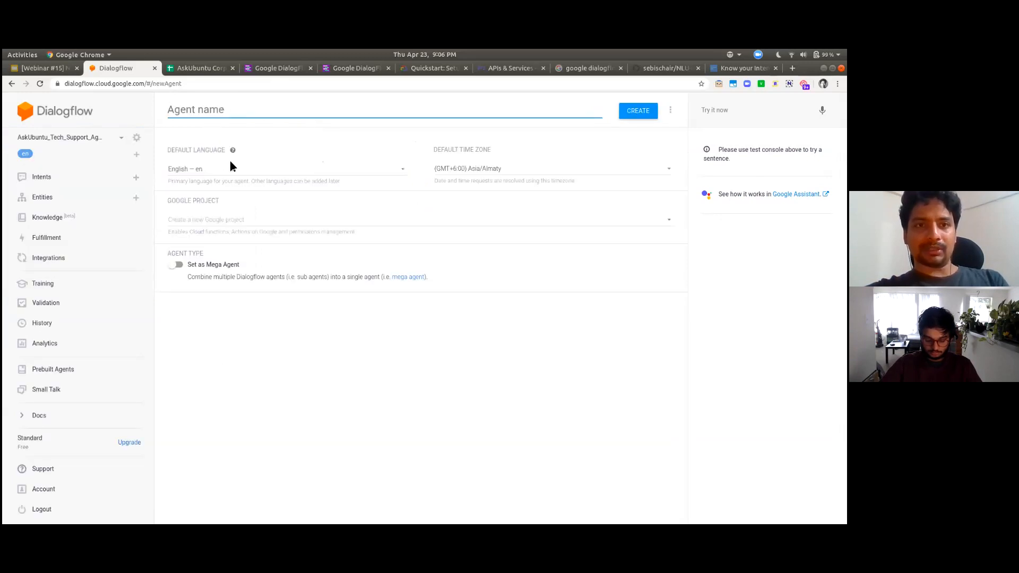
click(216, 170)
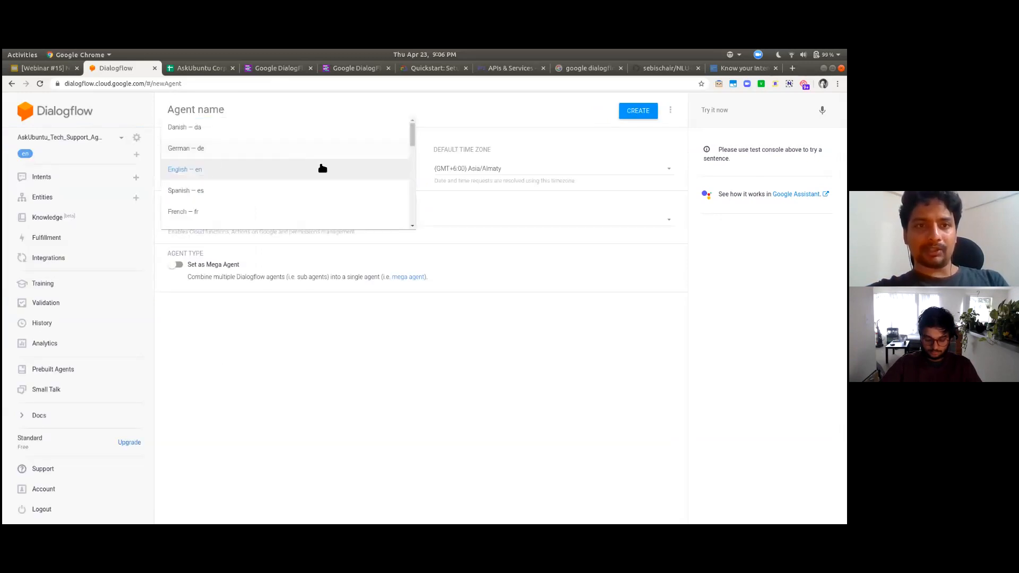
scroll(325, 178, down, 3)
scroll(328, 175, down, 5)
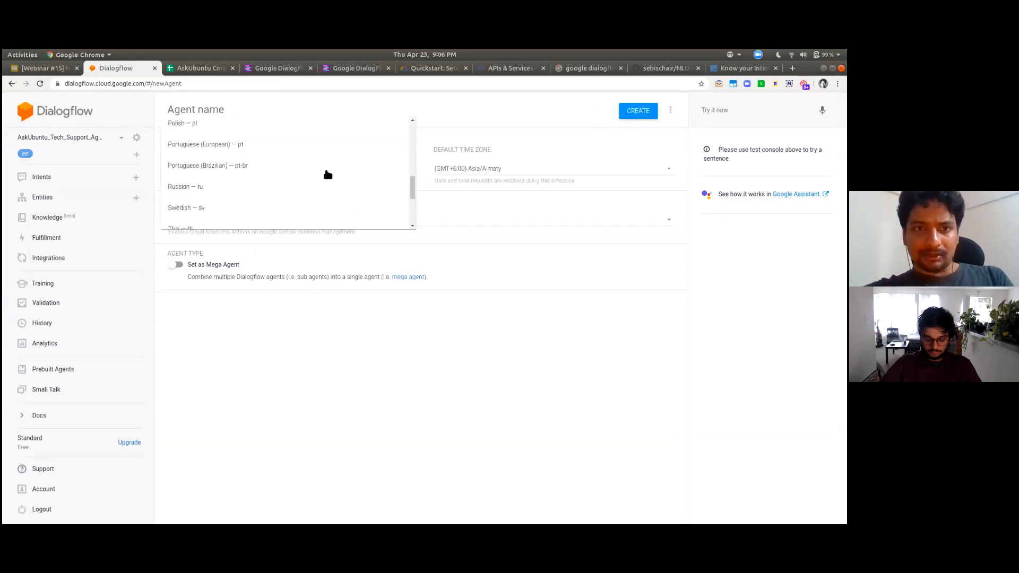
scroll(327, 175, up, 8)
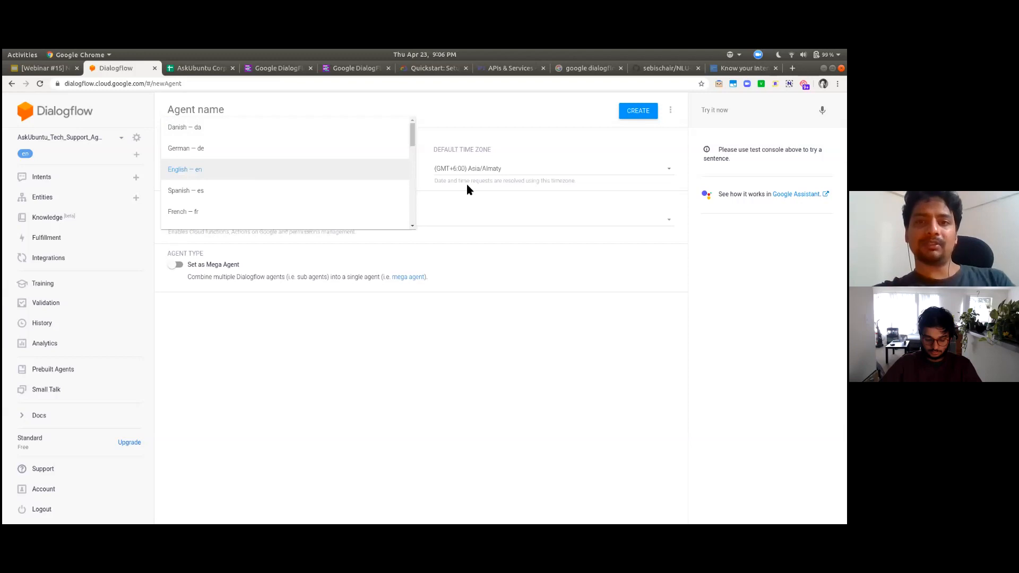
click(338, 256)
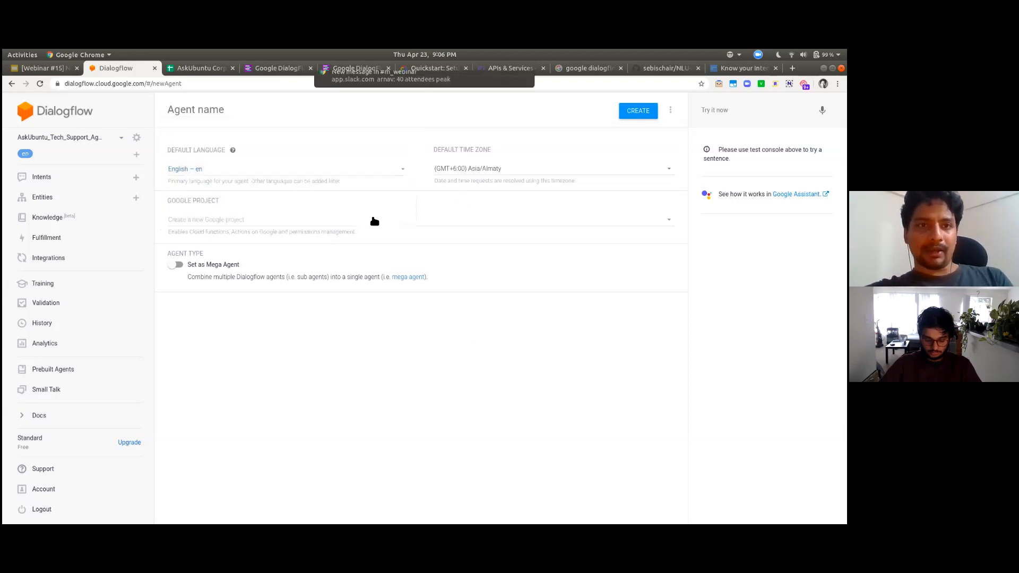
click(183, 223)
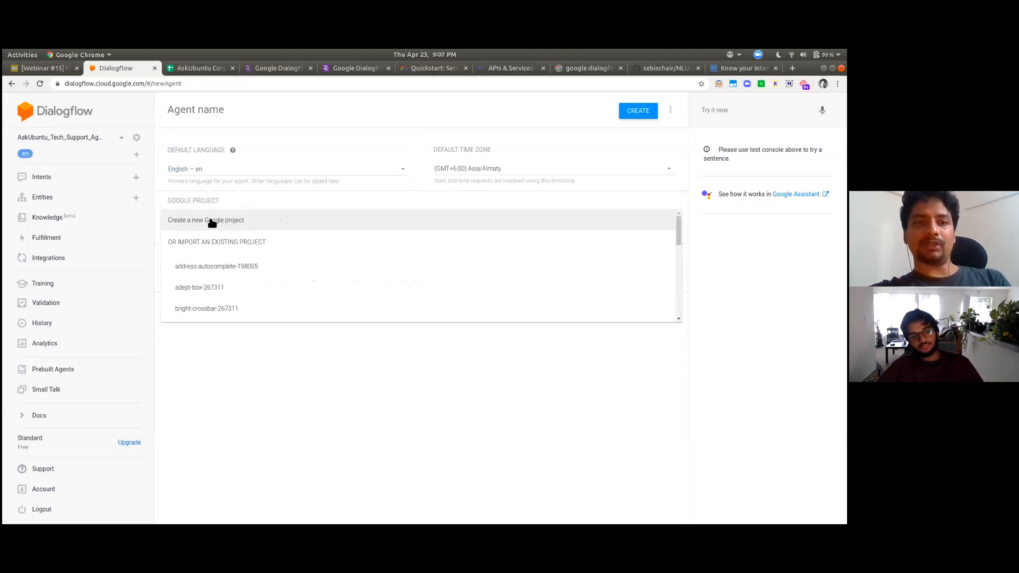
click(238, 225)
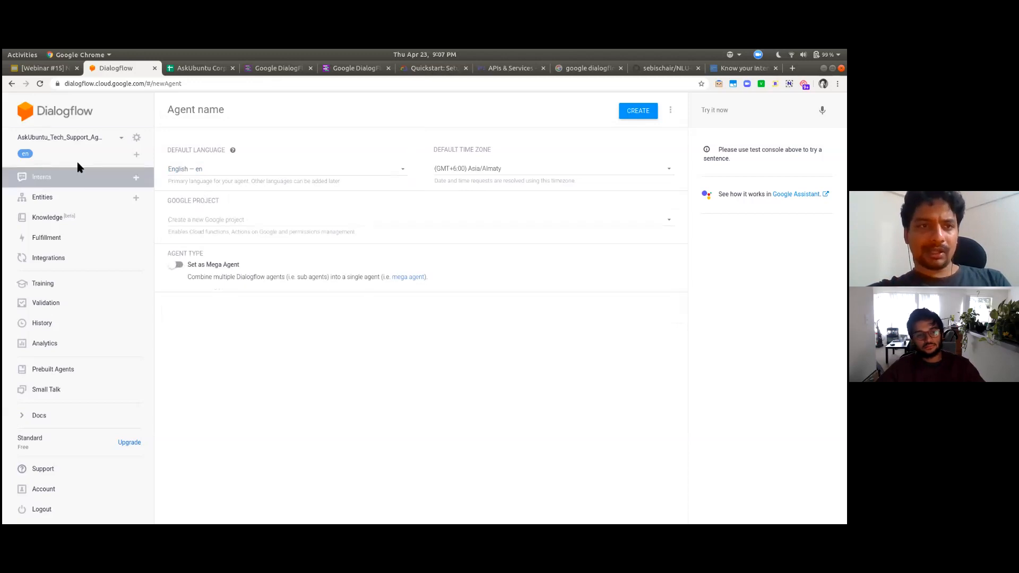
Leave the new agent form without saving and open the agent's Setup_Printer intent to view its training phrases
click(113, 138)
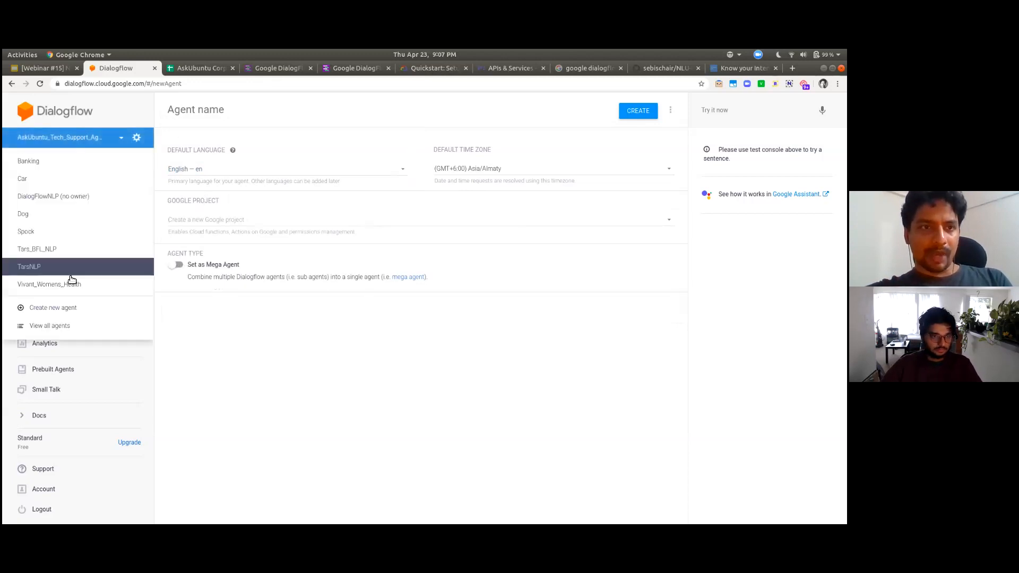
click(51, 142)
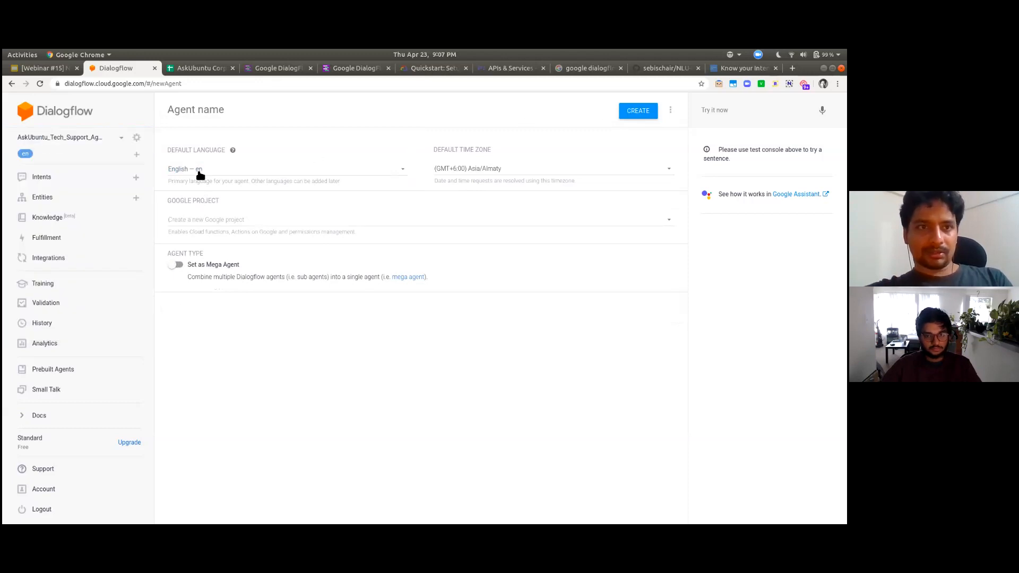
click(51, 182)
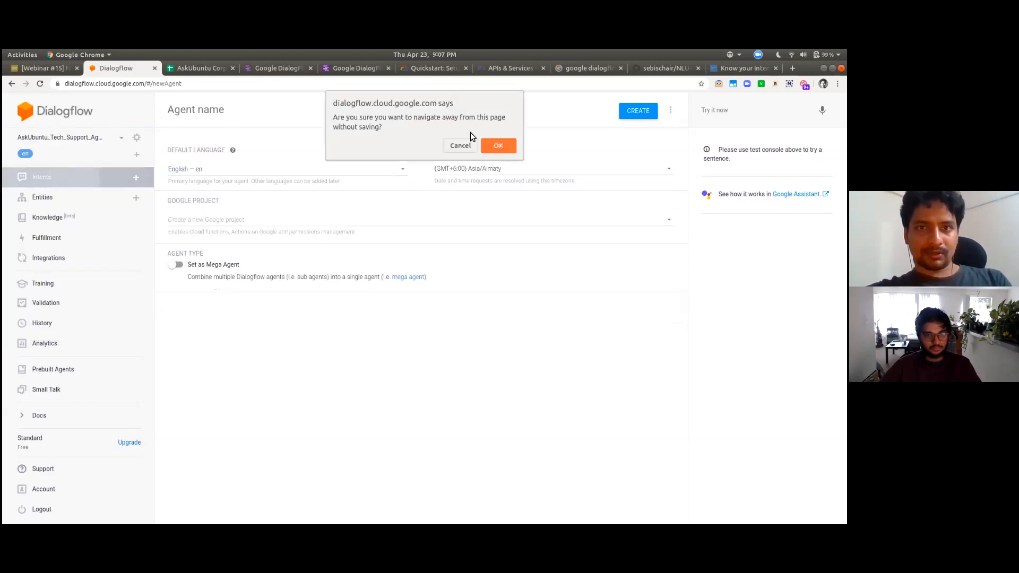
click(508, 146)
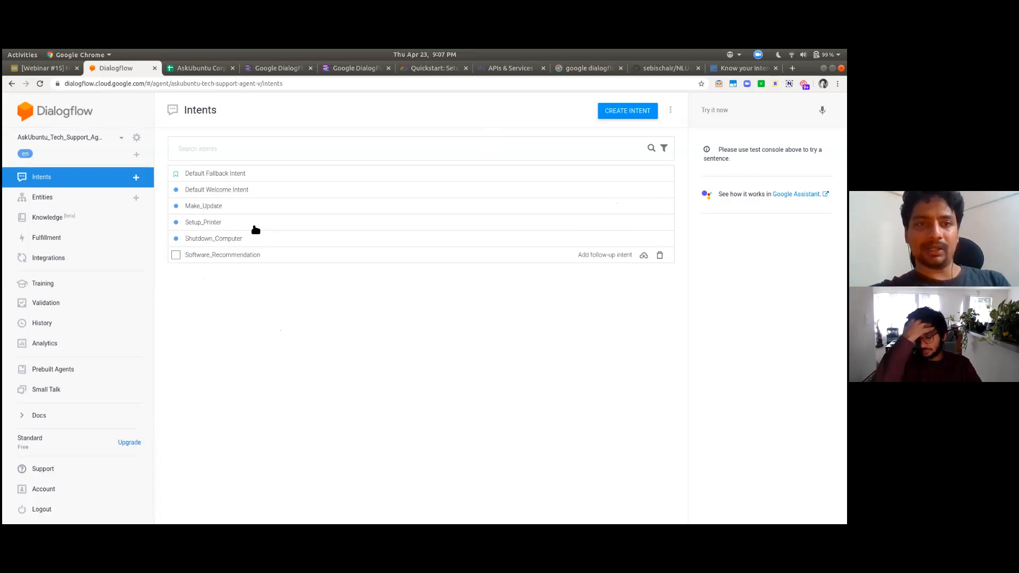
click(205, 227)
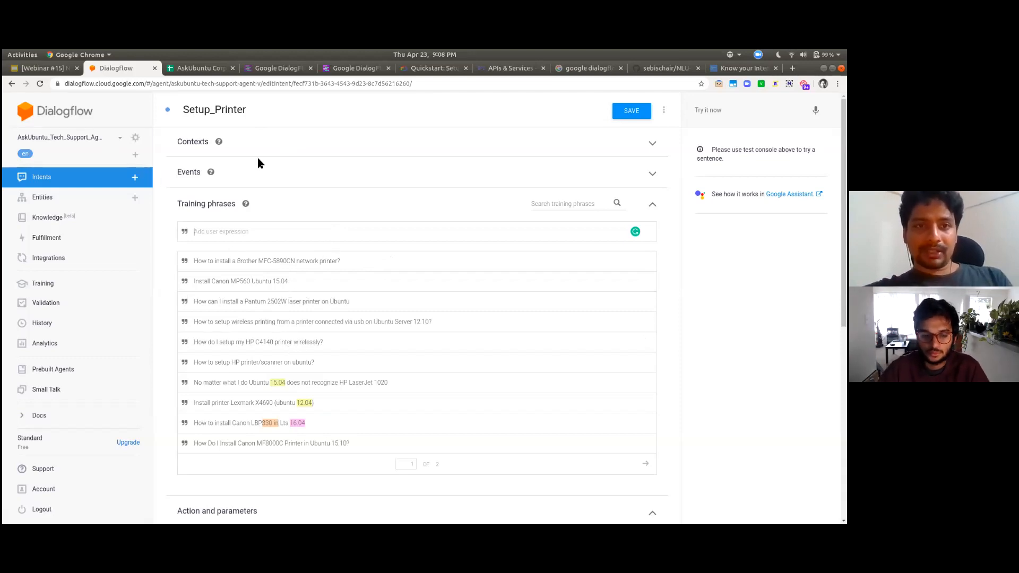
Switch to the AskUbuntu Corpus spreadsheet to view its printer utterances, leaving the reloading chatbot page along the way
click(187, 68)
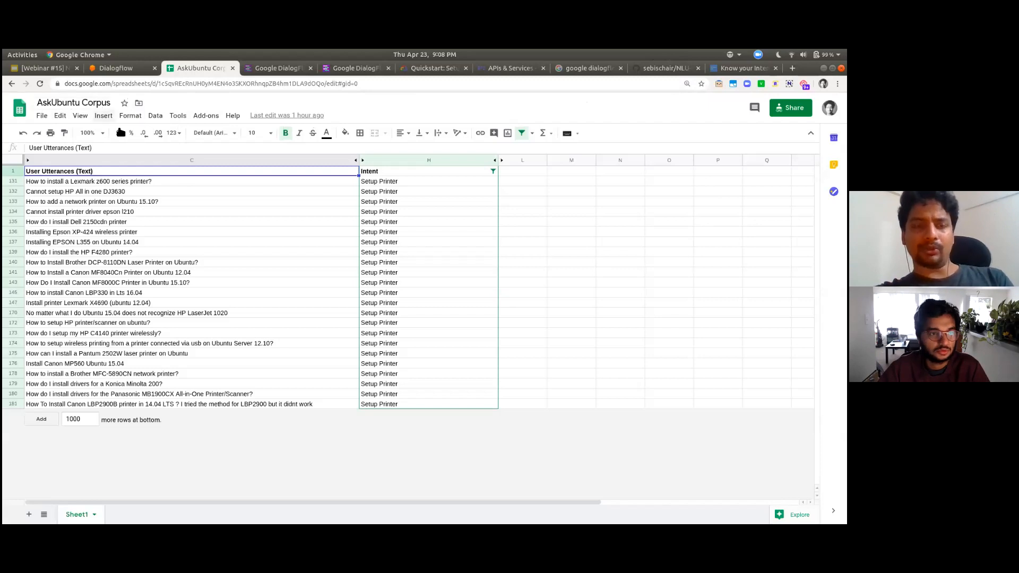
click(113, 232)
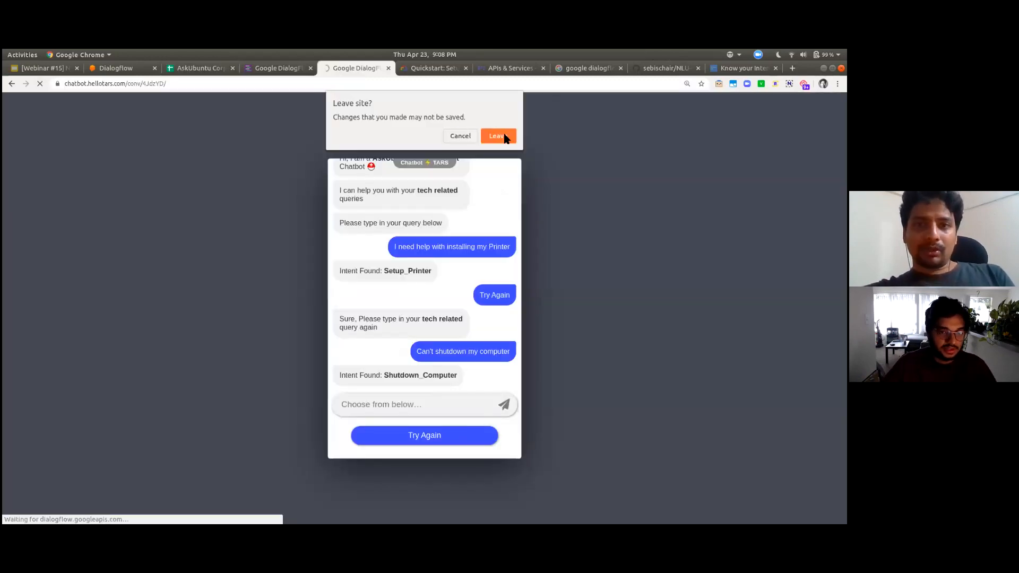
click(499, 137)
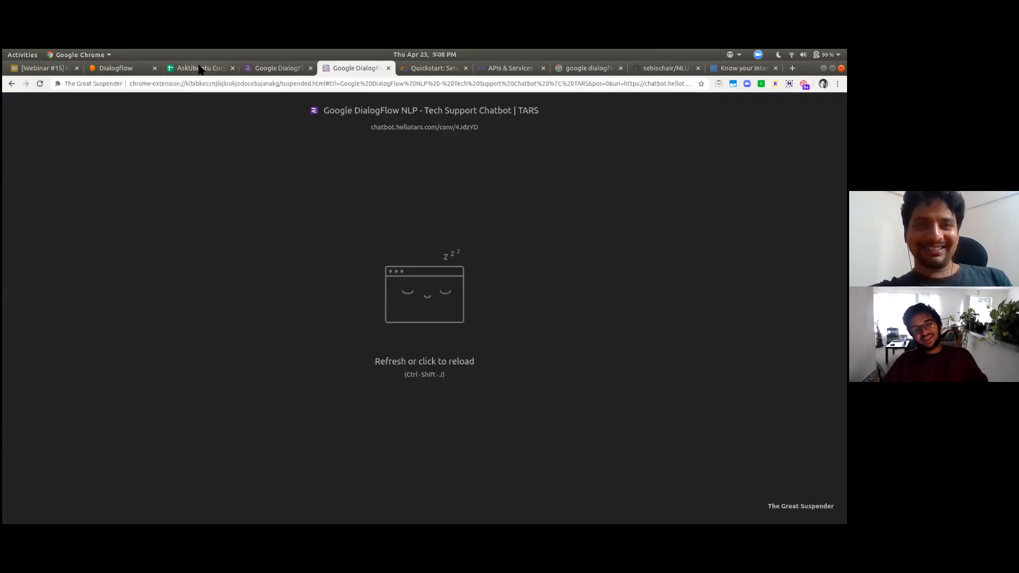
click(200, 68)
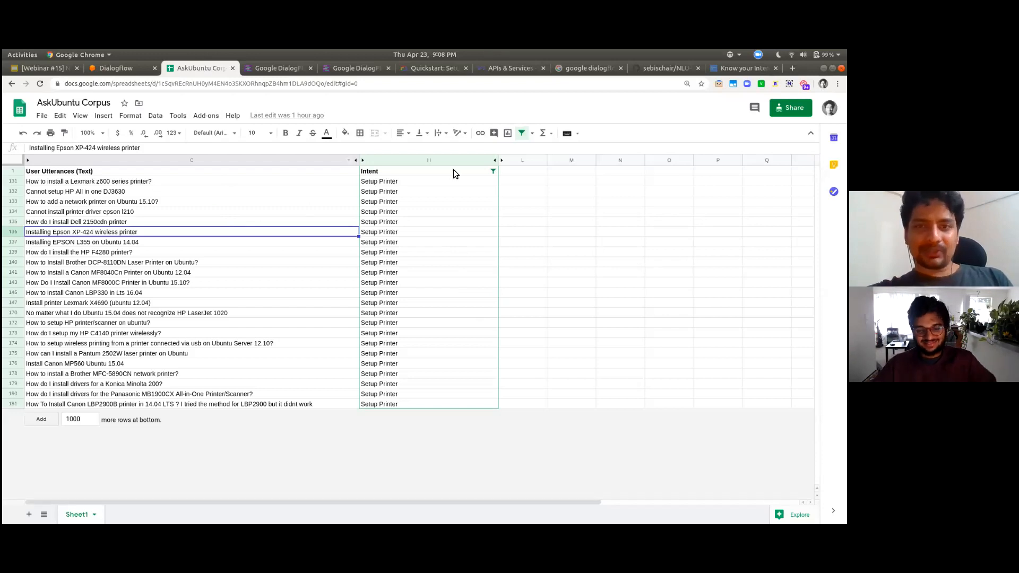
Turn off the filter in the AskUbuntu Corpus sheet to show the utterances of every intent
click(493, 171)
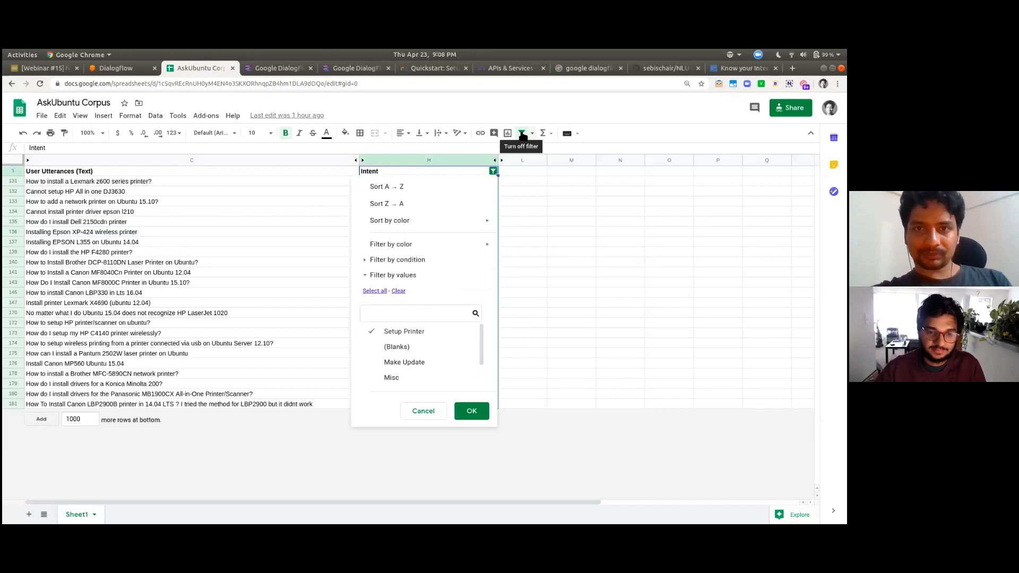
click(523, 136)
click(523, 136)
click(523, 135)
click(501, 218)
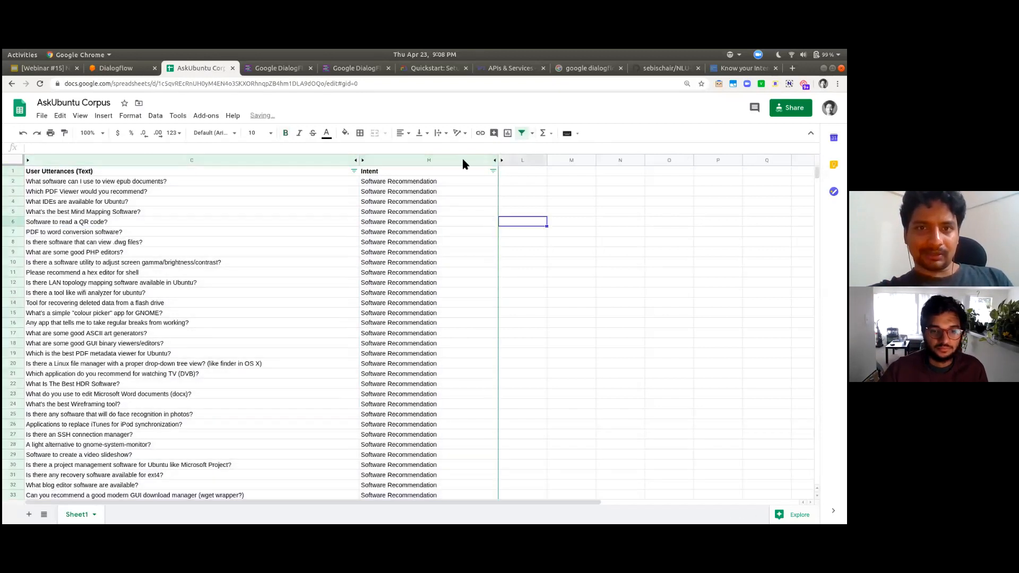
click(522, 133)
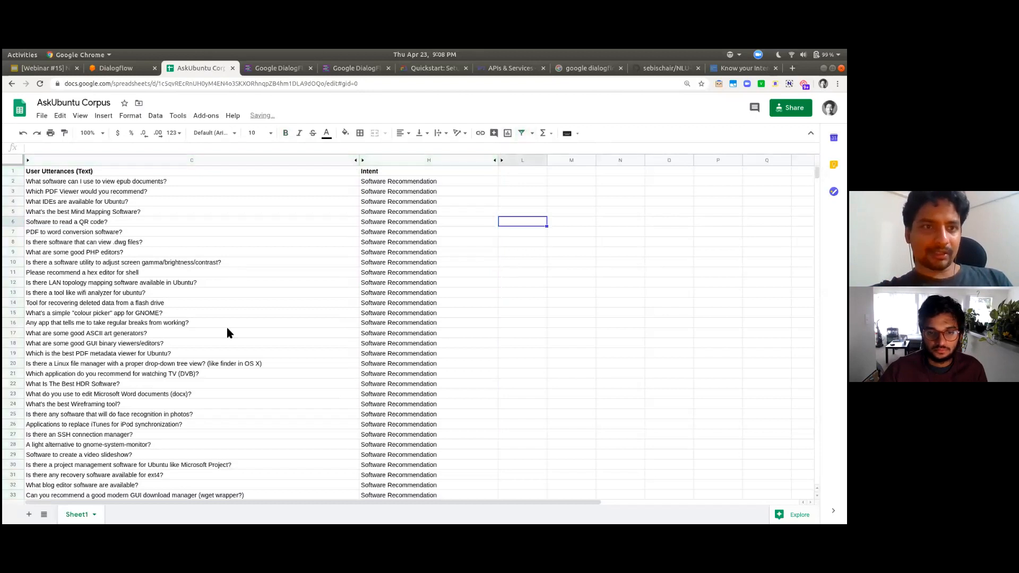
Skim the whole corpus and examine how the first user utterances are matched to the Software Recommendation intent
scroll(223, 344, down, 12)
scroll(222, 344, down, 20)
scroll(223, 346, down, 12)
scroll(223, 345, up, 17)
scroll(222, 343, up, 20)
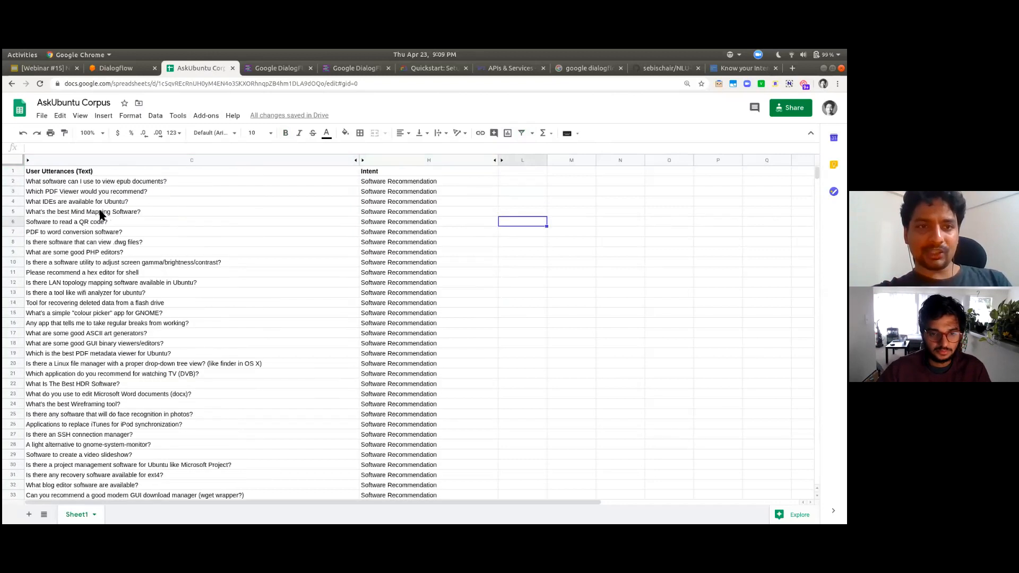
click(101, 212)
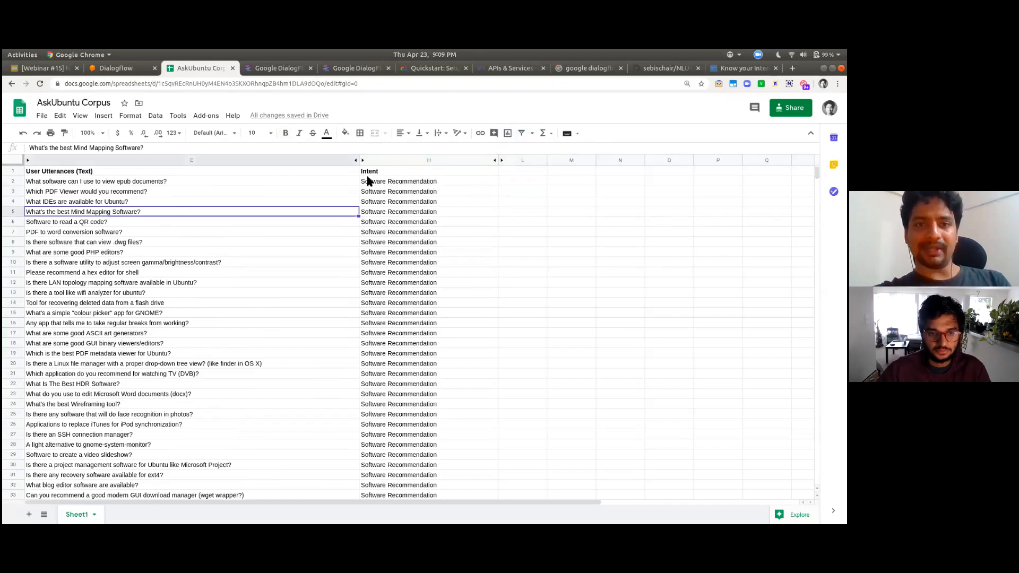
click(410, 214)
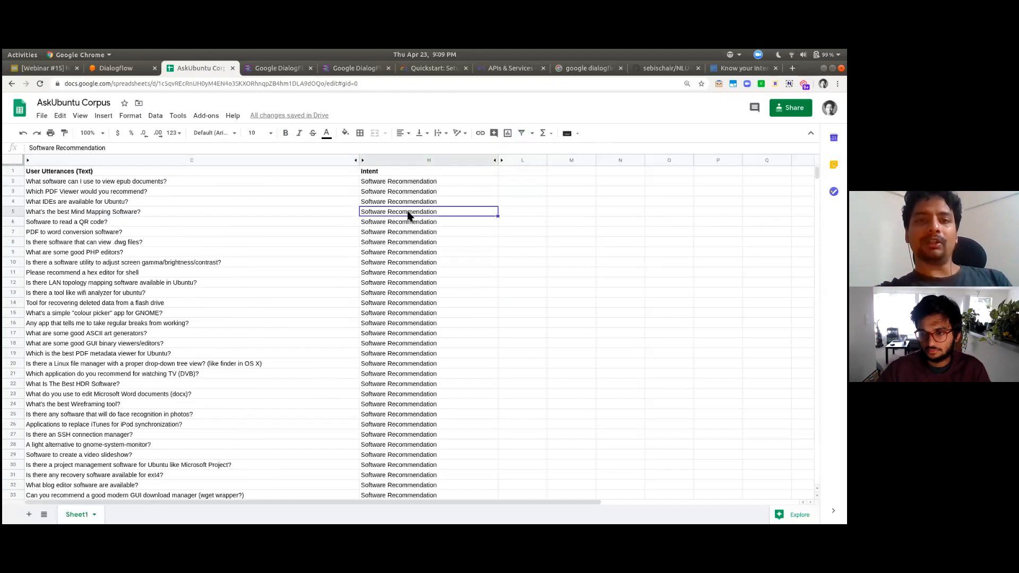
click(192, 201)
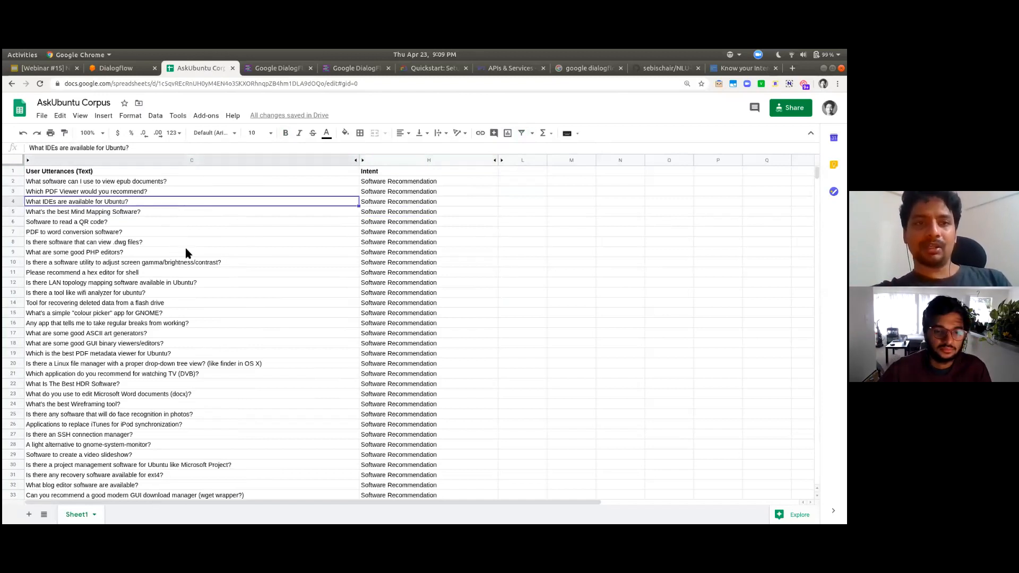
scroll(222, 337, down, 5)
scroll(437, 254, up, 5)
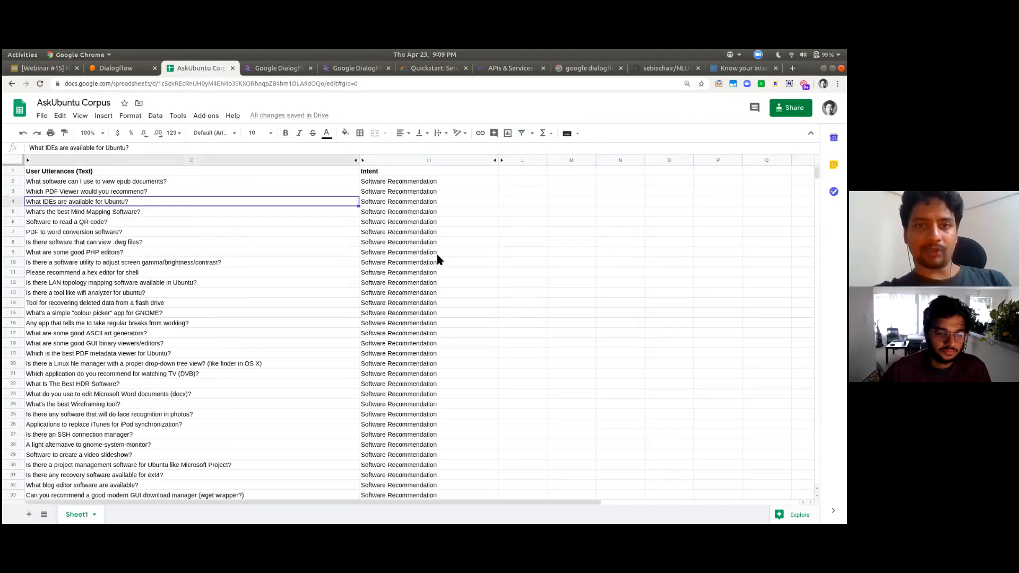
click(62, 214)
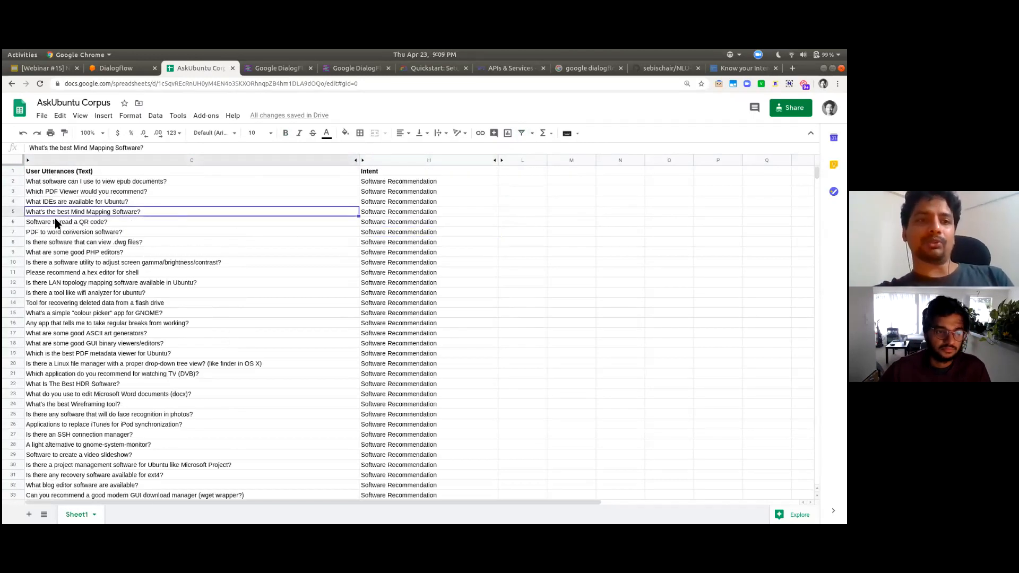
click(50, 225)
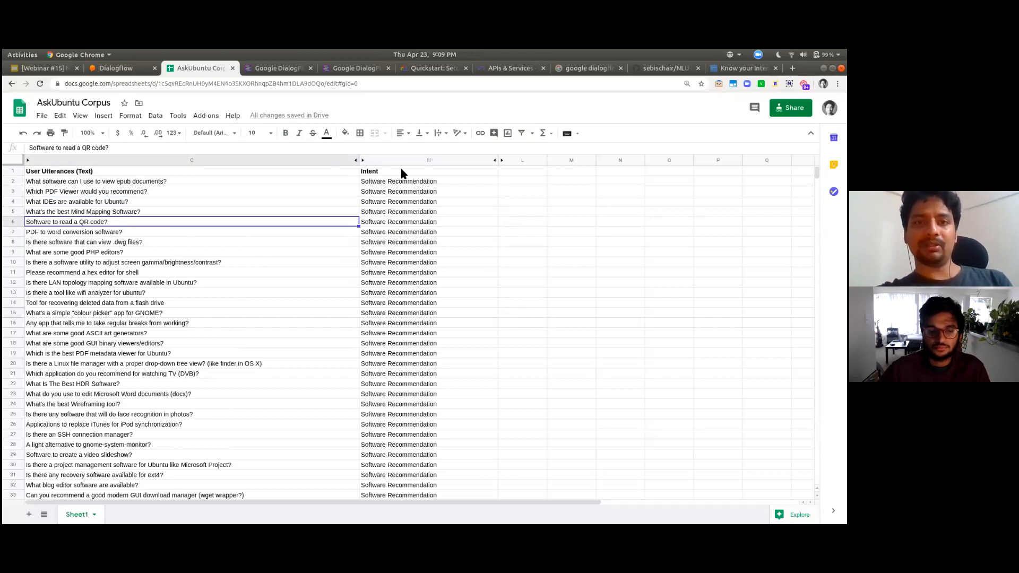
click(397, 192)
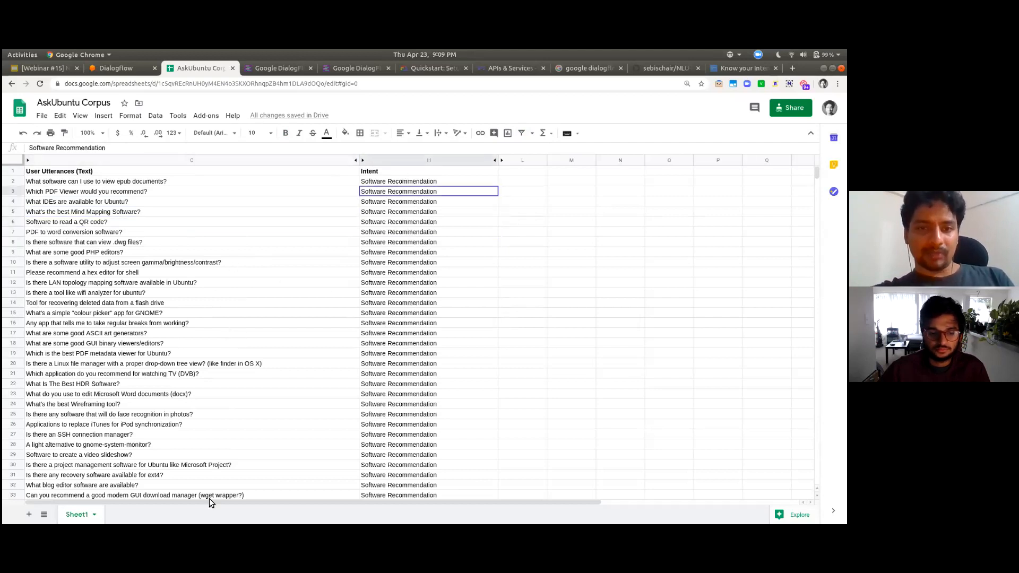
Examine the sample utterances further down the corpus for the Shutdown Computer, Make Update and Setup Printer intents
scroll(209, 498, down, 12)
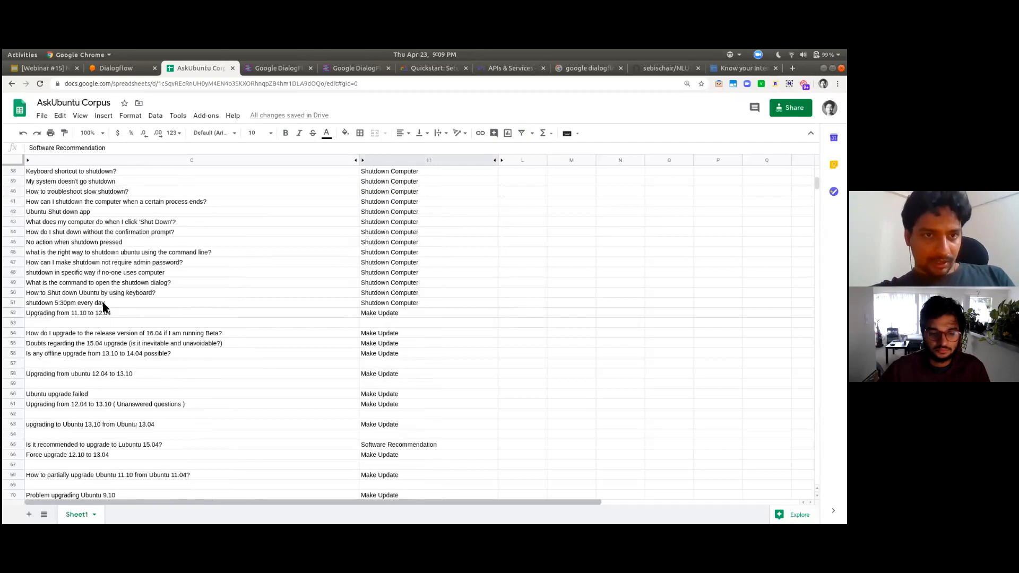
scroll(80, 300, up, 2)
click(49, 295)
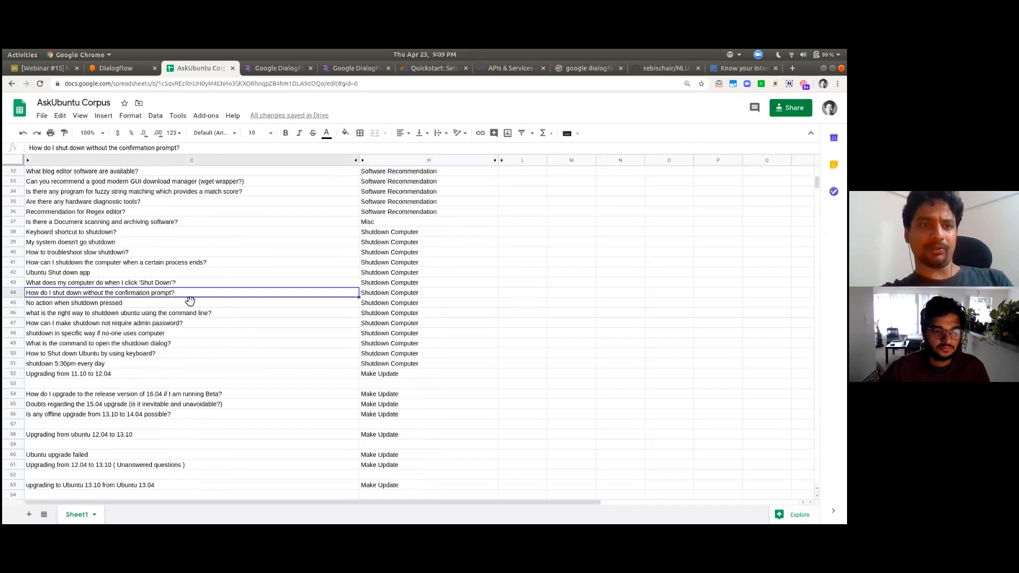
click(62, 306)
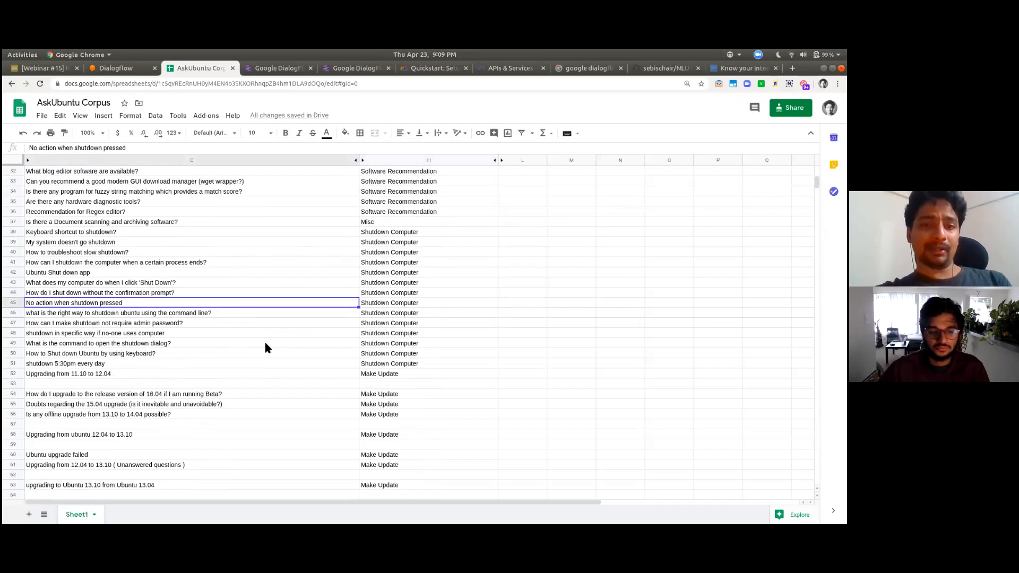
scroll(264, 339, down, 6)
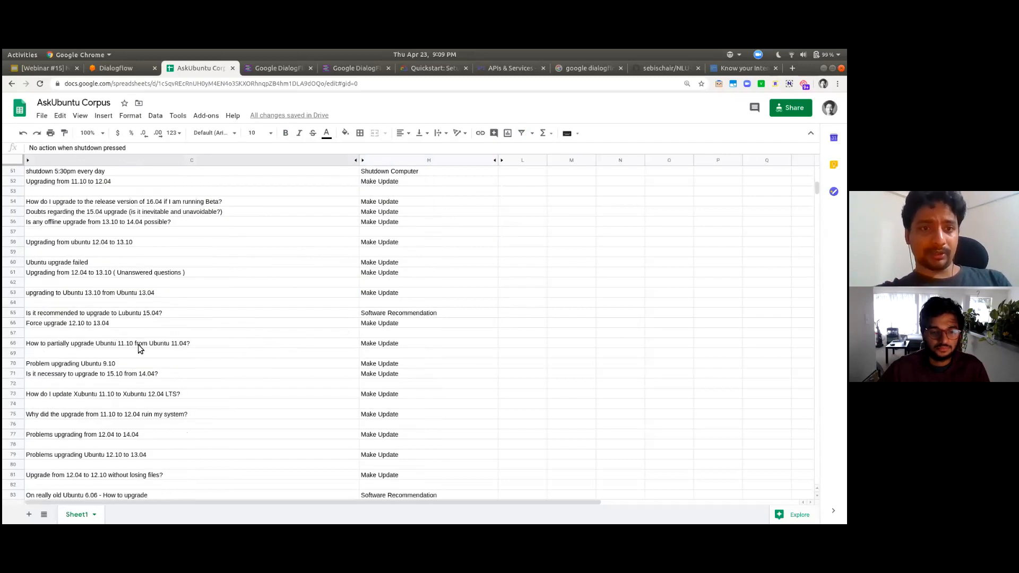
click(118, 343)
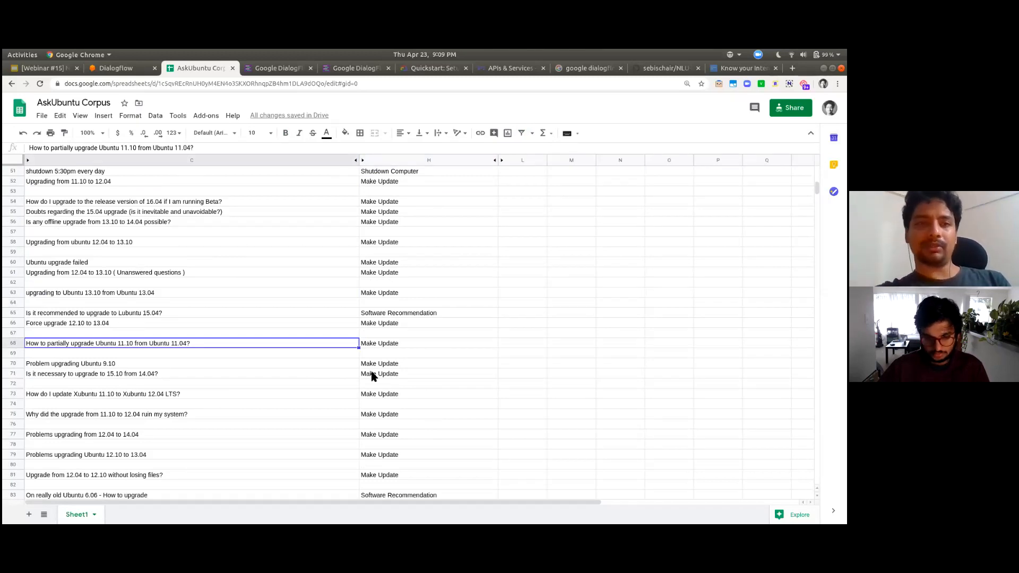
scroll(326, 385, down, 10)
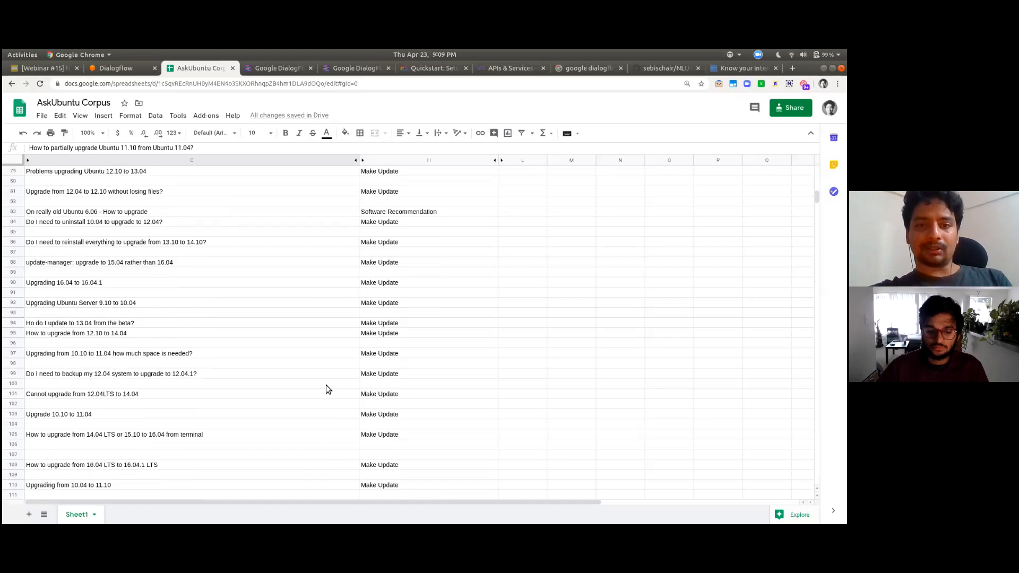
scroll(326, 385, down, 8)
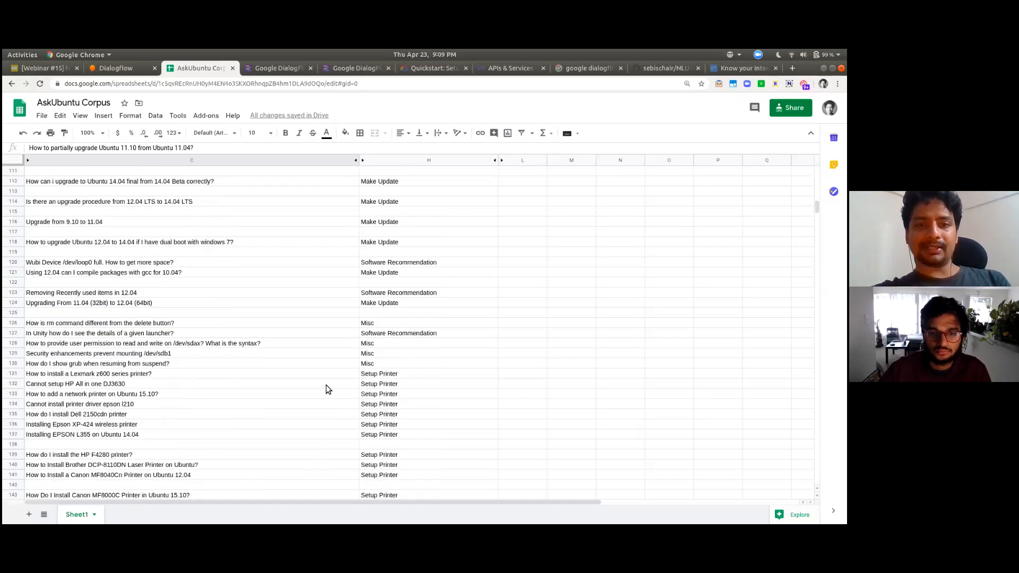
scroll(326, 385, up, 7)
scroll(326, 384, up, 20)
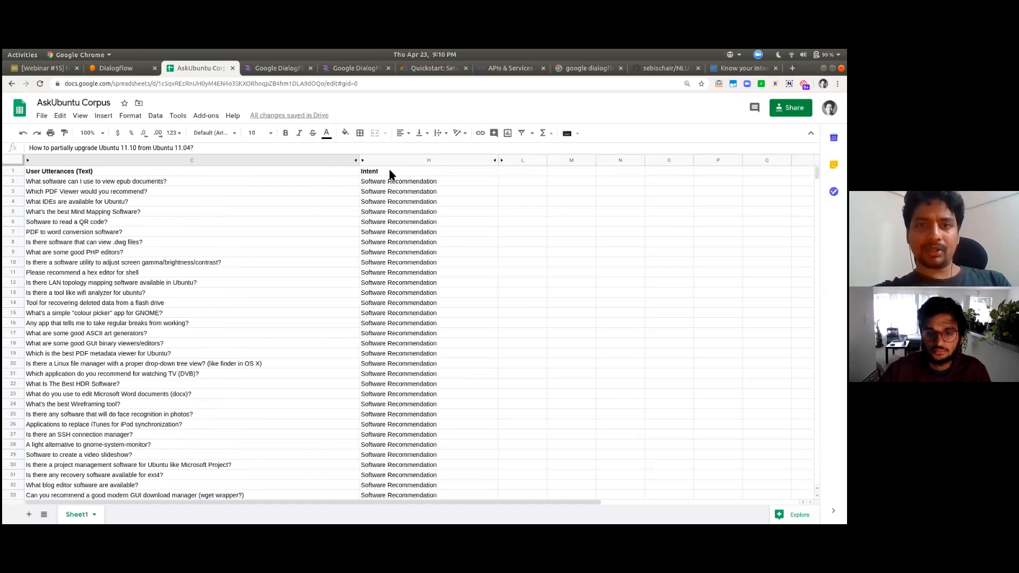
Create a filter on the Intent column and look through its list of intent values
click(403, 159)
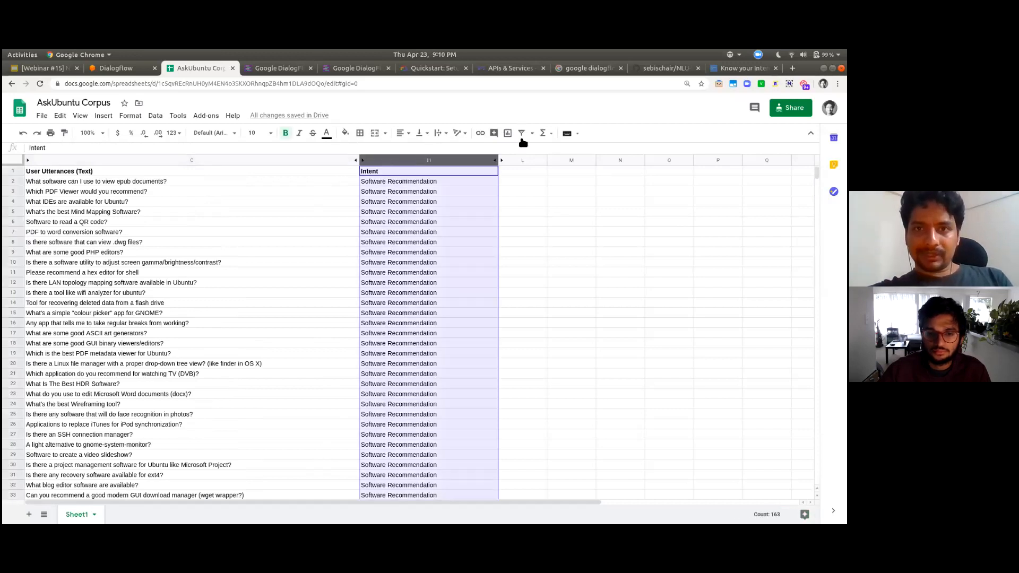
click(523, 134)
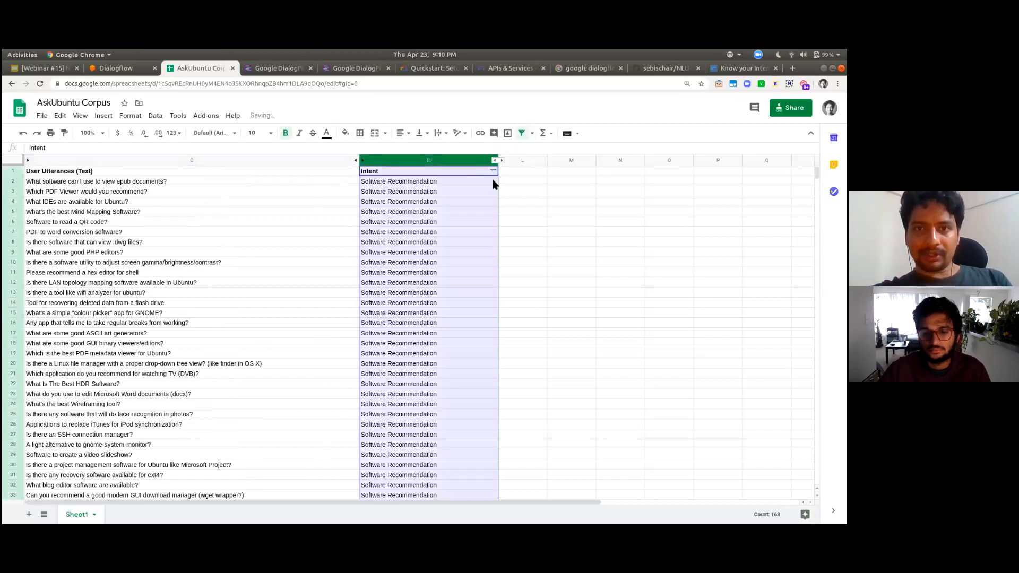
click(493, 171)
scroll(418, 364, down, 1)
scroll(419, 364, up, 2)
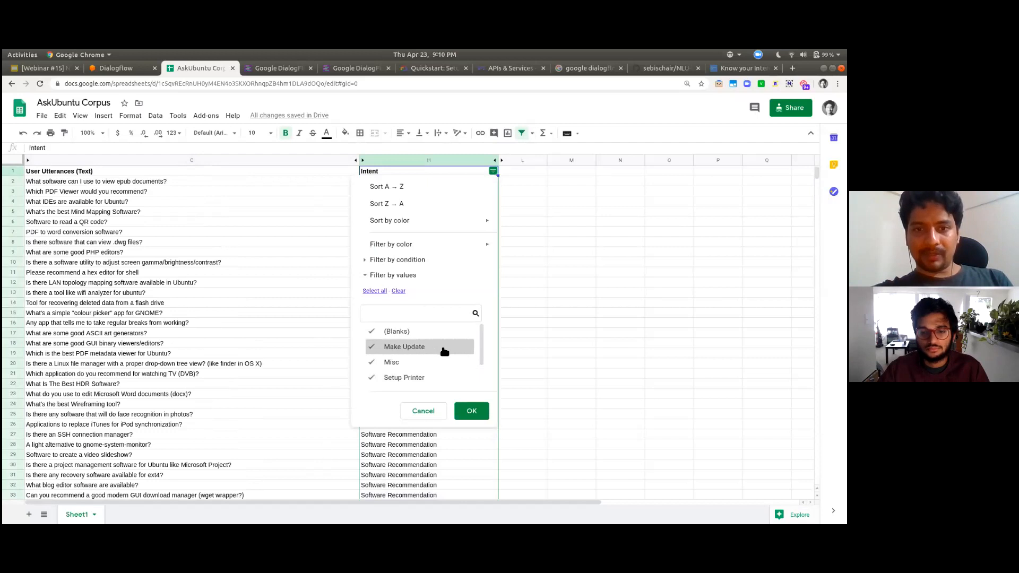
scroll(442, 368, down, 2)
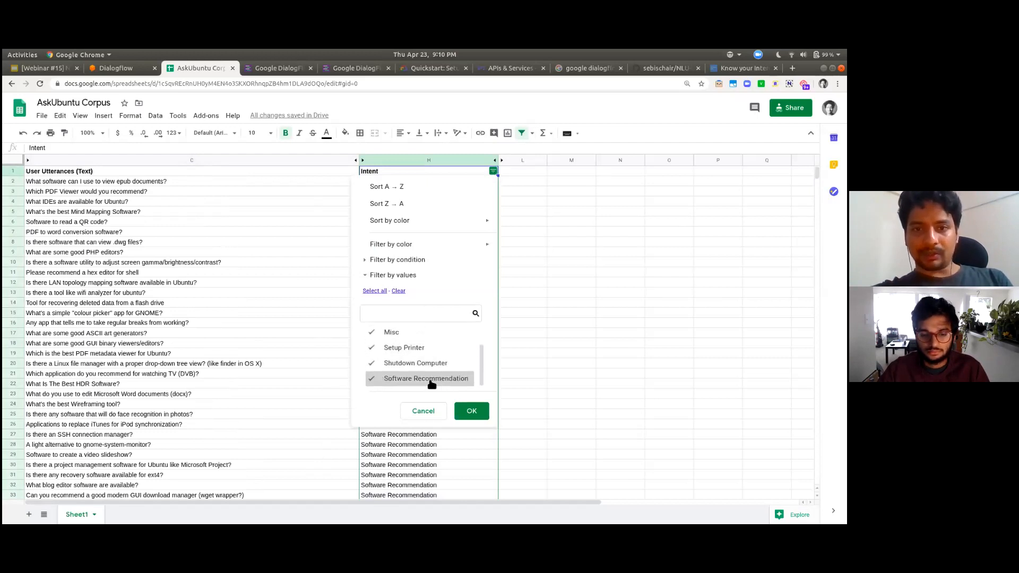
scroll(420, 361, up, 1)
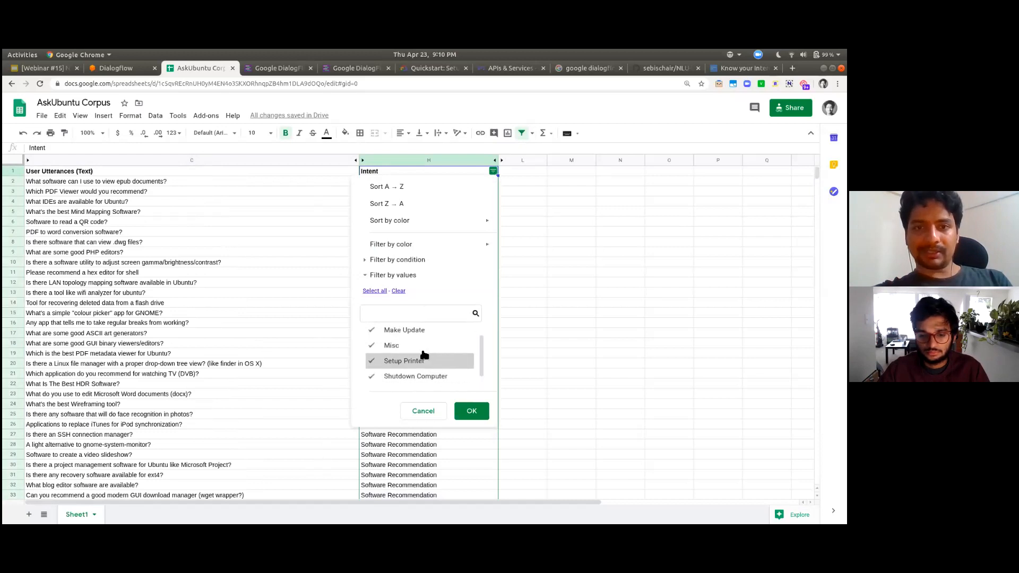
scroll(430, 348, up, 1)
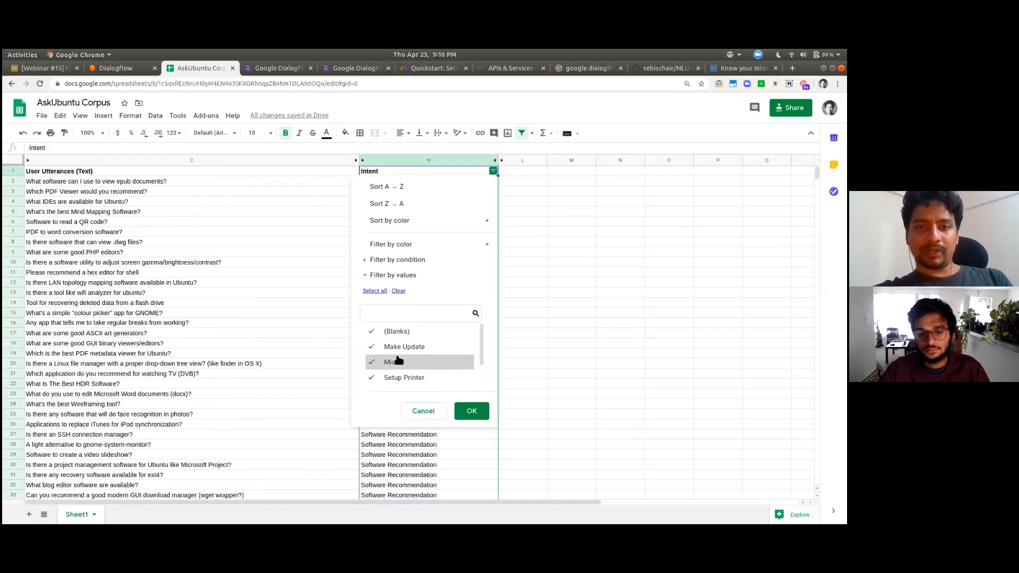
Filter the Intent column to only Setup Printer and select the first matching utterance
click(398, 291)
scroll(404, 351, down, 2)
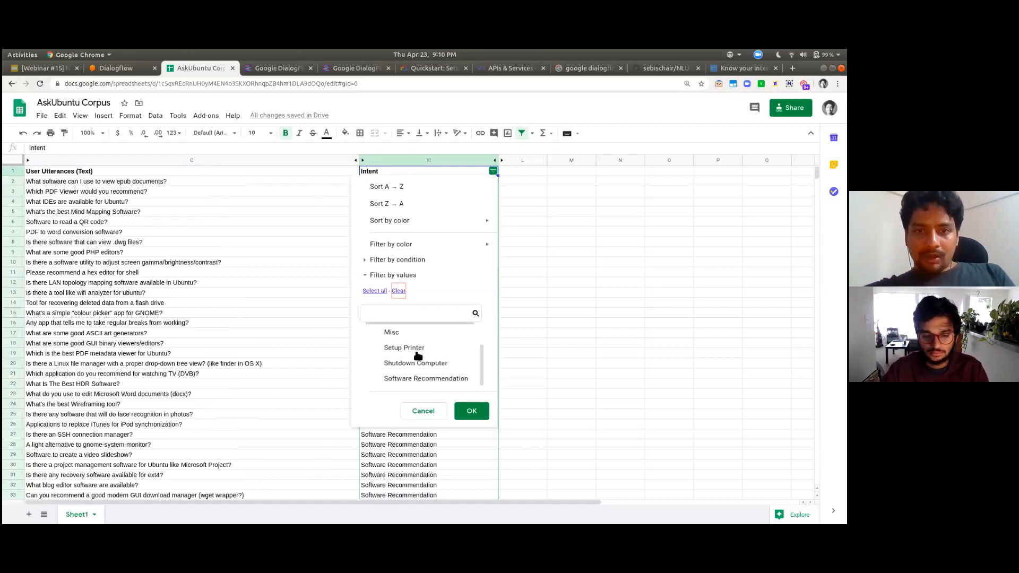
click(399, 351)
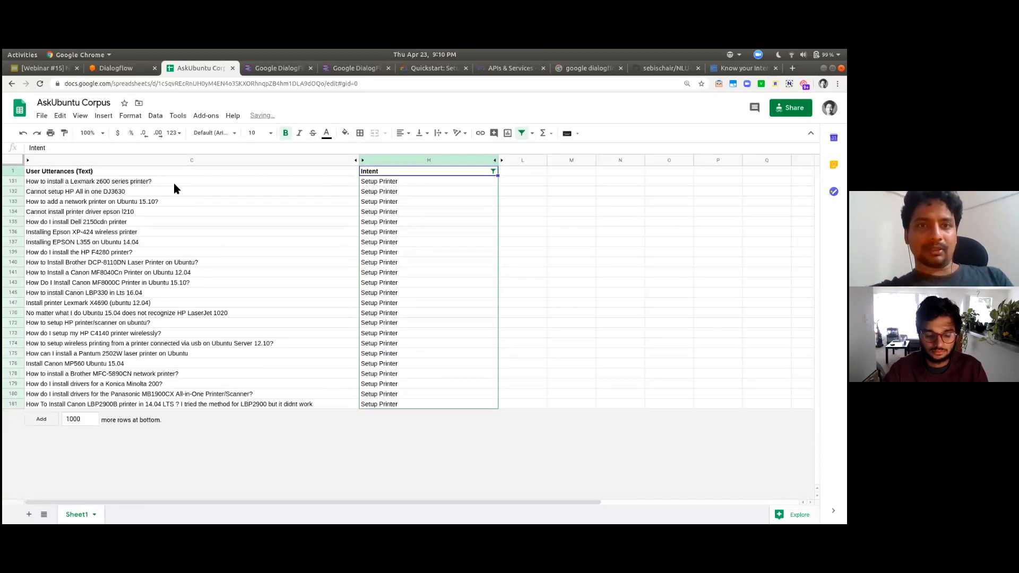
click(174, 182)
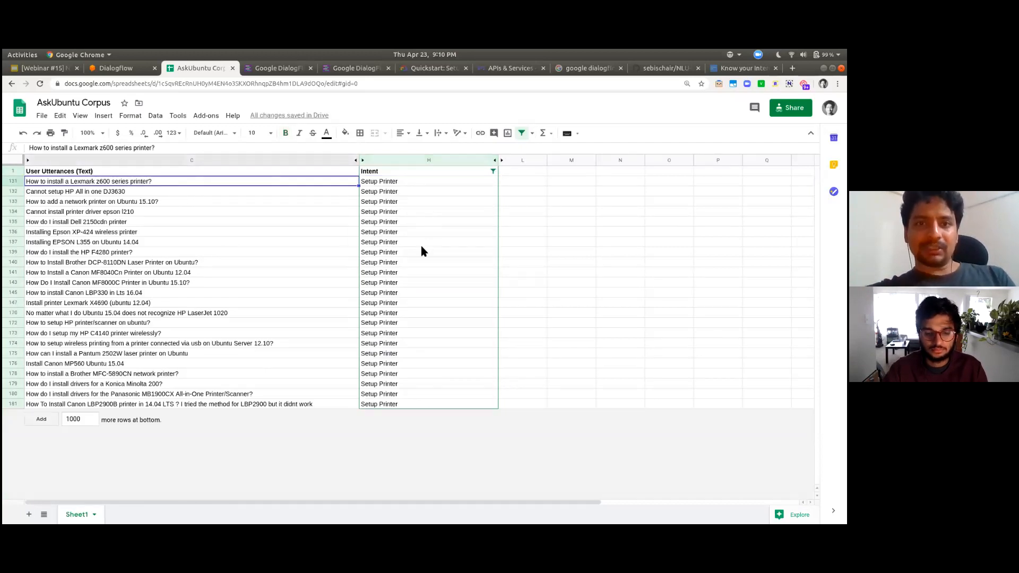
Switch to Dialogflow to view the agent's list of intents, then return to the AskUbuntu Corpus spreadsheet
key(ctrl+Page_Up)
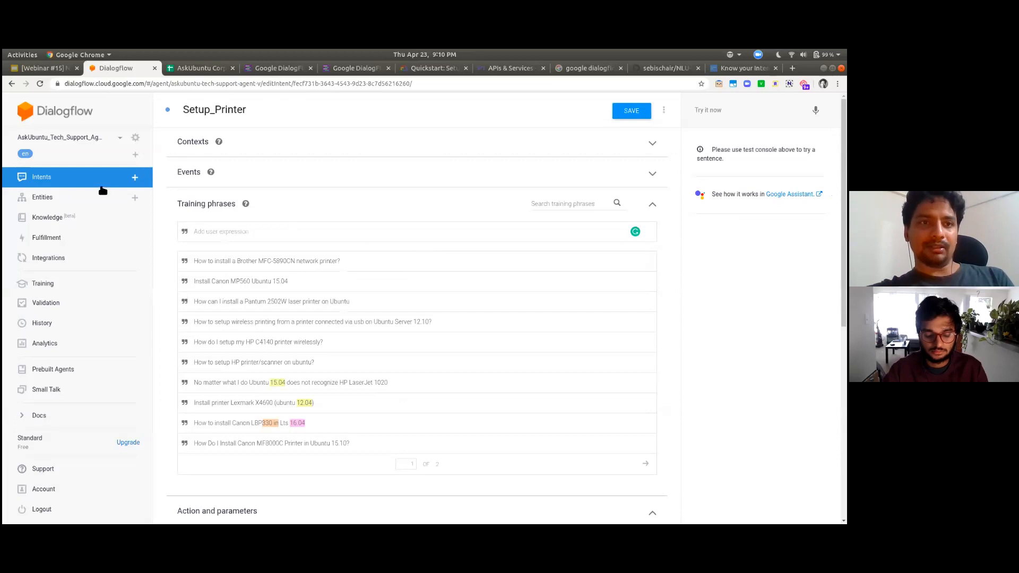
click(51, 177)
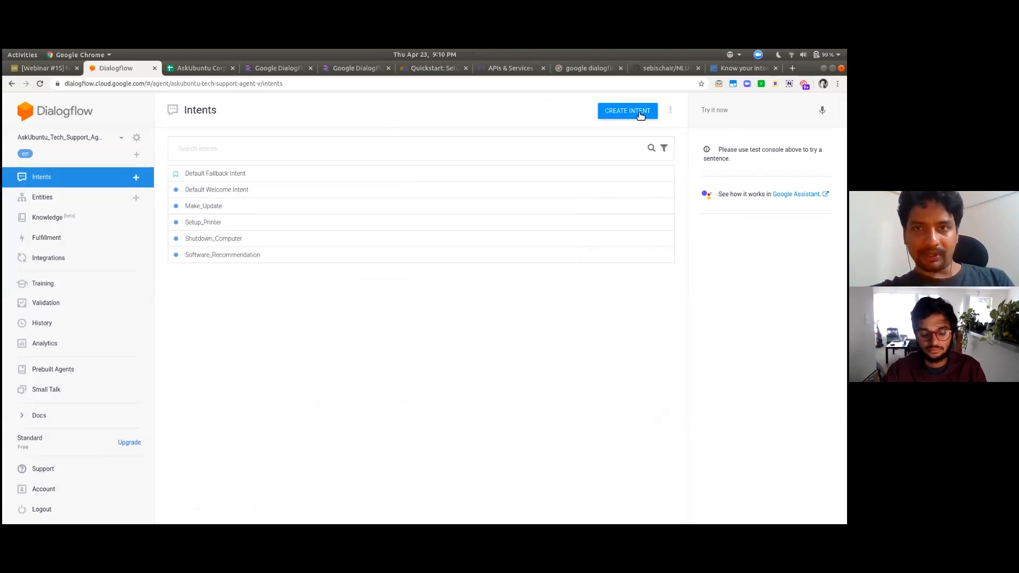
key(ctrl+Tab)
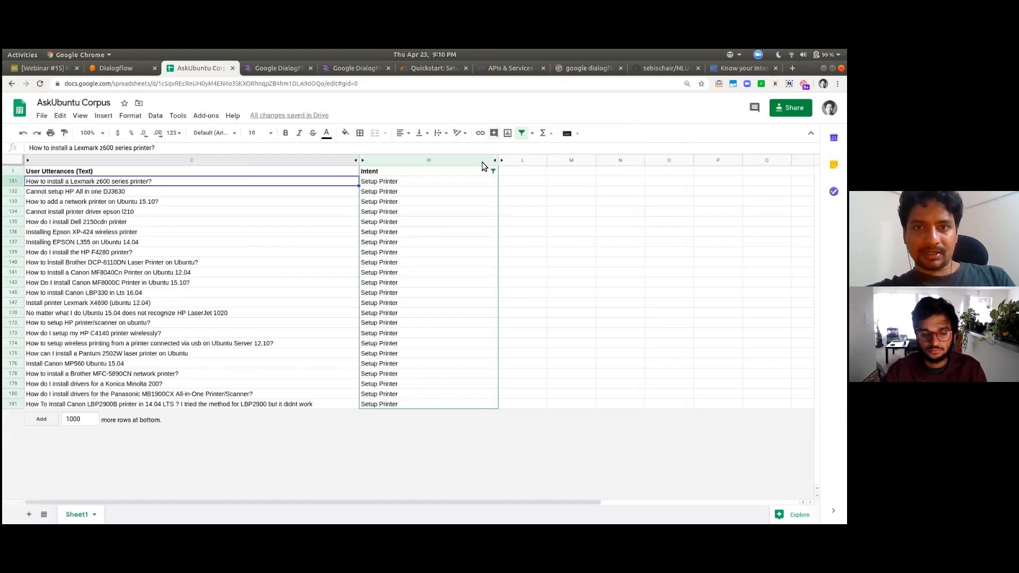
Filter the Intent column to only Misc and select the utterance about the rm command
click(493, 172)
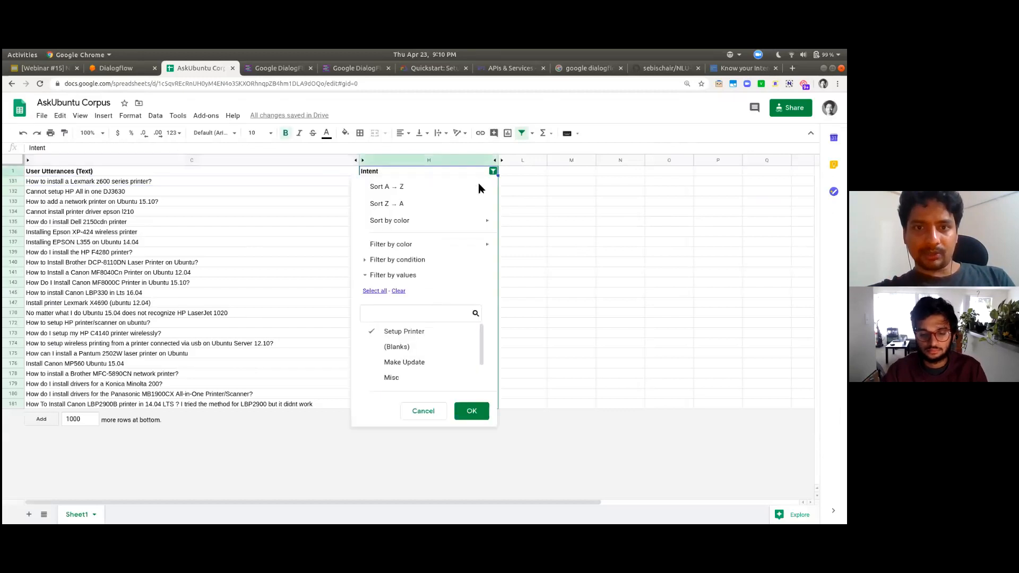
click(393, 331)
click(410, 378)
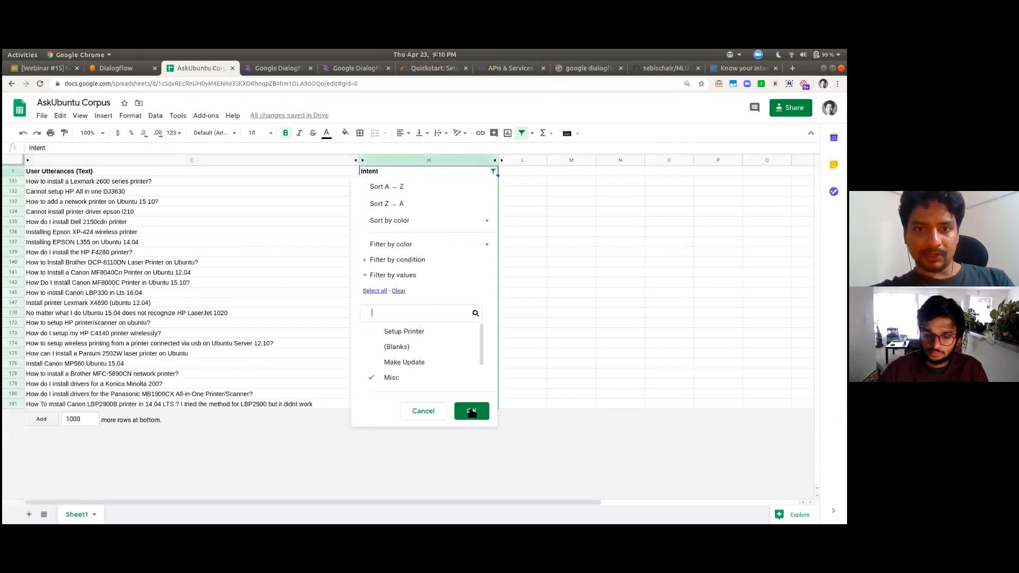
click(471, 412)
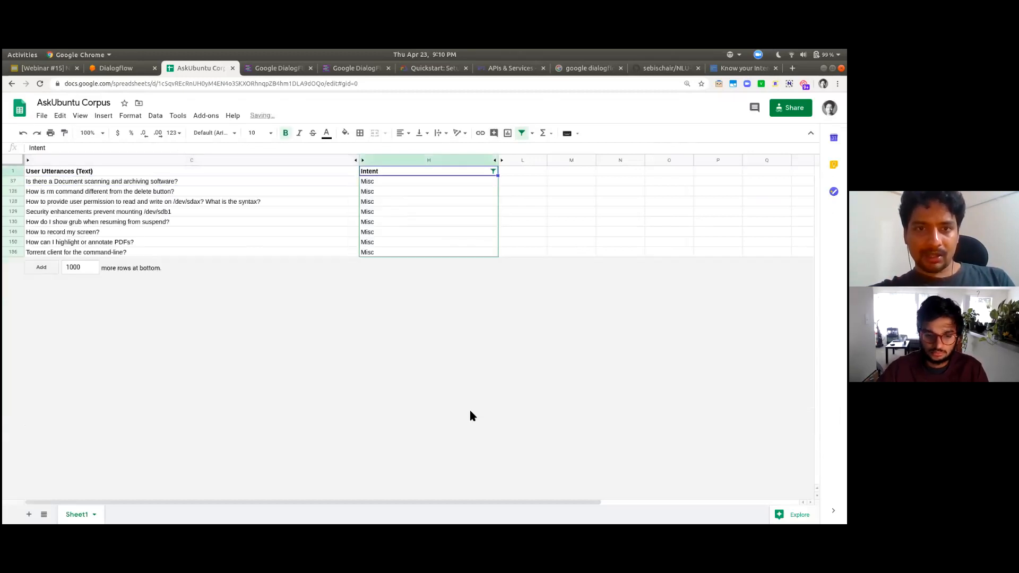
click(93, 192)
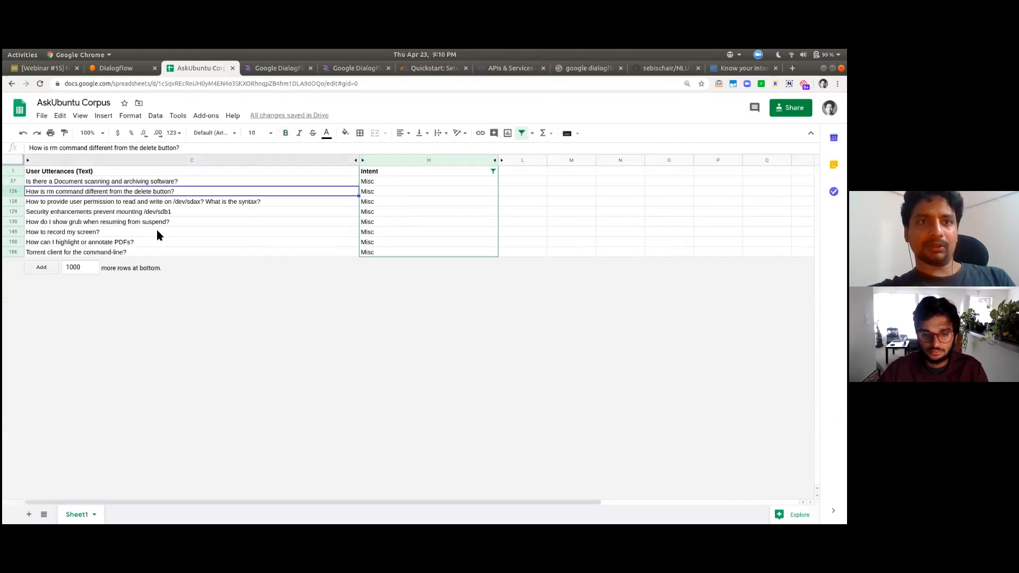
Copy the Misc intent label from the corpus, switch to Dialogflow, and create and save a new intent named Misc
key(ctrl+shift+Tab)
key(ctrl+Tab)
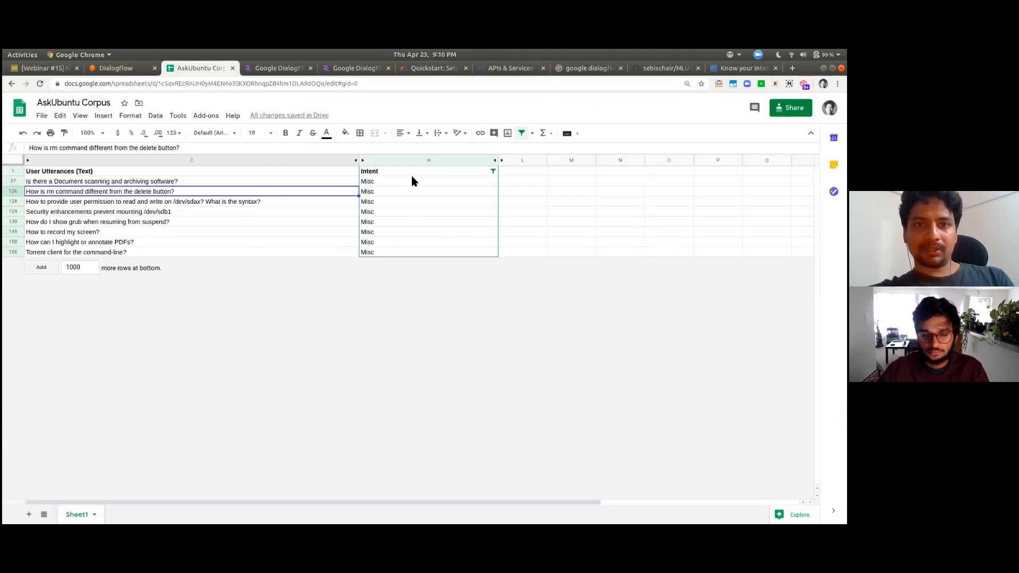
click(412, 179)
key(ctrl+shift+Tab)
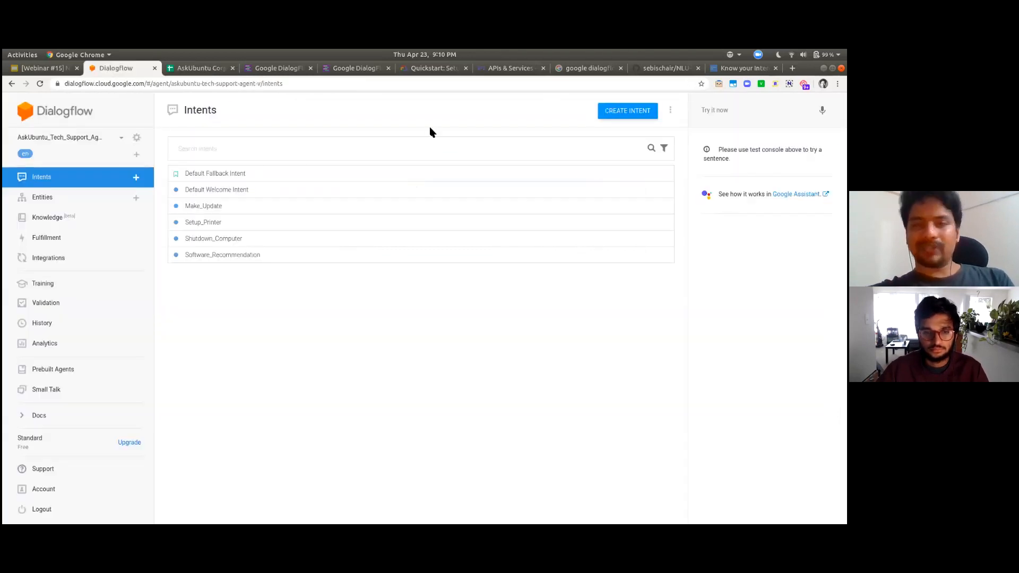
click(626, 115)
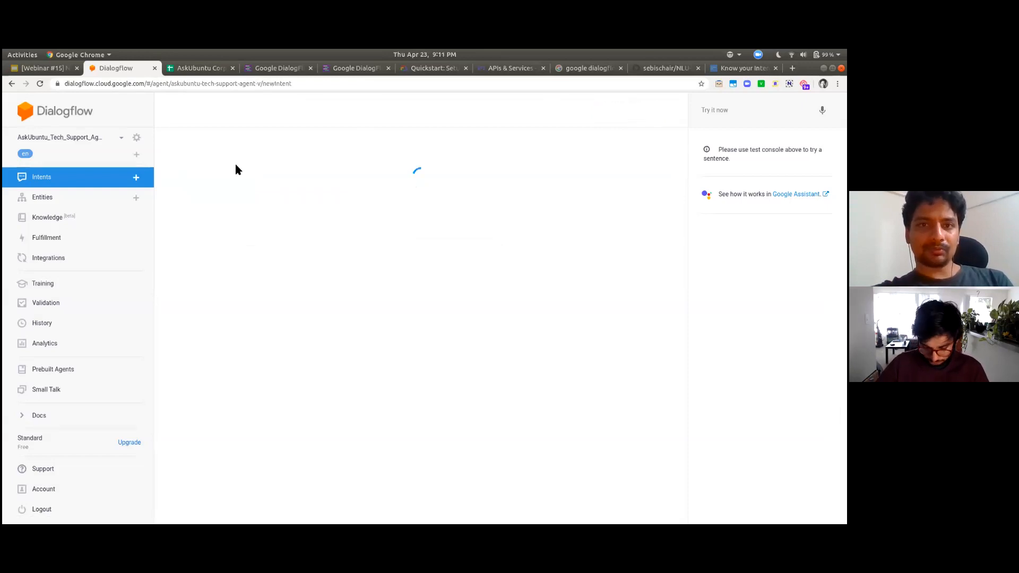
click(217, 112)
text(Misc)
click(635, 113)
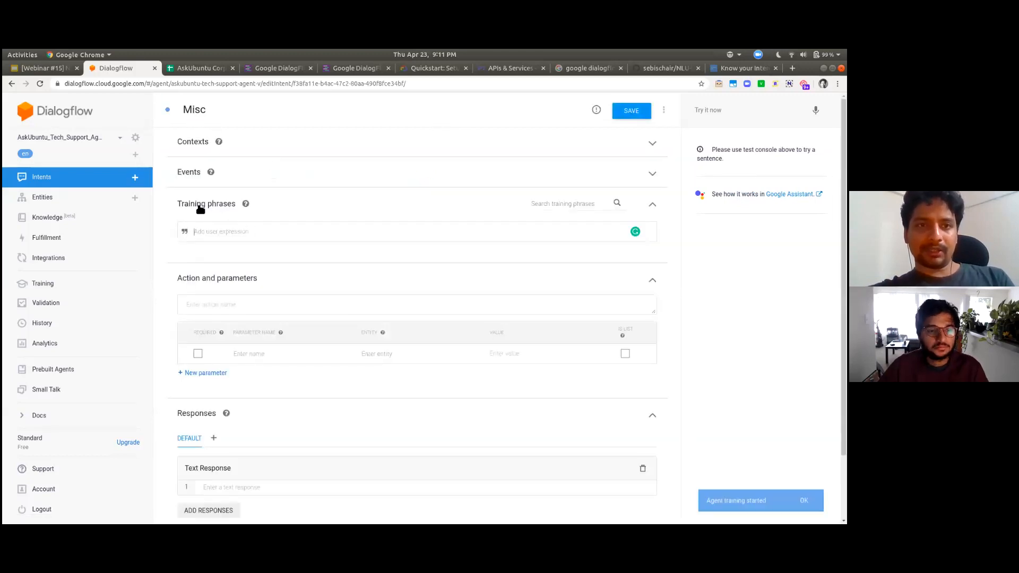
Copy "Is there a Document scanning and archiving software?" from the corpus into the Misc intent as its first training phrase
click(223, 237)
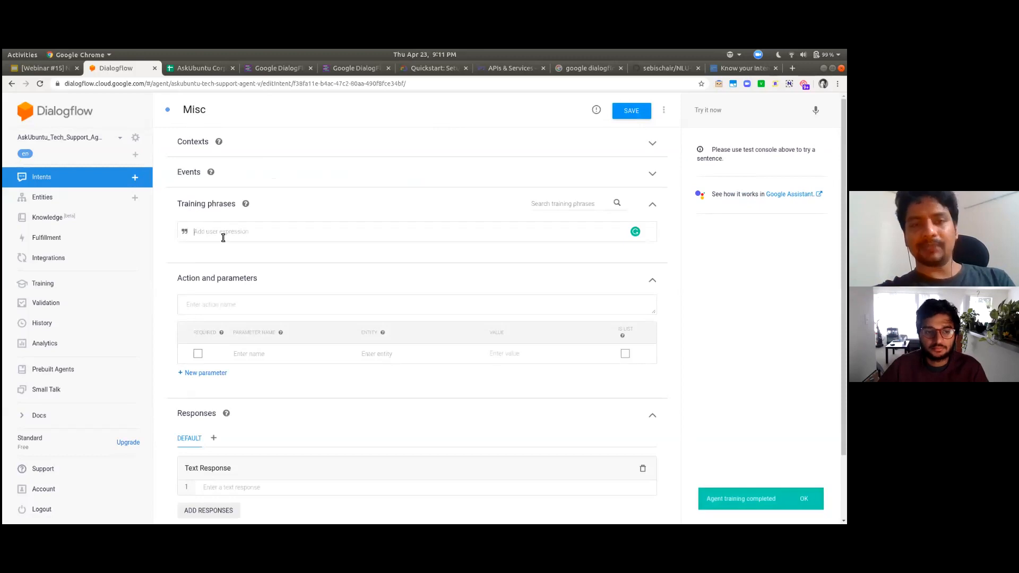
key(ctrl+Tab)
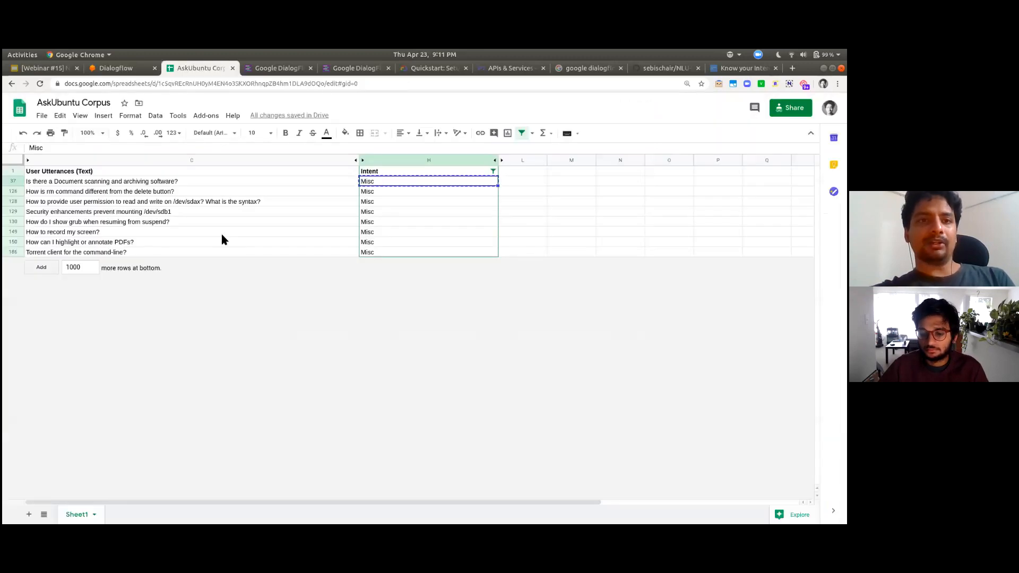
click(159, 182)
key(ctrl+c)
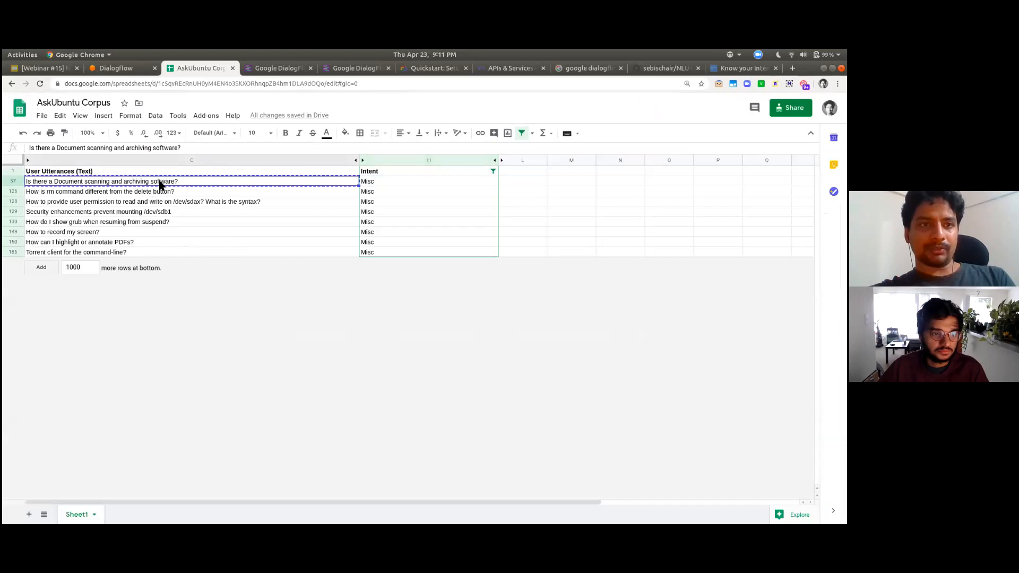
key(ctrl+shift+Tab)
key(ctrl+v)
key(Return)
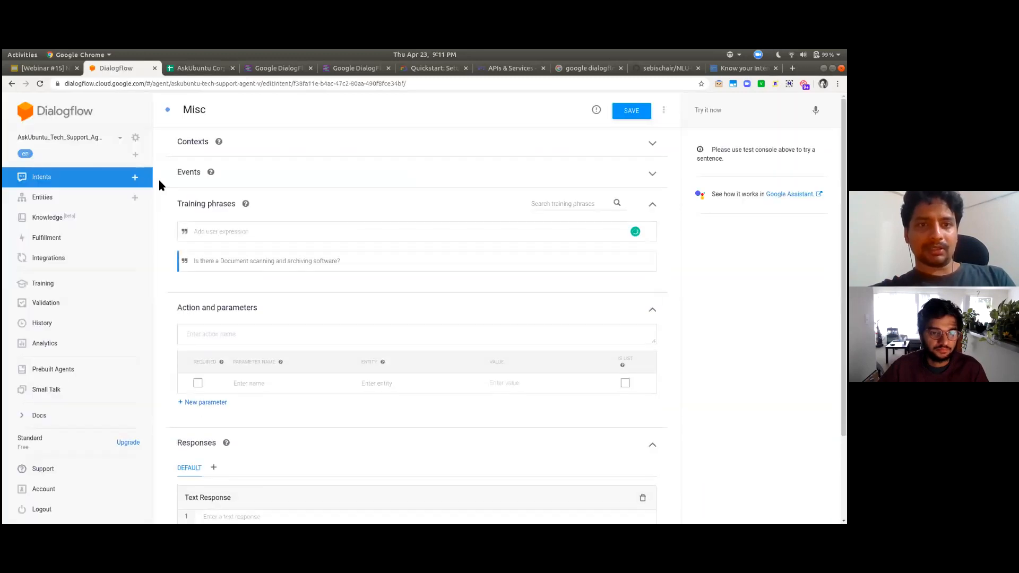
Copy the corpus utterance "How is rm command different from the delete button?" into the Misc intent's training phrases
key(ctrl+Tab)
key(Down)
key(ctrl+c)
key(ctrl+shift+Tab)
key(ctrl+v)
key(Return)
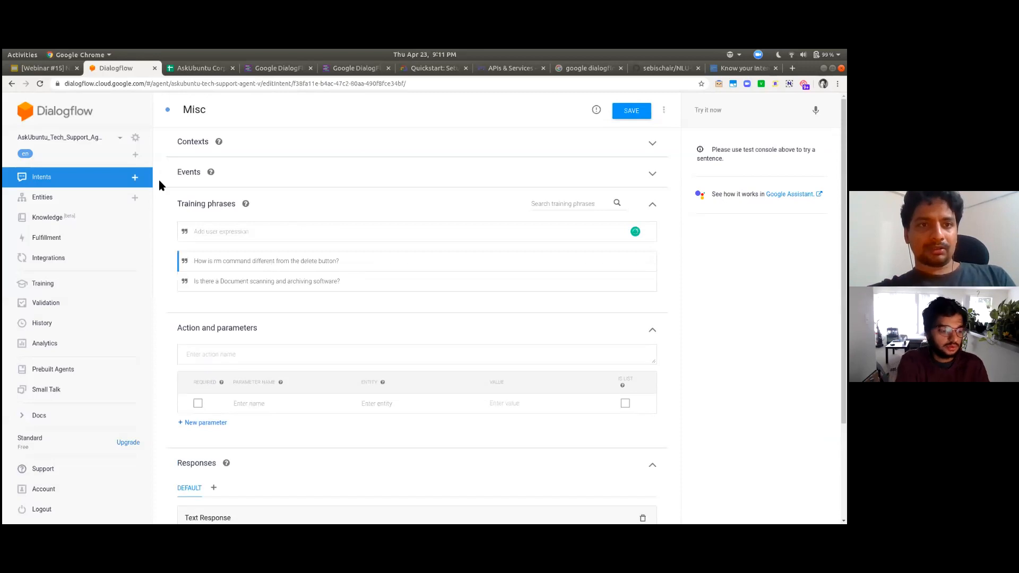
Add the corpus utterance "How to provide user permission to read and write on /dev/sdax? What is the syntax?" to Misc's training phrases
key(ctrl+Tab)
key(Down)
key(ctrl+c)
key(ctrl+shift+Tab)
key(ctrl+v)
key(Return)
Copy the corpus utterance "Security enhancements prevent mounting /dev/sdb1" into the Misc intent's training phrases
key(ctrl+Tab)
key(Down)
key(ctrl+c)
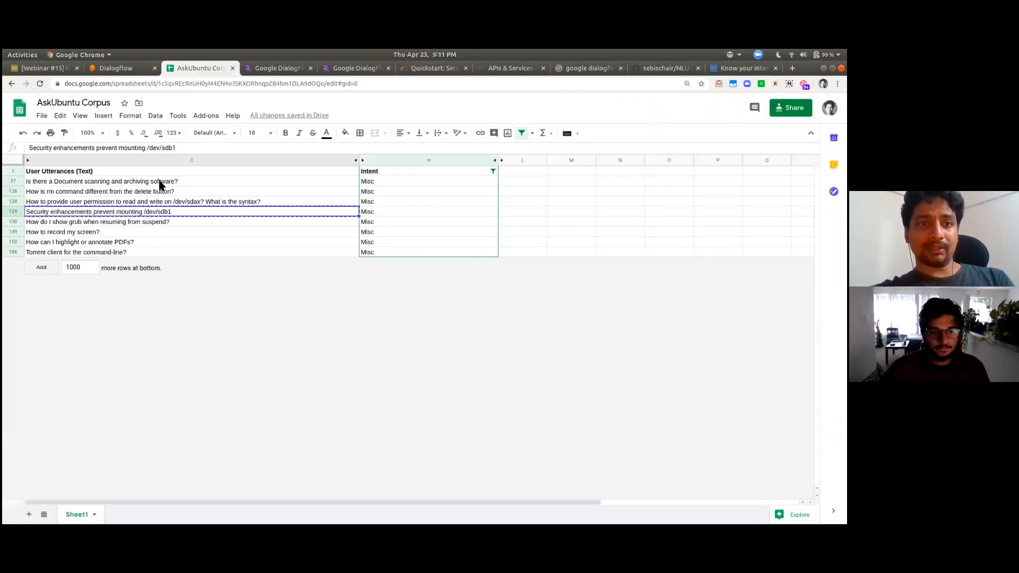
key(ctrl+shift+Tab)
key(ctrl+v)
key(Return)
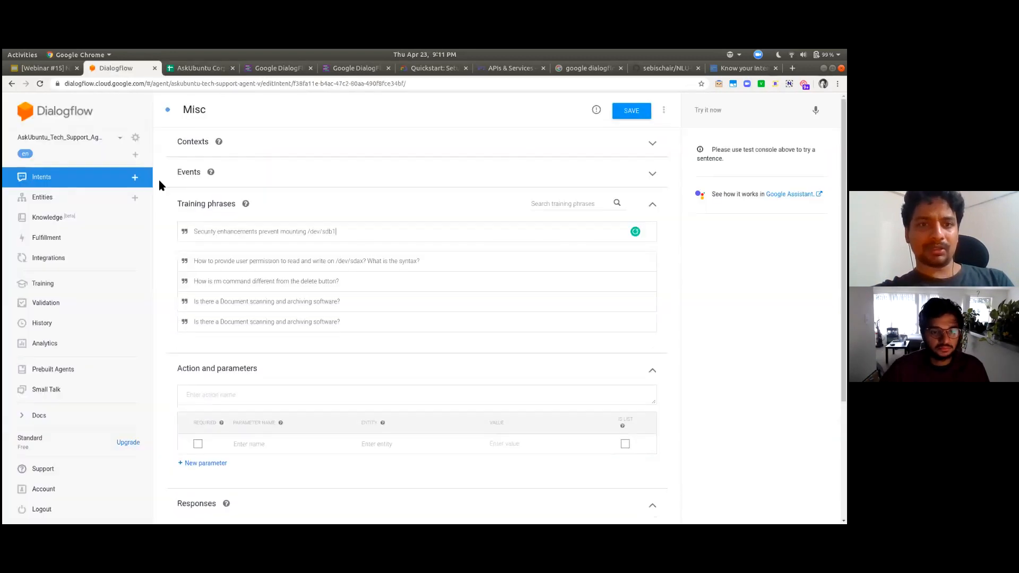
Copy the corpus utterance "How do I show grub when resuming from suspend?" into the Misc intent's training phrases
key(ctrl+shift+Tab)
key(ctrl+Tab)
key(ctrl+Tab)
key(Down)
key(ctrl+c)
key(ctrl+shift+Tab)
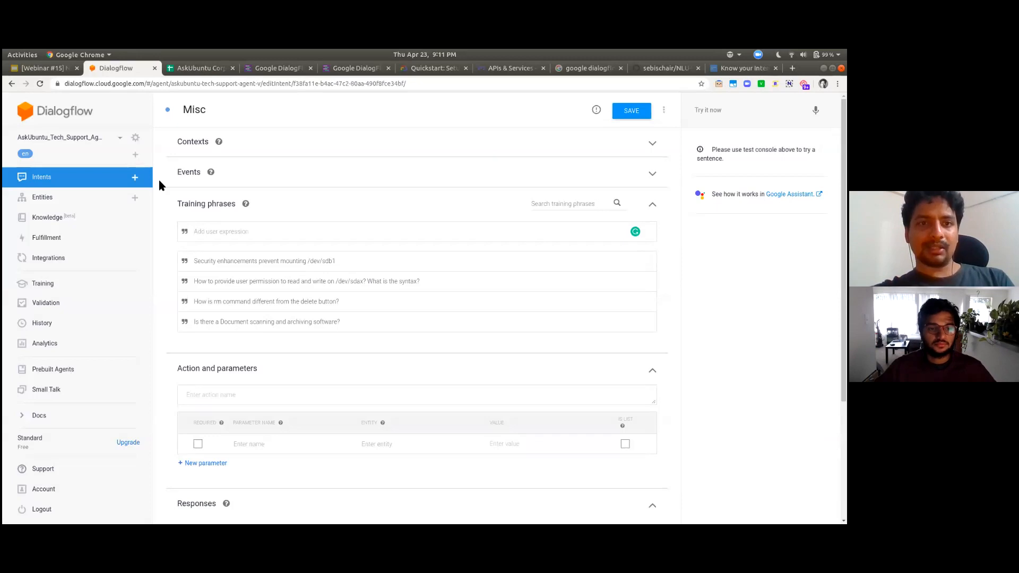
key(ctrl+v)
key(Return)
Copy the corpus utterance "How to record my screen?" into the Misc intent's training phrases
key(ctrl+Tab)
key(Down)
key(ctrl+c)
key(ctrl+shift+Tab)
key(ctrl+v)
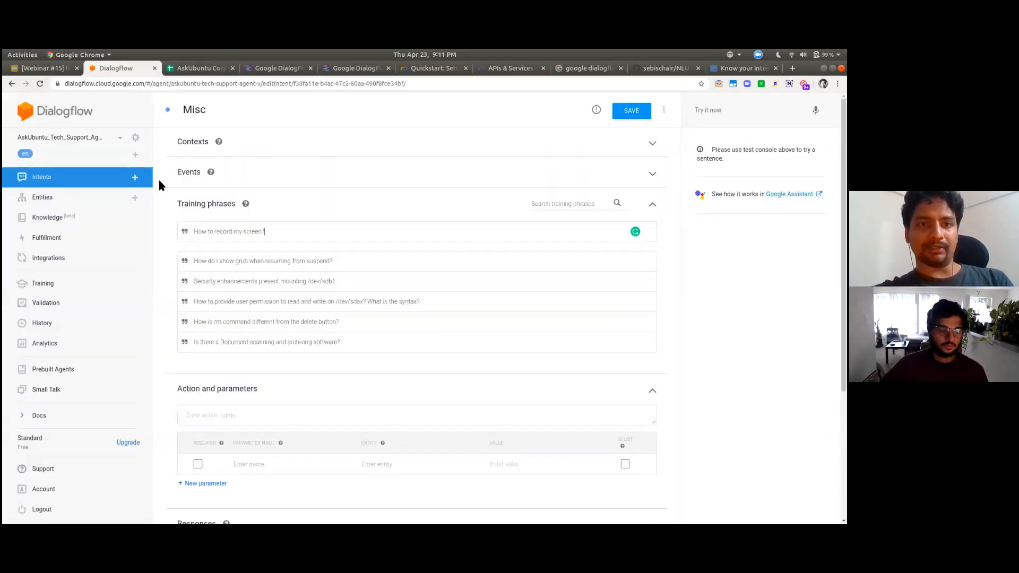
key(Return)
Copy the corpus utterance "How can I highlight or annotate PDFs?" into the Misc intent's training phrases
key(ctrl+Tab)
key(Down)
key(ctrl+c)
key(ctrl+shift+Tab)
key(ctrl+v)
key(Return)
Add the last corpus utterance, "Torrent client for the command-line?", to Misc's training phrases and save the intent
key(ctrl+Tab)
key(Down)
key(ctrl+c)
key(ctrl+shift+Tab)
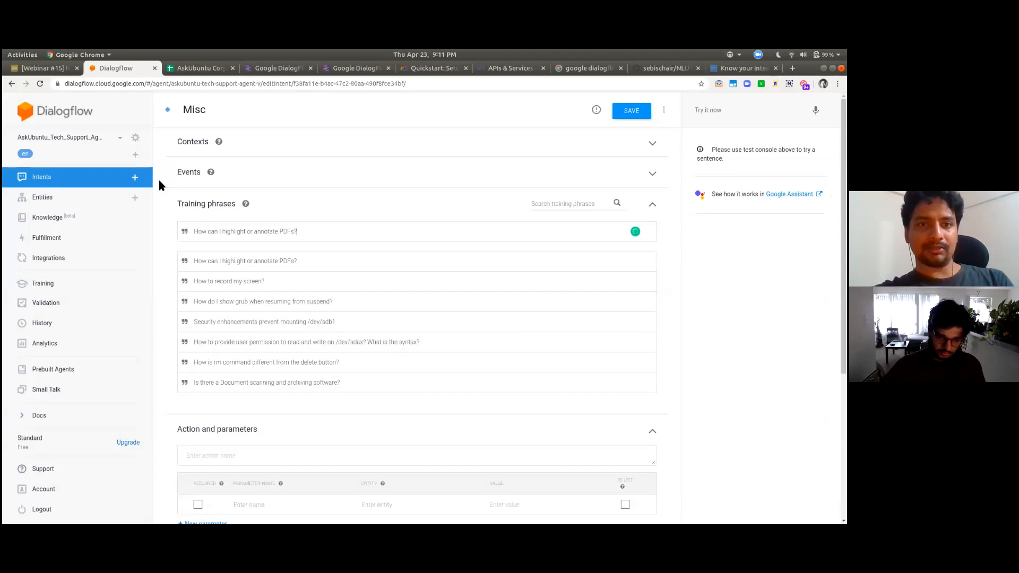
key(ctrl+a)
key(BackSpace)
key(ctrl+v)
key(Return)
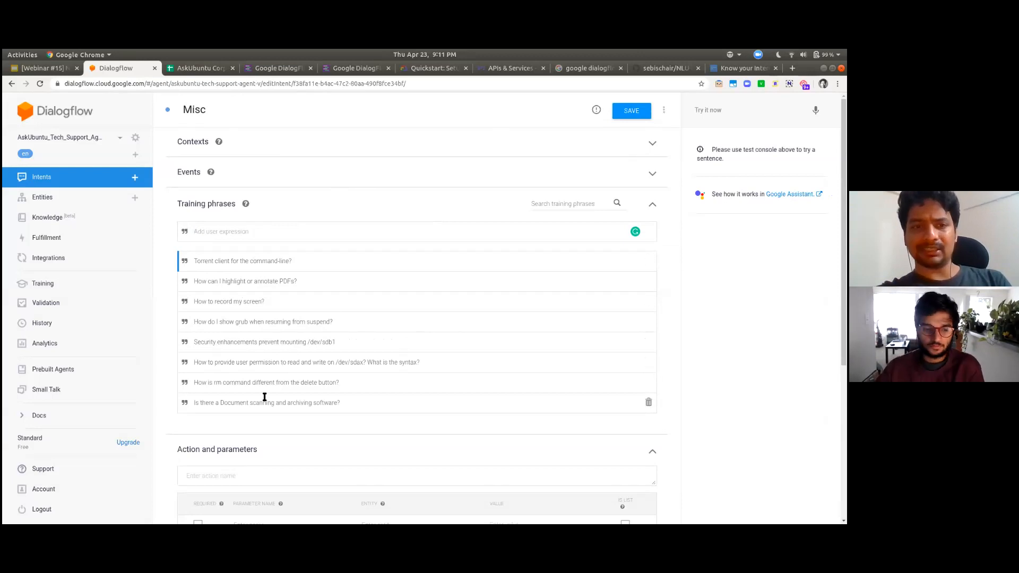
click(635, 114)
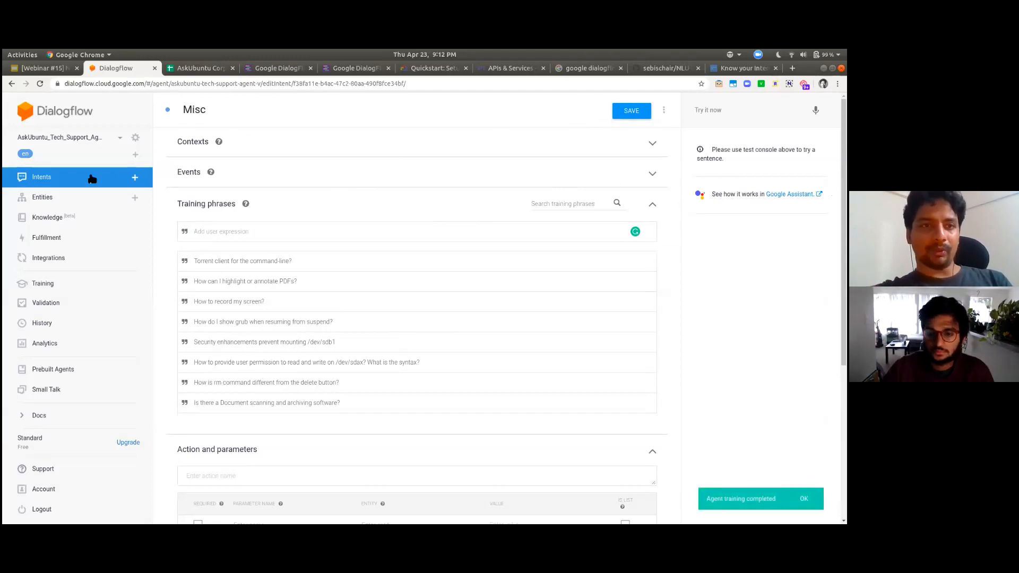
Open the Setup_Printer intent in Dialogflow and filter the AskUbuntu Corpus's Intent column to only Setup Printer
click(71, 178)
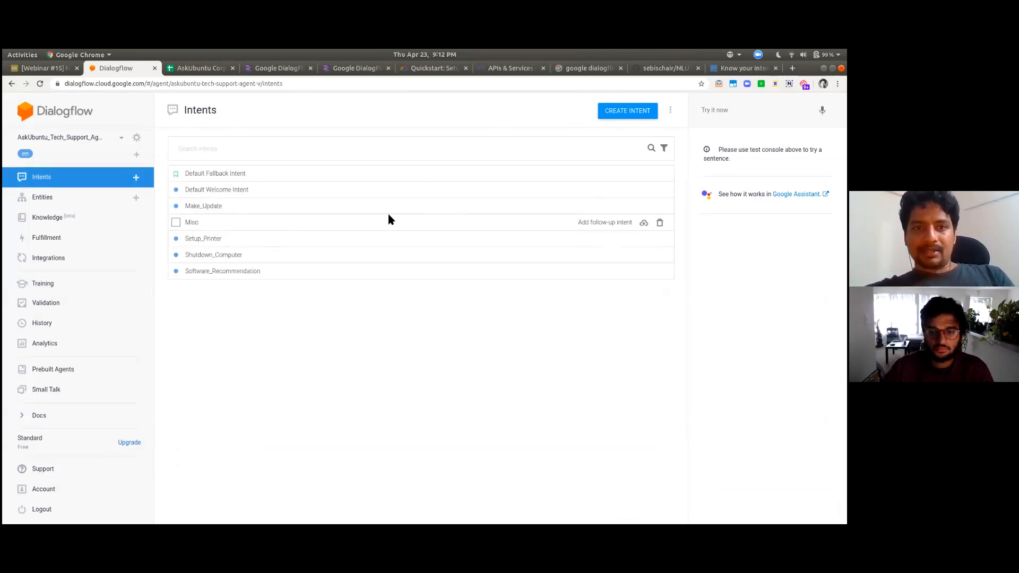
click(207, 244)
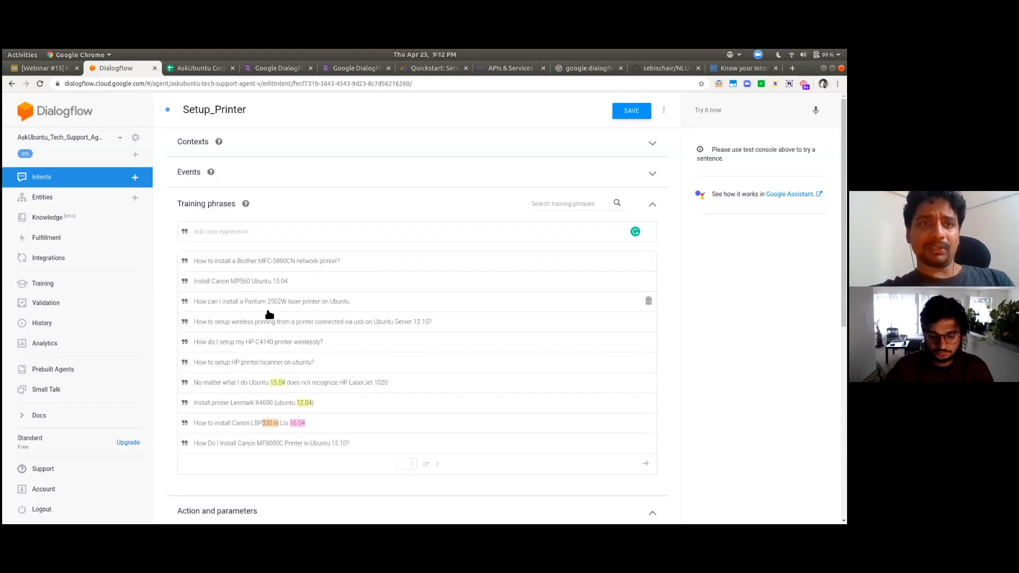
key(ctrl+Tab)
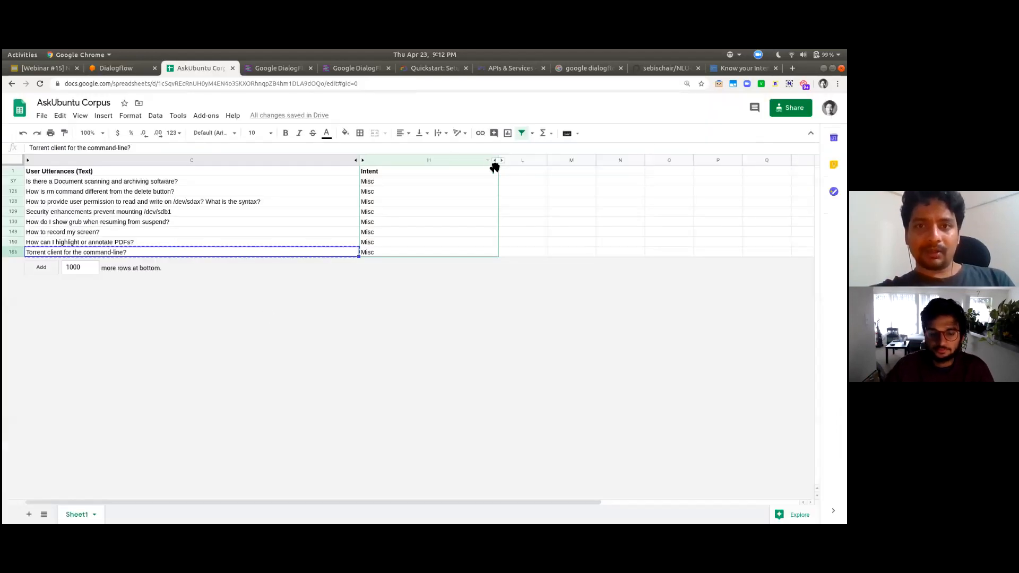
click(493, 171)
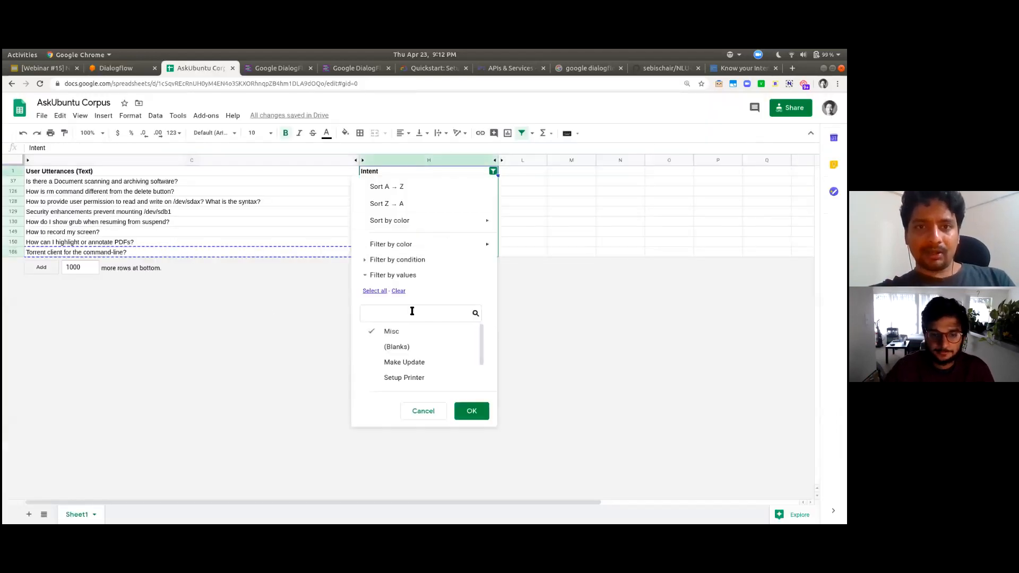
click(402, 333)
click(410, 378)
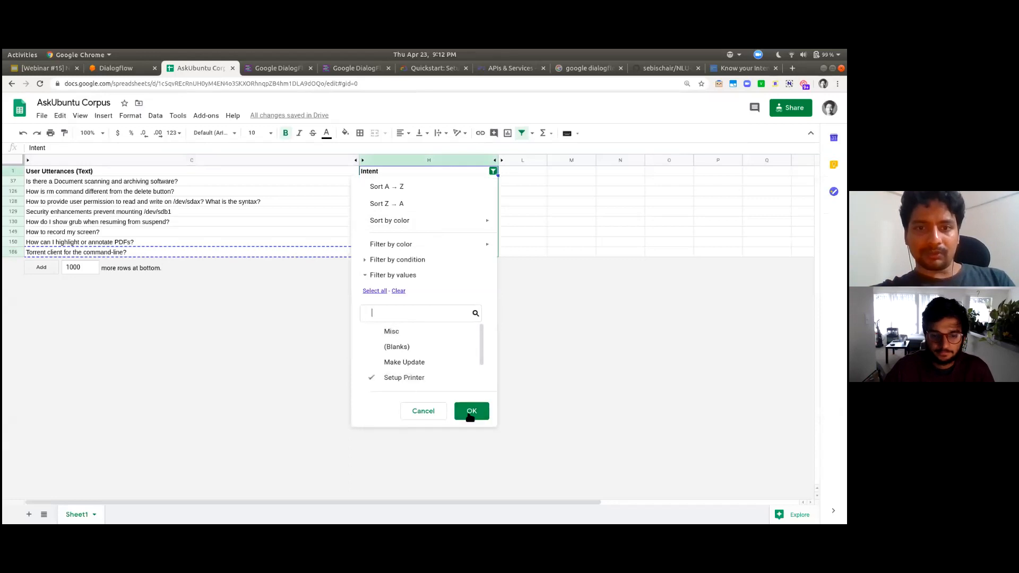
click(471, 418)
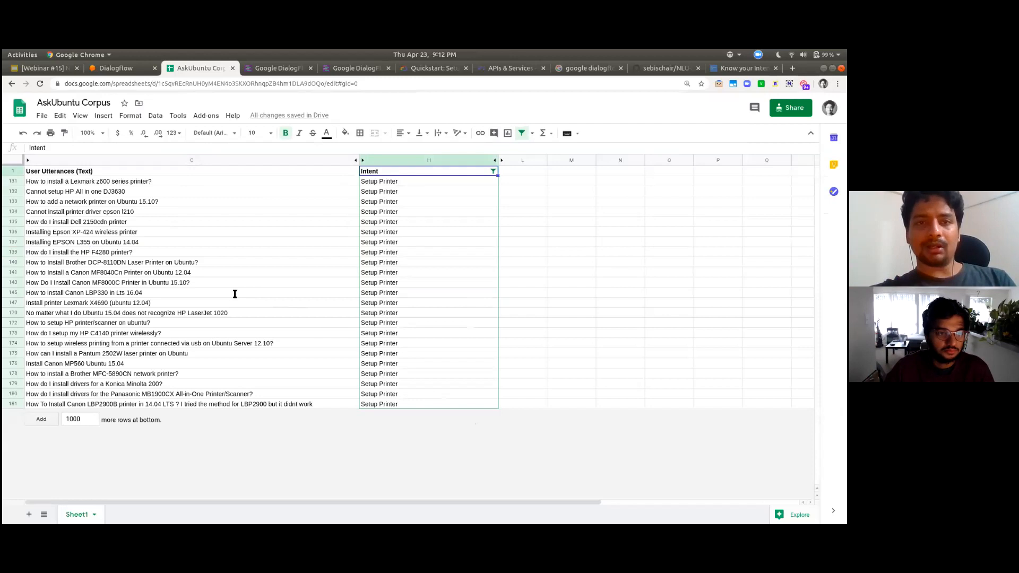
Compare Setup_Printer's training phrases in Dialogflow with the corpus, selecting the first three printer utterances and the first row's intent cell
key(ctrl+Page_Up)
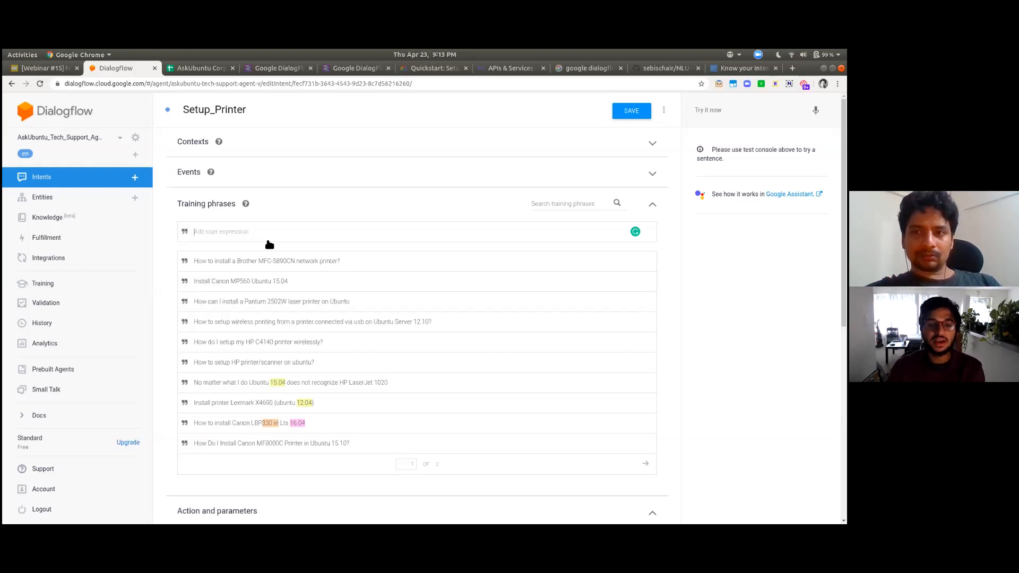
click(268, 240)
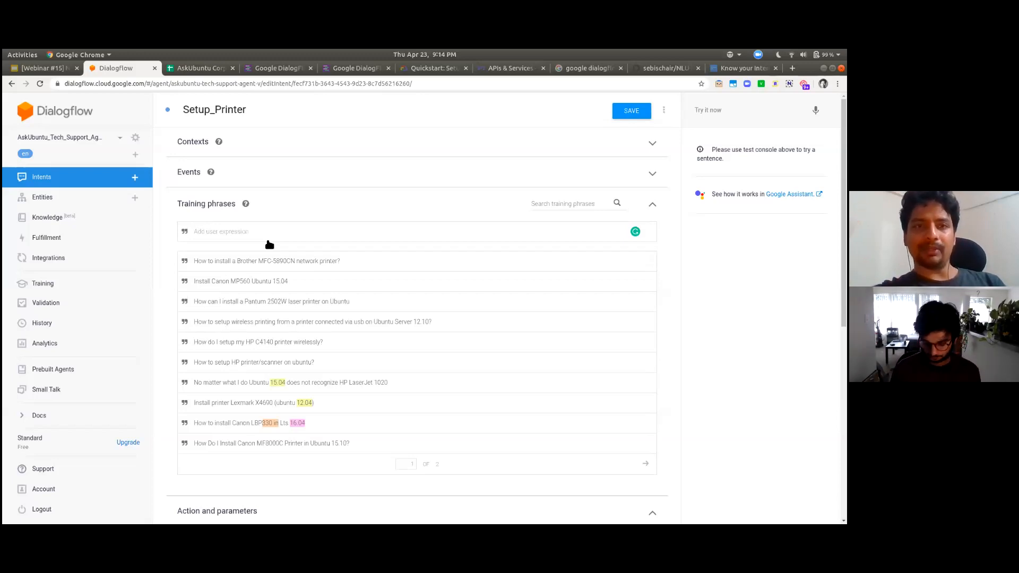
key(ctrl+Tab)
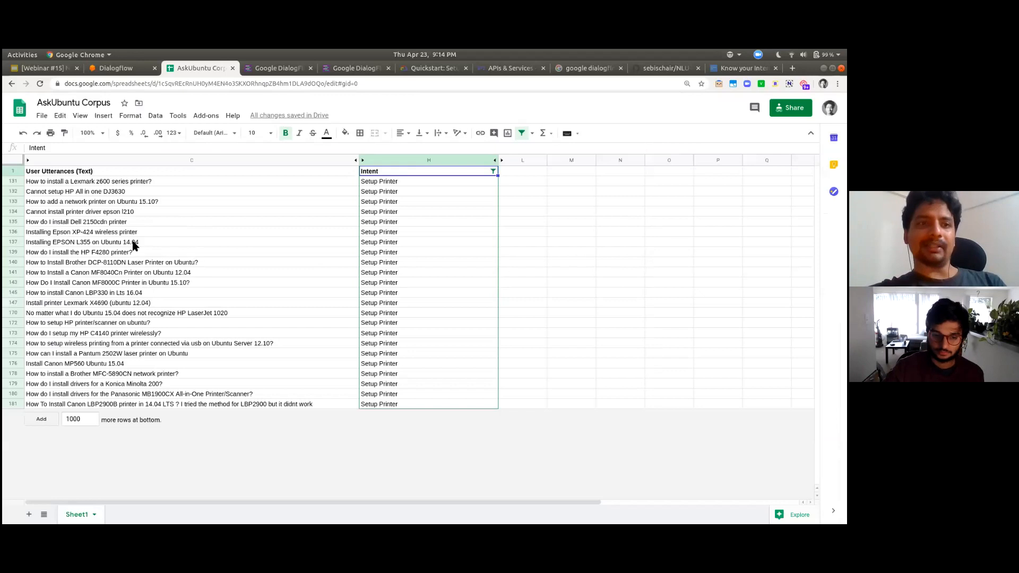
click(99, 182)
key(shift+Down)
key(shift+Down)
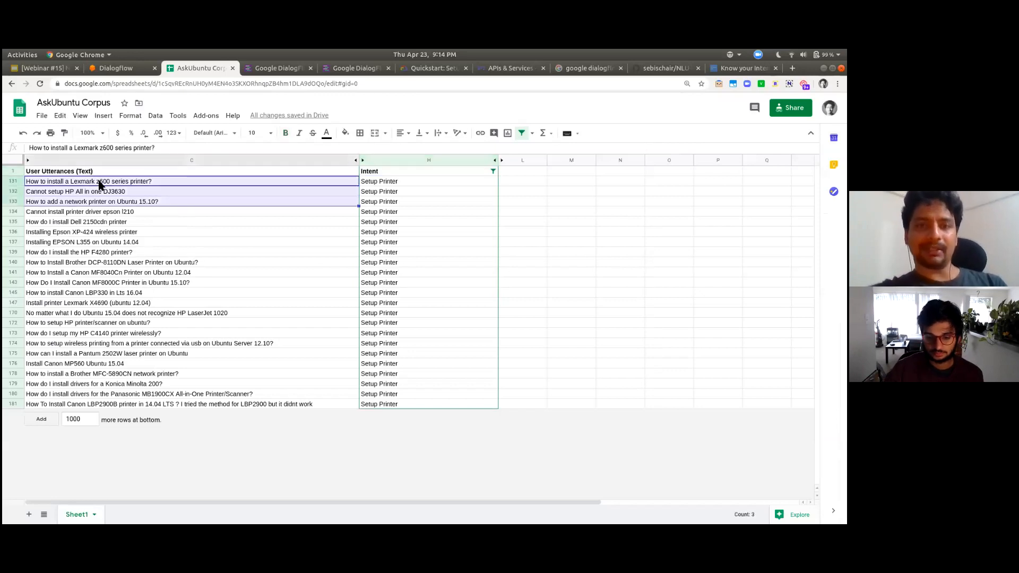
click(396, 182)
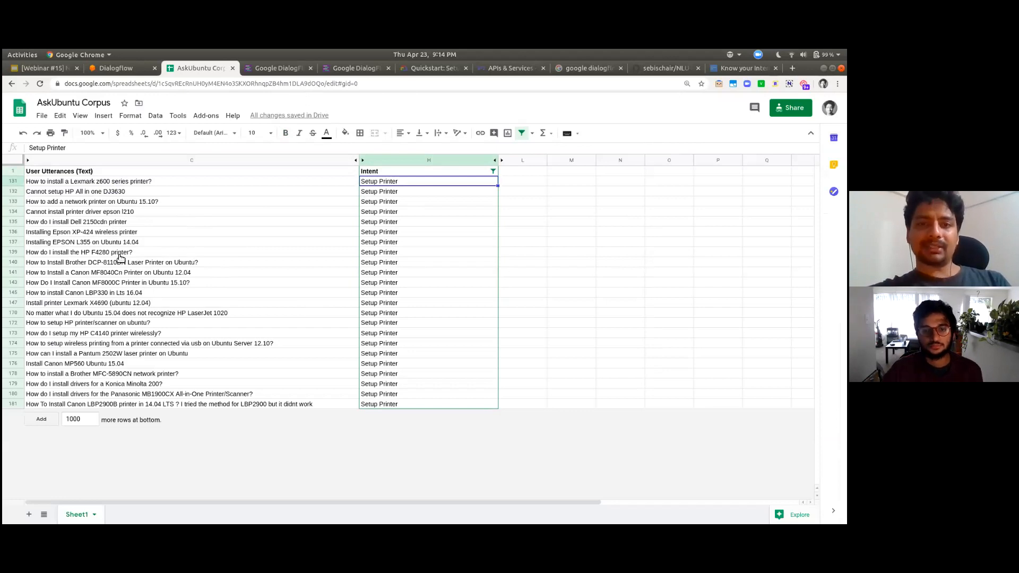
Compare Dialogflow's Setup_Printer intent with the corpus once more and select 12.04 in the Lexmark X4690 training phrase
key(ctrl+Page_Up)
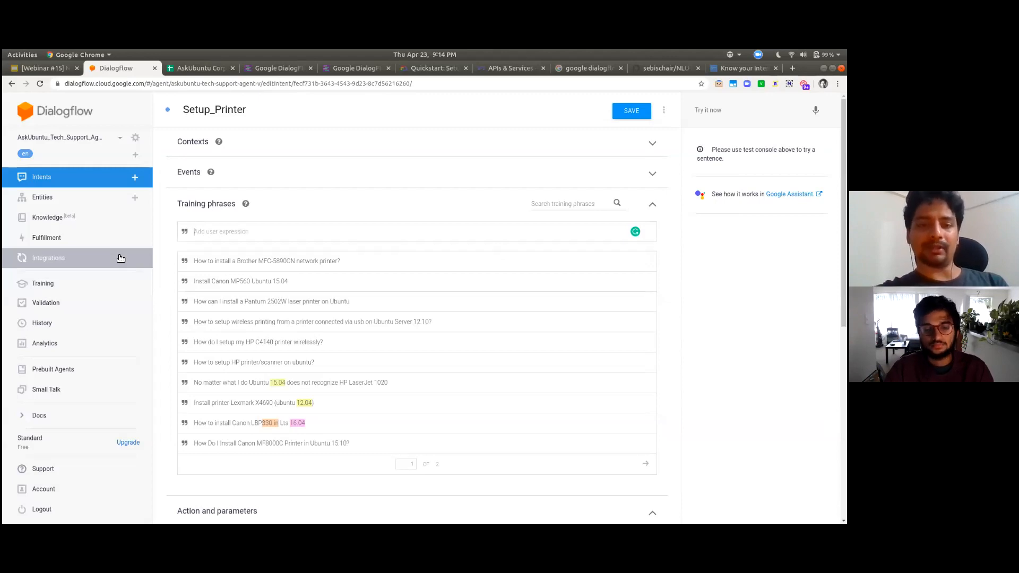
key(ctrl+Page_Down)
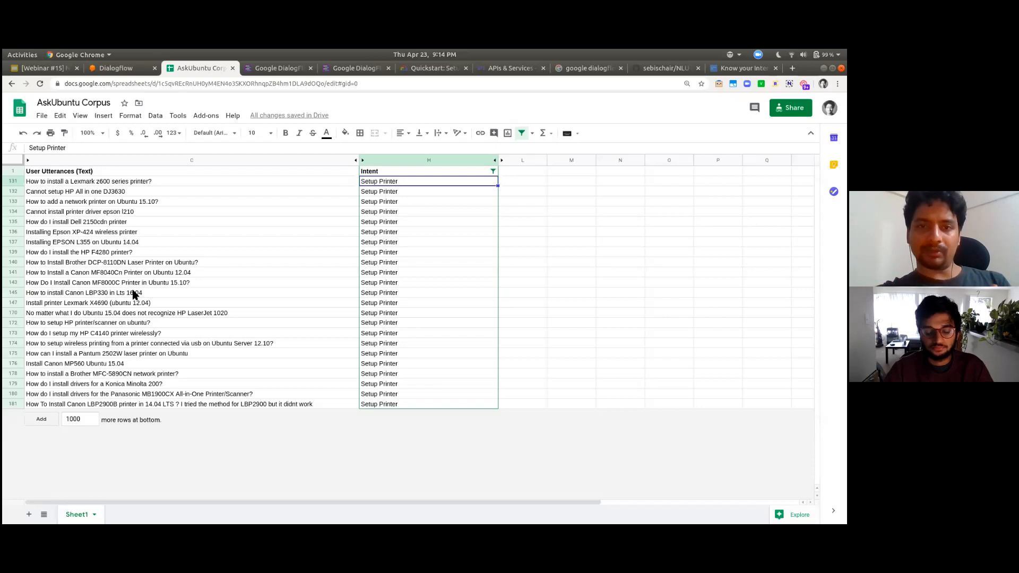
key(ctrl+shift+Tab)
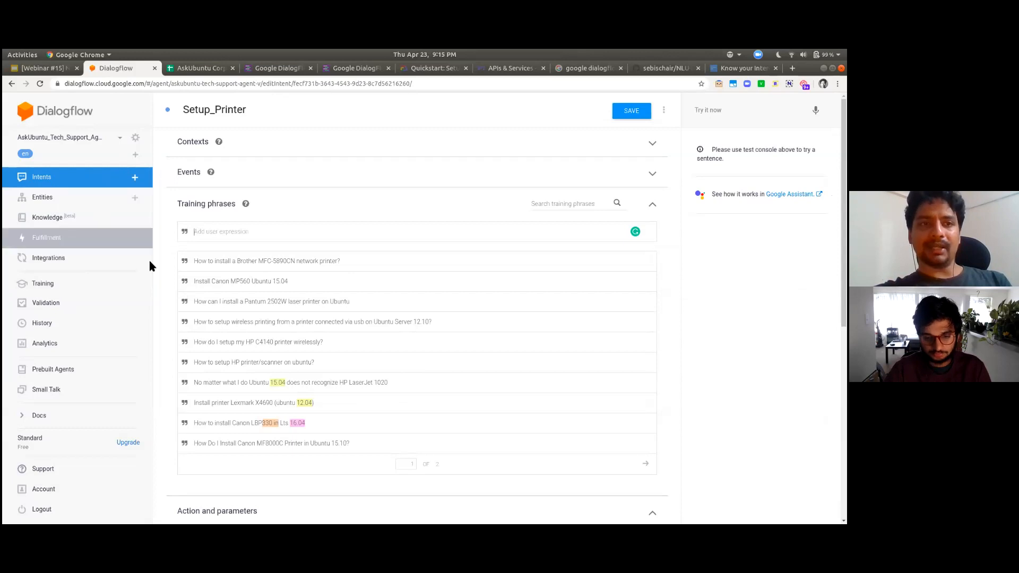
drag(312, 409, 301, 406)
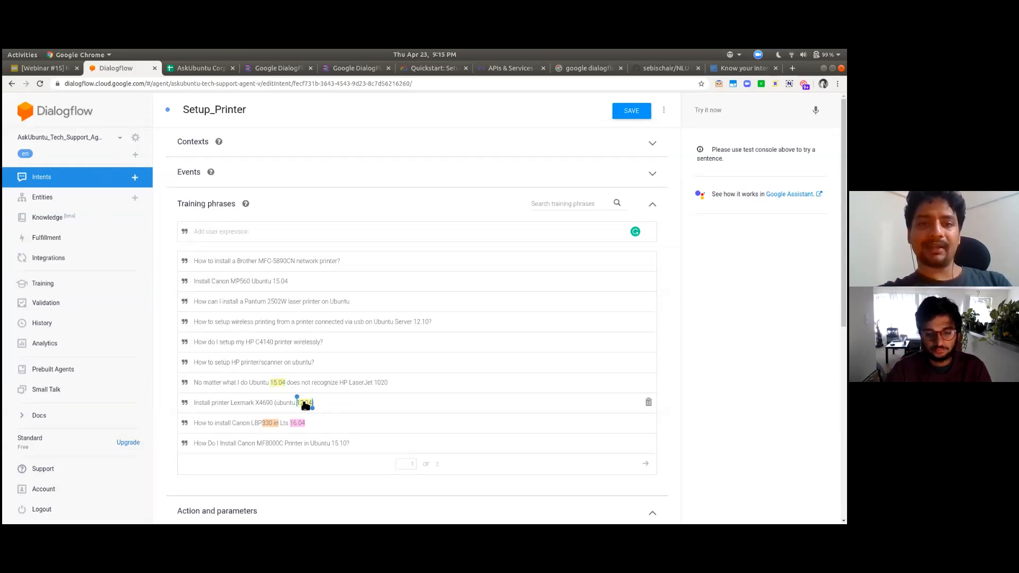
Examine the 15.04 annotation in Setup_Printer's HP LaserJet 1020 training phrase by selecting it
drag(286, 387, 275, 383)
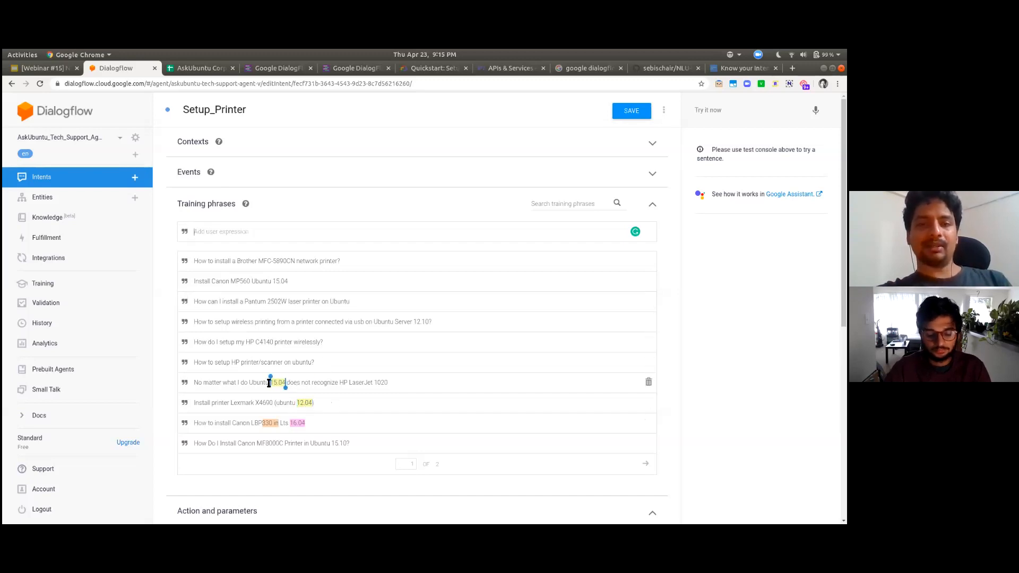
click(288, 388)
mouse_move(277, 386)
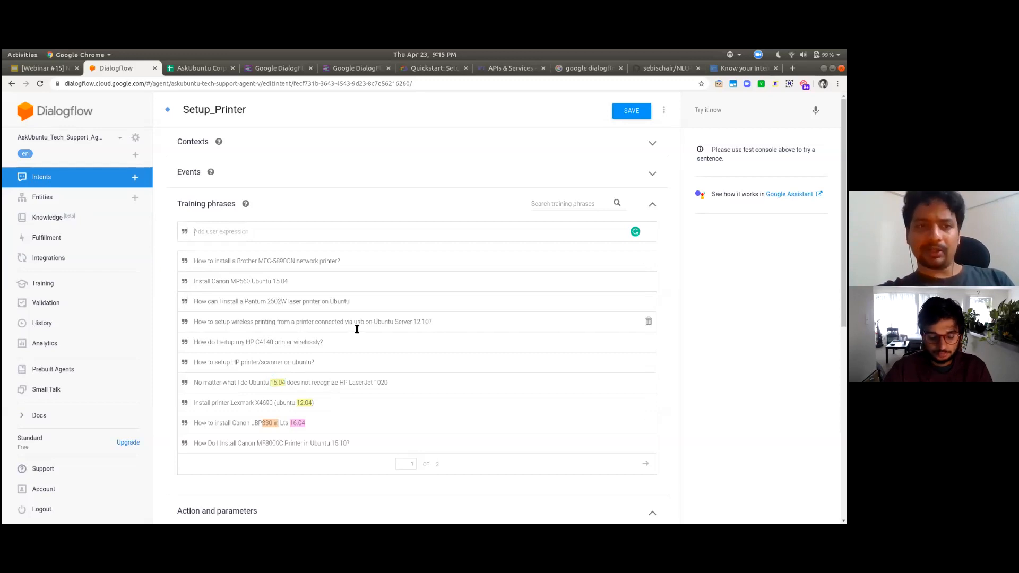
click(196, 232)
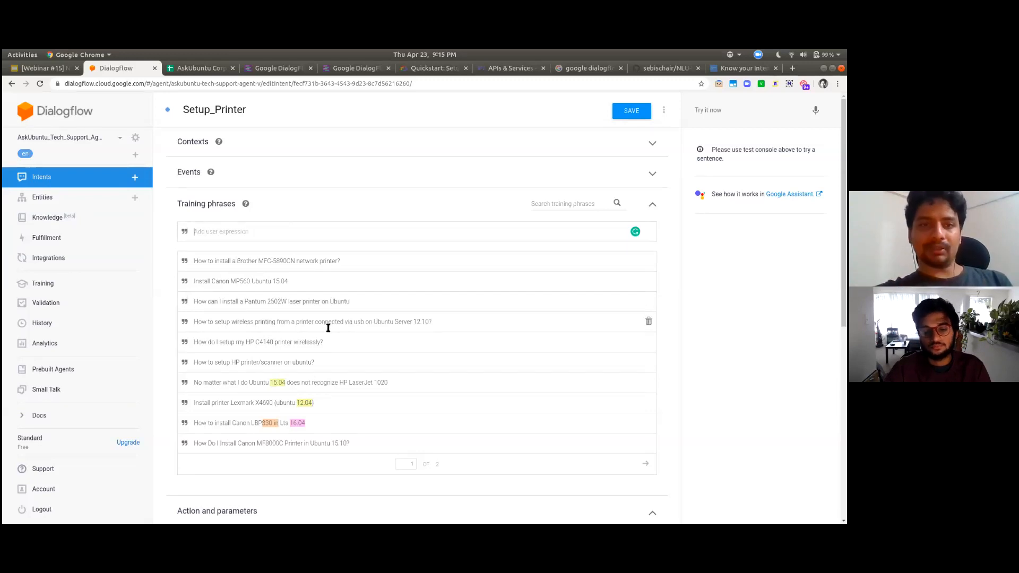
click(79, 176)
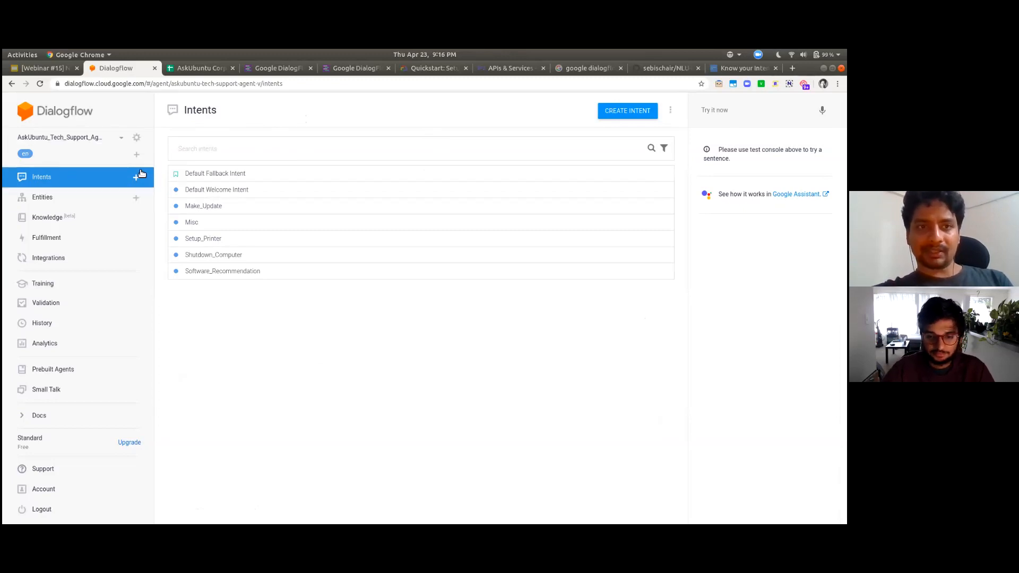
click(626, 110)
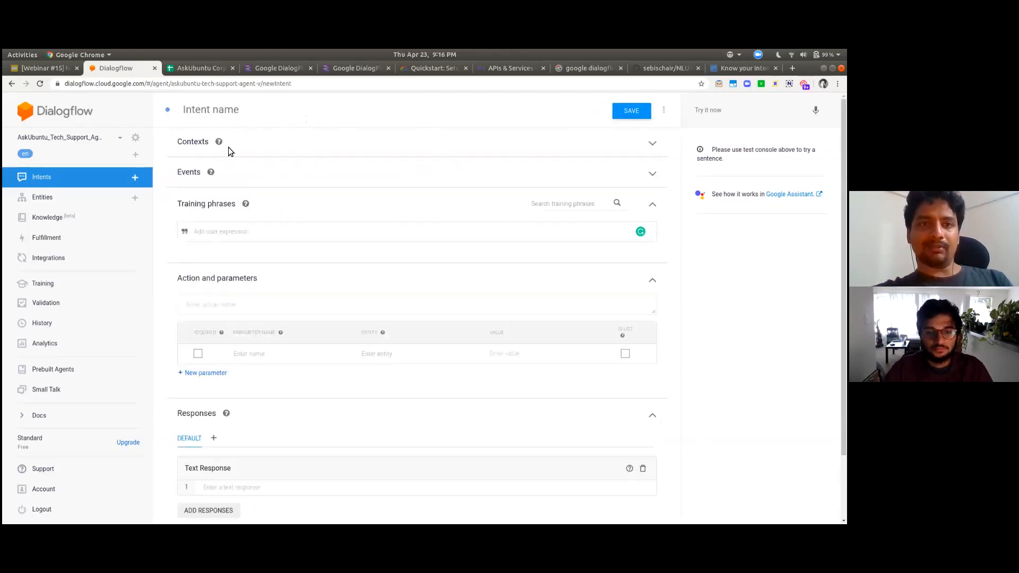
click(222, 232)
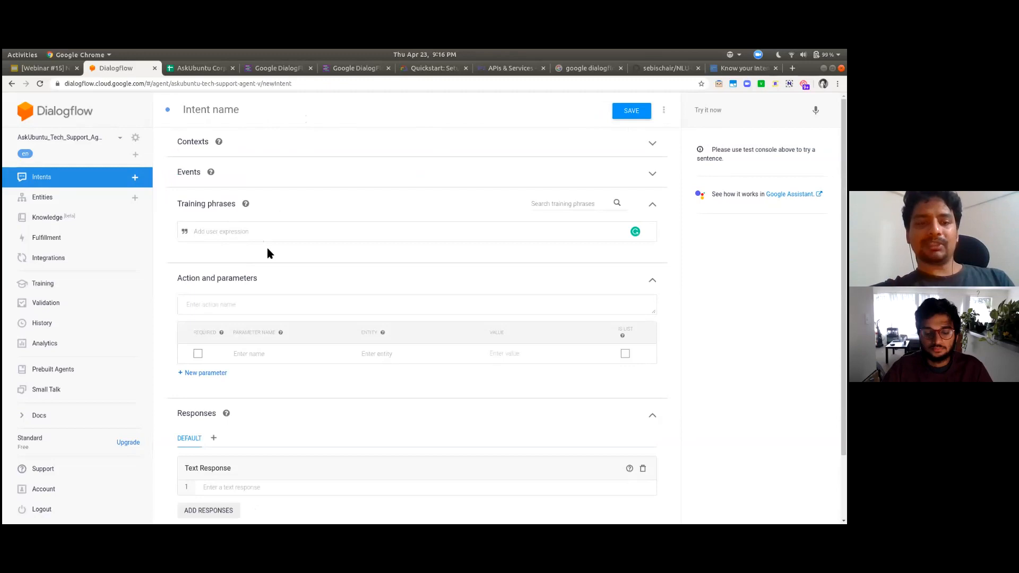
key(ctrl+Tab)
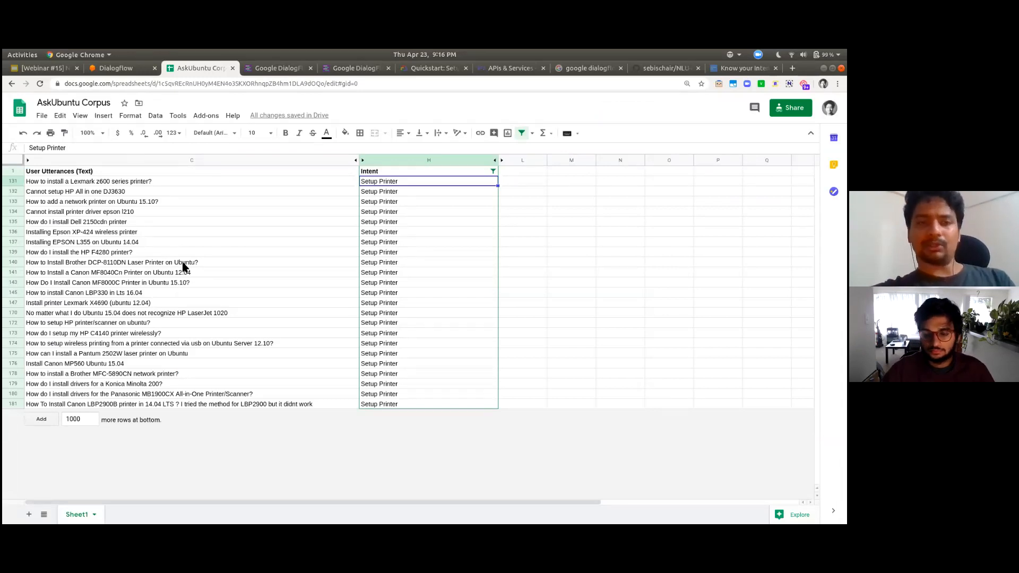
key(ctrl+shift+Tab)
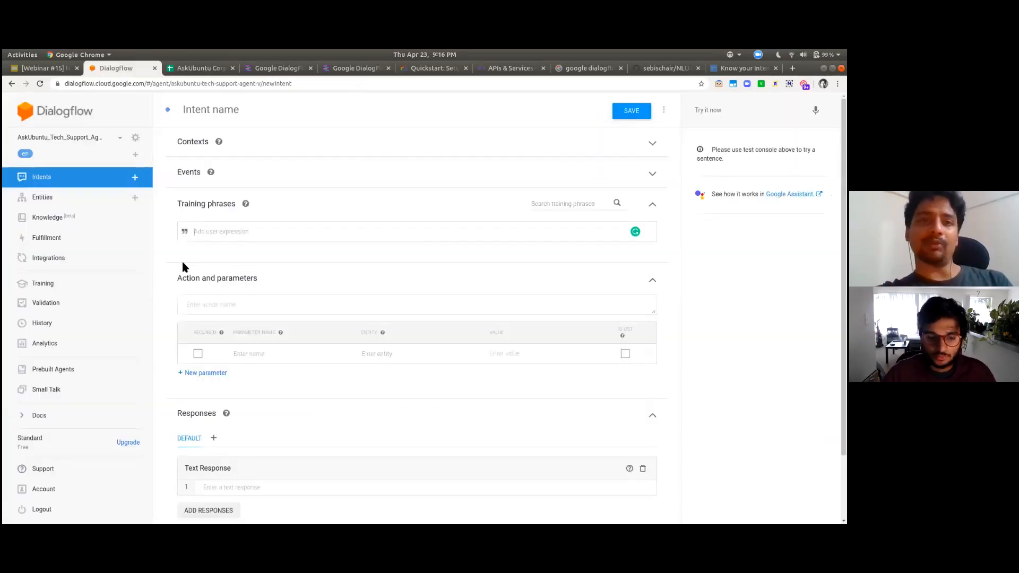
click(78, 181)
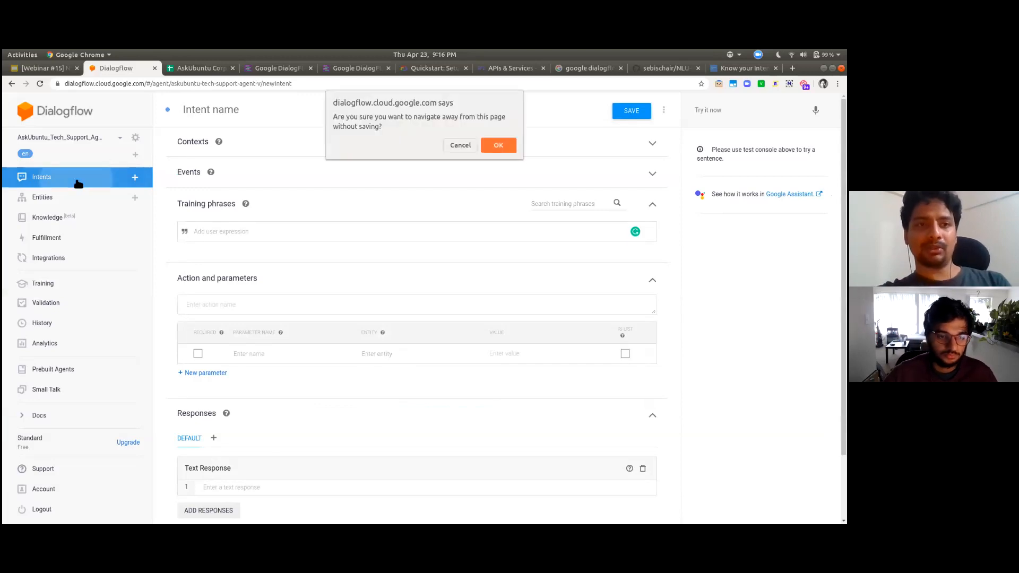
click(491, 147)
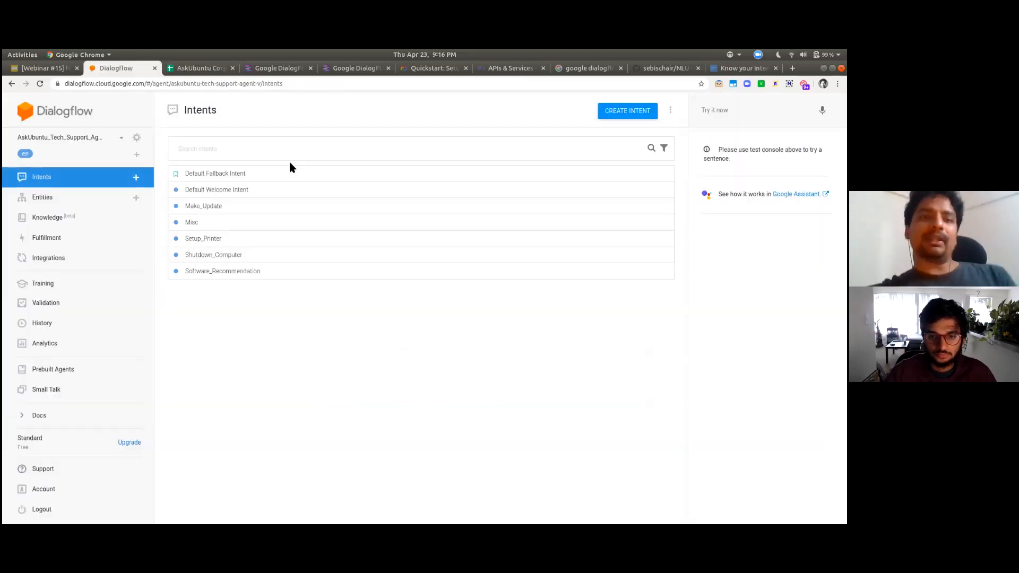
Switch to the TARS chatbot builder, close the User_Utterance gambit unsaved and review the Refresh_Access_Token gambit's API configuration
key(ctrl+Tab)
key(ctrl+Tab)
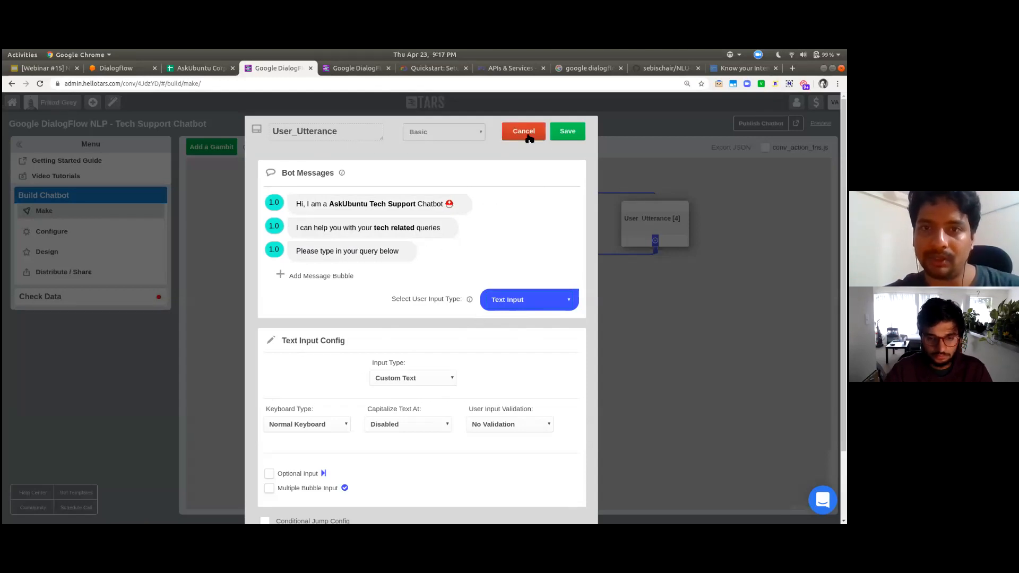
click(524, 133)
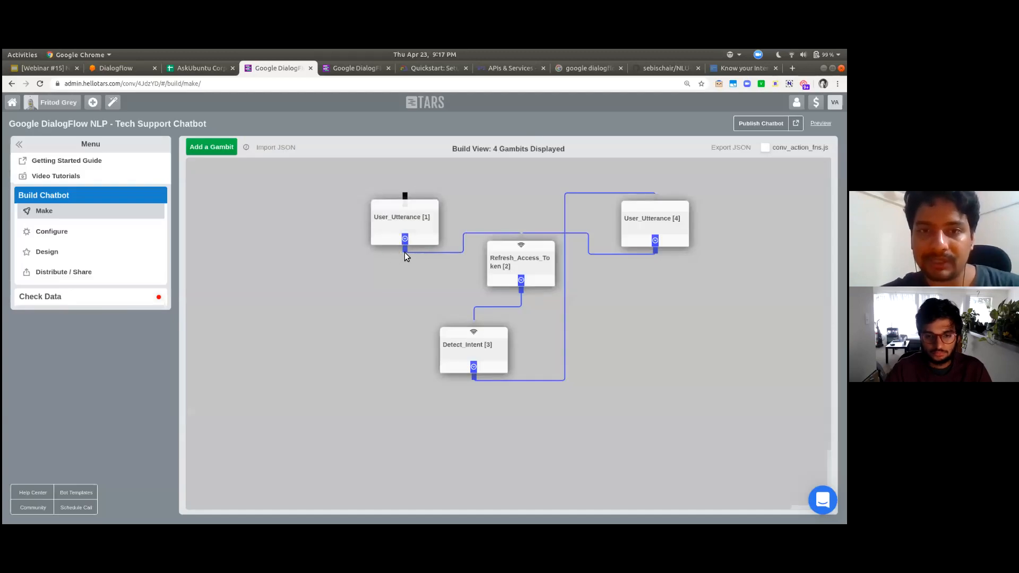
click(522, 266)
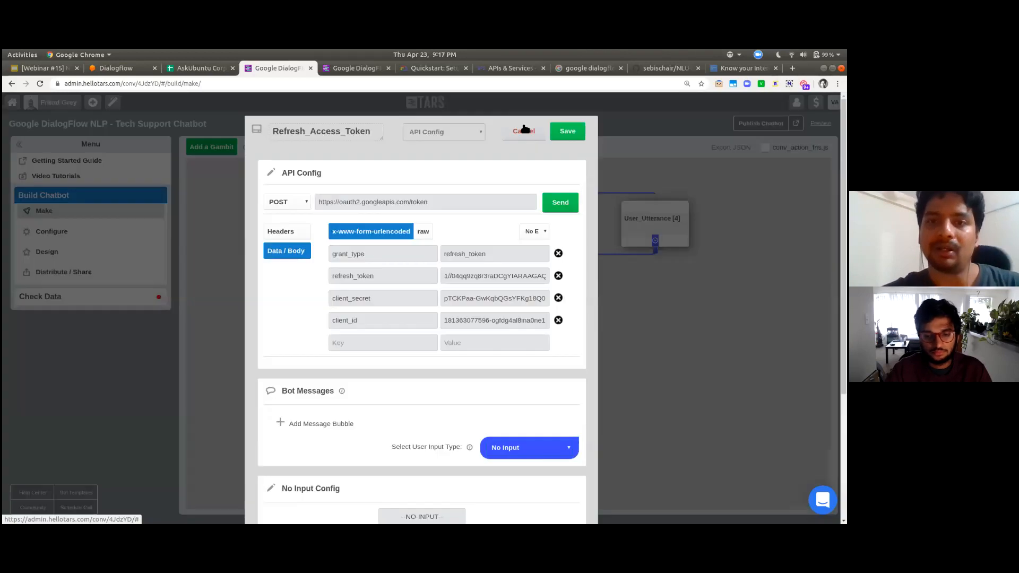
click(524, 129)
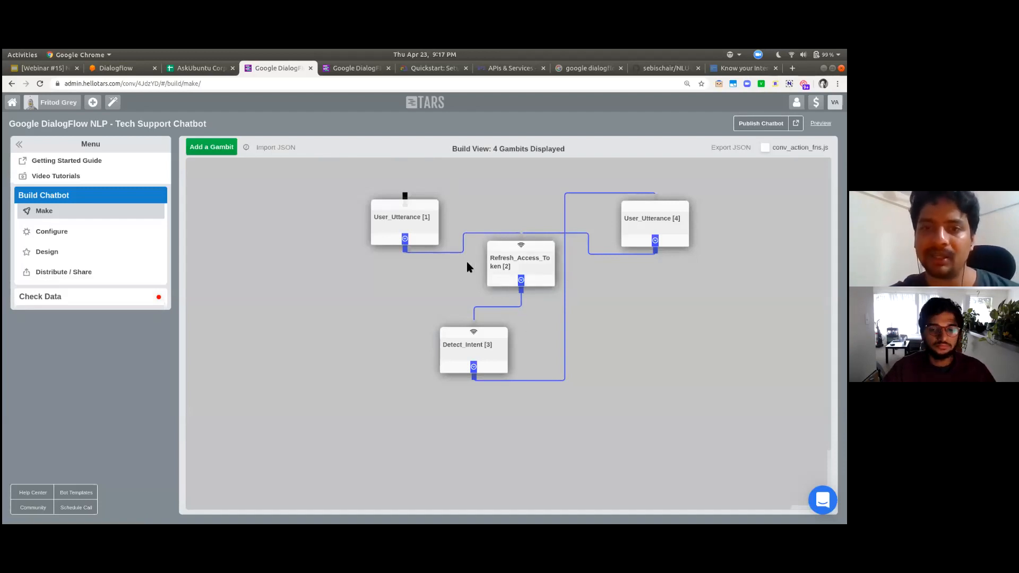
Send the Refresh_Access_Token gambit's API request, copy the access token from the response and close the gambit without saving
click(513, 272)
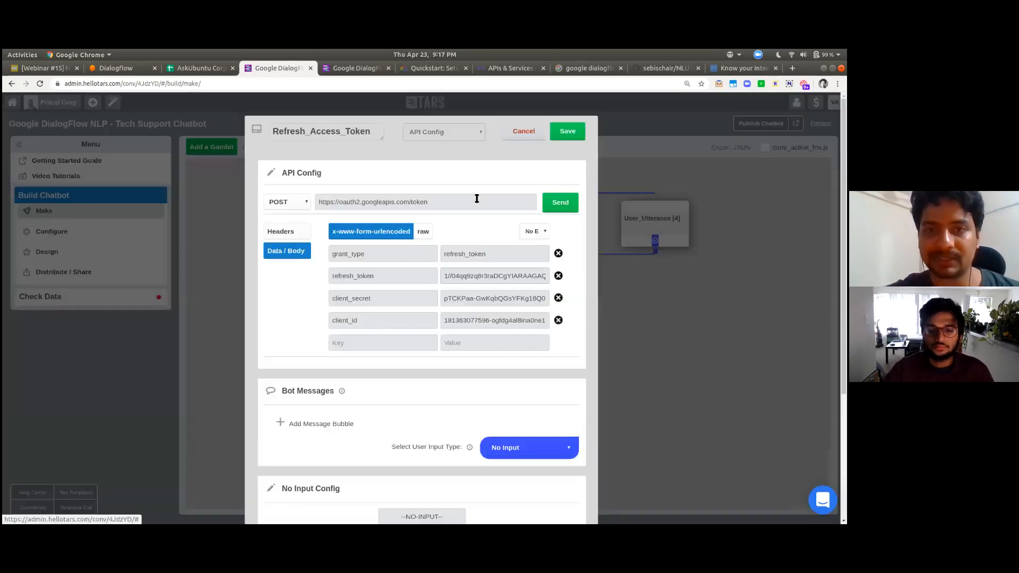
click(558, 210)
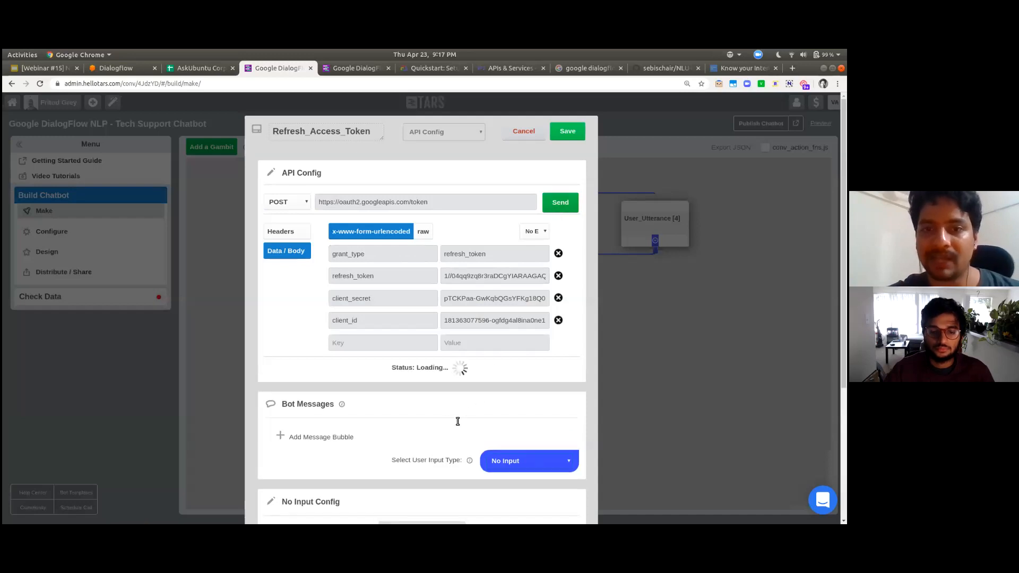
click(340, 385)
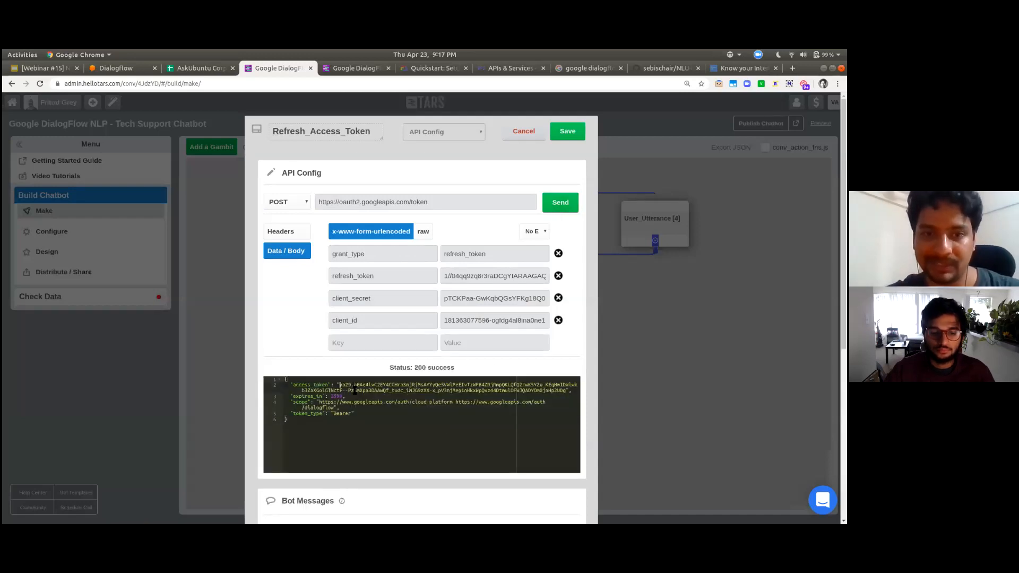
key(shift+Down)
key(shift+End)
key(shift+Left)
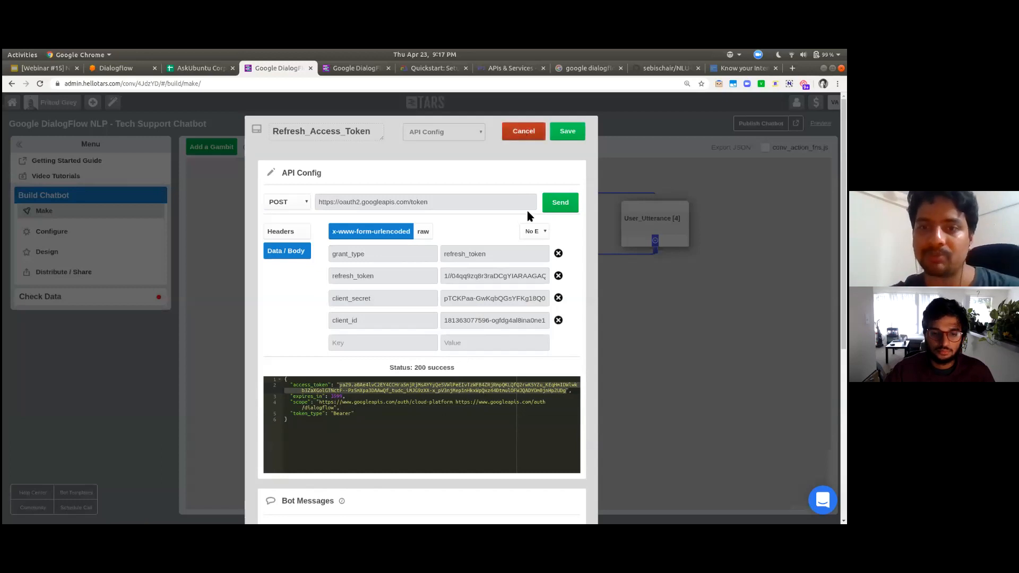
click(525, 132)
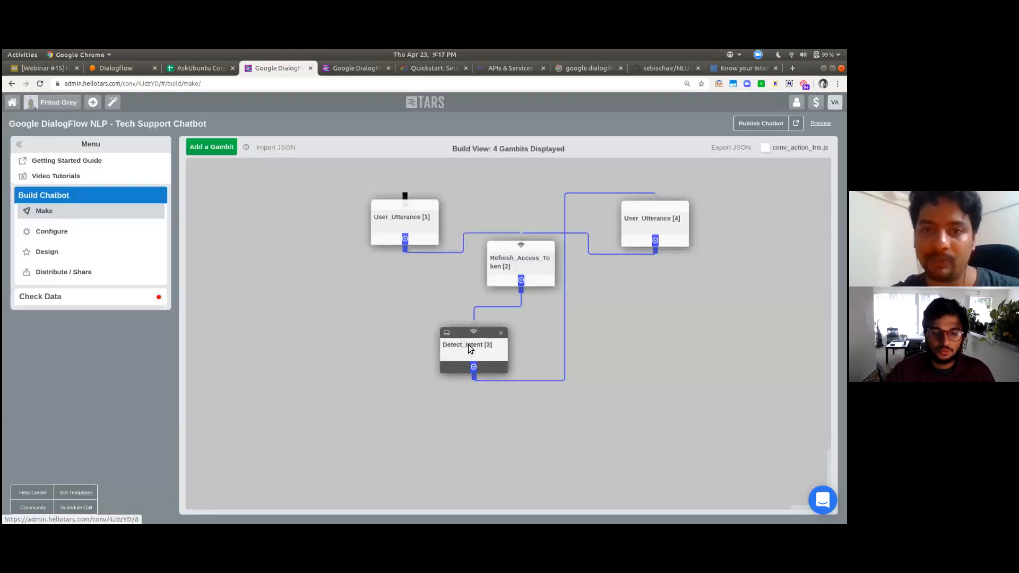
Review the Detect_Intent gambit's request body and HTTP headers, closing the gambit without saving
click(470, 349)
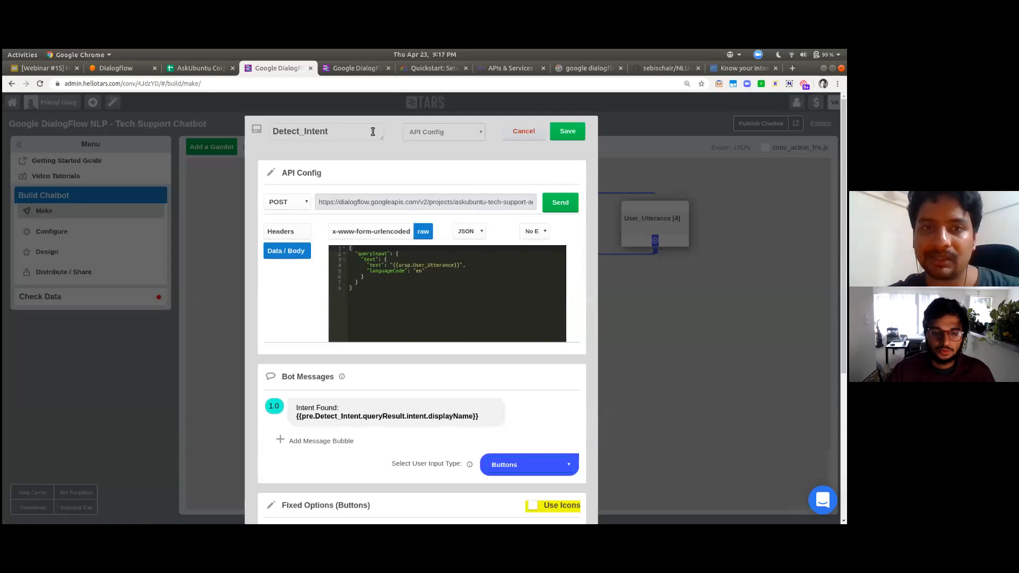
click(287, 231)
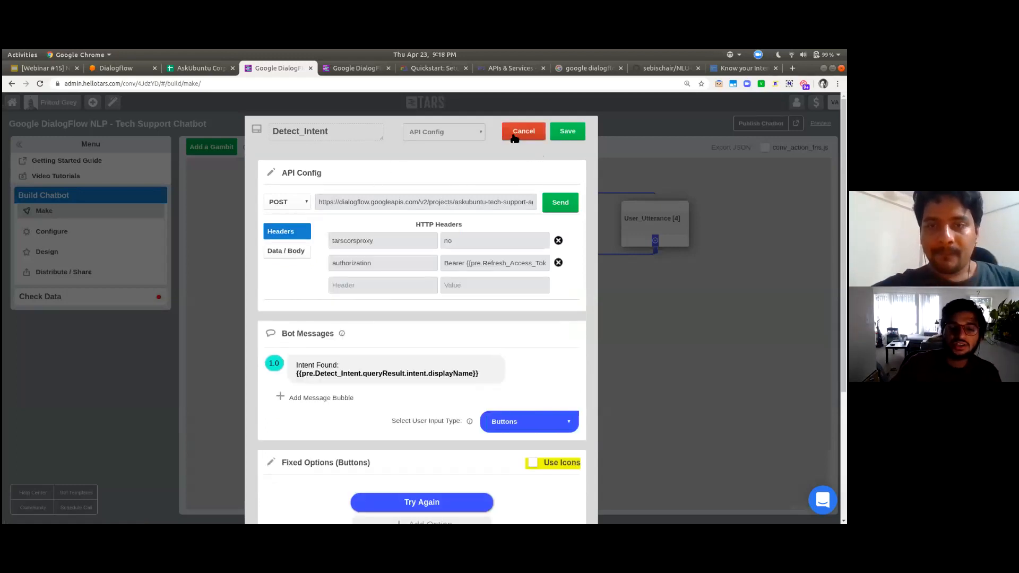
click(518, 133)
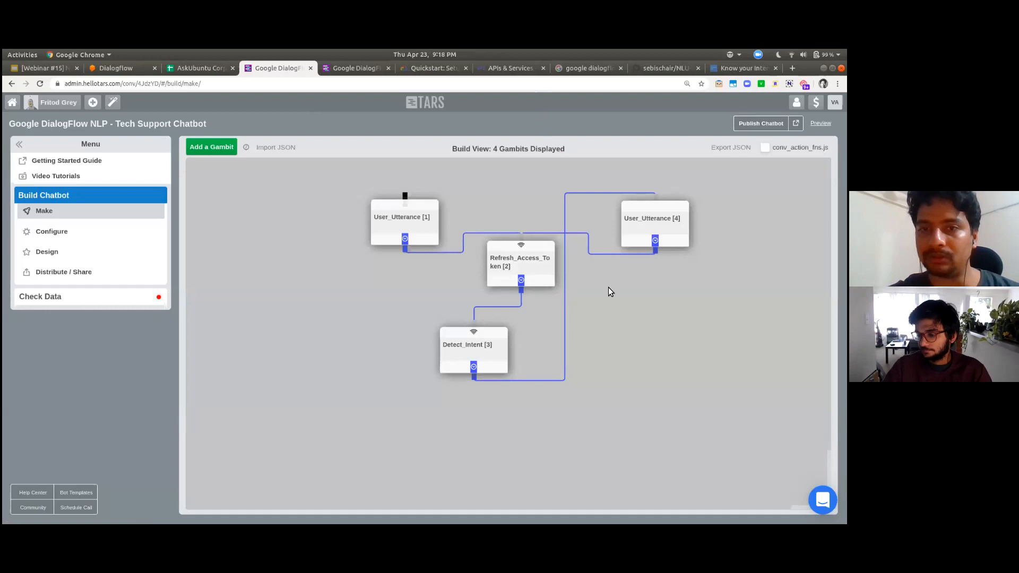
Replace the token reference in the Detect_Intent gambit's authorization header with the copied access token
click(469, 365)
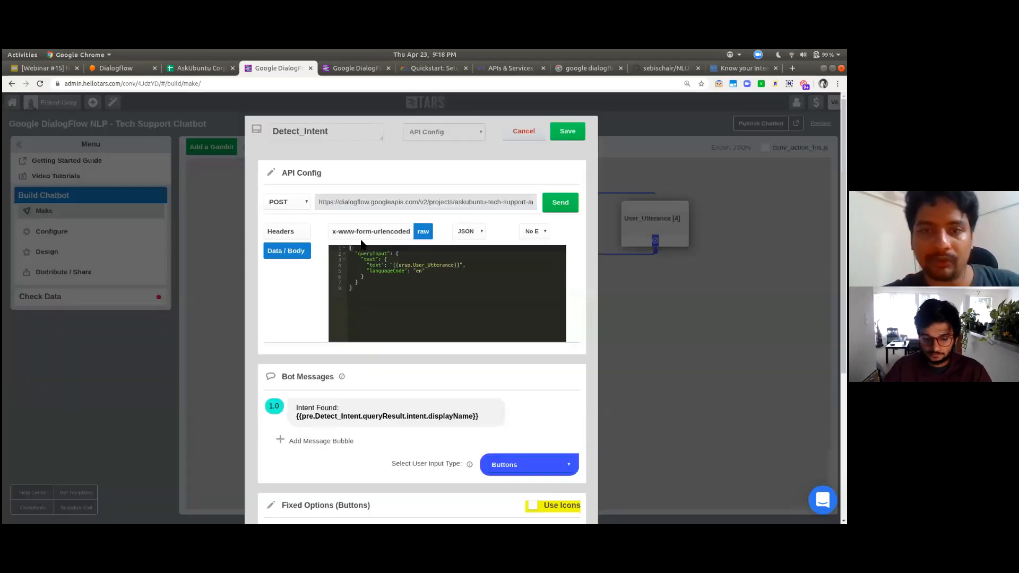
click(287, 232)
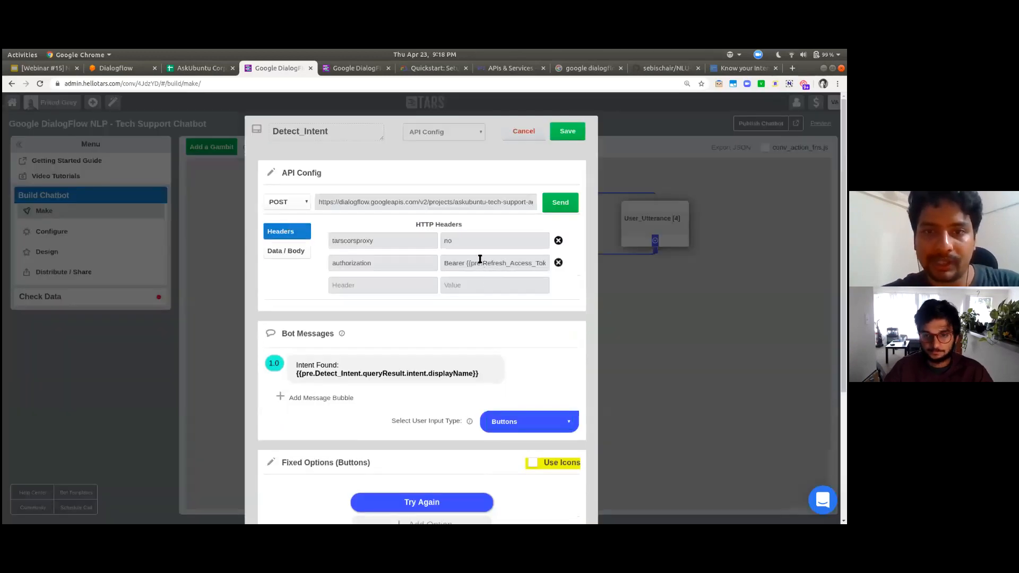
click(479, 259)
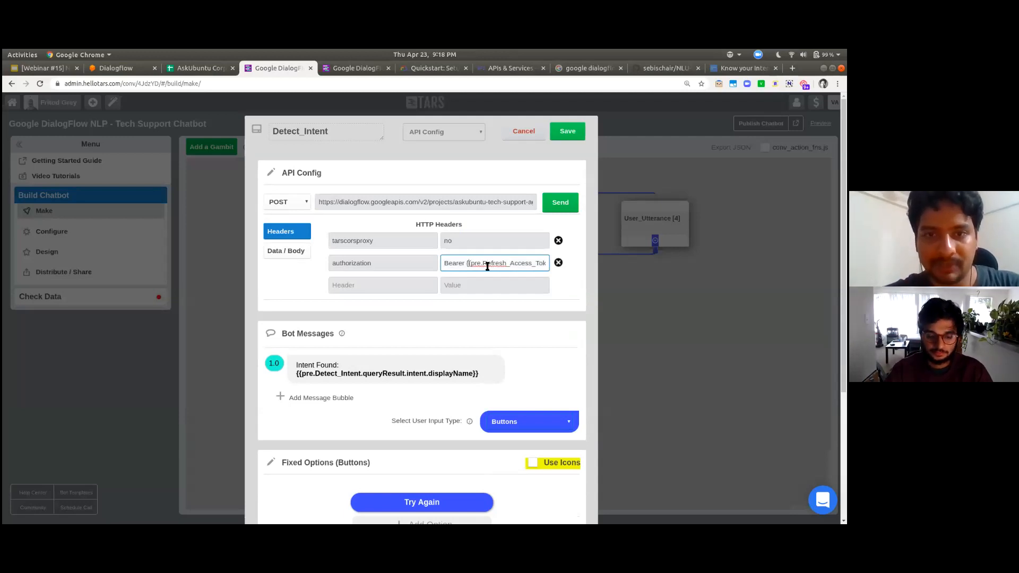
key(ctrl+a)
key(BackSpace)
key(ctrl+v)
Display the raw JSON body of the Detect_Intent request and enlarge the page to 125%
click(297, 251)
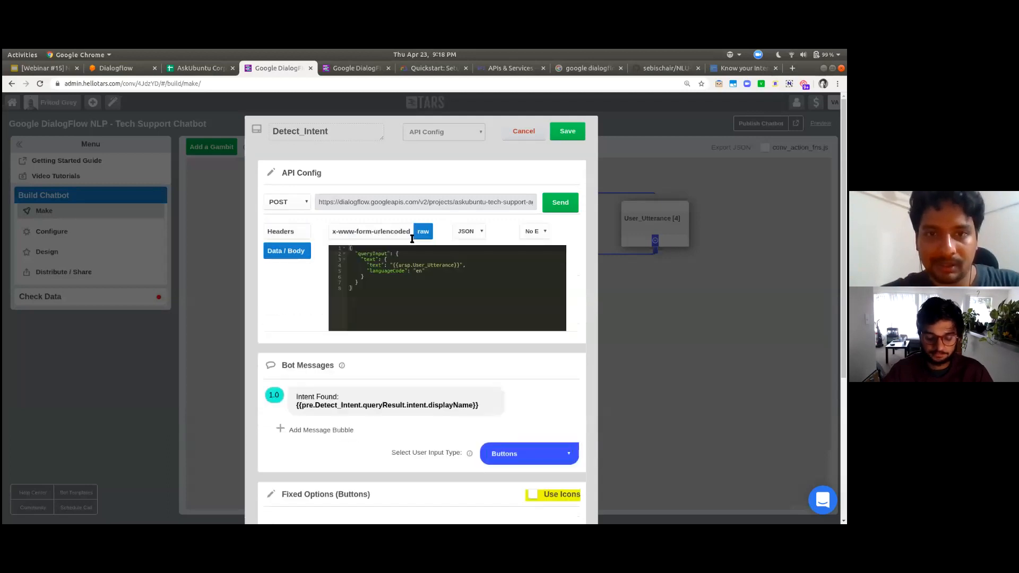
key(ctrl+plus)
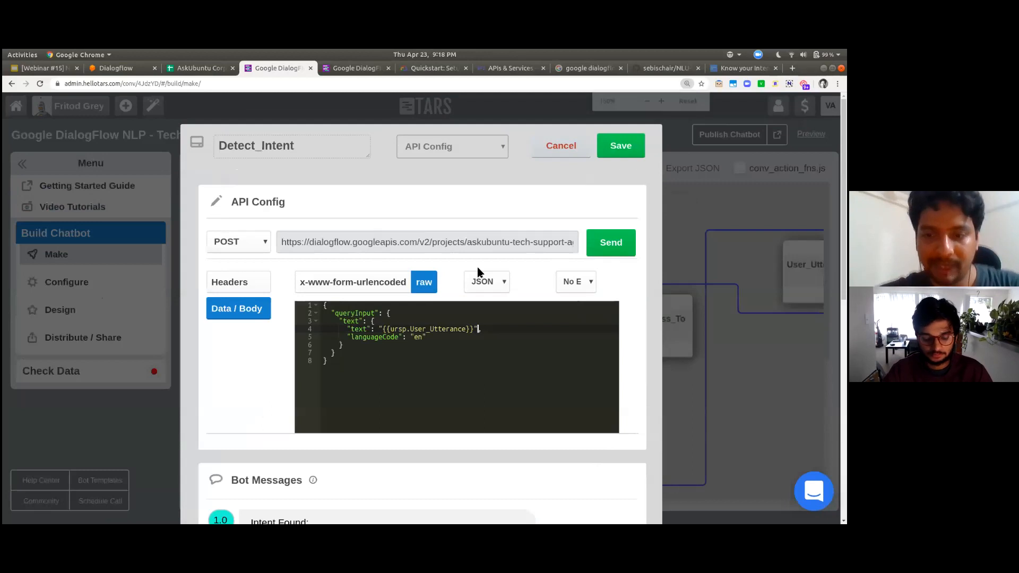
key(ctrl+minus)
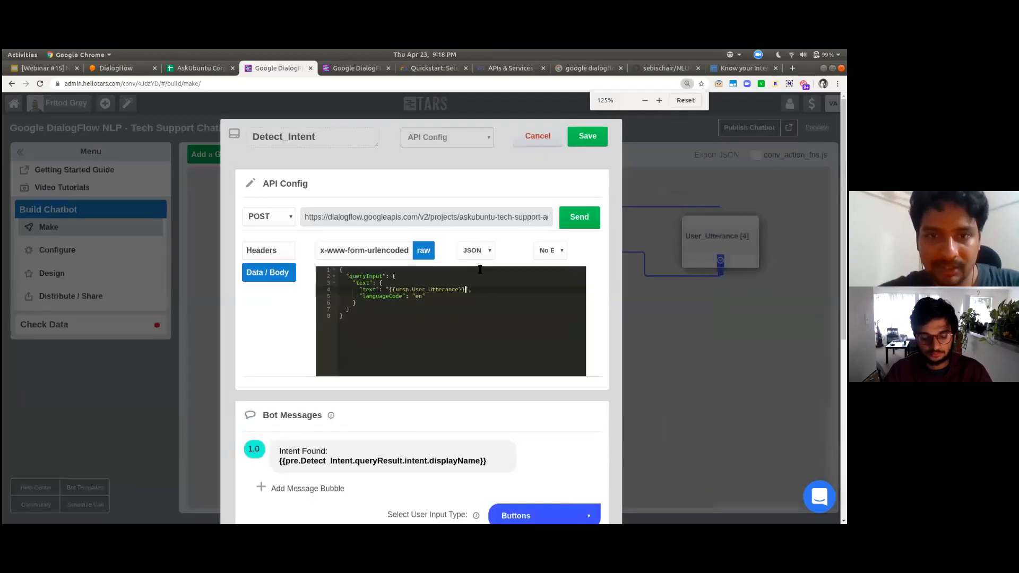
key(ctrl+shift+Left)
key(ctrl+shift+Left)
key(shift+Left)
key(shift+Left)
text(Need)
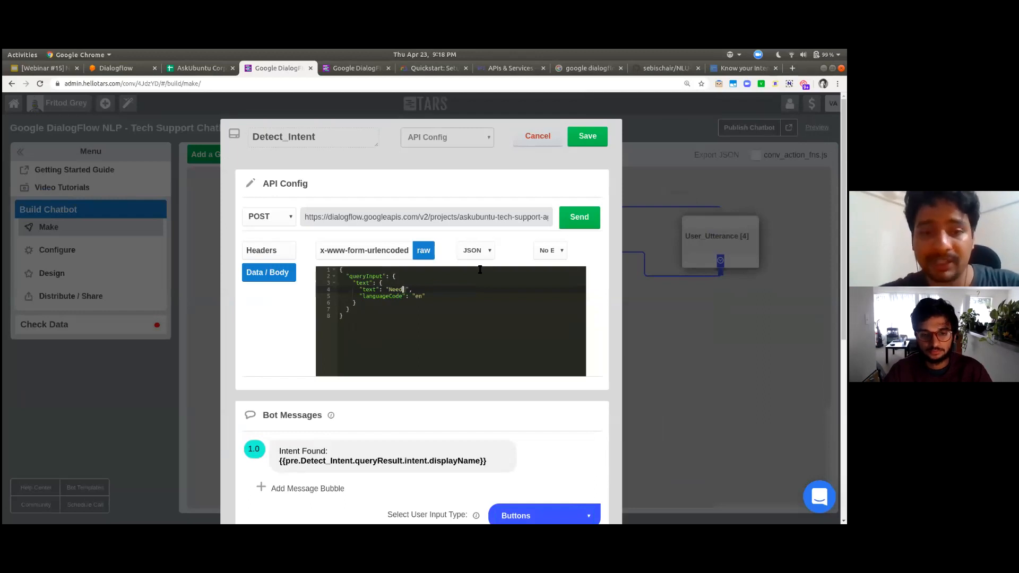
key(ctrl+z)
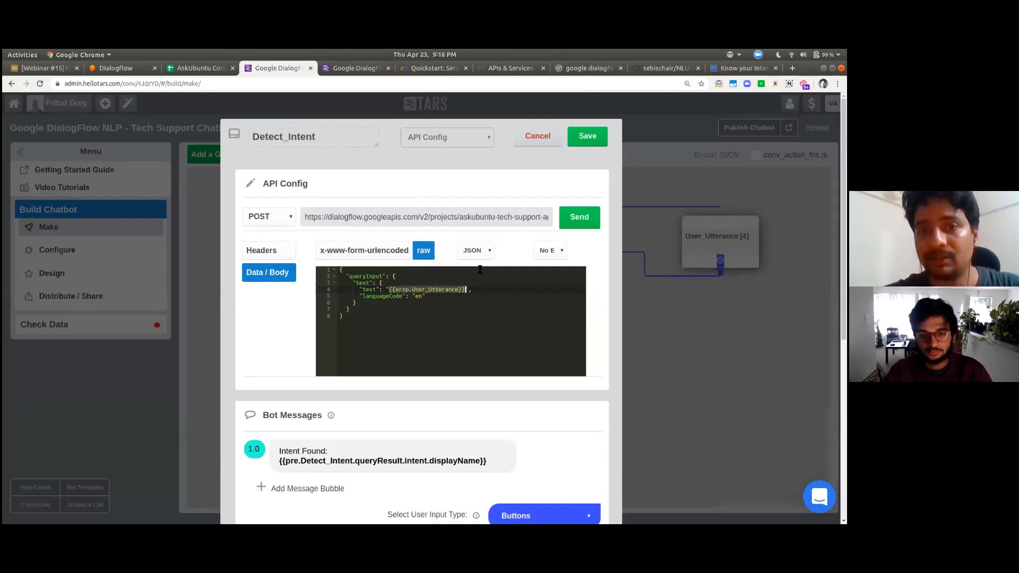
key(Left)
key(Right)
key(Right)
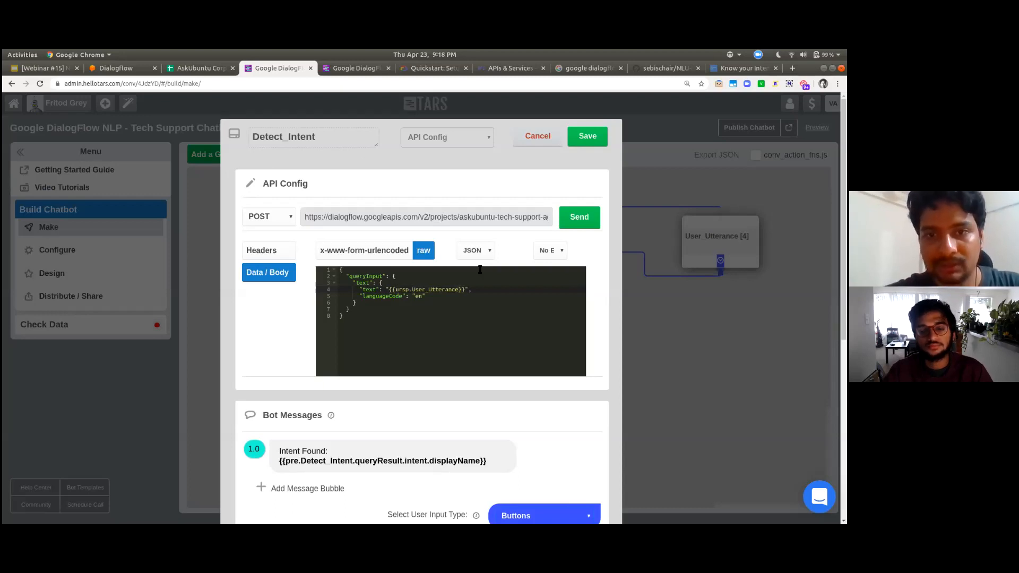
Replace the User_Utterance variable in Detect_Intent's request body with the query text "Can't install my printer"
key(ctrl+shift+Left)
key(ctrl+shift+Left)
key(ctrl+shift+Left)
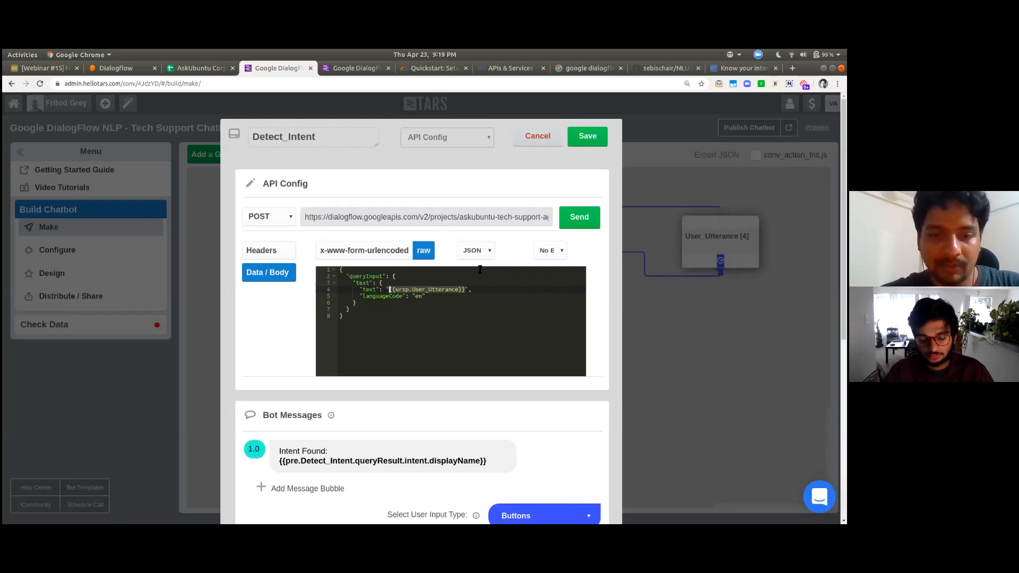
text({)
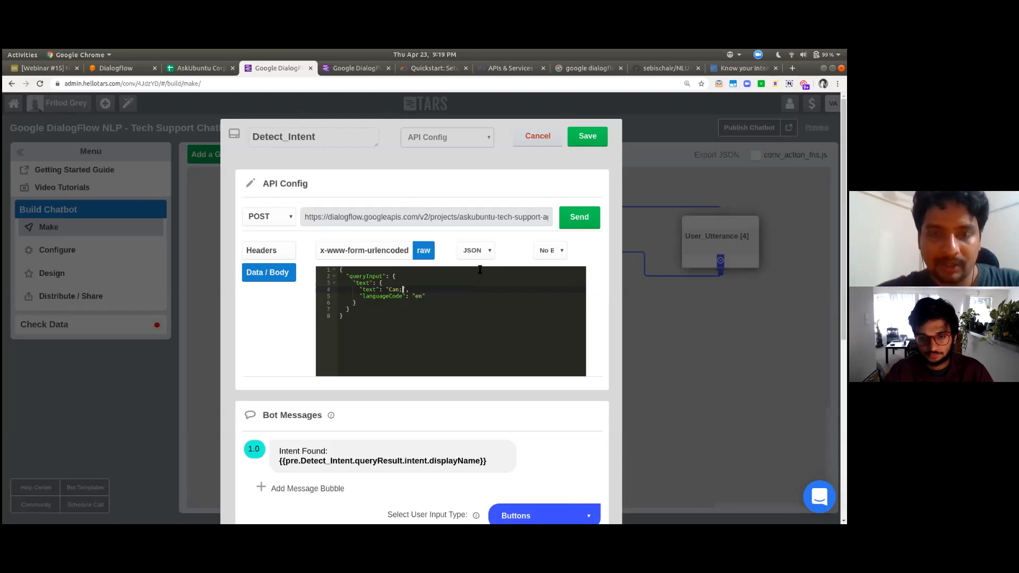
text(Can't instal)
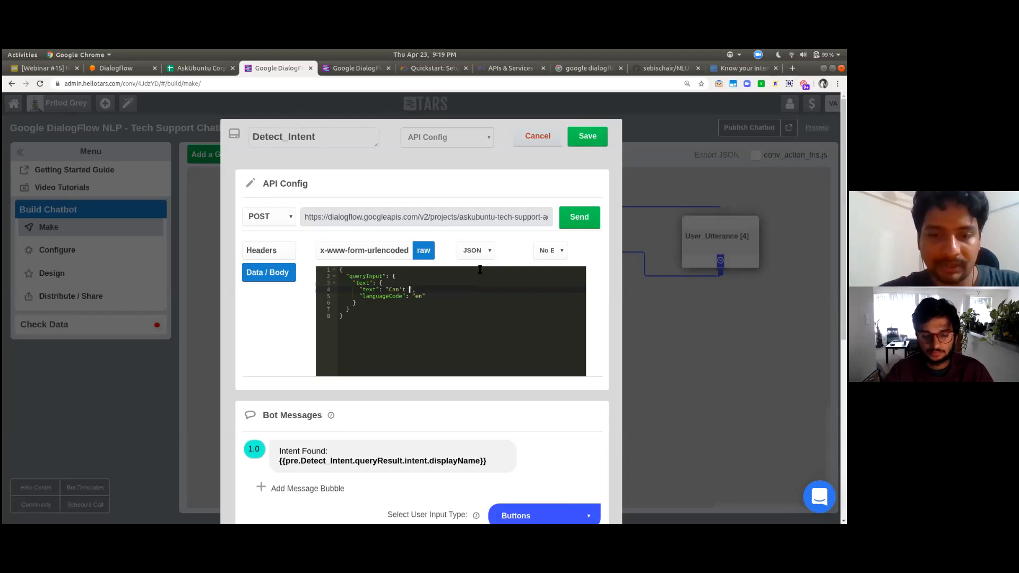
text(l my printer)
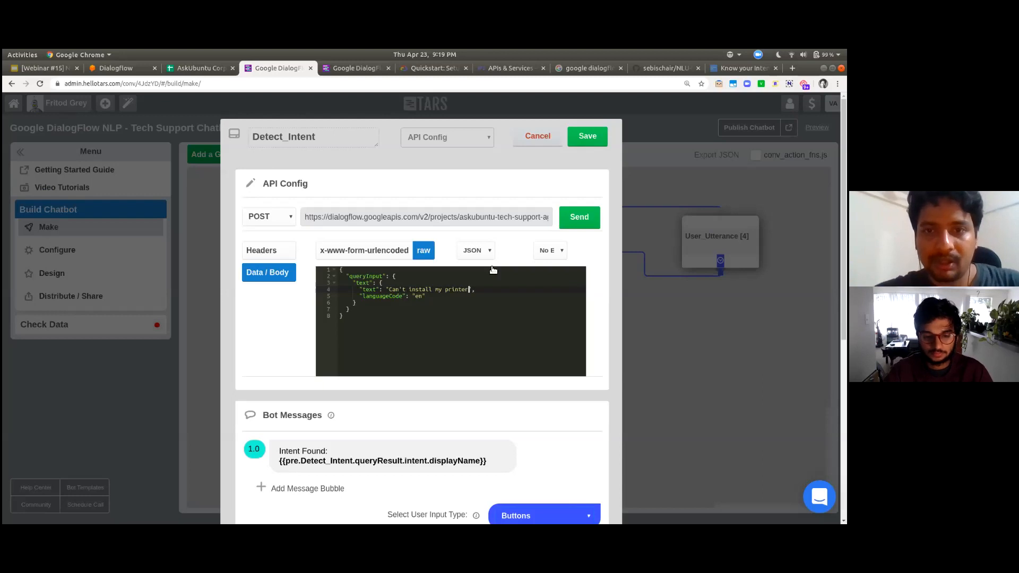
Send the Detect_Intent test request and inspect the matched intent's displayName in the JSON response
click(584, 217)
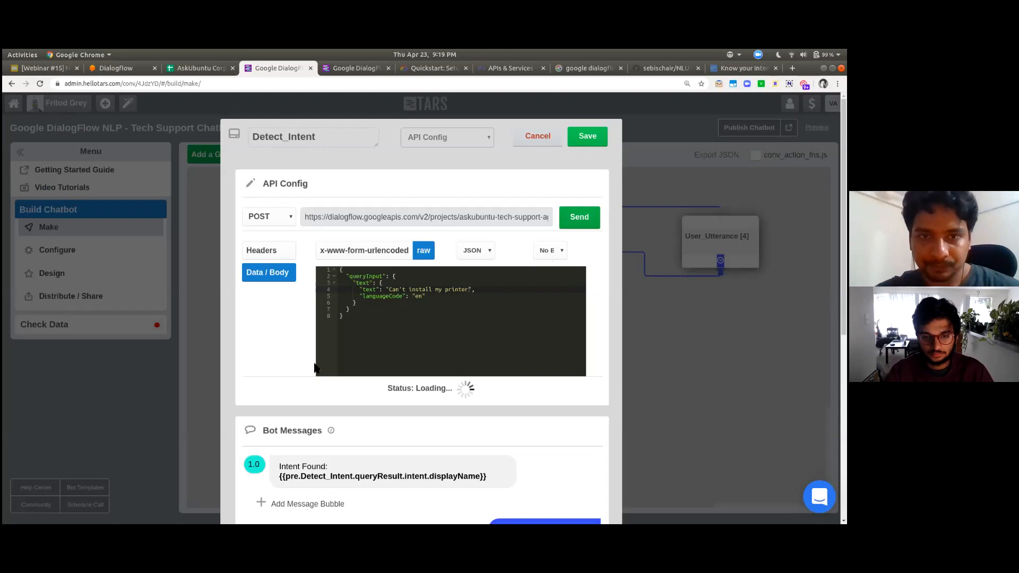
scroll(289, 361, down, 2)
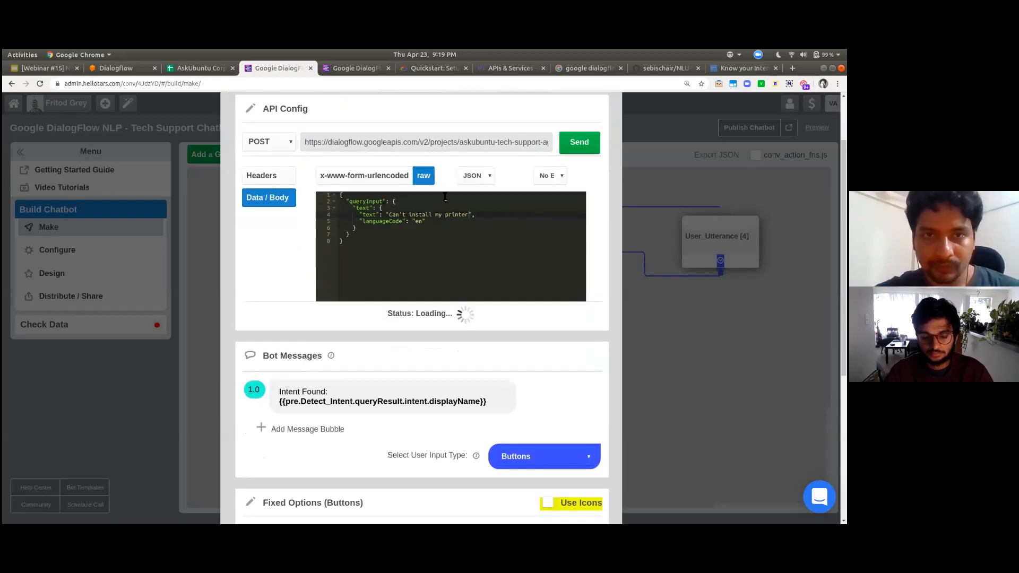
click(488, 245)
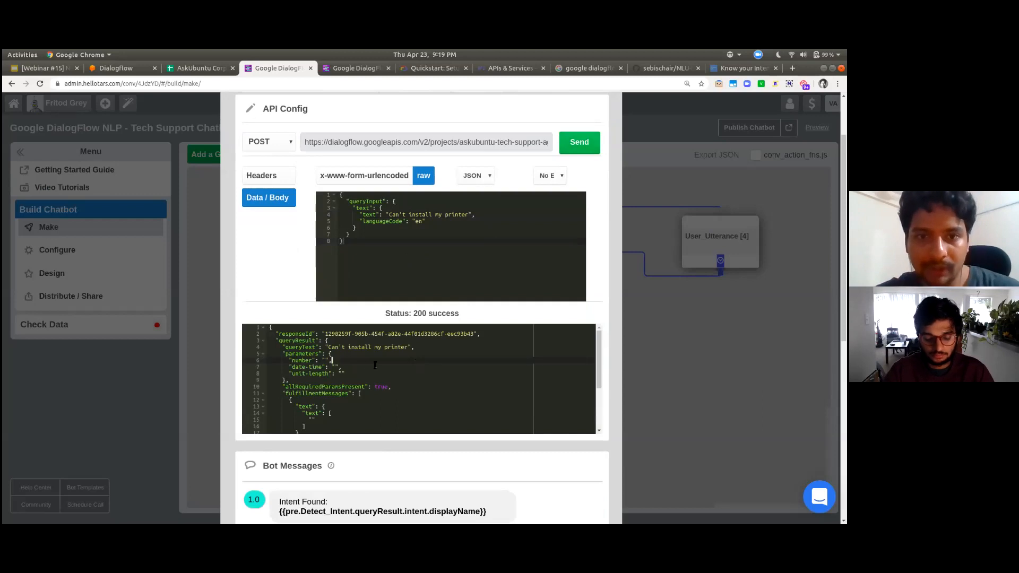
scroll(382, 373, up, 3)
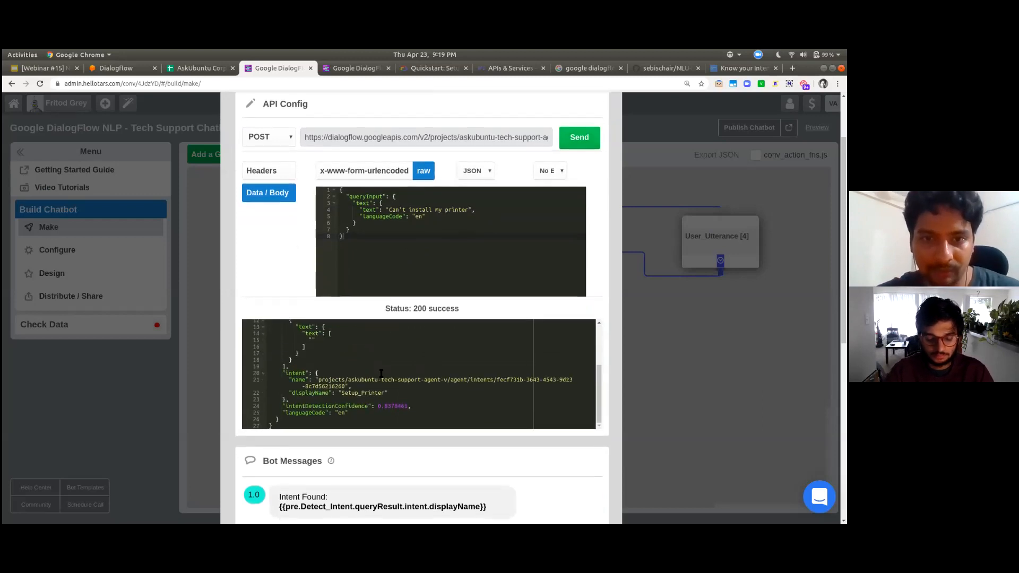
scroll(381, 376, down, 5)
click(367, 373)
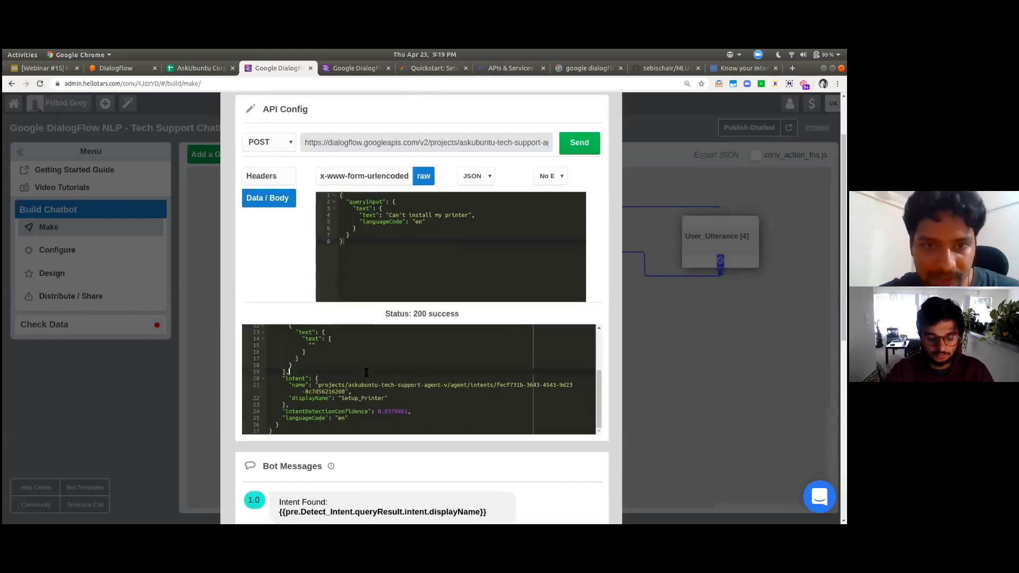
scroll(352, 364, down, 1)
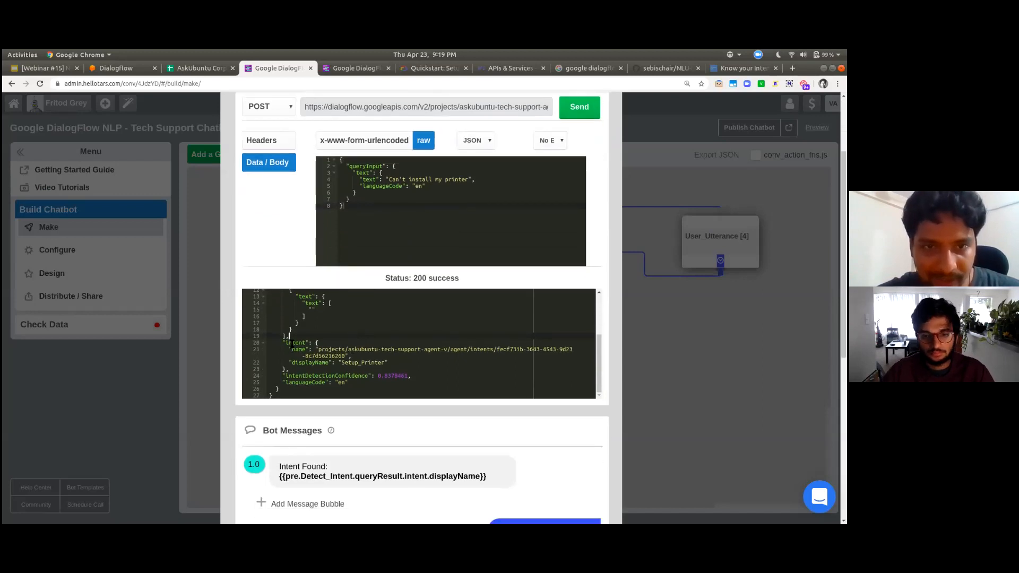
double_click(360, 364)
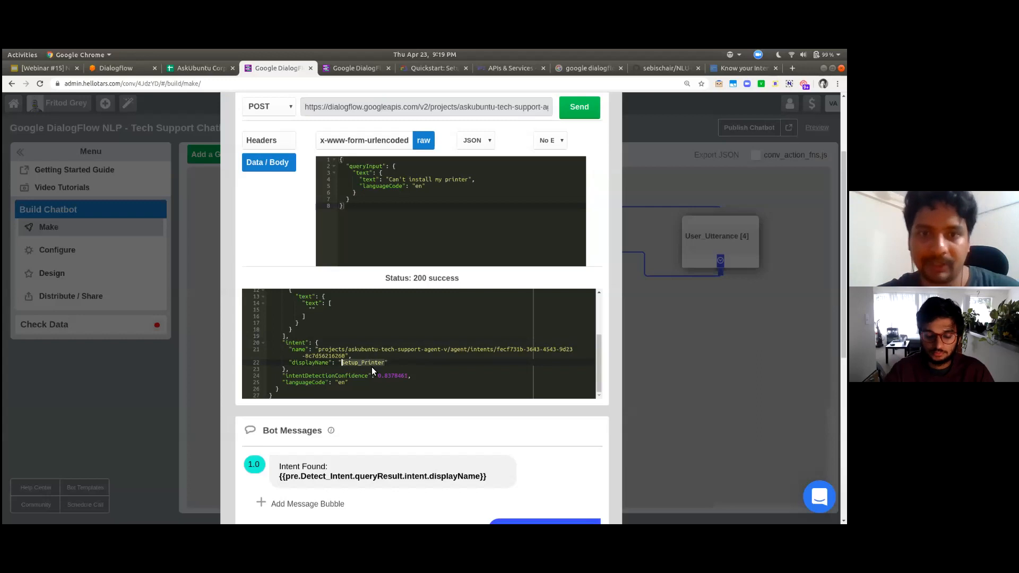
Switch to Dialogflow, open the Setup_Printer intent, and return to the Detect_Intent gambit in the chatbot builder
key(ctrl+shift+Tab)
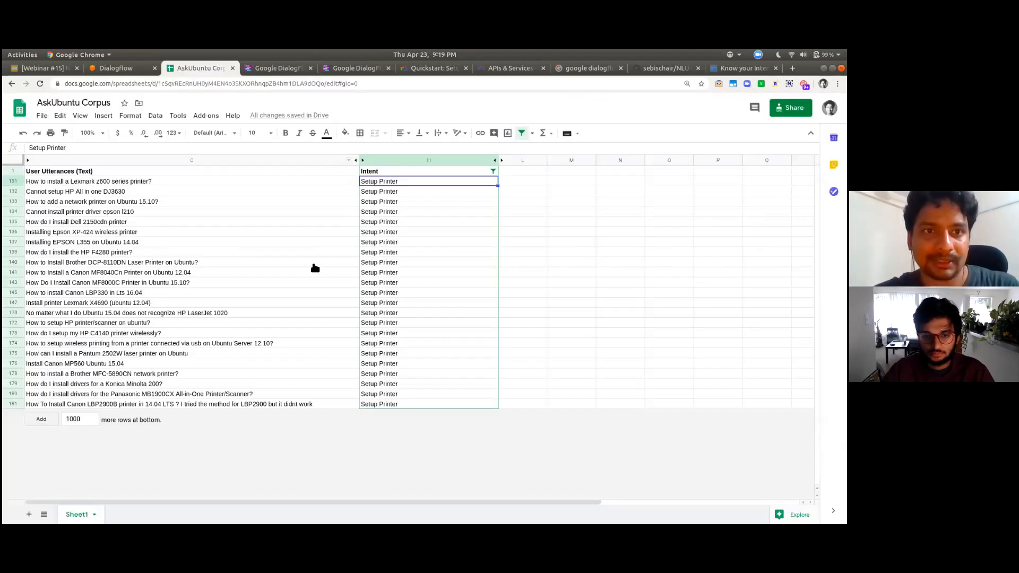
key(ctrl+shift+Tab)
click(199, 241)
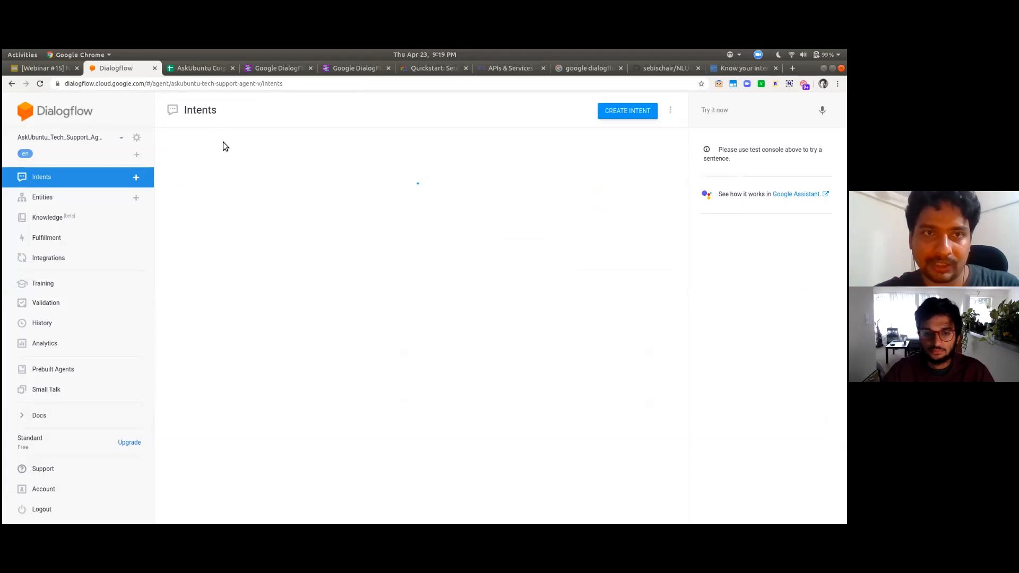
key(ctrl+Tab)
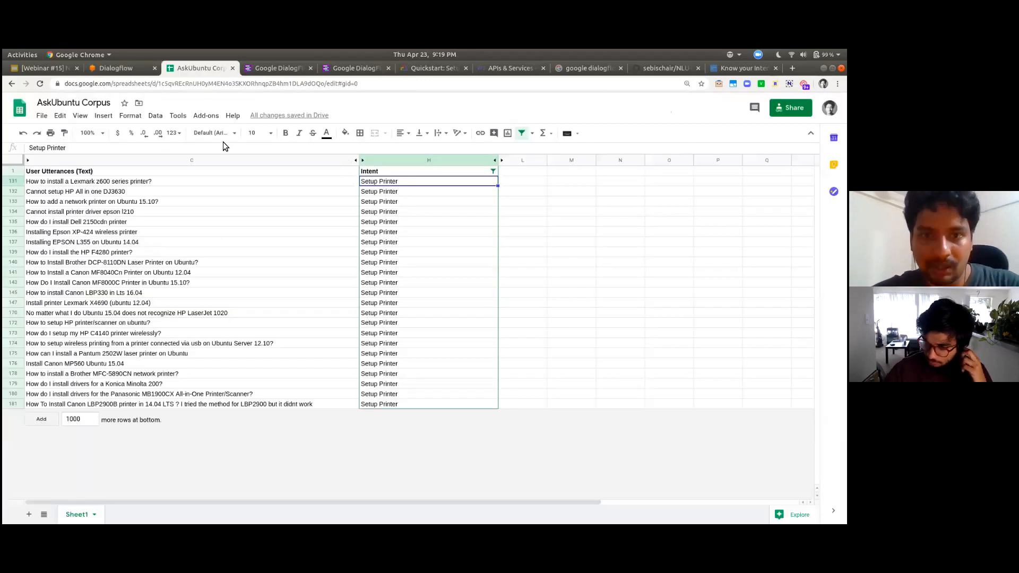
key(ctrl+Tab)
Enlarge the page to 150% and examine the intentDetectionConfidence value and intent displayName in the Detect_Intent response
click(388, 376)
key(ctrl+plus)
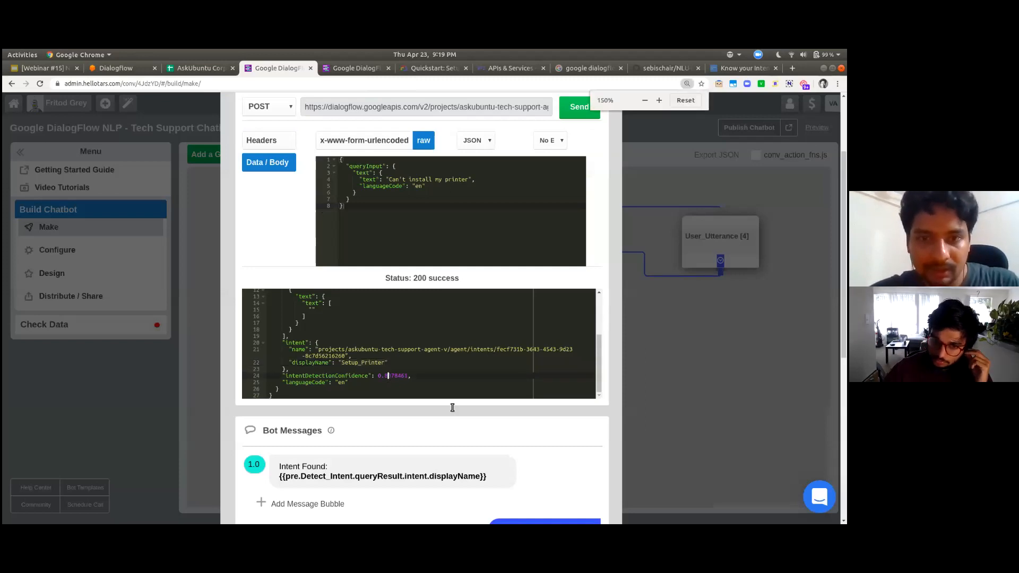
key(ctrl+plus)
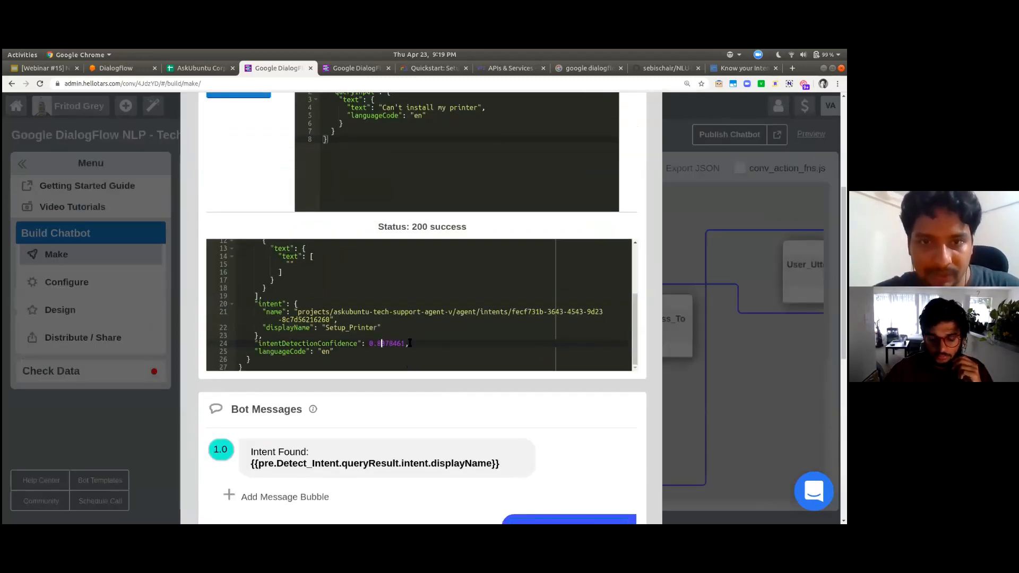
key(Left)
key(Left)
key(Left)
key(Left)
key(Left)
key(Left)
key(Left)
key(Left)
key(Left)
key(Left)
key(Left)
key(Left)
key(Left)
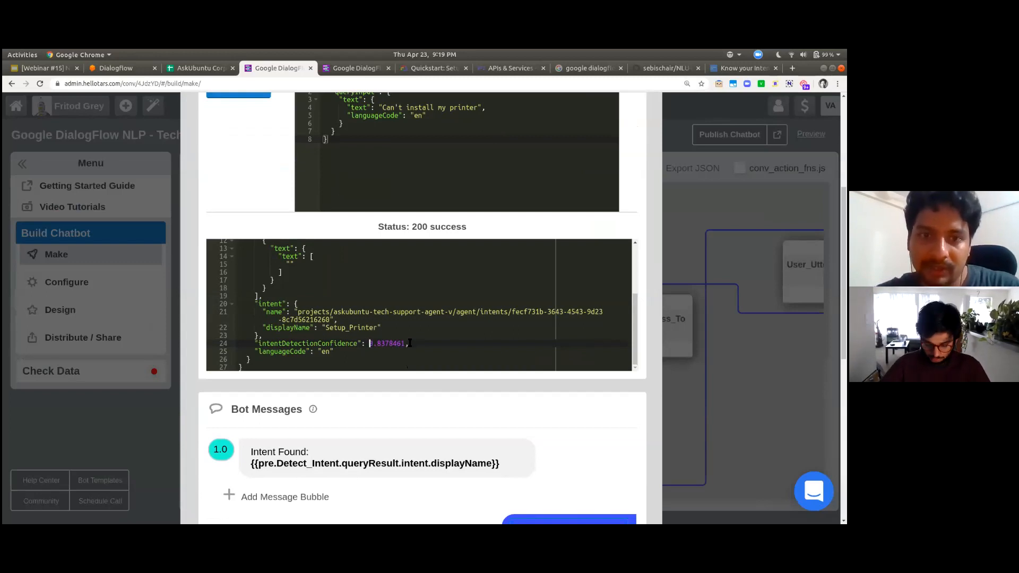
key(shift+Right)
key(shift+Right)
key(shift+Right)
key(shift+Right)
key(shift+Right)
key(shift+Right)
key(shift+Right)
key(shift+Right)
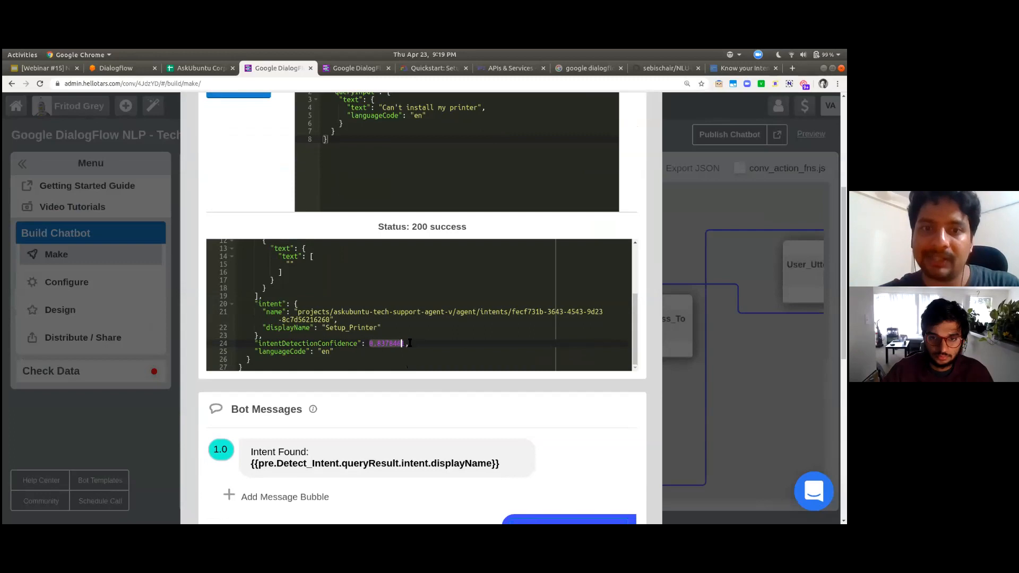
key(Up)
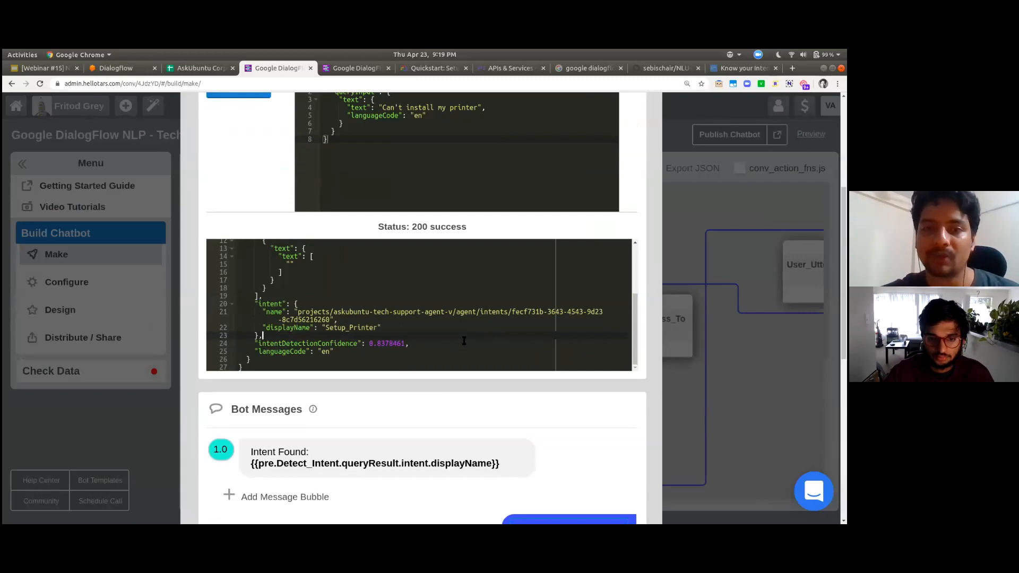
scroll(431, 330, up, 5)
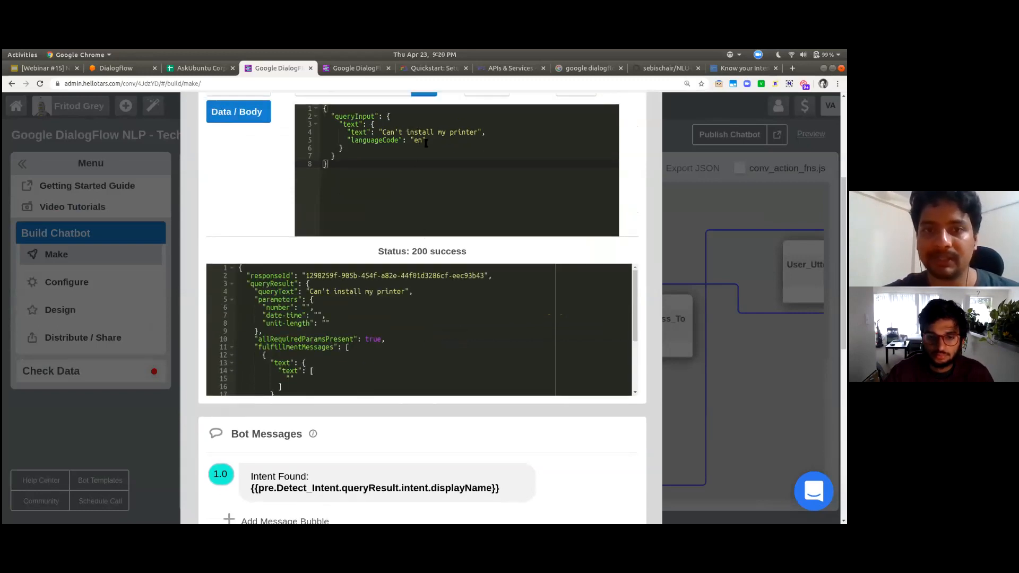
scroll(403, 346, down, 3)
double_click(349, 358)
click(387, 368)
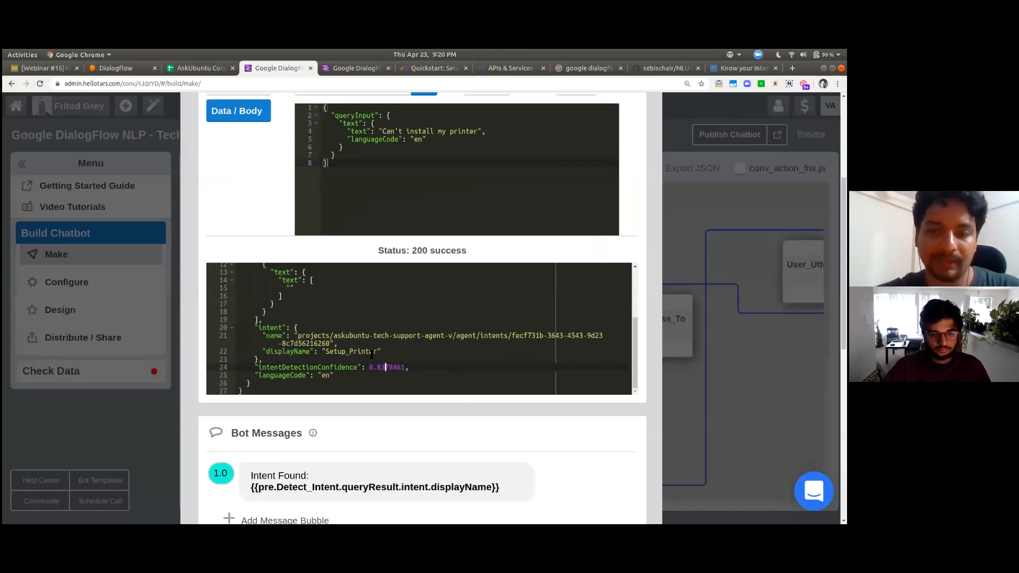
Check the Setup_Printer intent's training phrases in Dialogflow, and return to the Detect_Intent gambit
key(ctrl+minus)
key(alt+3)
key(alt+4)
key(alt+2)
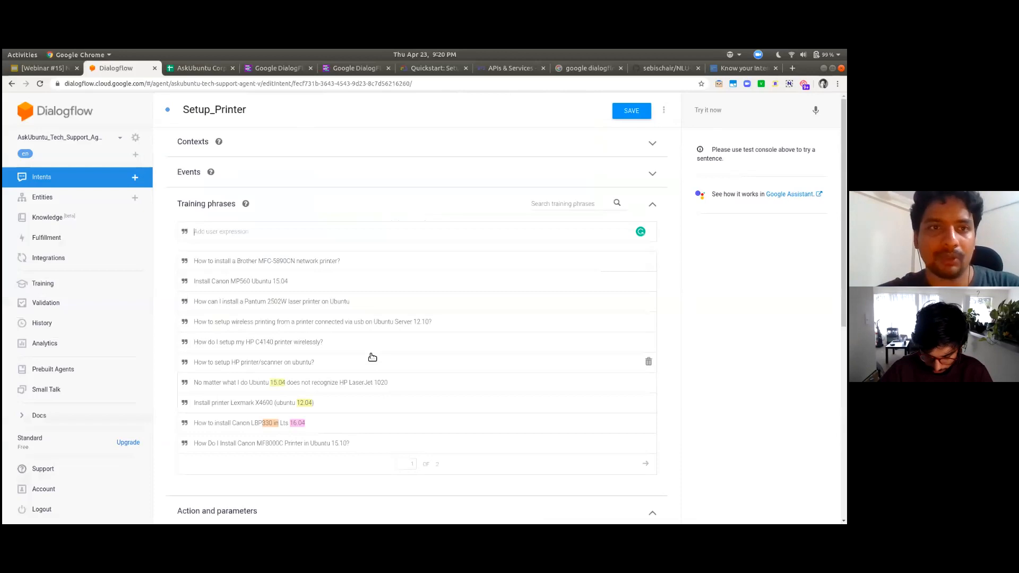
key(alt+3)
key(alt+4)
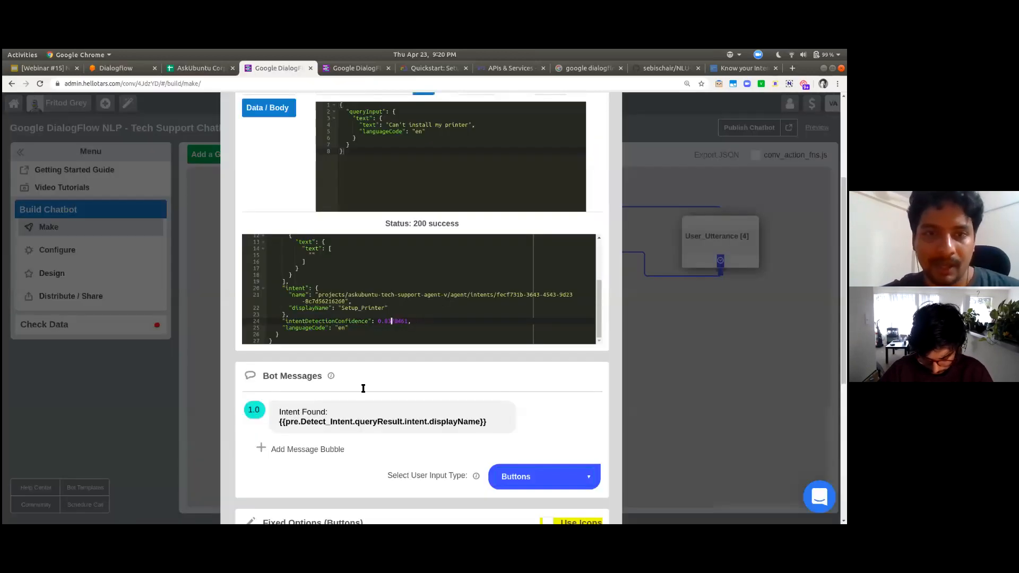
Duplicate the variable {{pre.Detect_Intent.queryResult.intent.displayName}} below the existing text in Detect_Intent's bot message, leaving a blank line between
click(395, 422)
key(ctrl+minus)
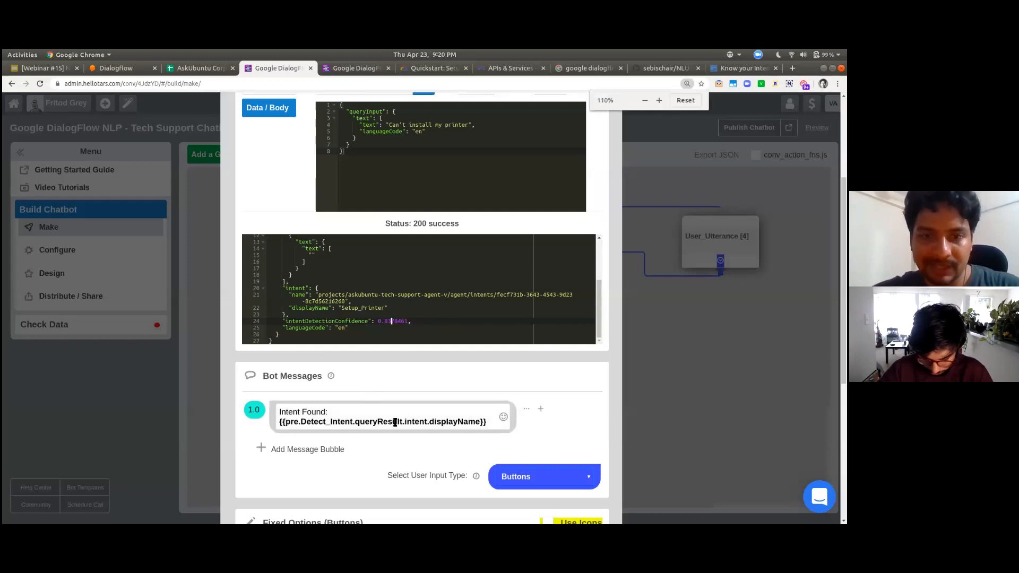
click(370, 383)
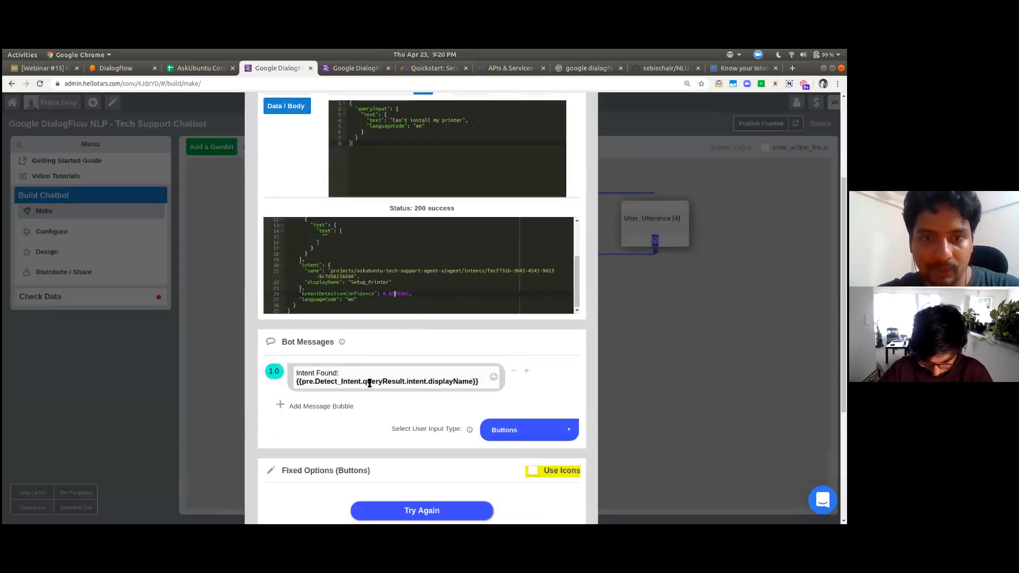
triple_click(369, 383)
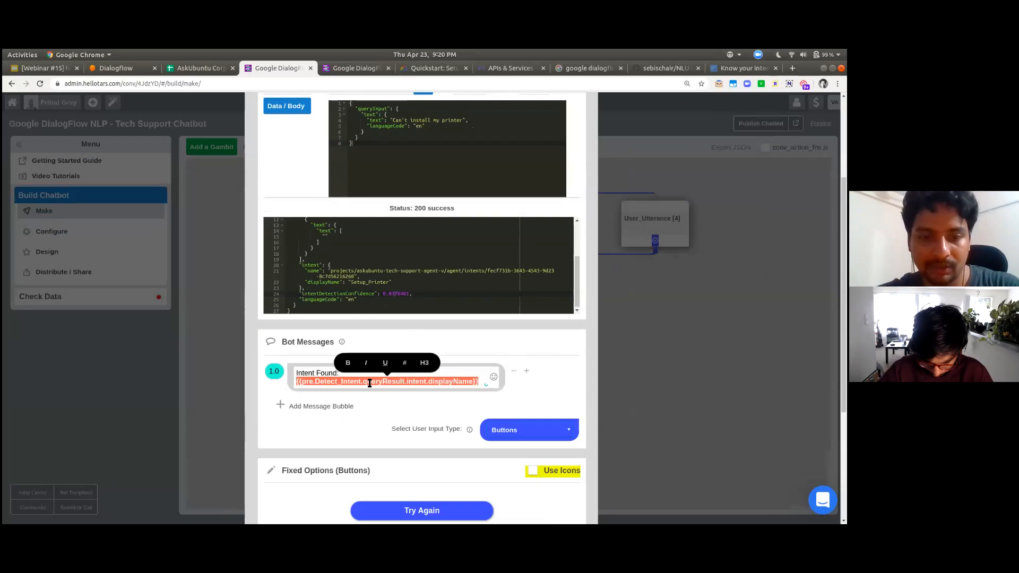
key(ctrl+c)
key(End)
key(Return)
key(Return)
key(ctrl+v)
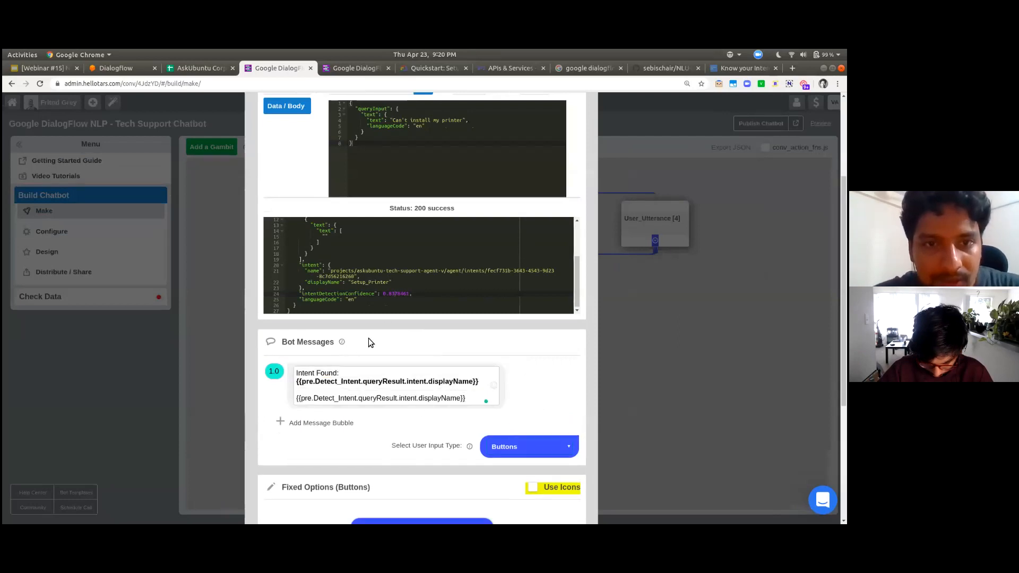
Change the duplicated variable to {{pre.Detect_Intent.queryResult.intentDetectionConfidence}} using the field name from the response
click(329, 291)
double_click(328, 293)
click(444, 404)
key(Right)
key(Right)
key(Right)
key(Right)
key(ctrl+shift+Left)
key(ctrl+shift+Left)
key(ctrl+v)
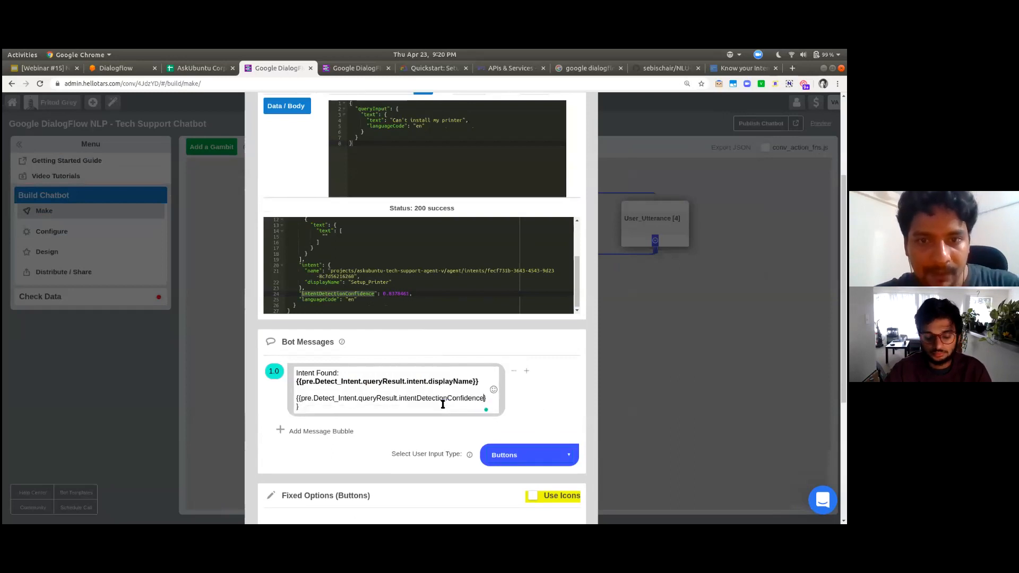
Add the label "Confidence Level:" on its own line above the confidence variable and make that variable bold
key(Return)
text(Con)
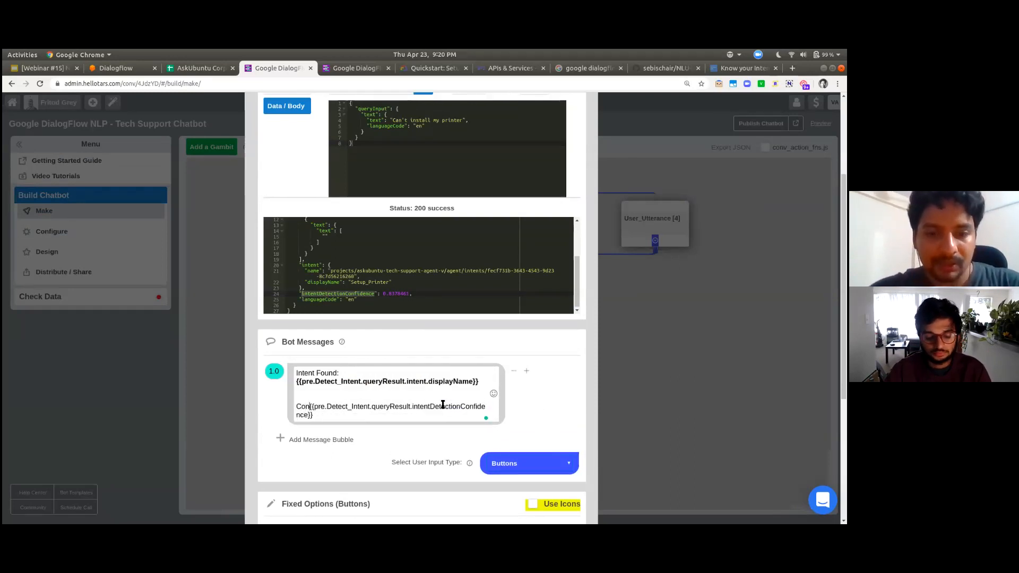
text(fidence)
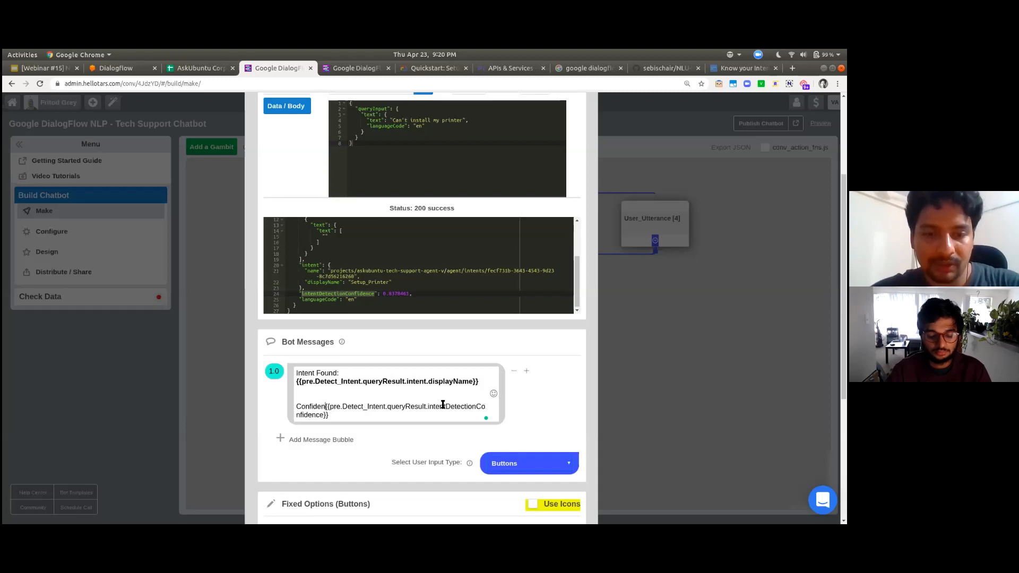
key(Return)
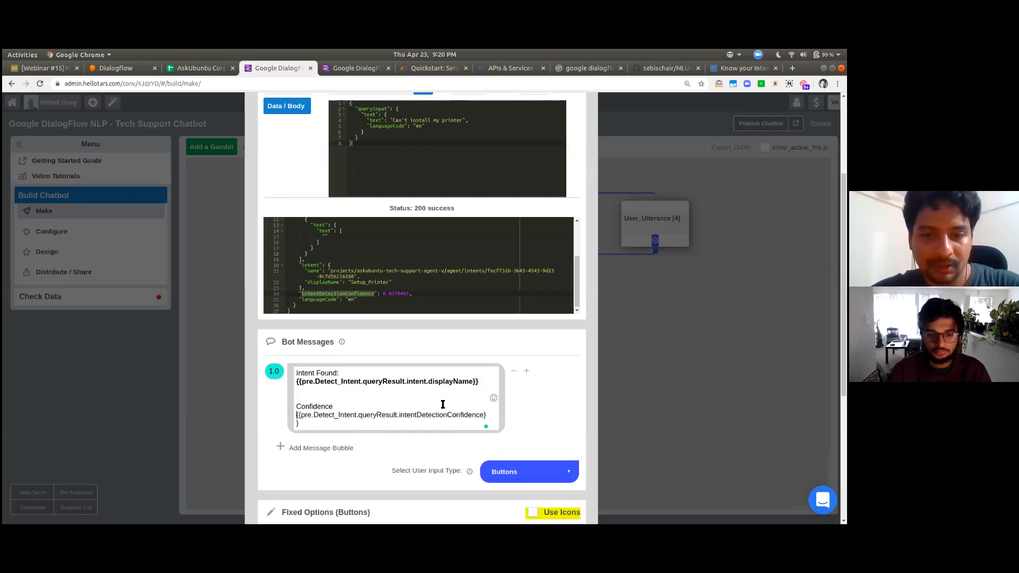
text(Level:)
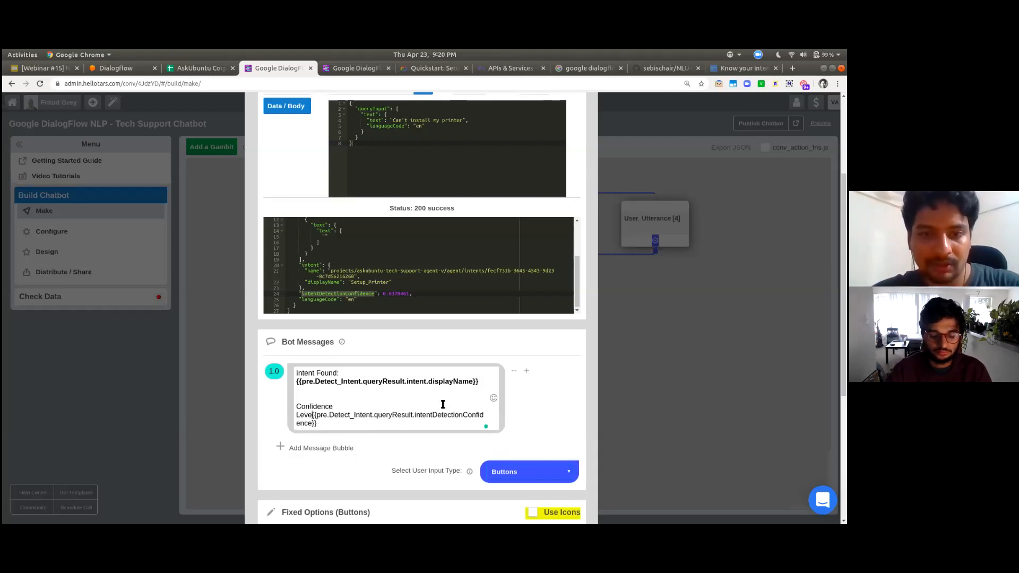
click(389, 293)
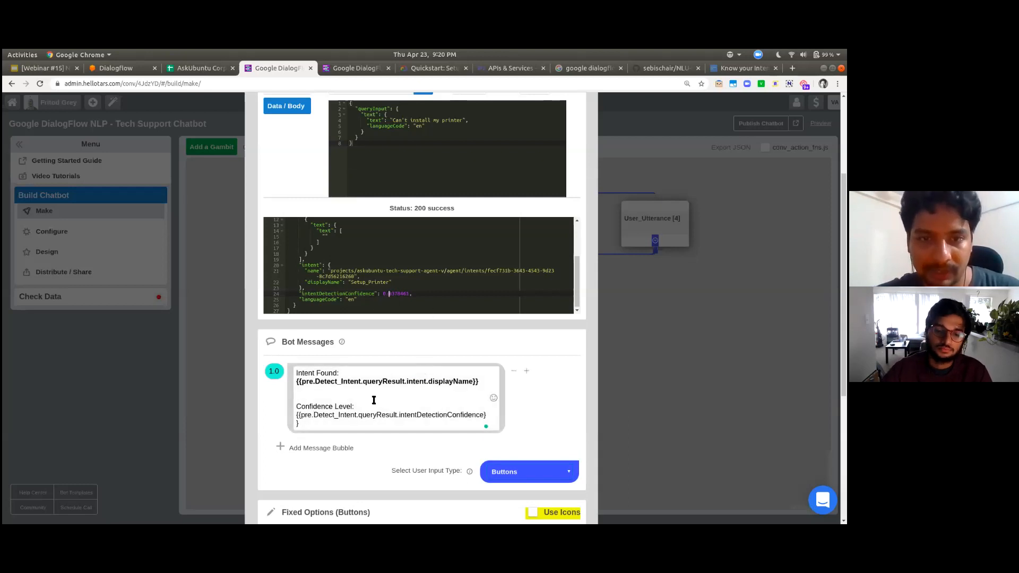
triple_click(358, 424)
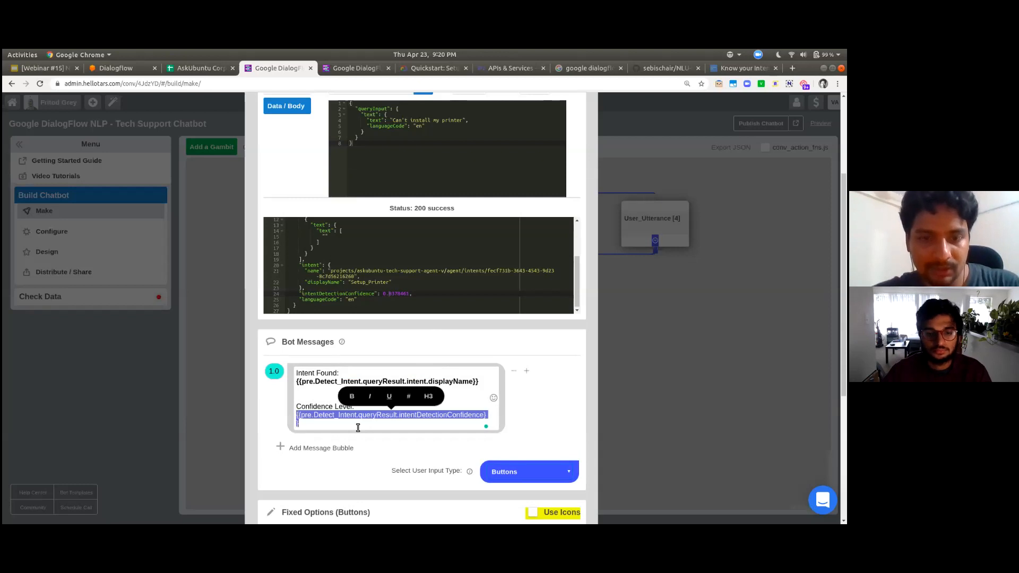
click(567, 416)
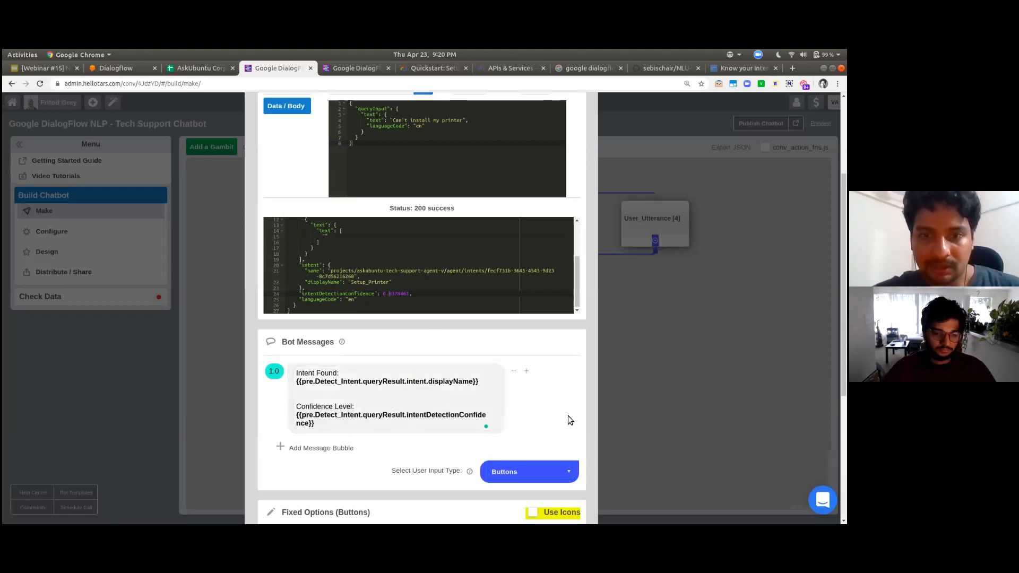
Copy the Confidence Level label and its variable from Detect_Intent's bot message
scroll(568, 415, down, 2)
scroll(568, 416, up, 5)
scroll(348, 495, down, 4)
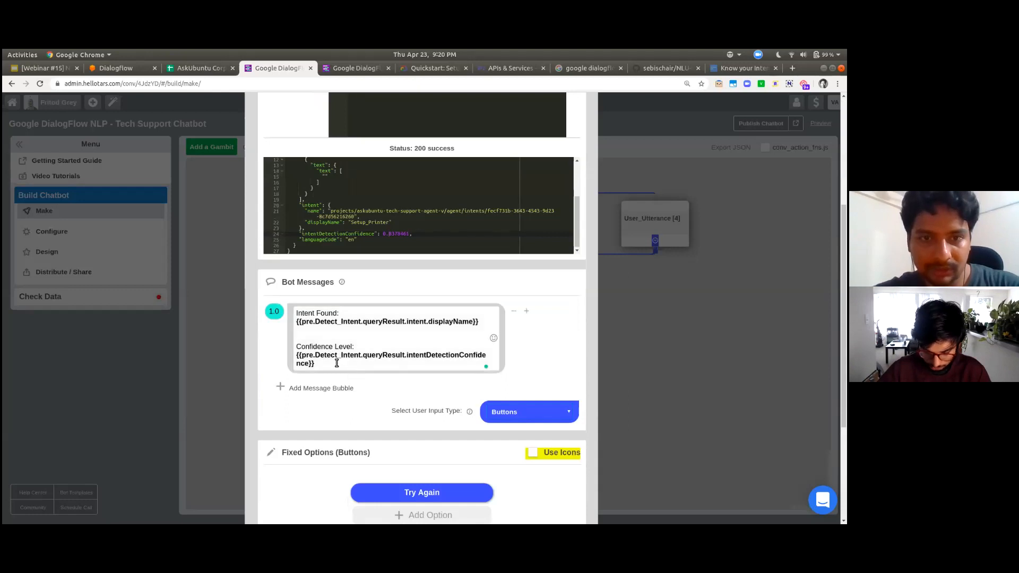
drag(313, 347, 337, 363)
key(shift+Up)
scroll(342, 359, up, 5)
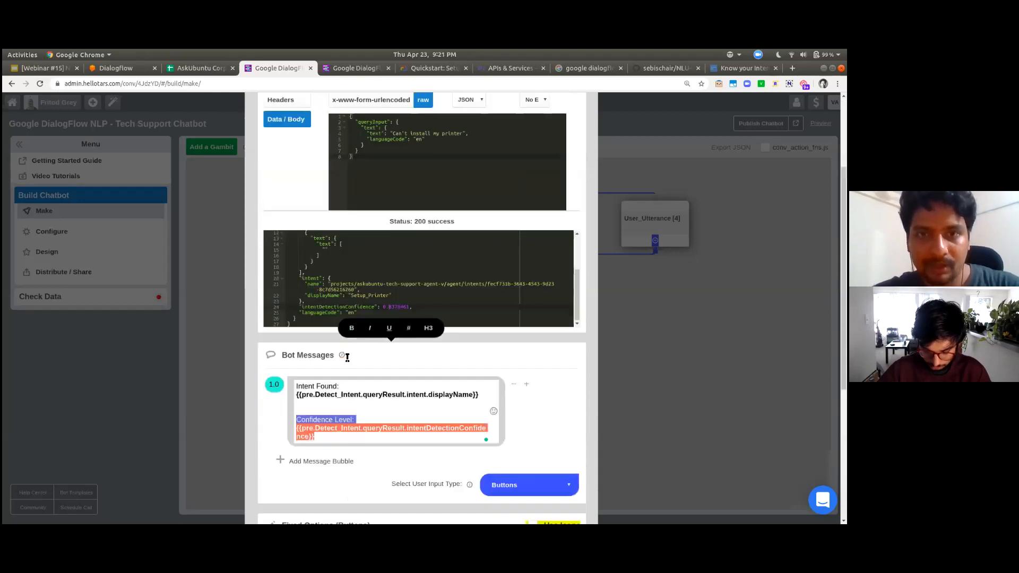
Discard the unsaved edits in the Detect_Intent gambit and reopen it with its original request body
click(526, 131)
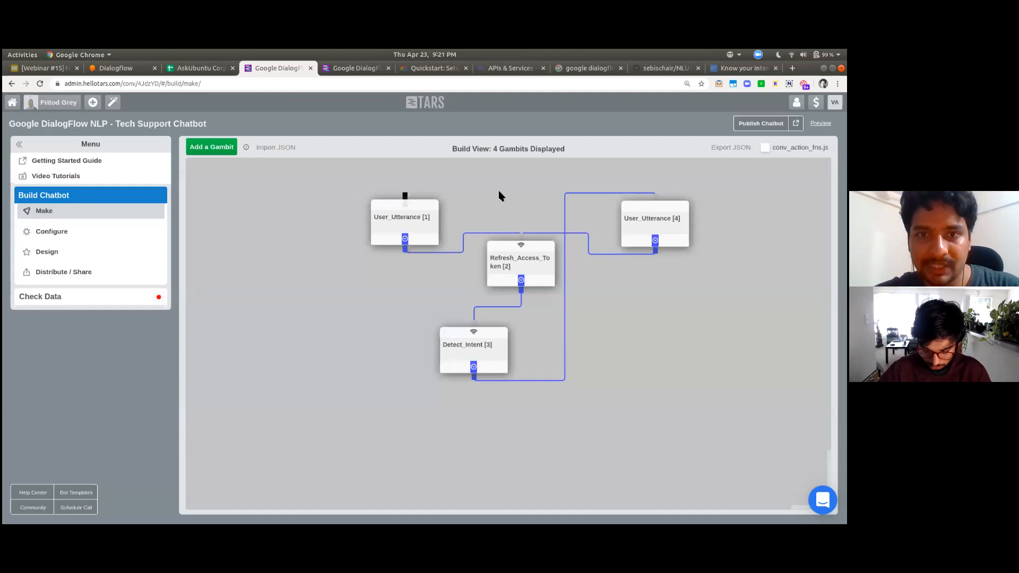
click(481, 350)
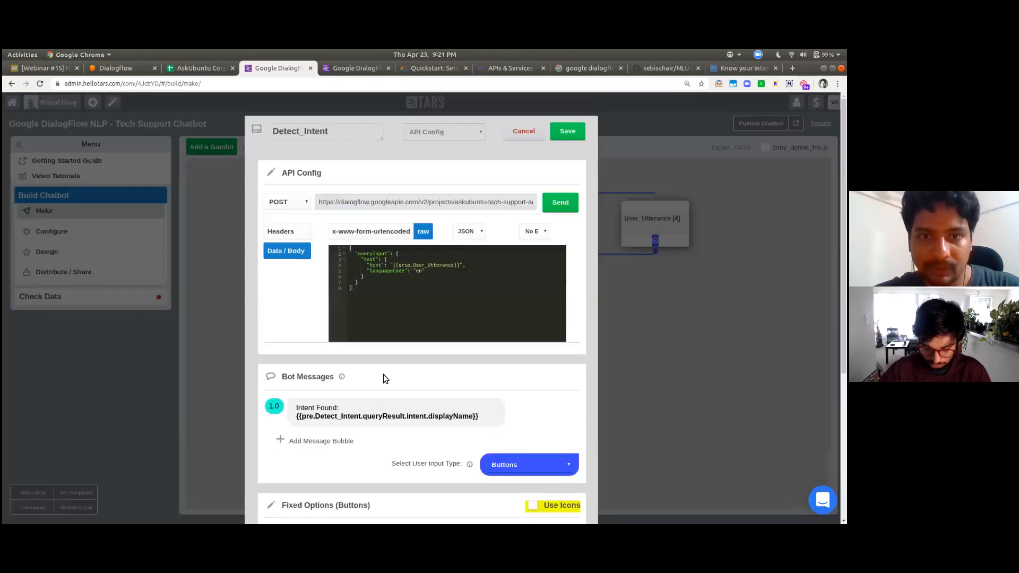
Add a second message bubble to Detect_Intent with the copied Confidence Level text, make its variable bold, and save the gambit
click(332, 442)
click(318, 440)
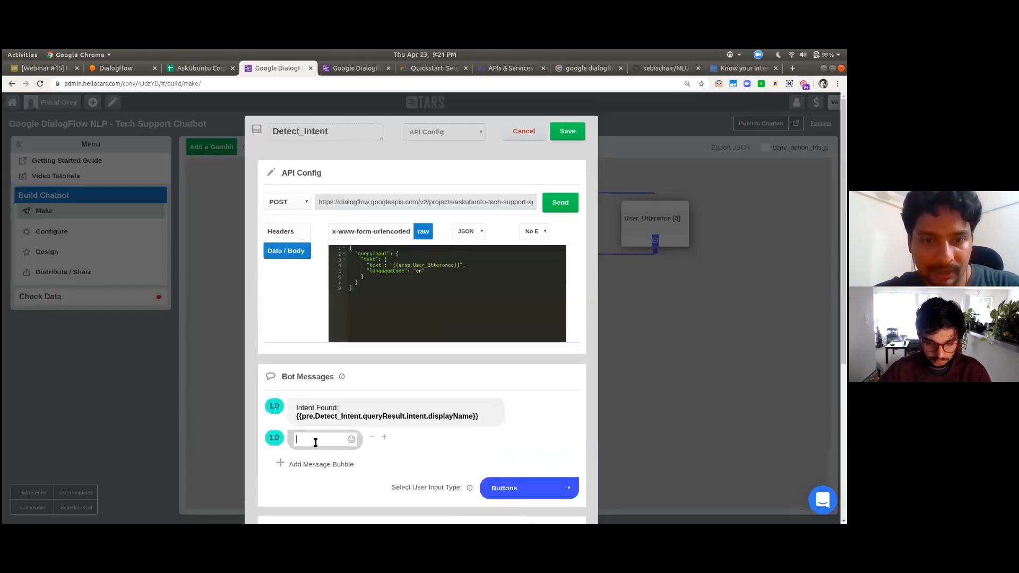
key(ctrl+v)
triple_click(413, 445)
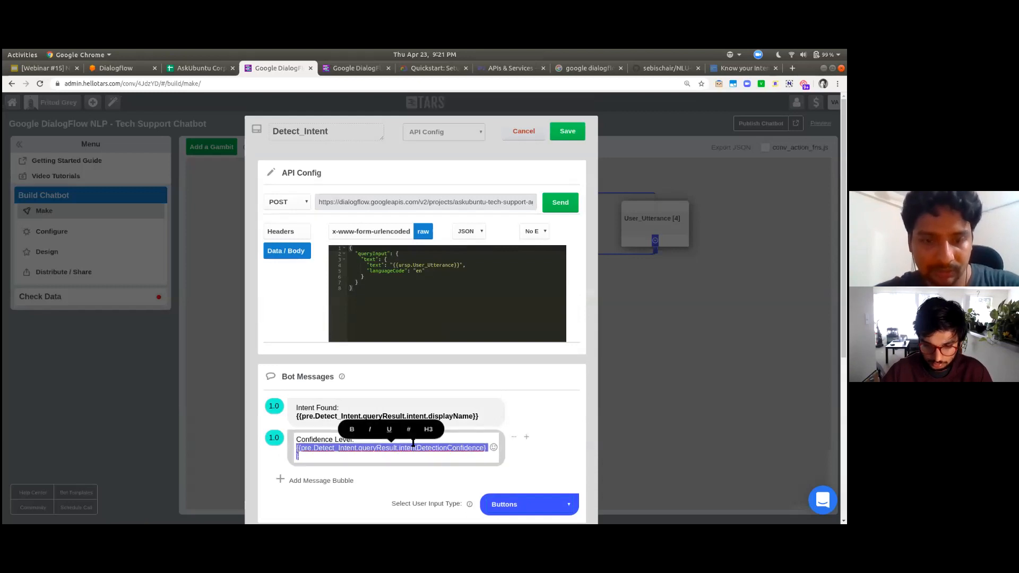
key(ctrl+b)
click(578, 132)
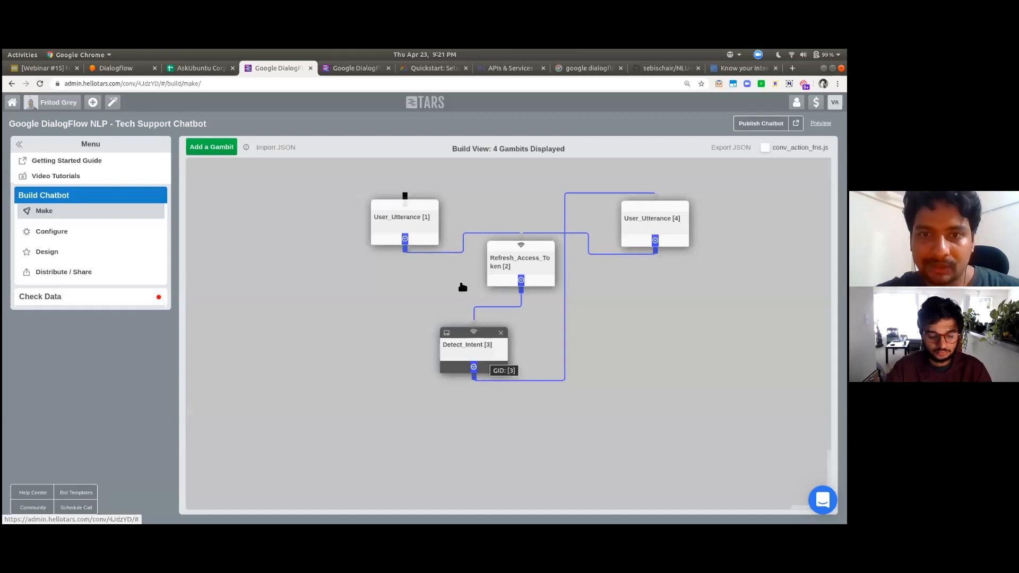
Reopen the Detect_Intent gambit, review its two bot messages and button options, and close it without changes
click(474, 347)
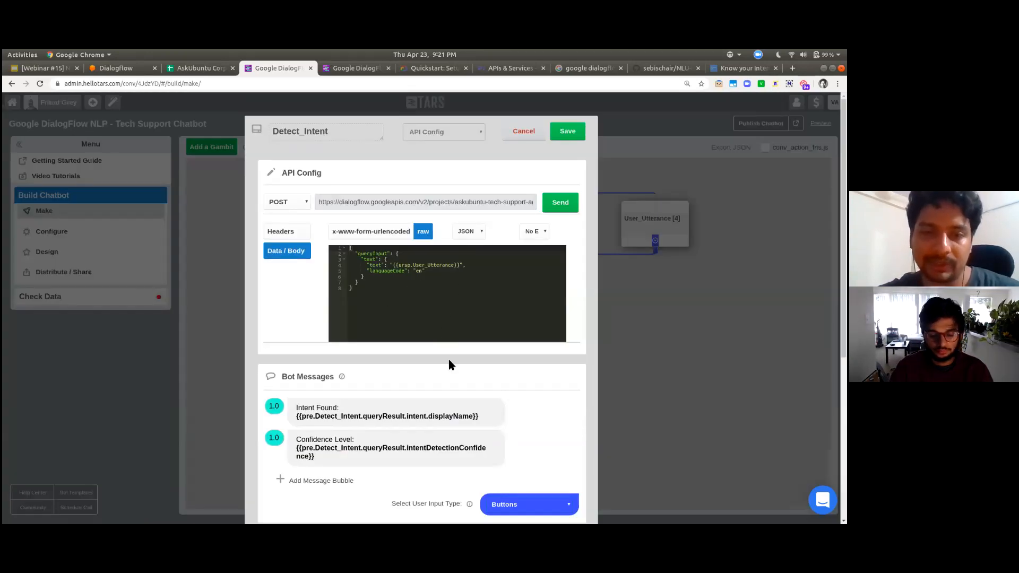
scroll(446, 364, down, 2)
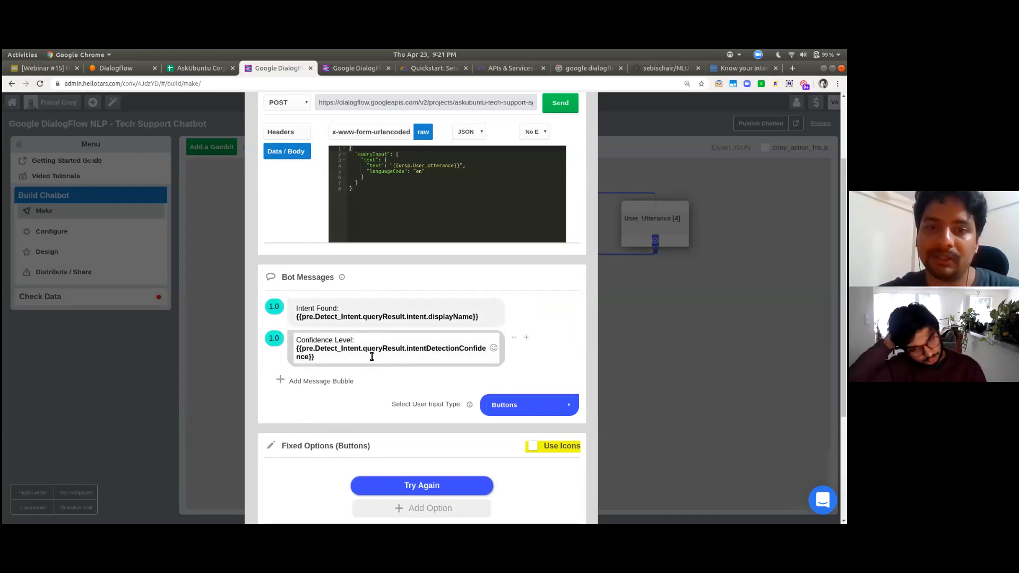
scroll(404, 352, up, 2)
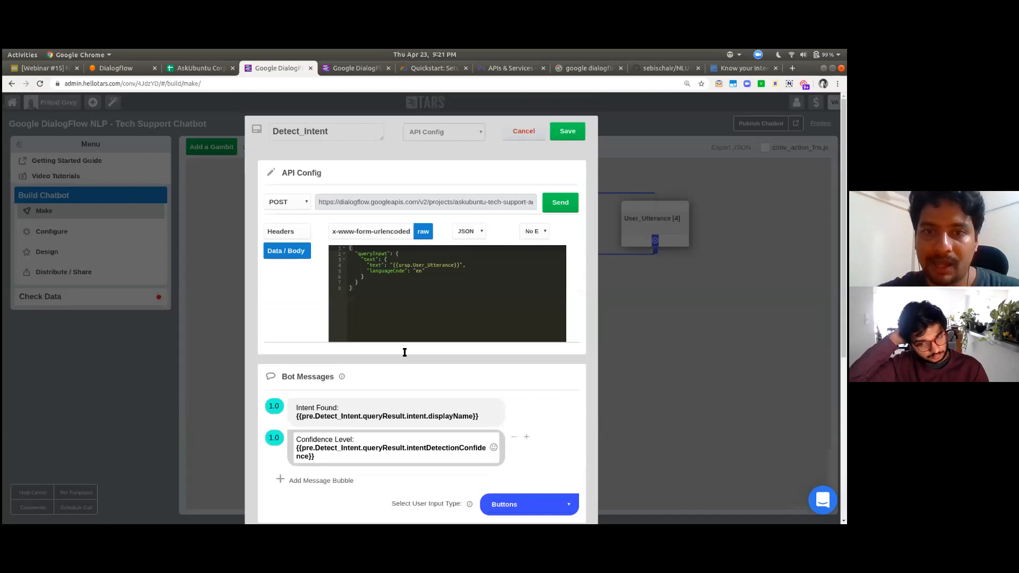
click(524, 131)
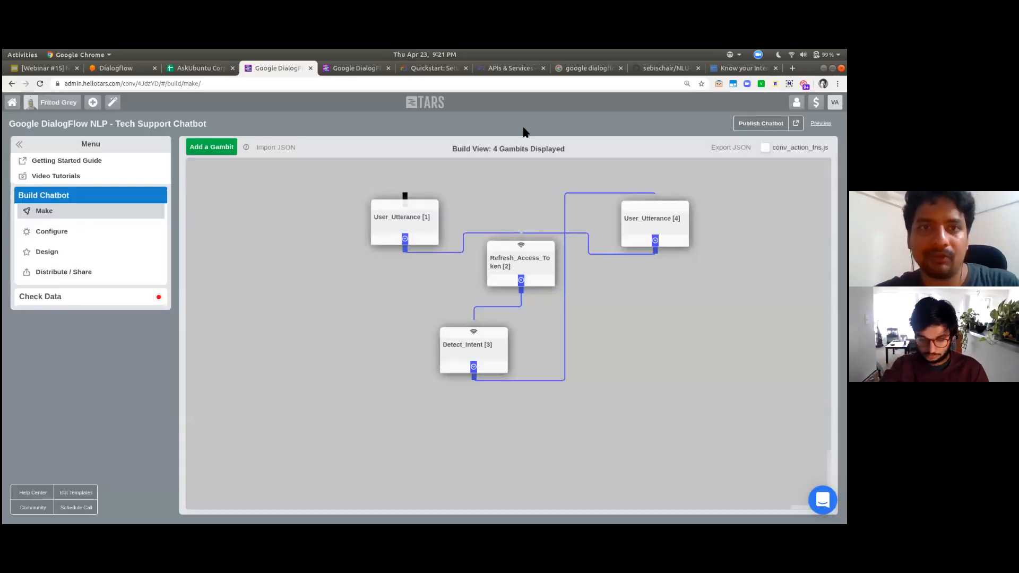
Reload the live chatbot and submit the query "Need help with Printer Installation"
key(ctrl+Tab)
key(ctrl+shift+Tab)
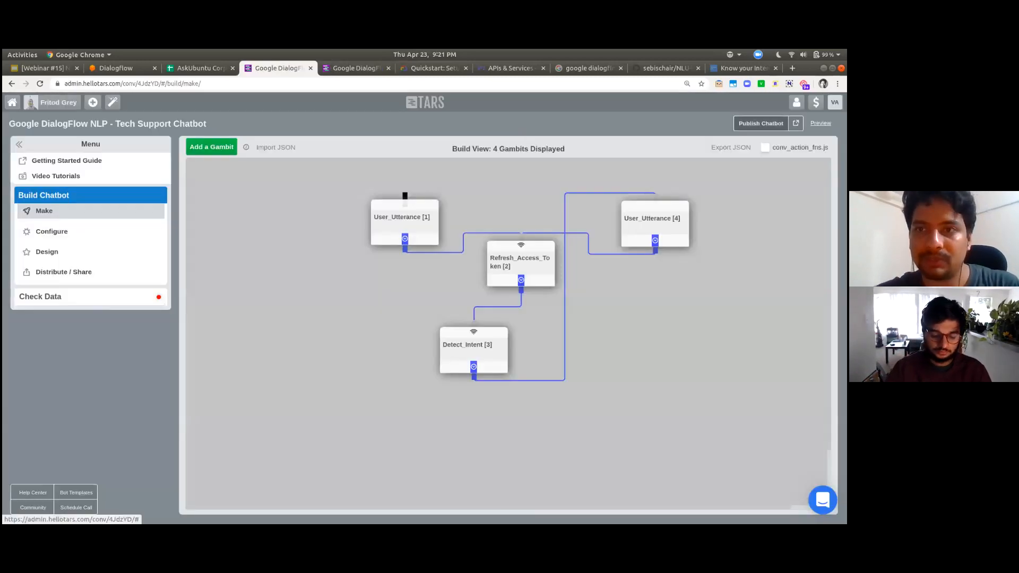
key(ctrl+Tab)
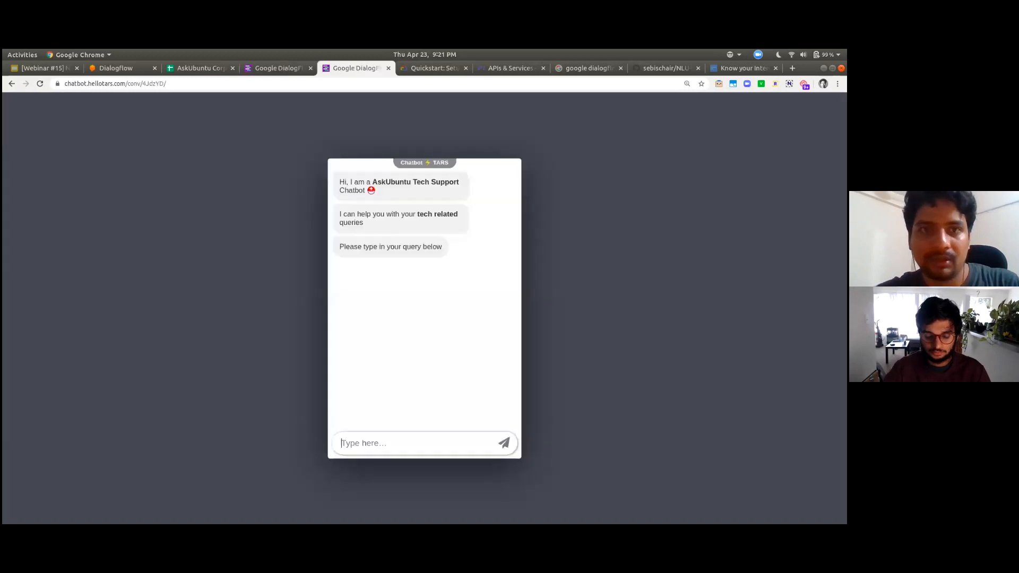
key(ctrl+r)
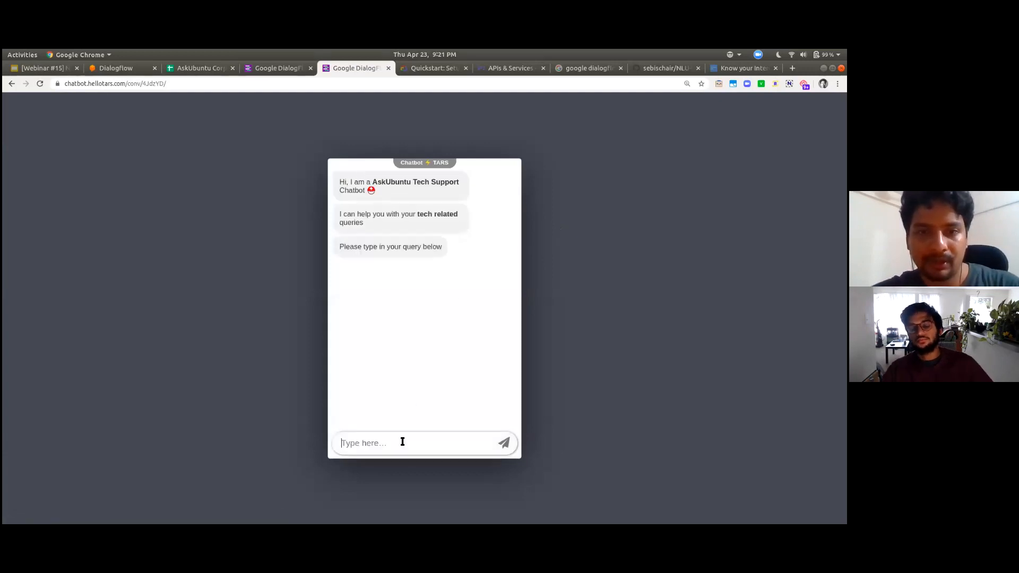
text(Need help with Printer Installation)
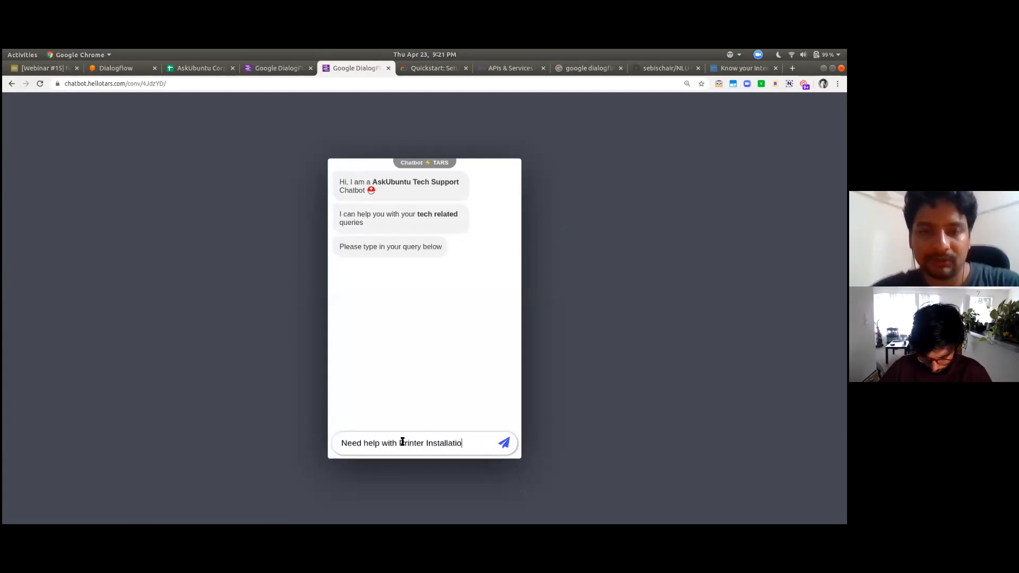
key(Return)
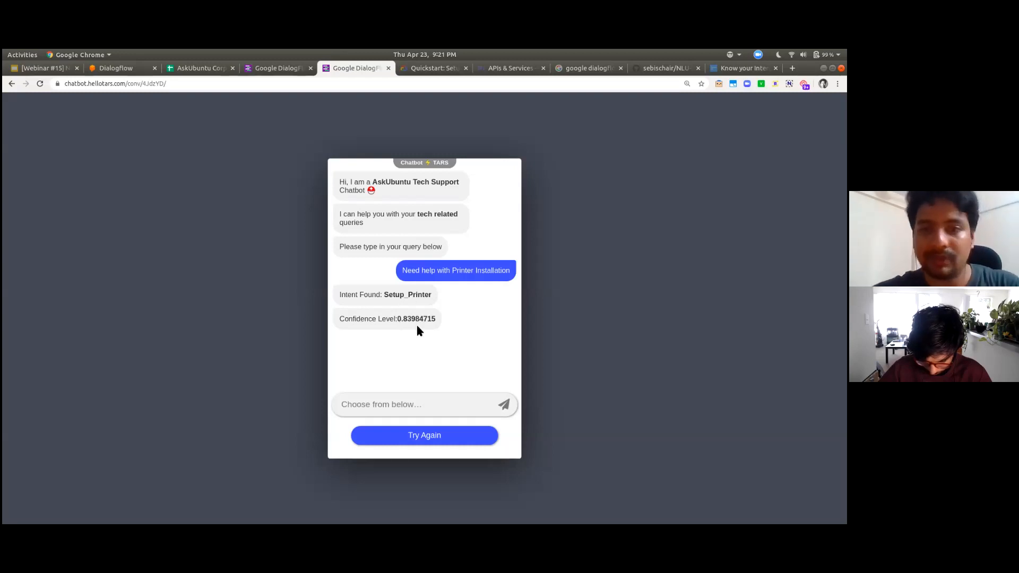
Check the bot message in the User_Utterance [4] gambit and choose Try Again in the live chatbot
key(ctrl+Page_Up)
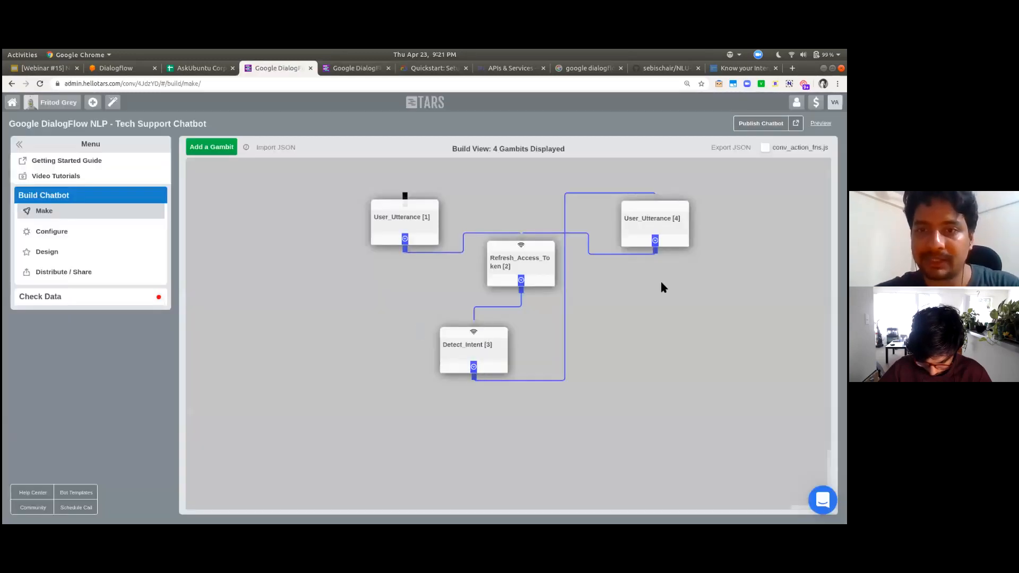
click(653, 227)
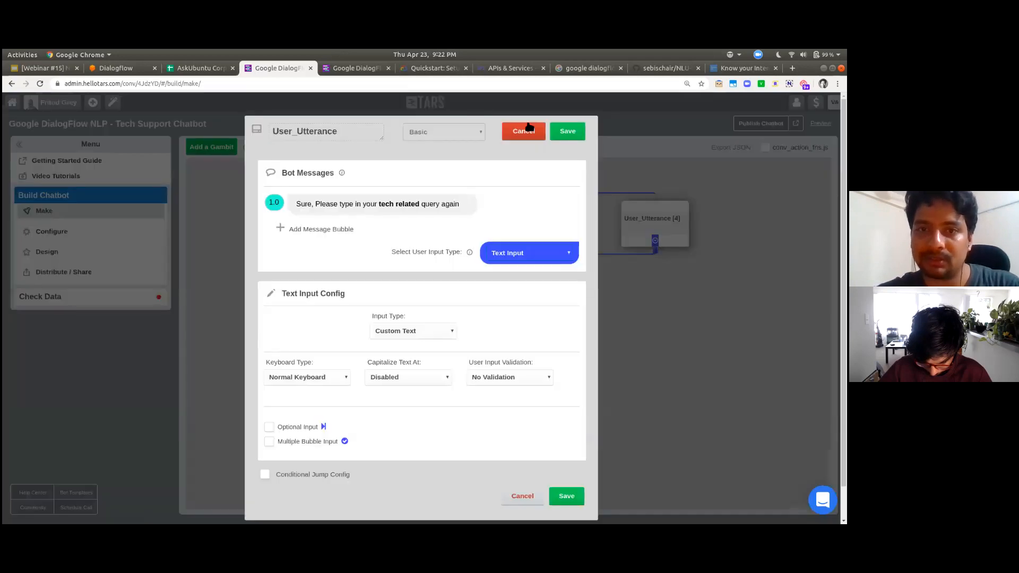
click(524, 130)
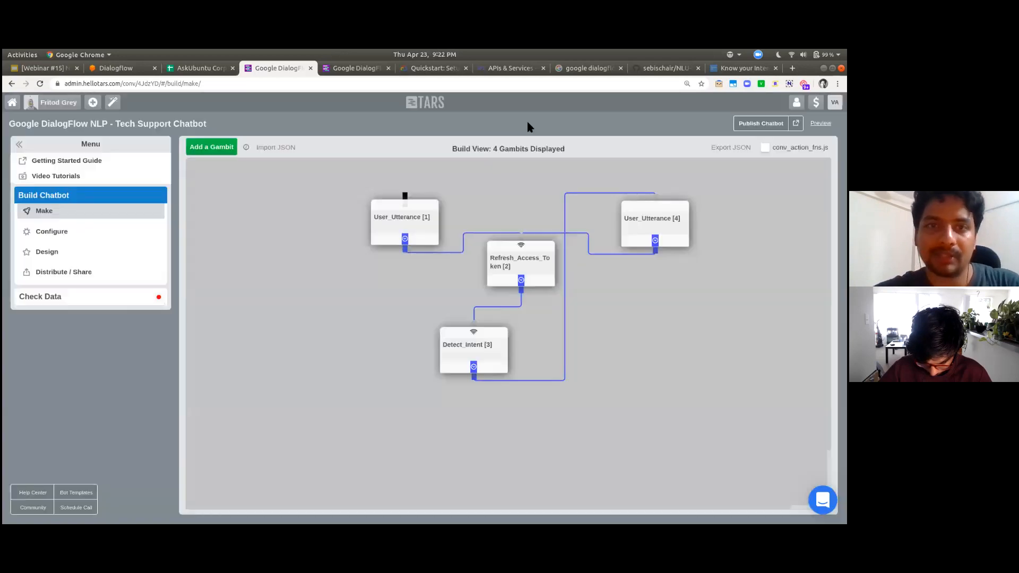
key(ctrl+Page_Down)
click(435, 435)
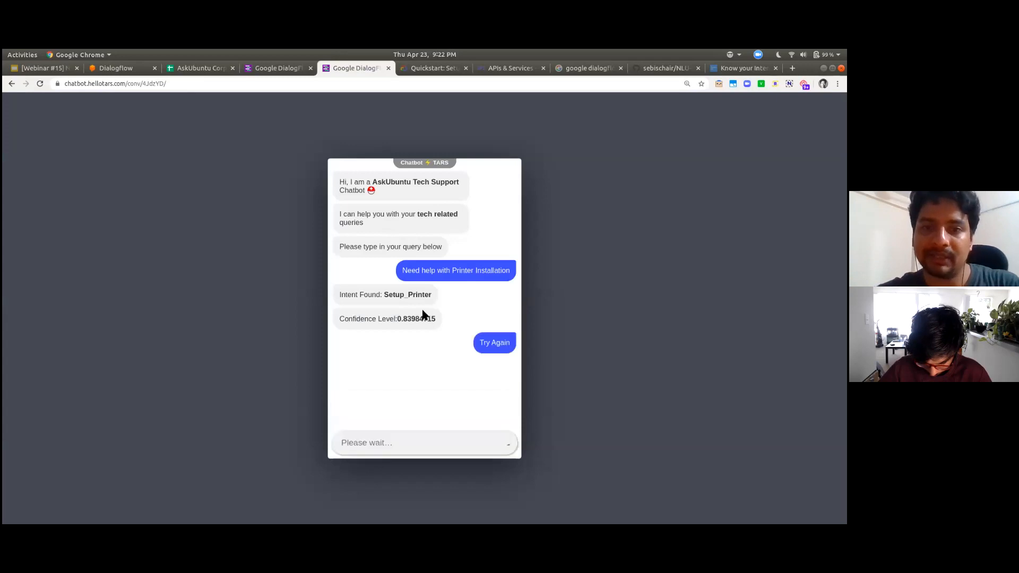
Open the Detect_Intent gambit and switch to Dialogflow to view the support agent's full list of intents
key(ctrl+Page_Up)
click(466, 353)
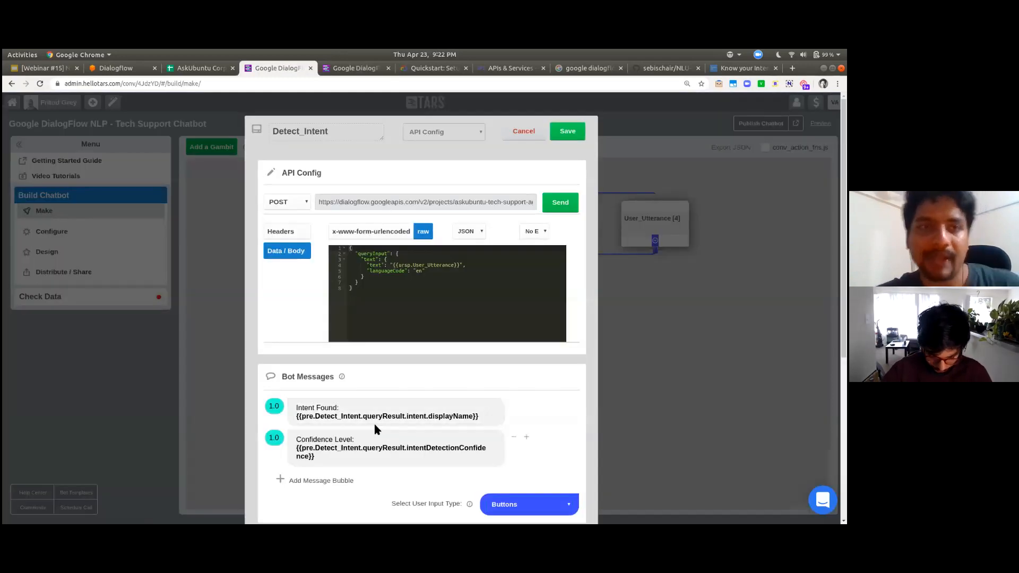
key(ctrl+Page_Up)
key(ctrl+Page_Up)
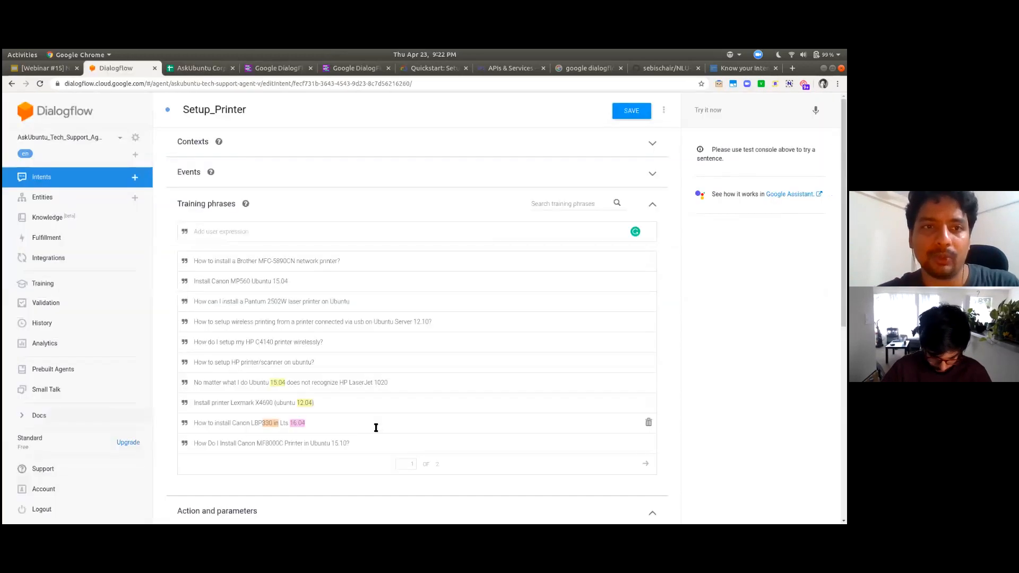
click(69, 178)
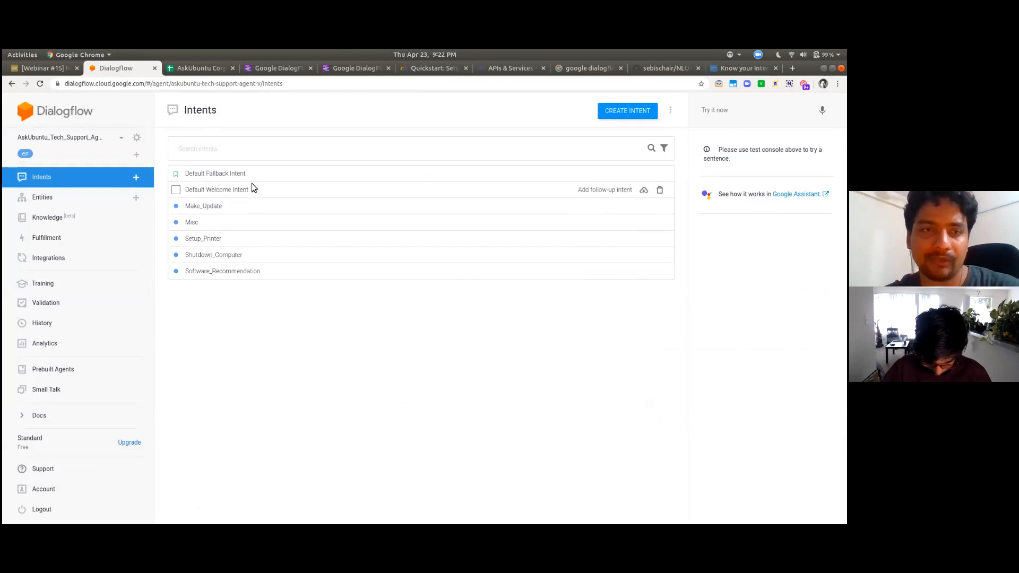
Return to the live chatbot and submit "hi" as the query
key(ctrl+Tab)
key(ctrl+Tab)
key(ctrl+Tab)
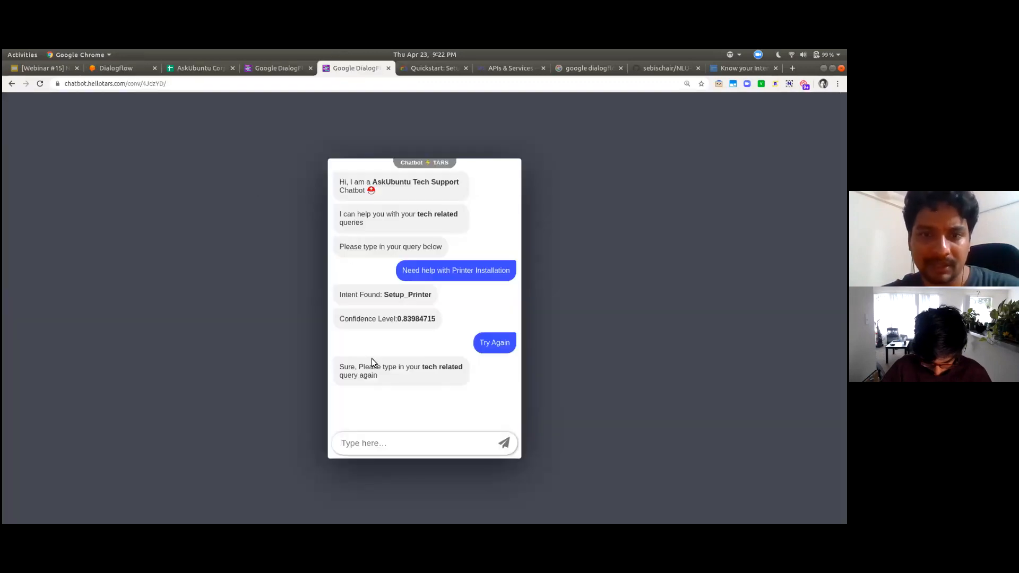
click(376, 444)
text(hi)
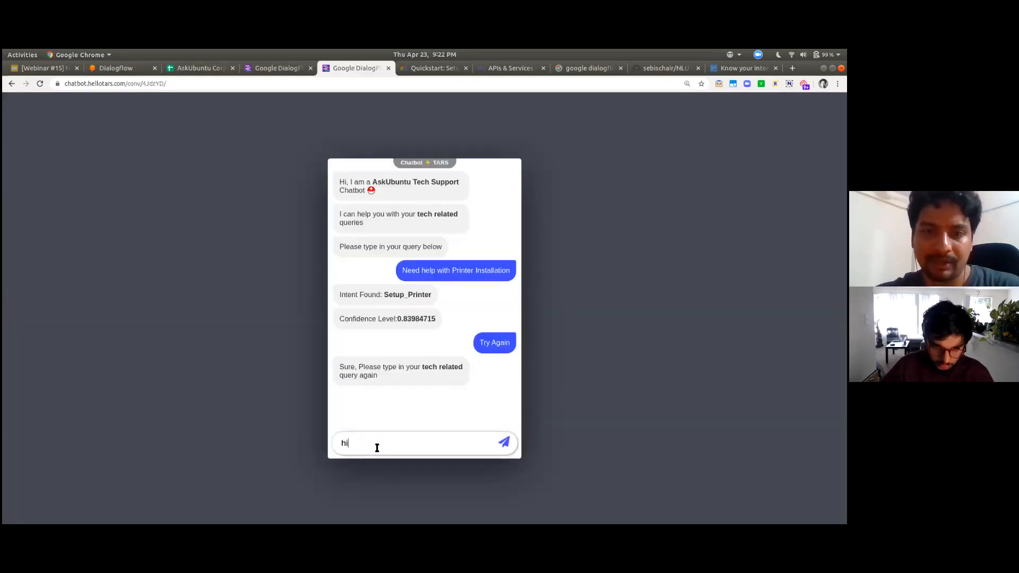
key(Return)
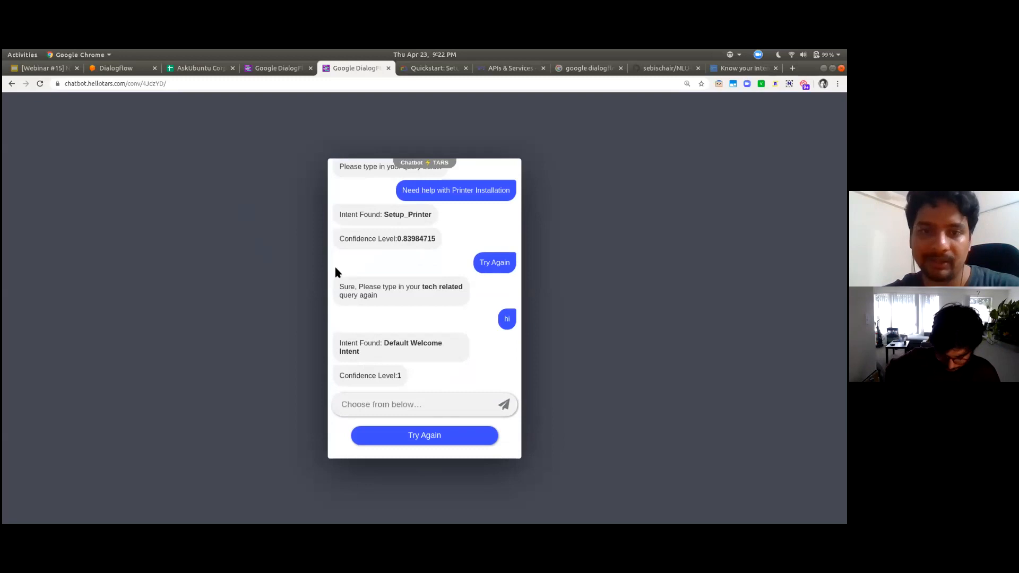
Glance at the Dialogflow intents list, and retry the live chatbot with the nonsense query "asd asdas"
click(105, 72)
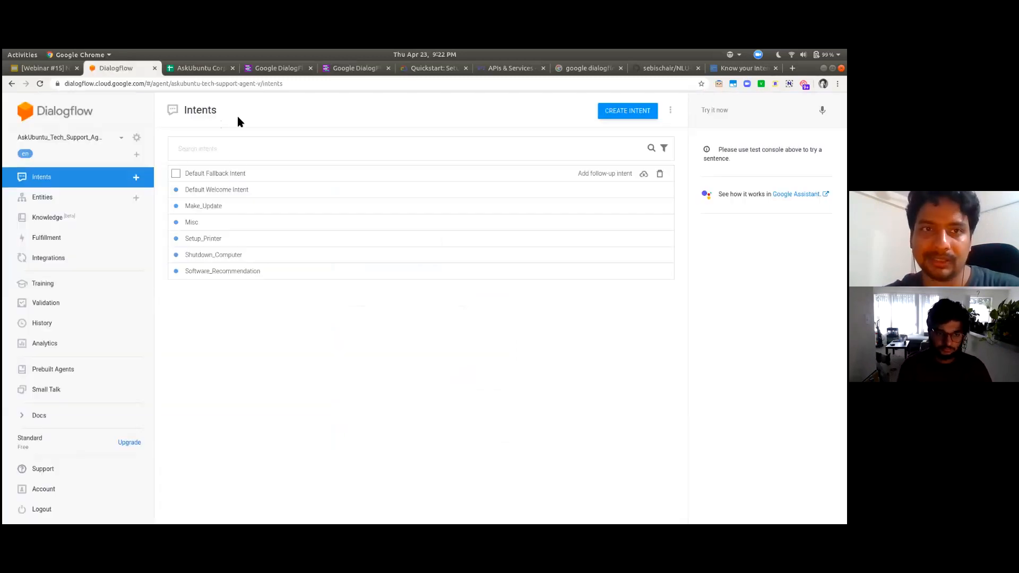
key(ctrl+Tab)
key(ctrl+Tab)
key(ctrl+Tab)
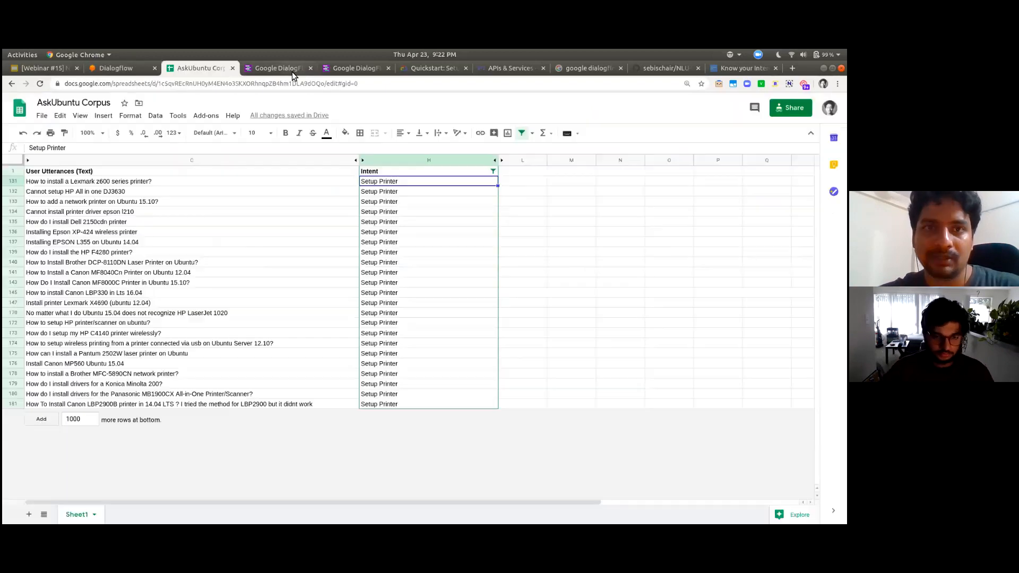
click(412, 436)
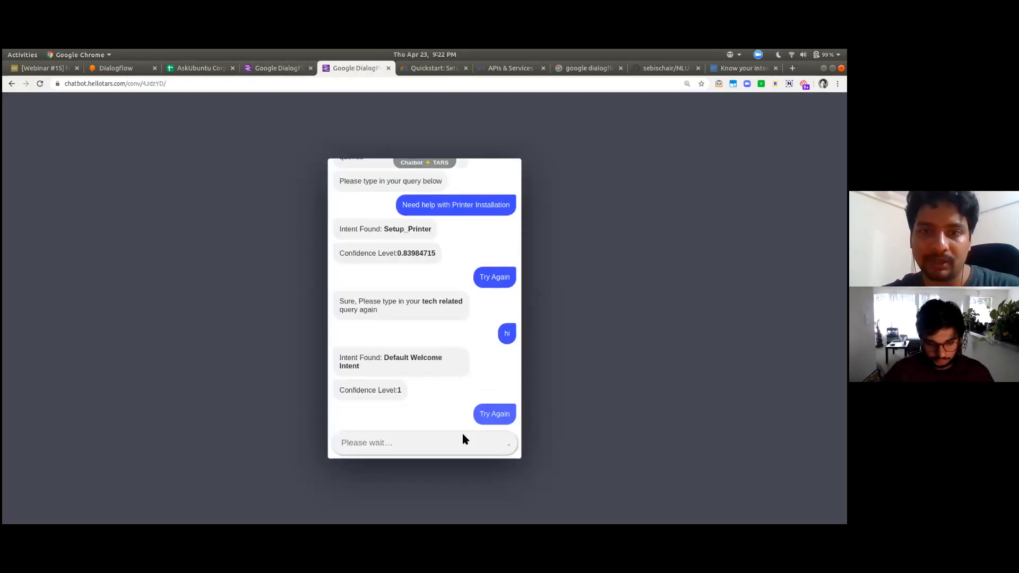
text(asd asdas)
key(Return)
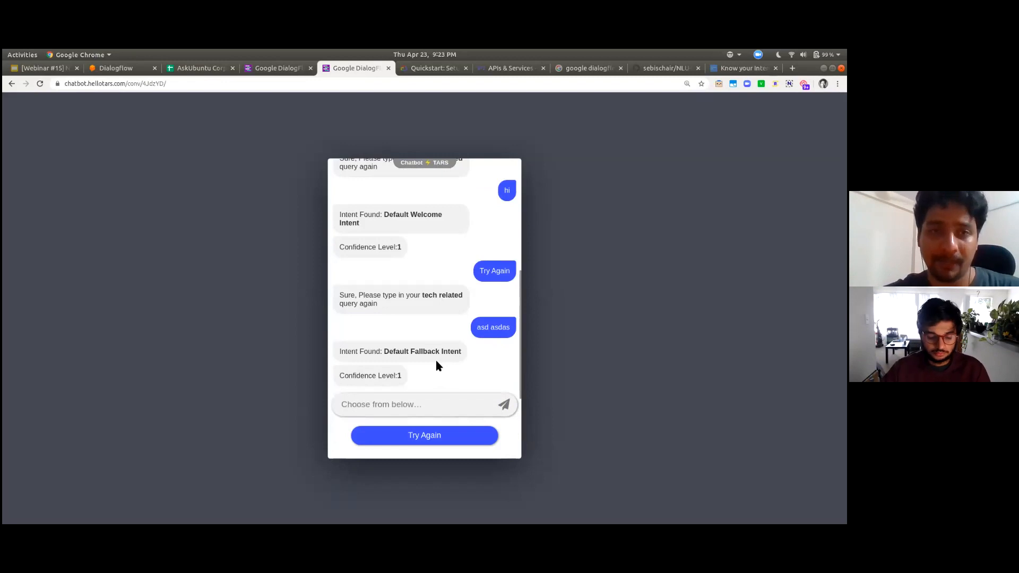
Examine the agent's default intents in Dialogflow and return to the Detect_Intent gambit in the chatbot builder
key(ctrl+shift+Tab)
key(ctrl+shift+Tab)
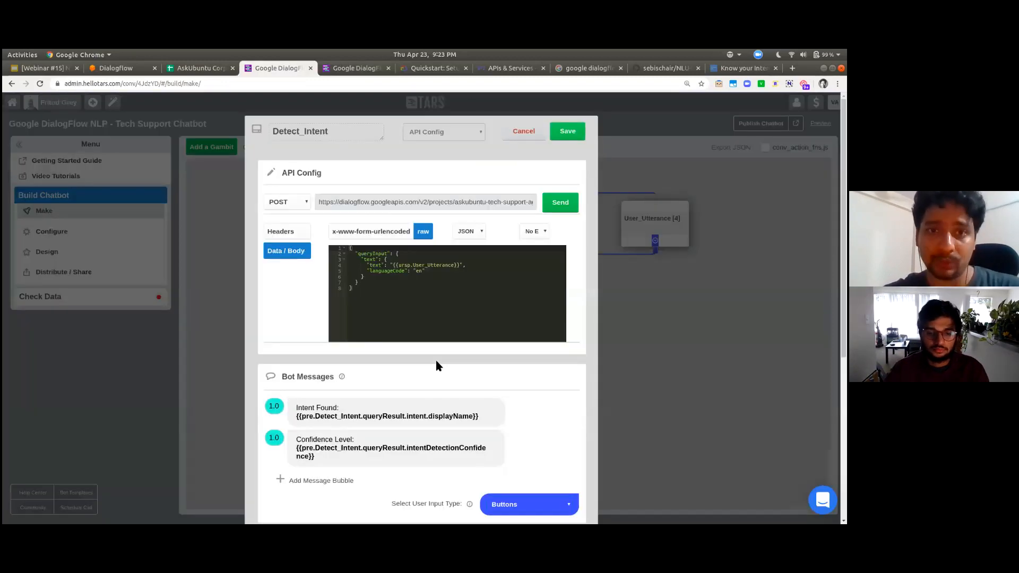
key(ctrl+shift+Tab)
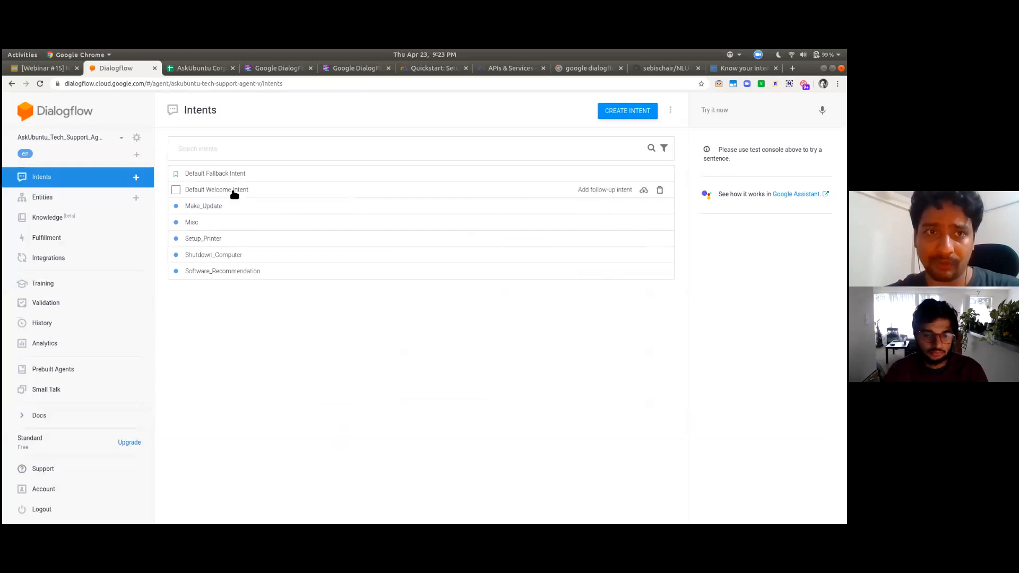
key(ctrl+Tab)
key(ctrl+Tab)
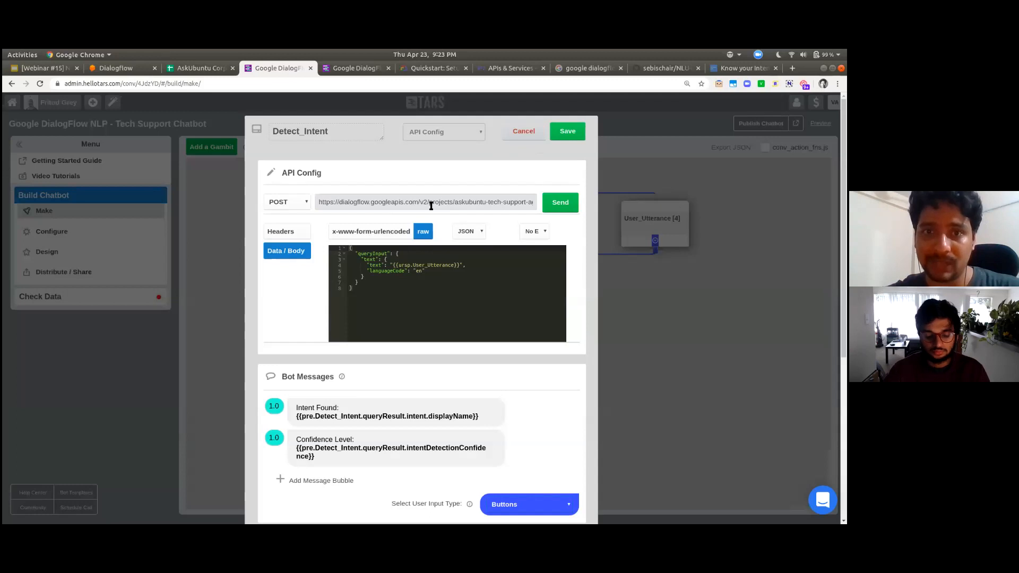
Close the Detect_Intent gambit unchanged and add a new gambit to the chatbot's build canvas
click(523, 131)
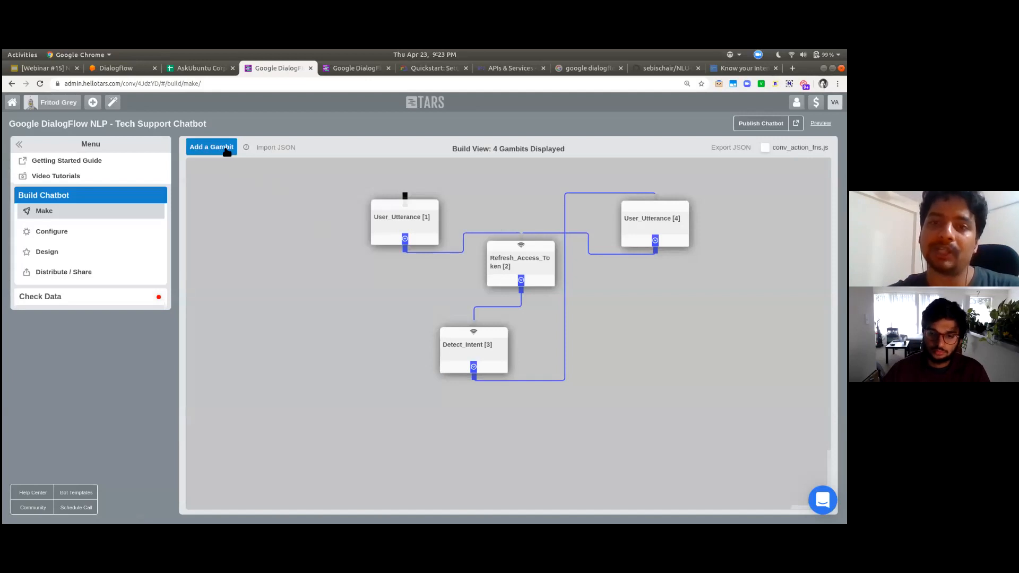
key(ctrl+Tab)
key(ctrl+shift+Tab)
key(ctrl+Tab)
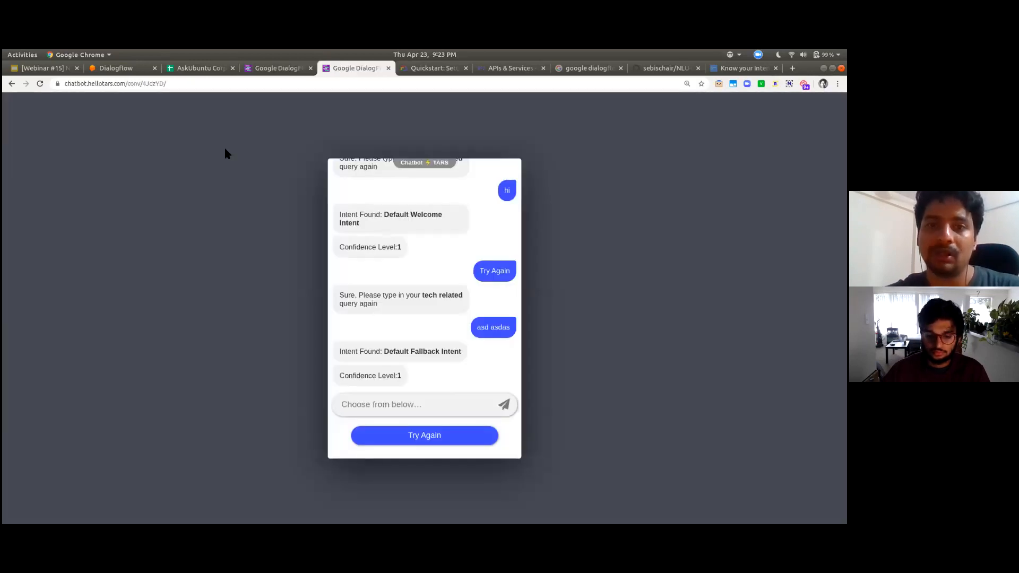
key(ctrl+shift+Tab)
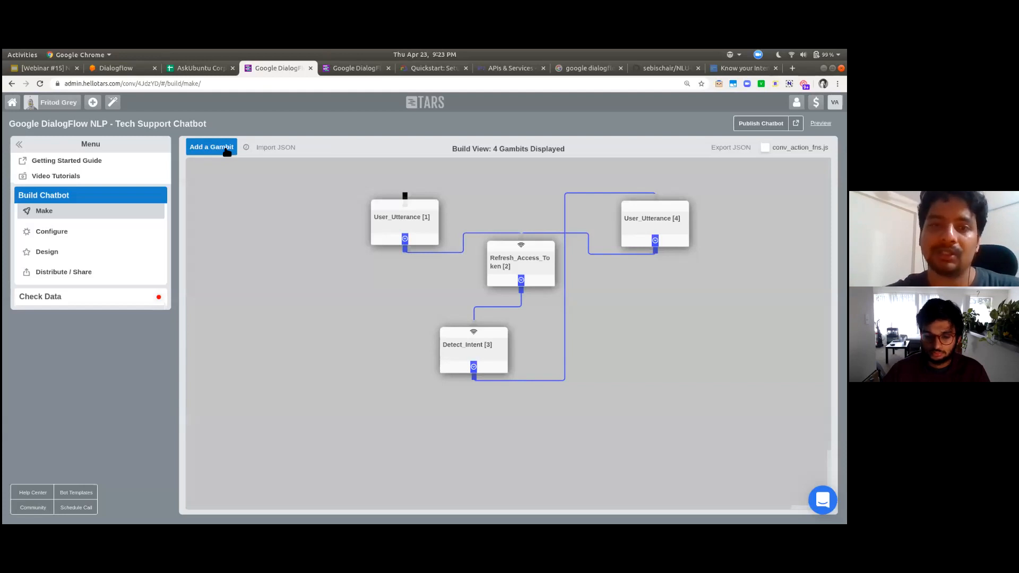
click(219, 150)
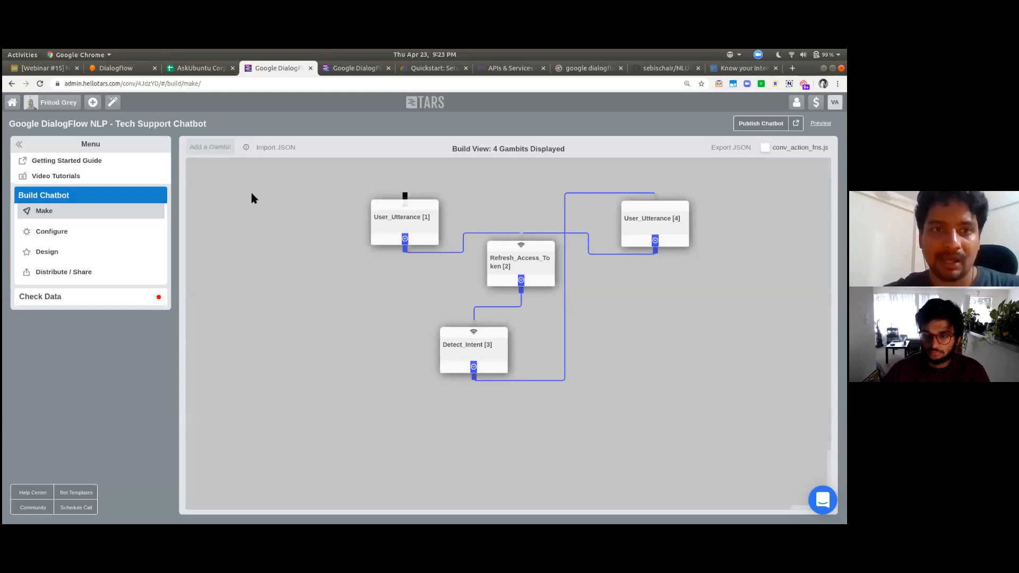
click(448, 433)
Open the Detect_Intent gambit and examine its intent displayName variable, button options and Conditional Jump Config setting
click(479, 358)
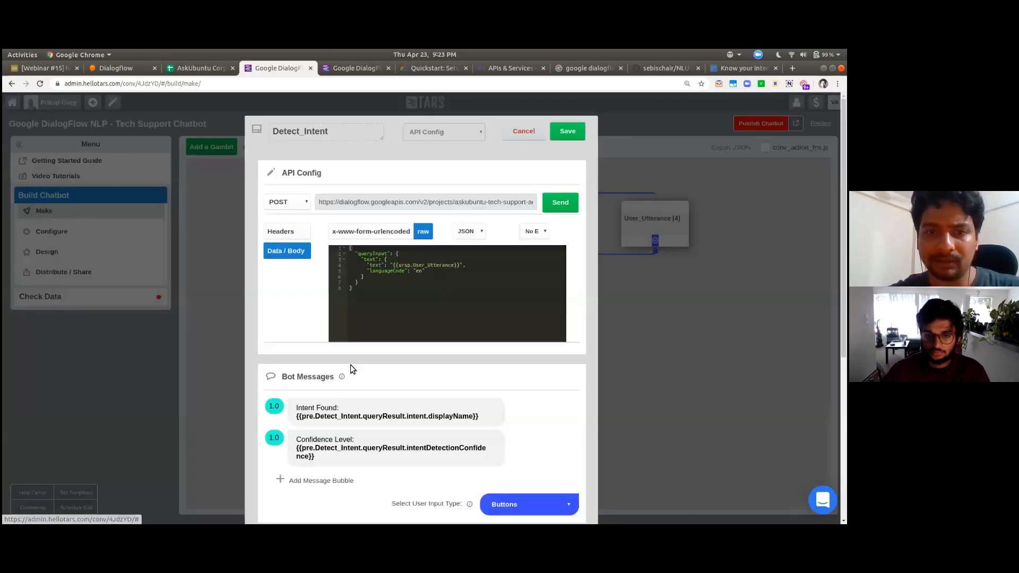
scroll(410, 327, down, 3)
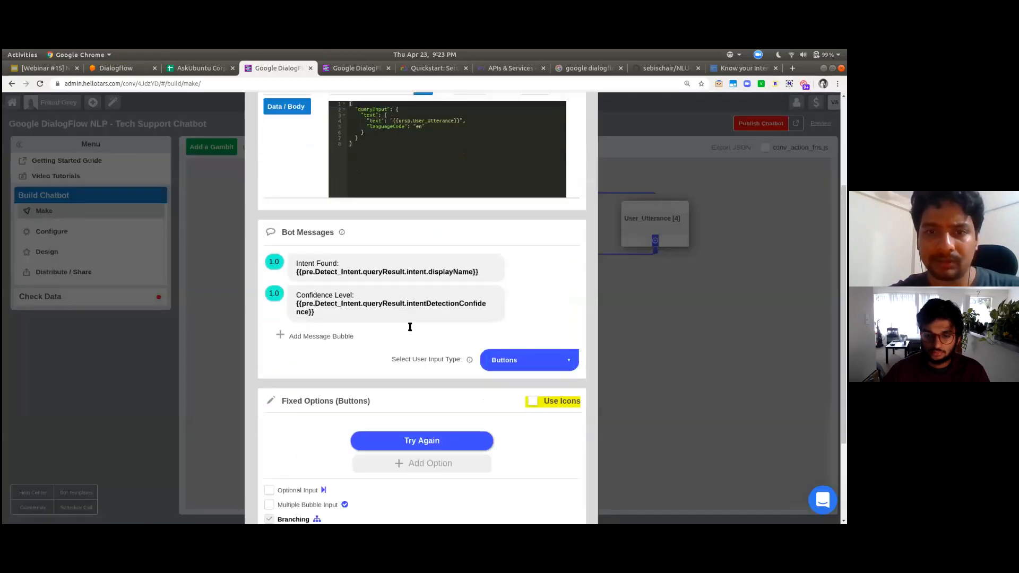
triple_click(446, 272)
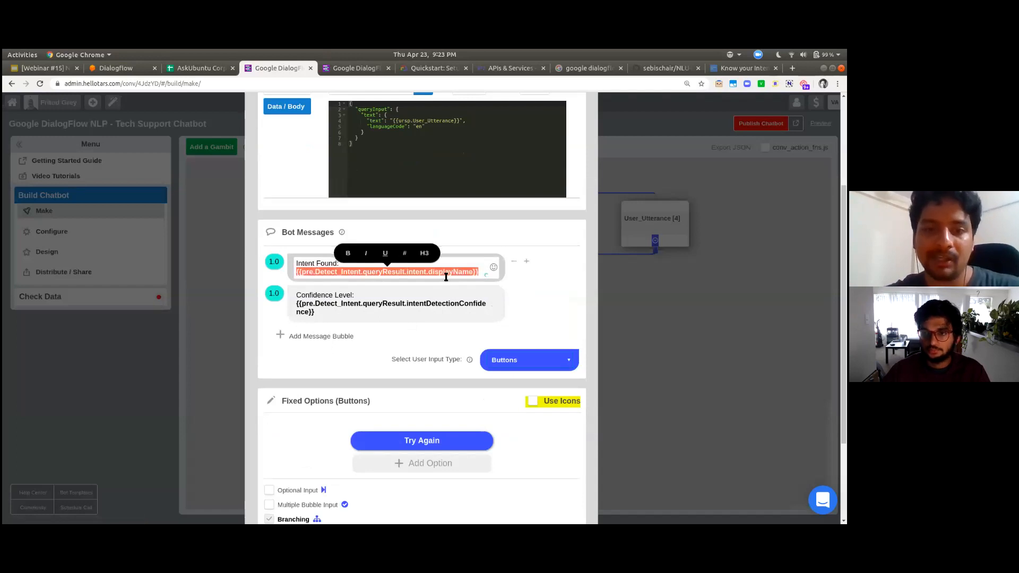
scroll(403, 386, down, 3)
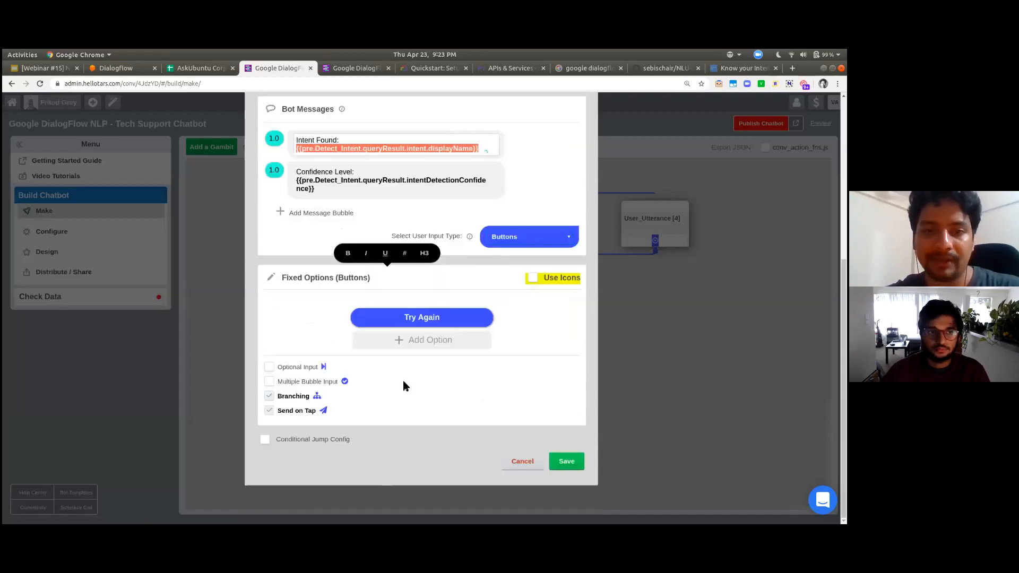
Enable conditional jump on the Detect_Intent gambit and add a branch testing the field {{pre.Detect_Intent.queryResult.intent.displayName}}
click(311, 439)
scroll(475, 449, down, 2)
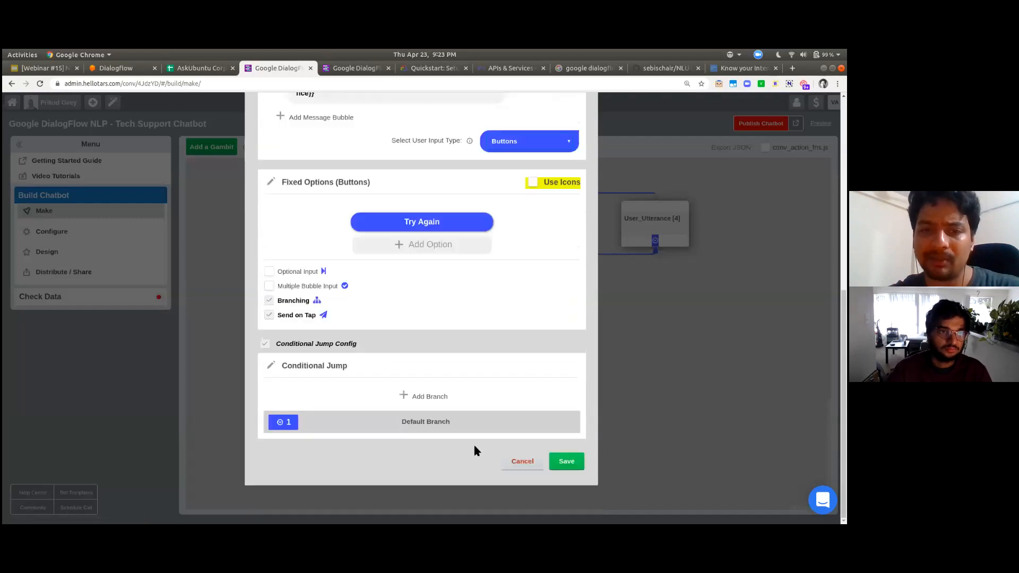
click(416, 398)
click(350, 395)
key(ctrl+v)
key(Home)
key(End)
key(Home)
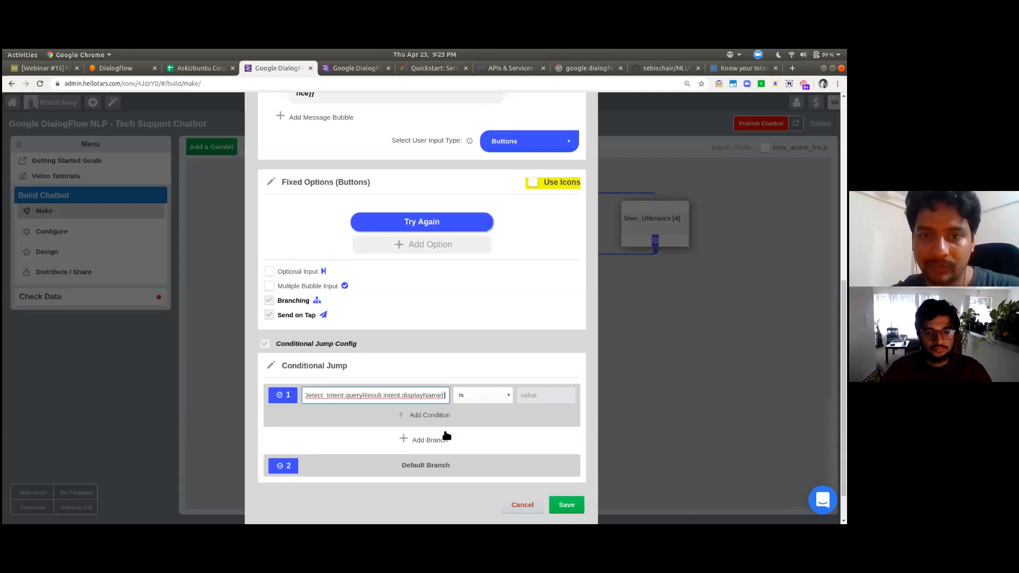
click(544, 395)
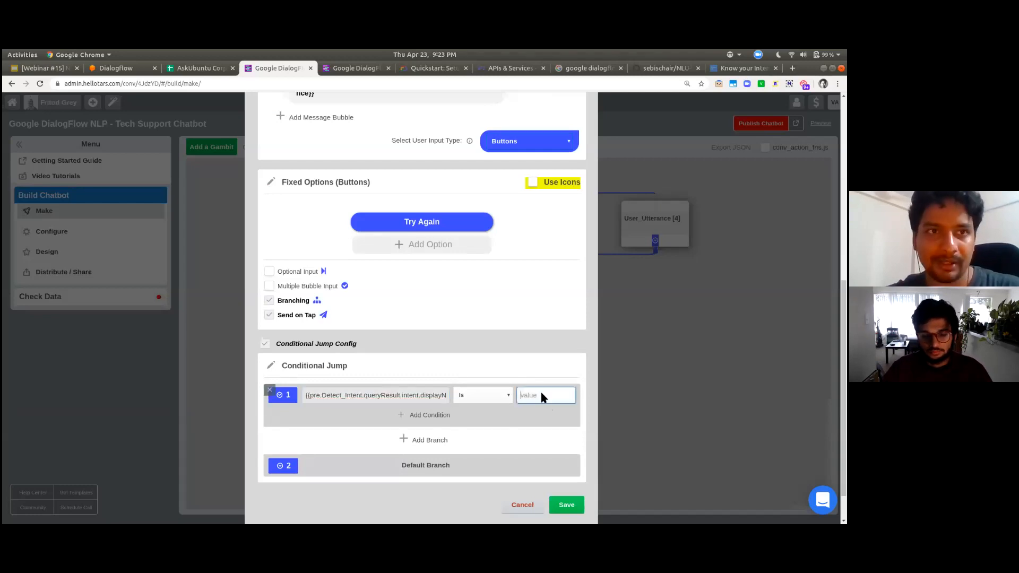
Copy the intent name Setup_Printer from Dialogflow as the branch condition's value and save the gambit
key(ctrl+2)
drag(229, 242, 184, 239)
key(ctrl+c)
key(ctrl+3)
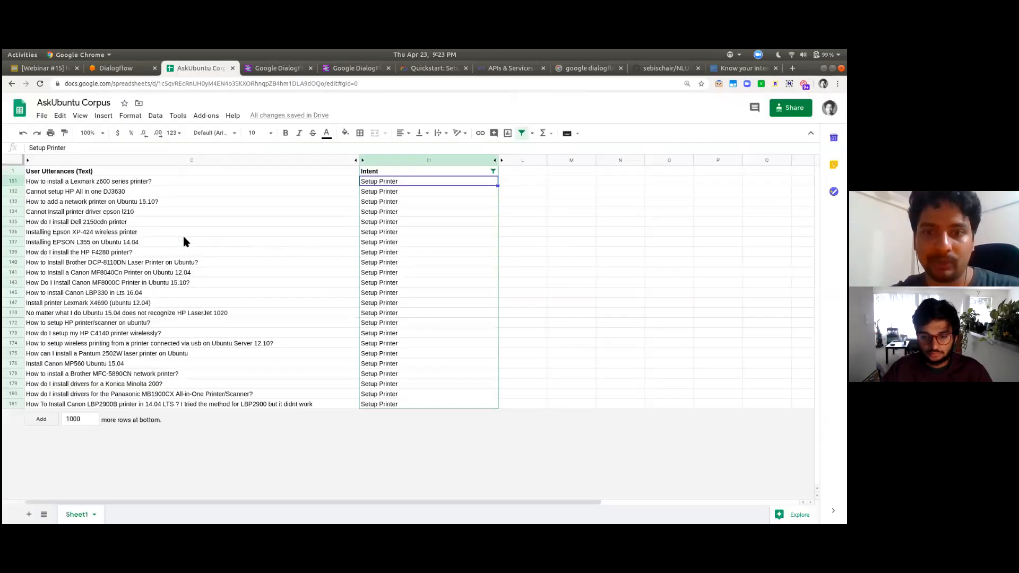
key(ctrl+4)
key(ctrl+v)
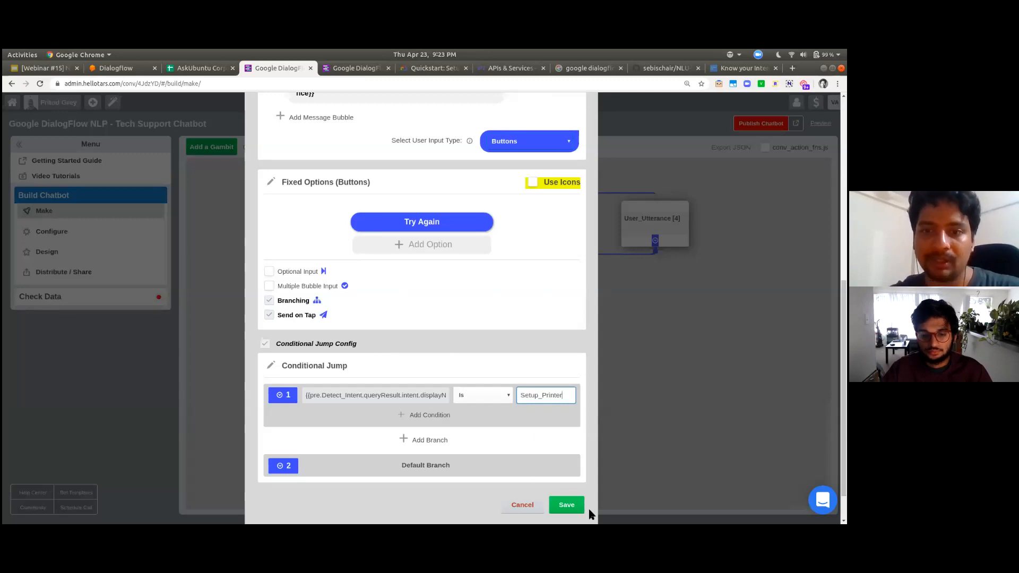
click(572, 507)
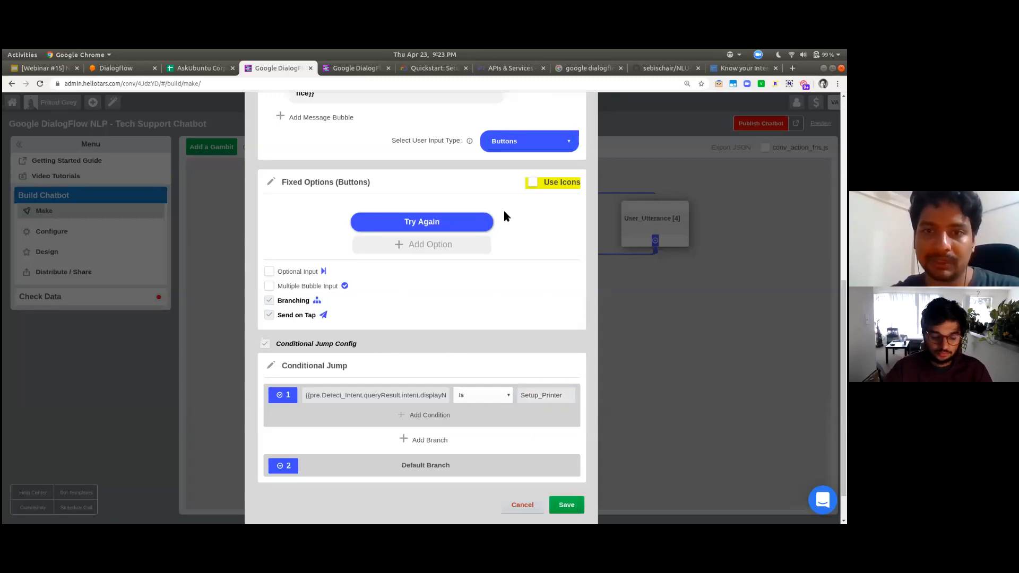
Link the first branch of Detect_Intent to the gid_6 gambit
drag(471, 378, 430, 421)
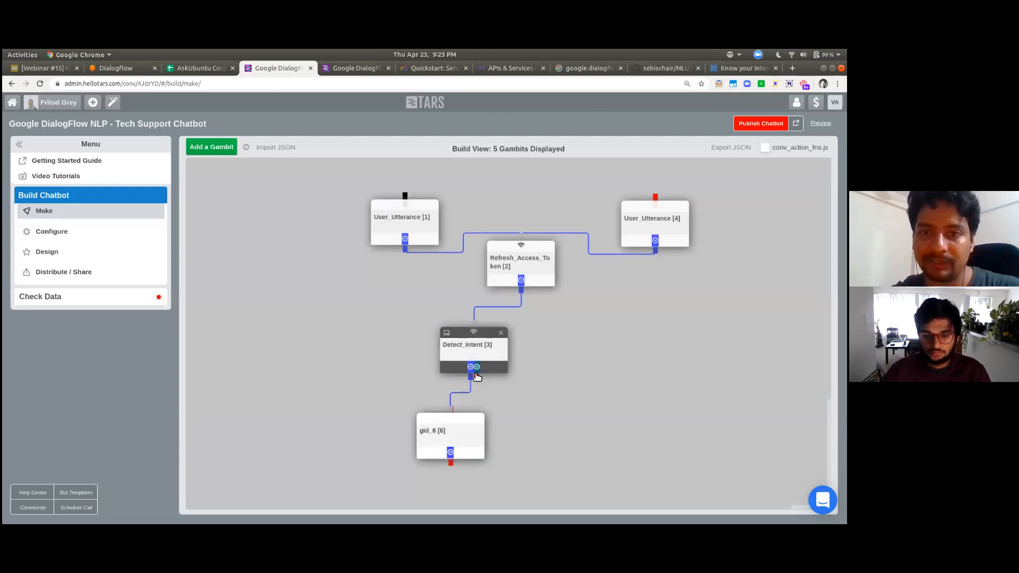
drag(477, 377, 565, 408)
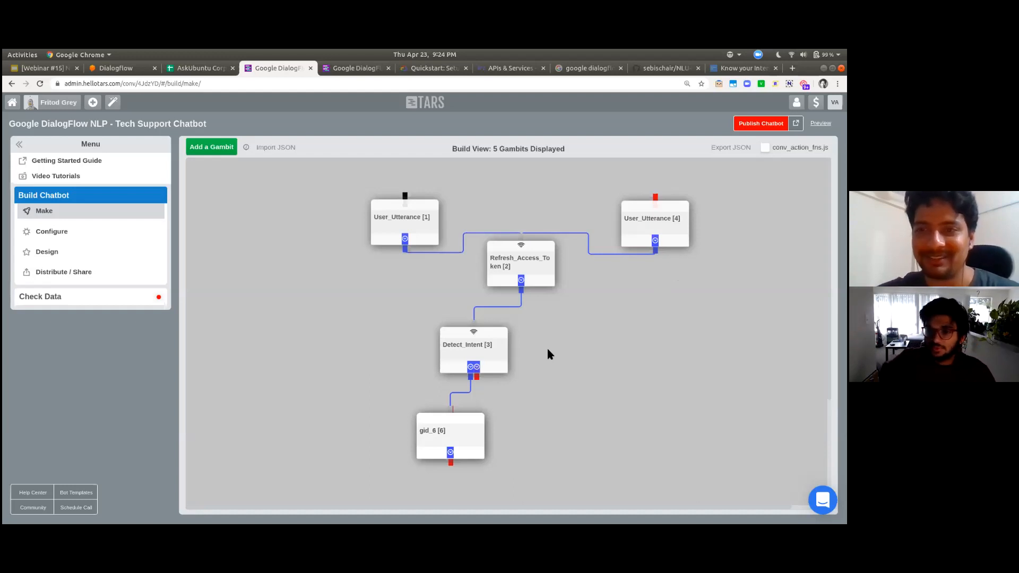
Remove Detect_Intent's link to gid_6 along with its conditional jump, and connect the gambit to User_Utterance [4] instead
click(471, 381)
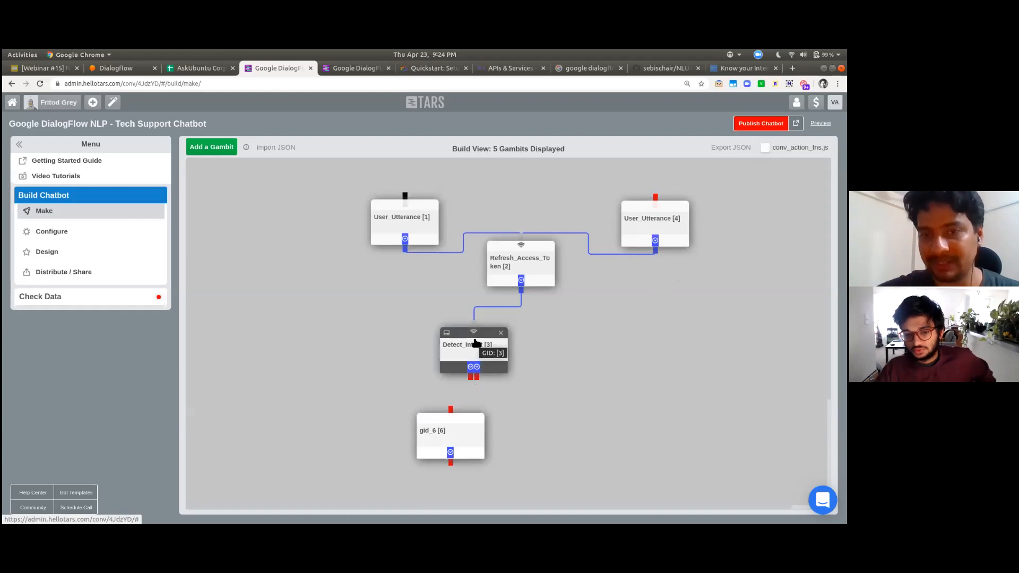
click(474, 358)
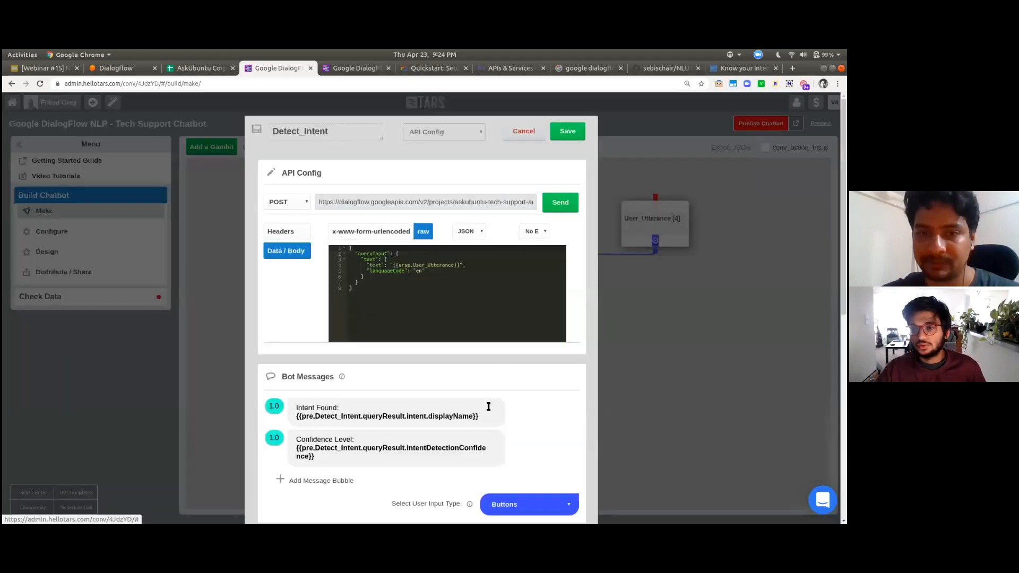
scroll(477, 409, down, 4)
scroll(284, 345, down, 4)
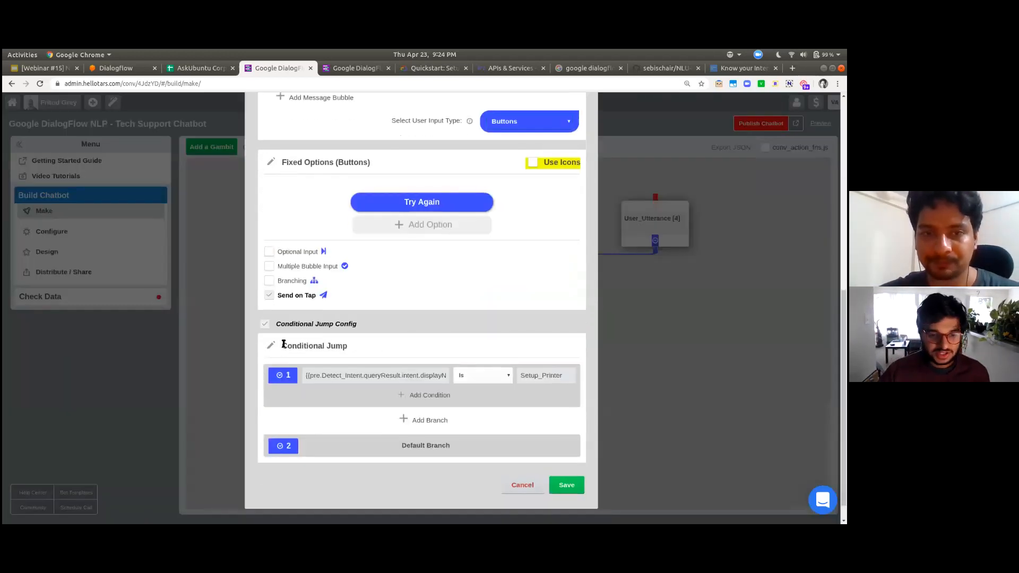
click(268, 325)
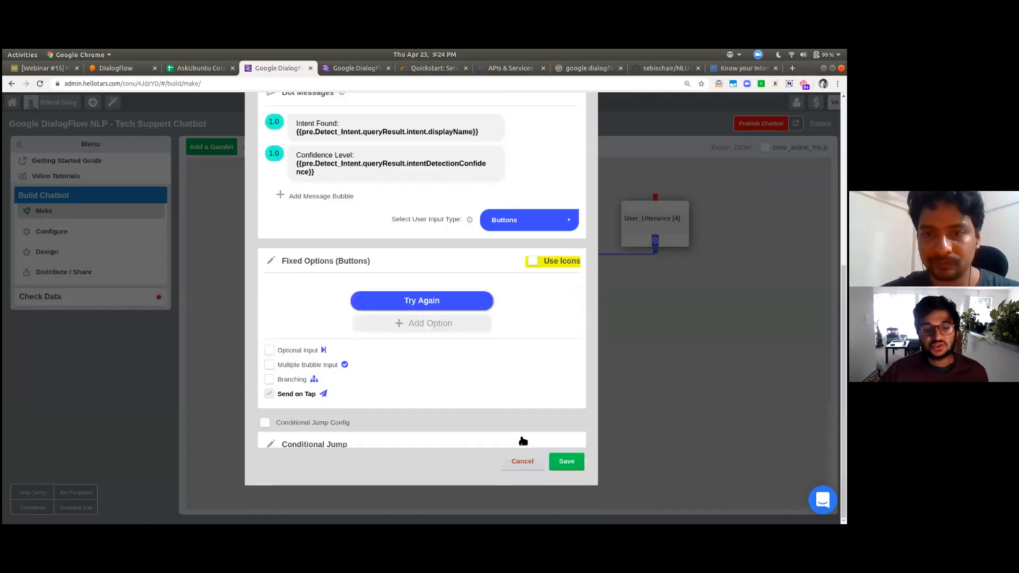
click(567, 462)
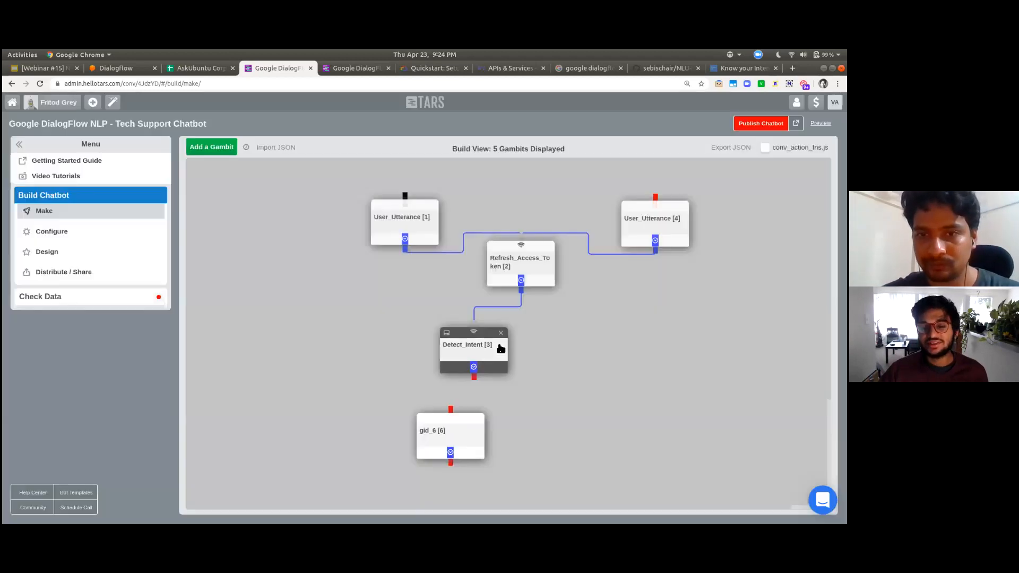
drag(473, 382, 655, 208)
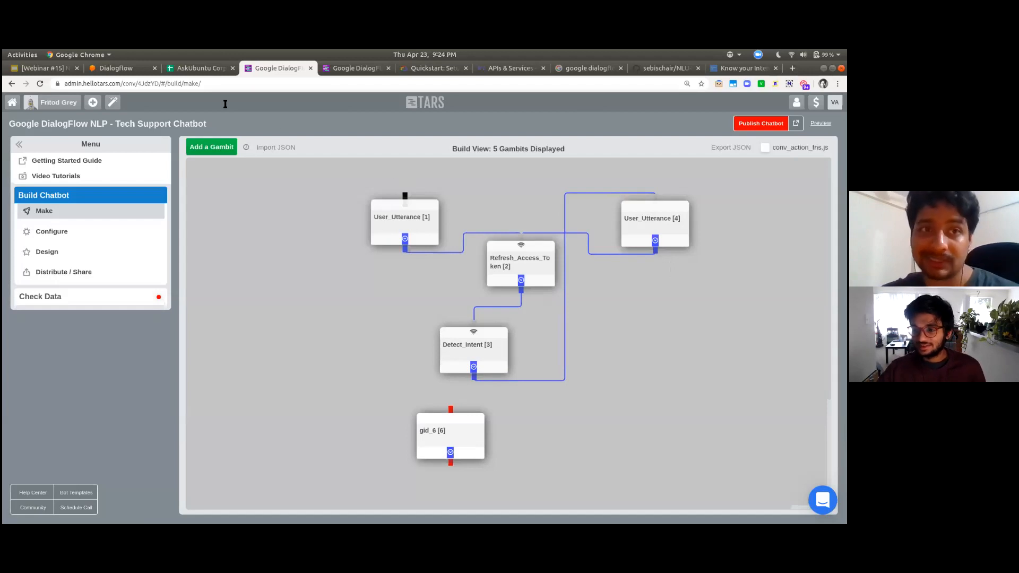
Review the intent list of the Dialogflow agent and the API configuration of the Refresh_Access_Token gambit
click(131, 71)
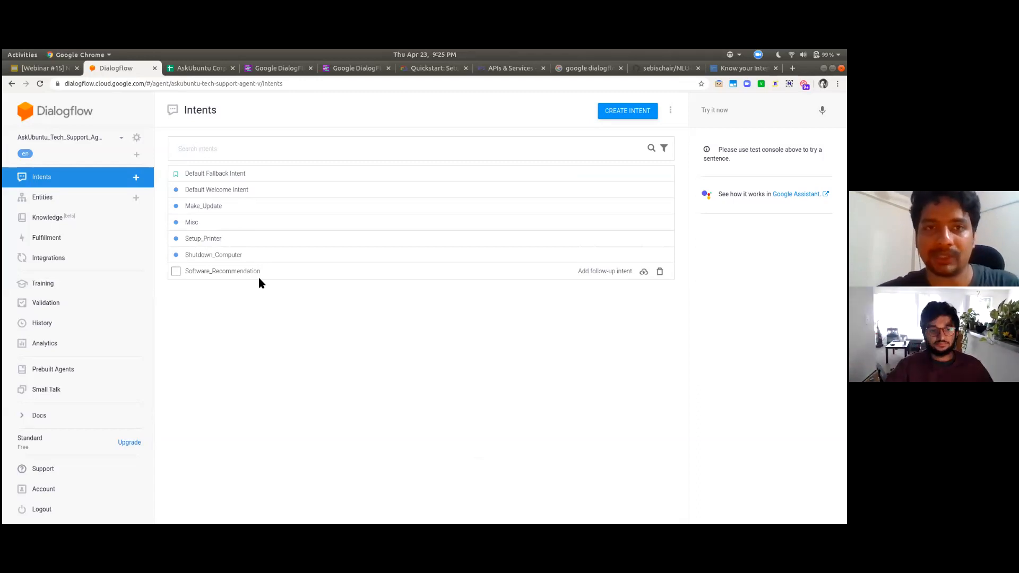
key(ctrl+Tab)
key(ctrl+Tab)
click(538, 276)
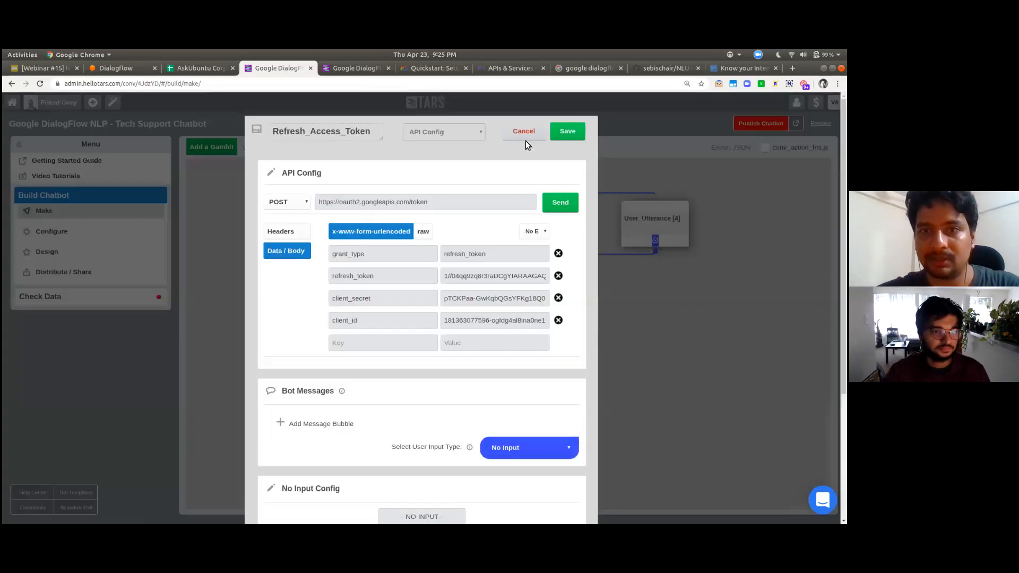
click(524, 133)
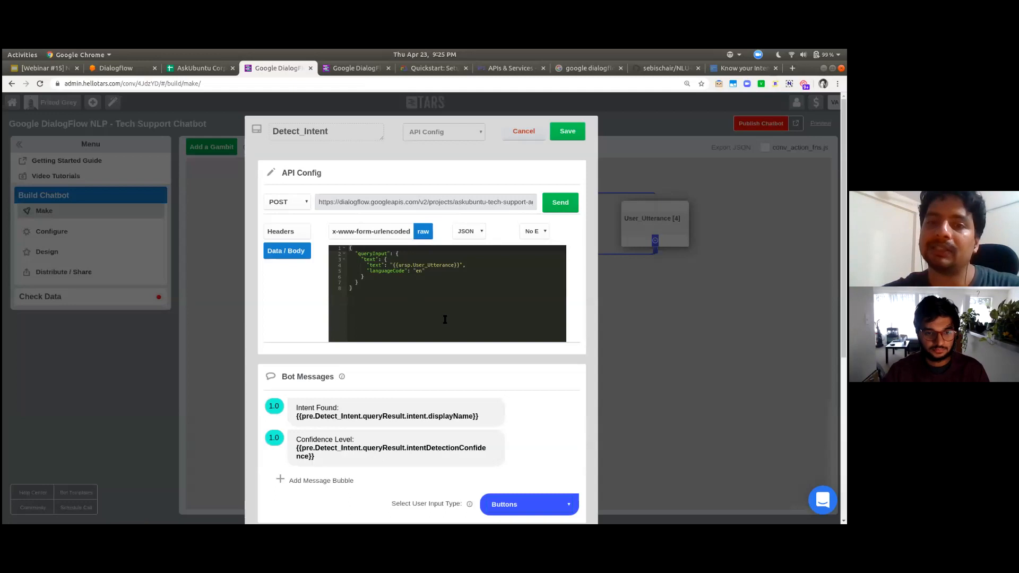
Examine the Detect_Intent gambit's bot messages for intent name and confidence, and its remaining settings
double_click(416, 416)
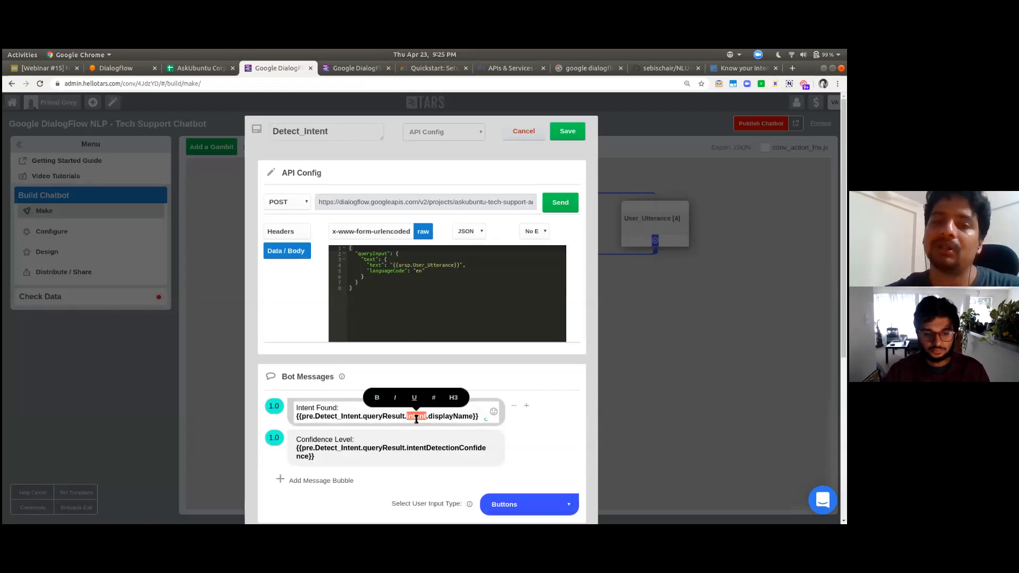
click(416, 418)
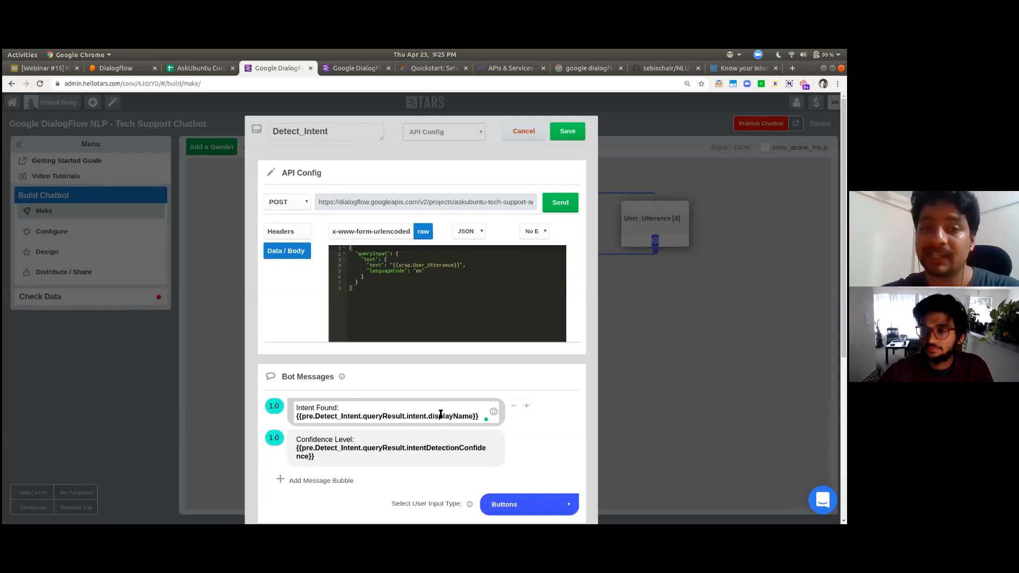
scroll(405, 447, down, 5)
scroll(405, 448, down, 4)
scroll(405, 448, up, 9)
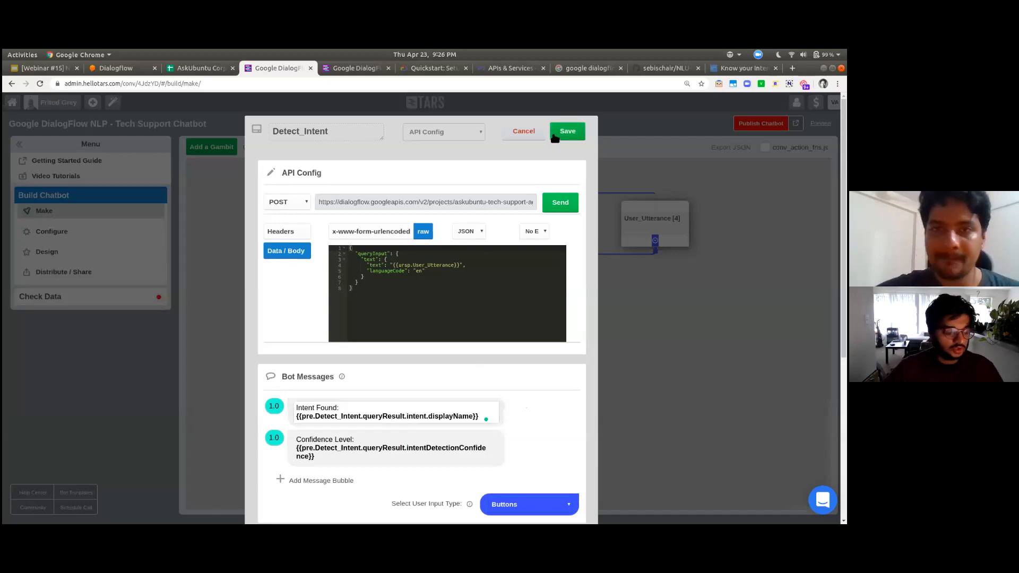
click(524, 133)
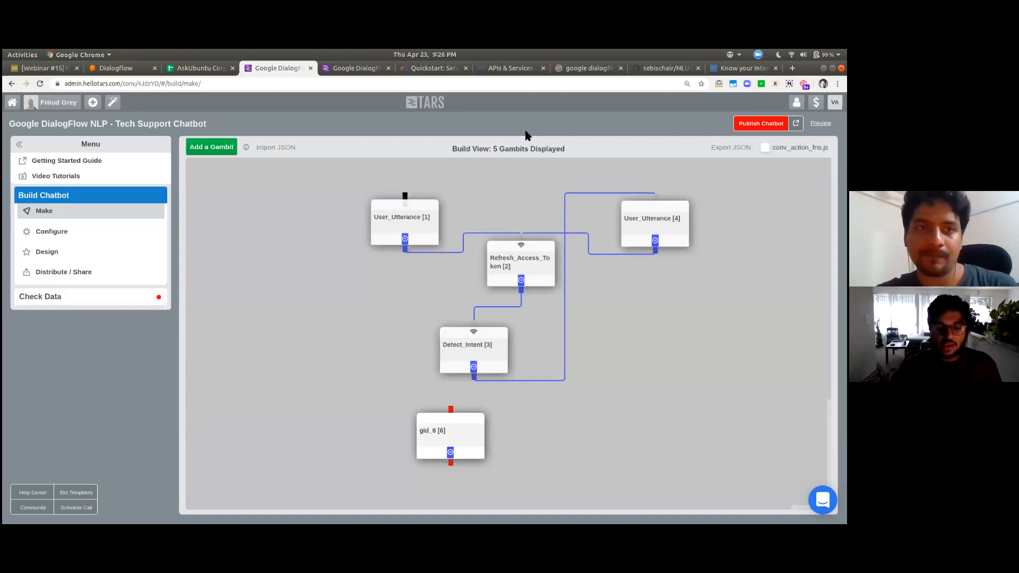
Examine the Default Fallback Intent in the Dialogflow agent and return to the chatbot's build view
key(ctrl+Page_Up)
key(ctrl+Page_Up)
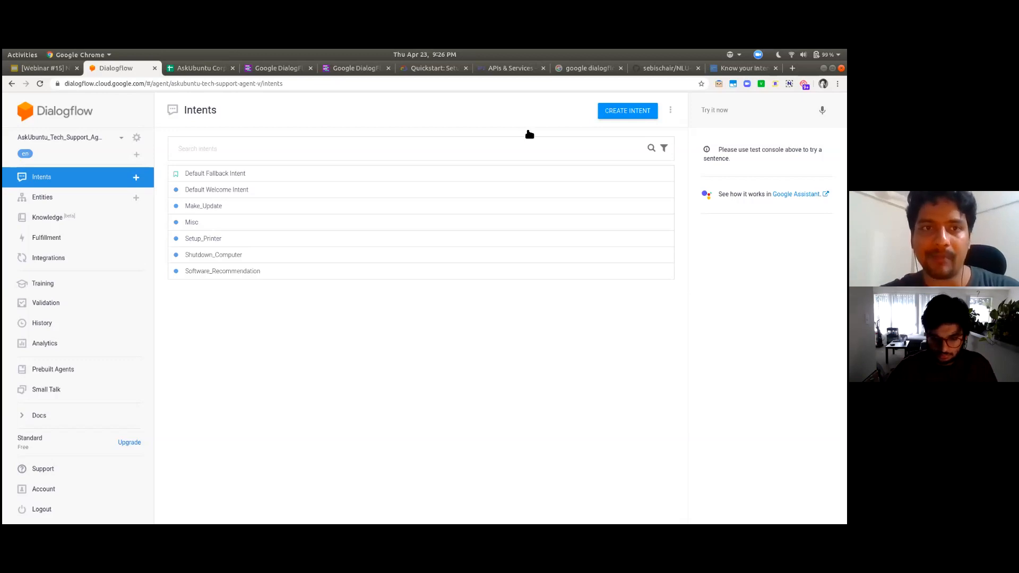
key(ctrl+Tab)
key(ctrl+Tab)
key(ctrl+shift+Tab)
key(ctrl+shift+Tab)
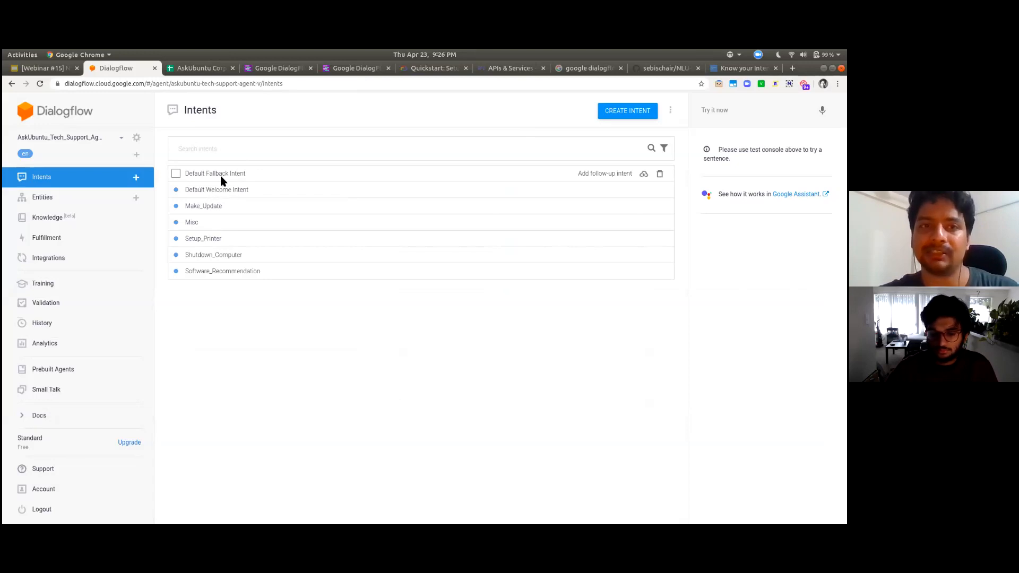
click(261, 178)
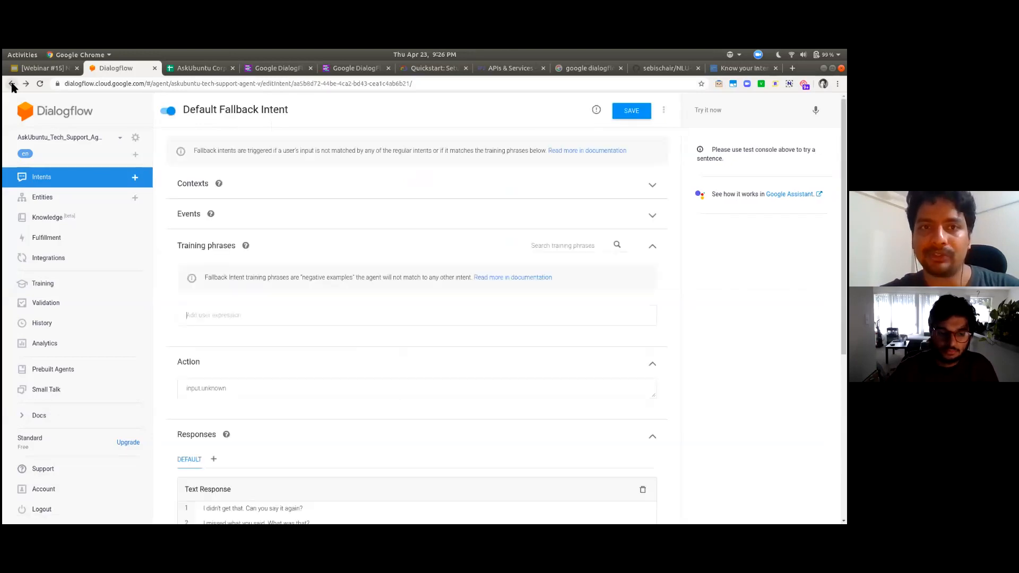
key(ctrl+Tab)
key(ctrl+Tab)
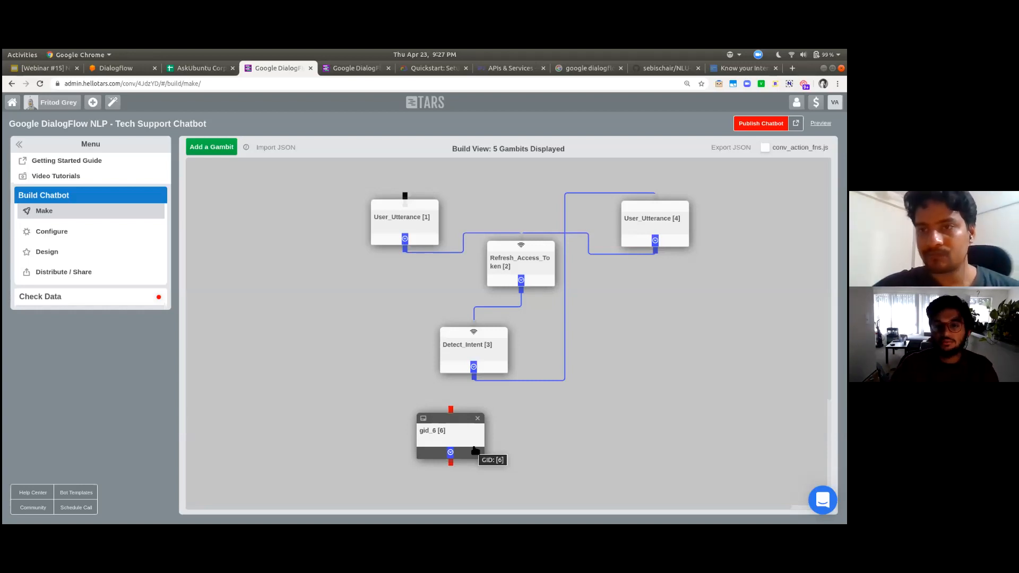
click(467, 357)
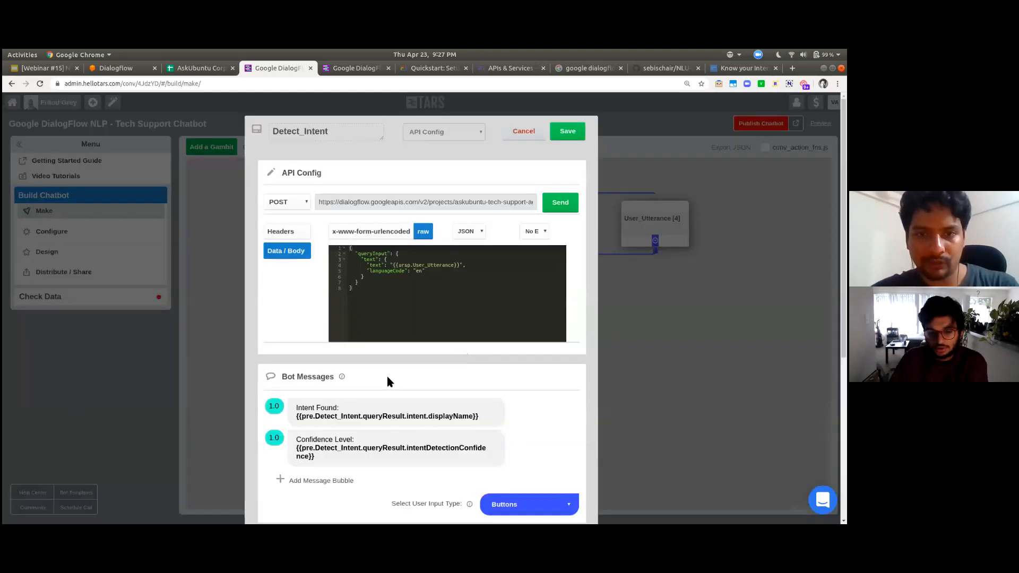
click(524, 131)
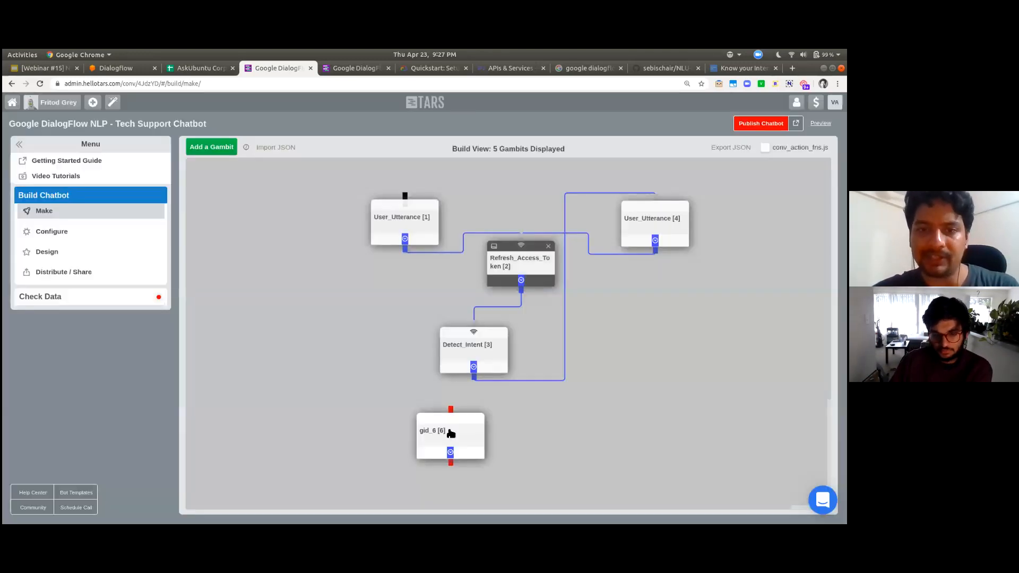
click(451, 435)
scroll(370, 421, down, 1)
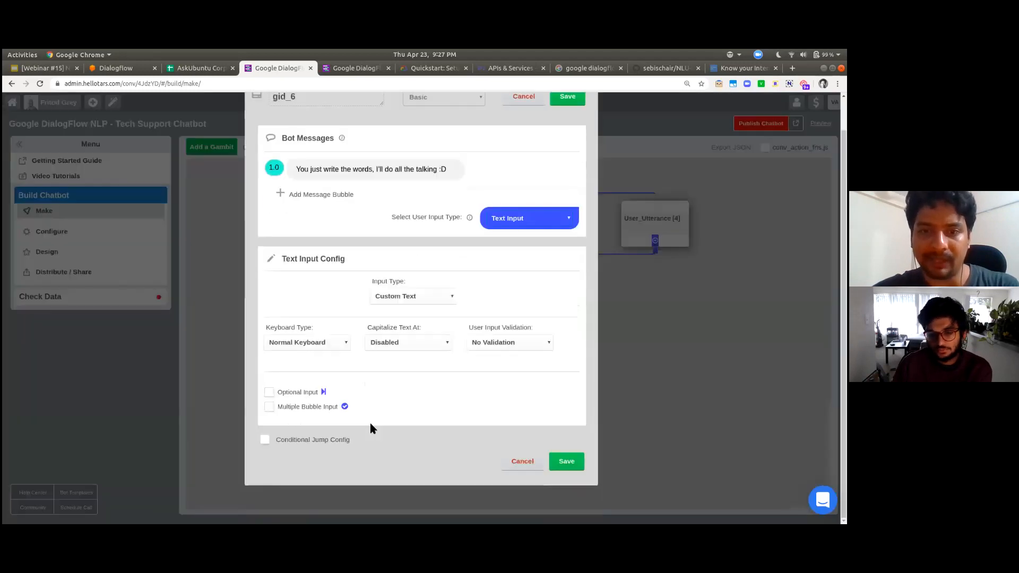
click(282, 439)
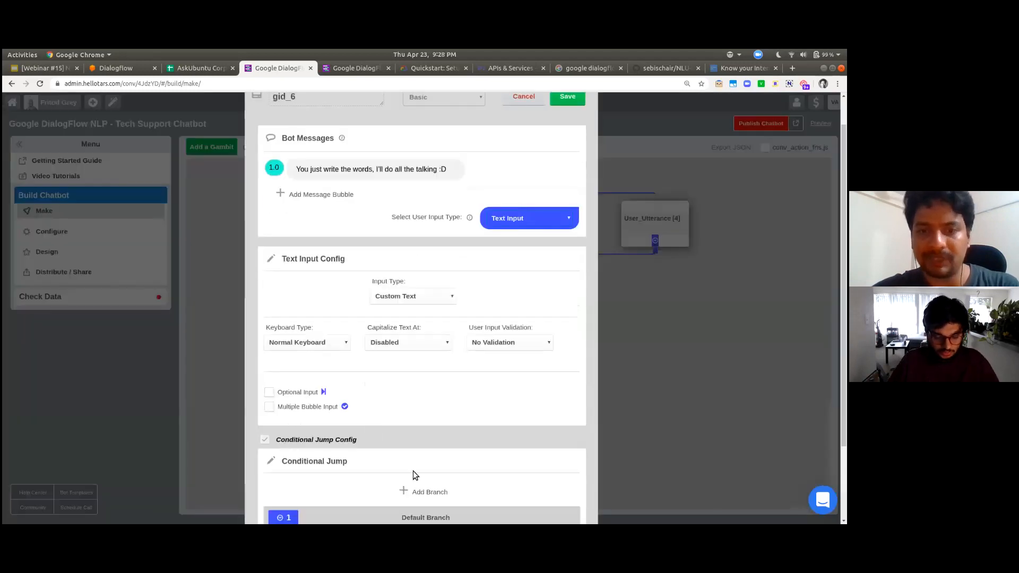
click(435, 497)
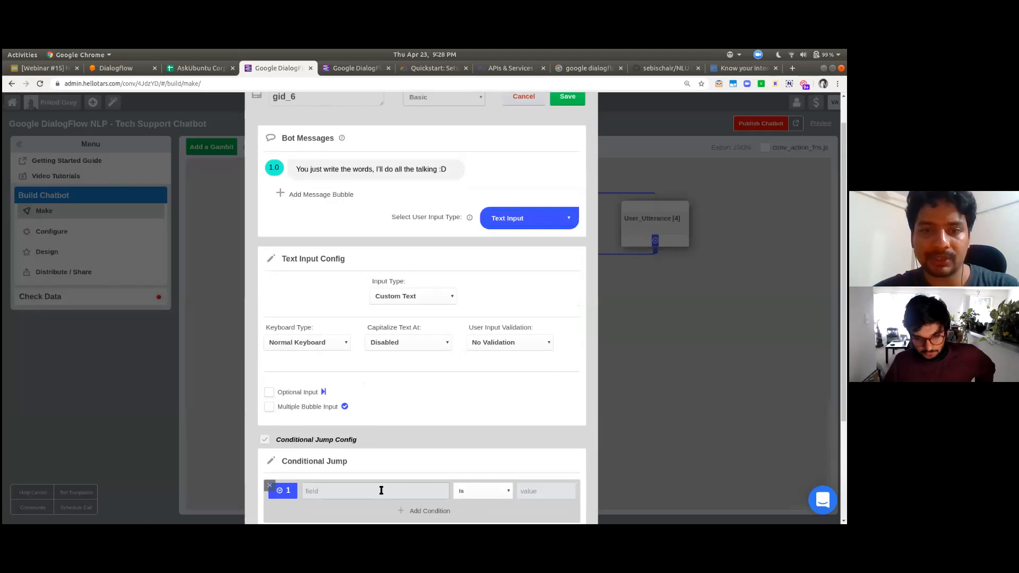
click(381, 490)
click(524, 97)
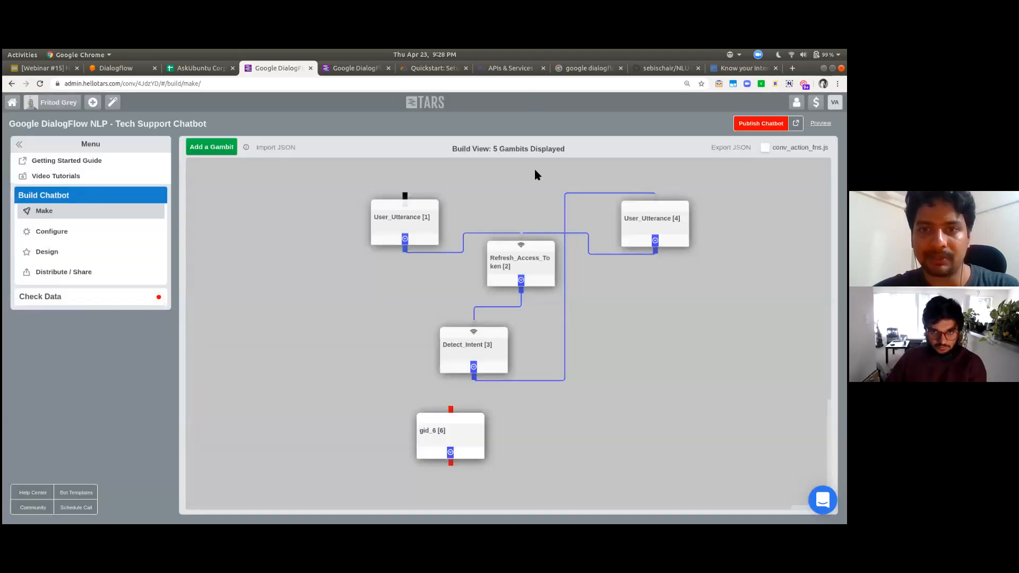
Enable conditional jump on the Detect_Intent gambit and add one empty branch
click(466, 347)
scroll(466, 348, down, 5)
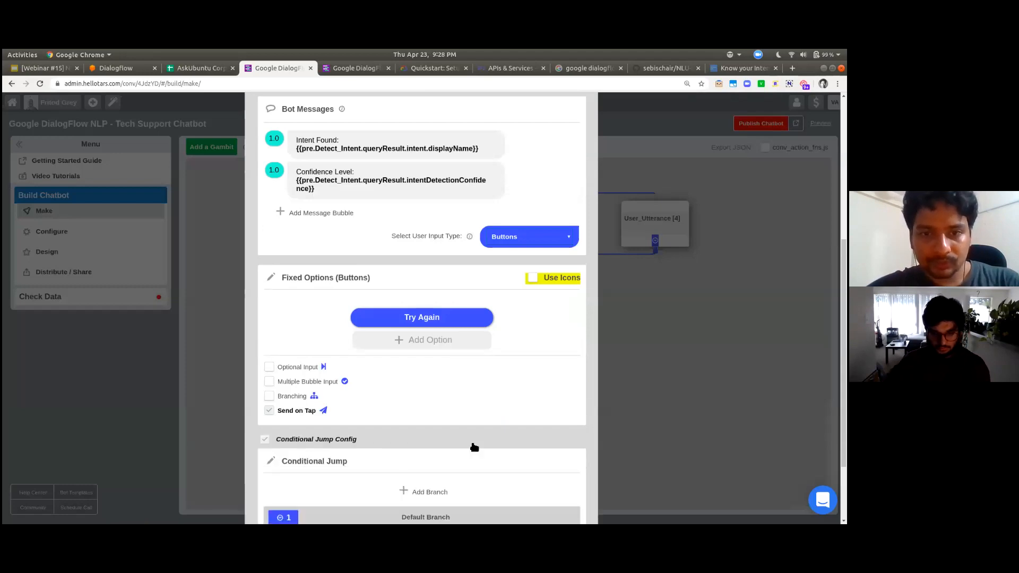
scroll(474, 449, down, 2)
click(428, 399)
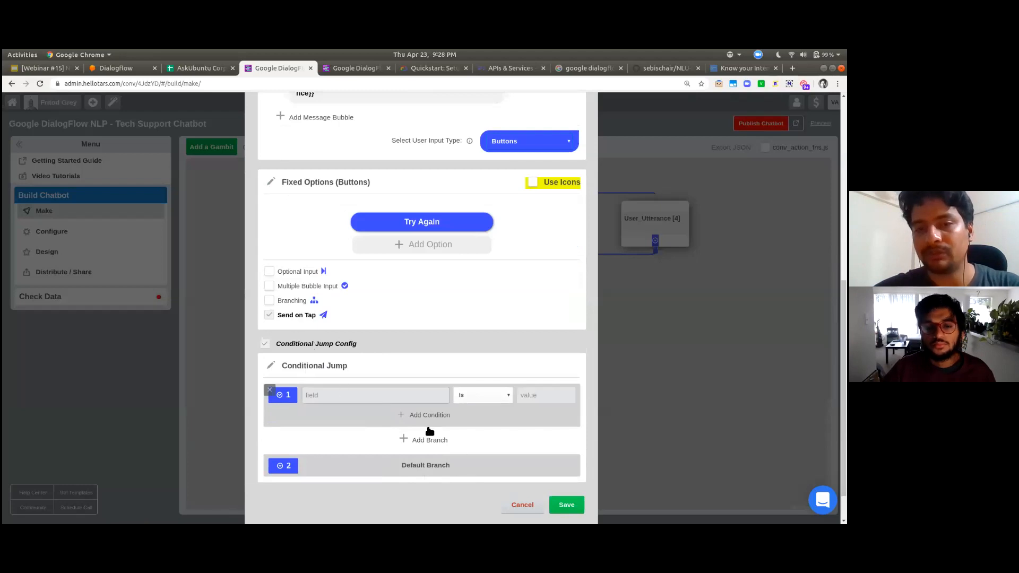
Switch to the chatbot's live conversation page and reload it, confirming that the current session is left
key(ctrl+Tab)
key(ctrl+r)
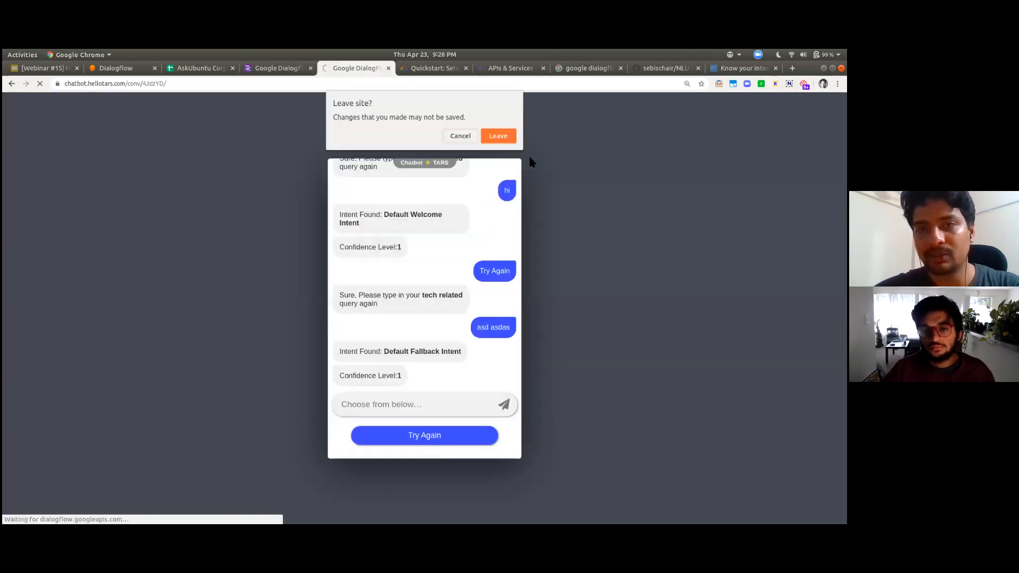
click(496, 136)
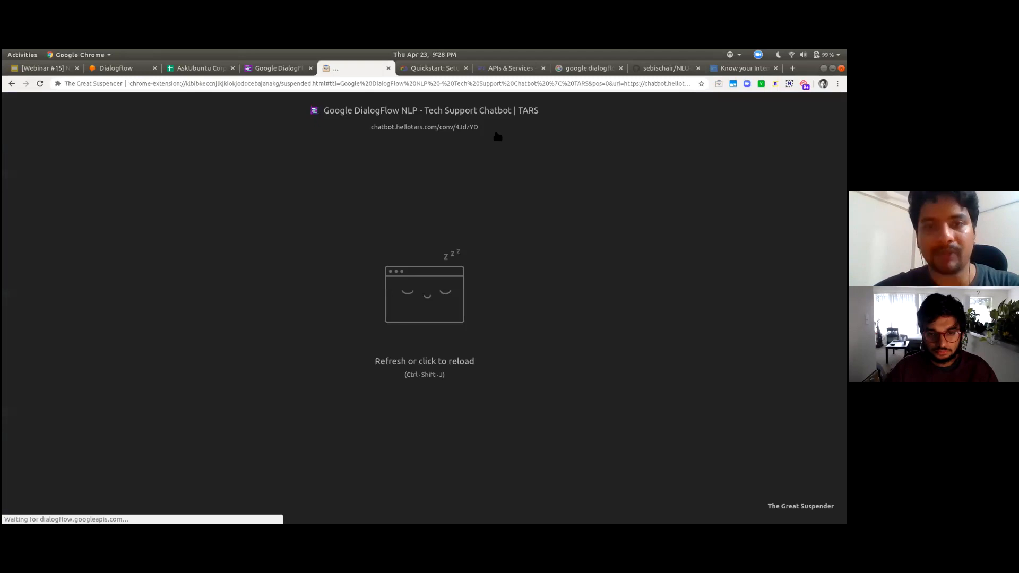
Return to the chatbot builder and add four more empty branches to the Detect_Intent gambit's conditional jump
key(ctrl+shift+Tab)
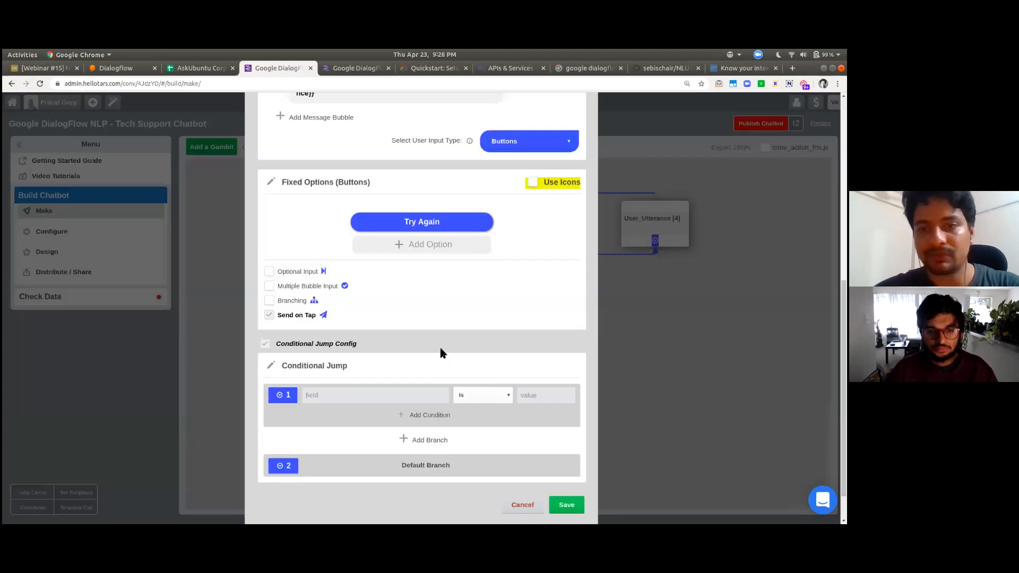
click(435, 441)
scroll(471, 460, down, 2)
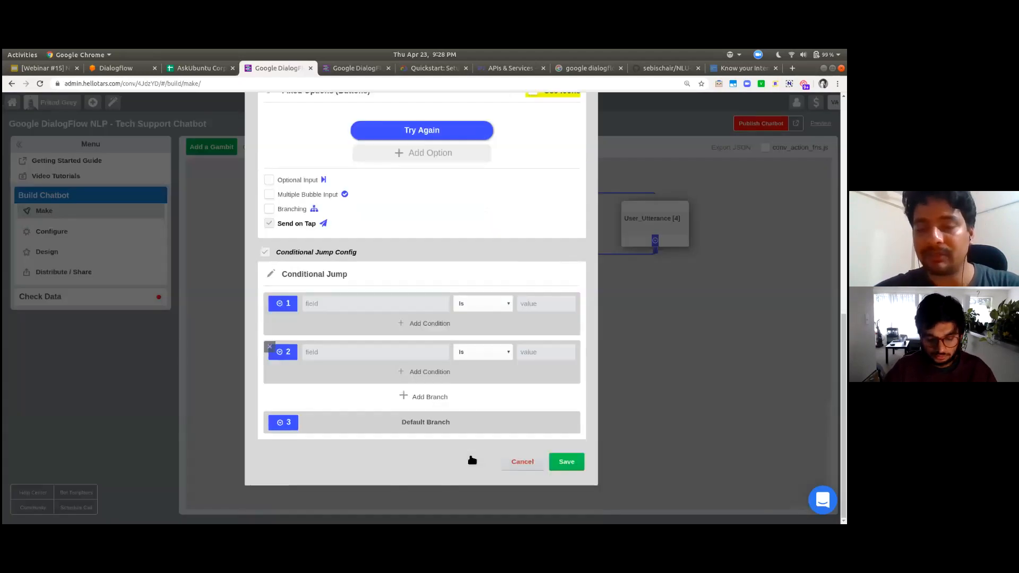
click(423, 402)
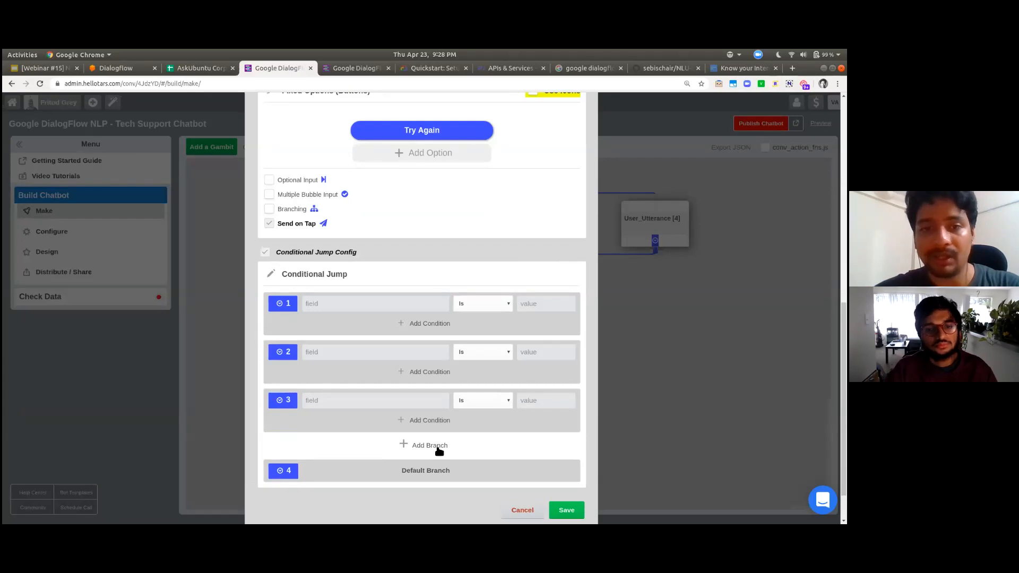
click(439, 450)
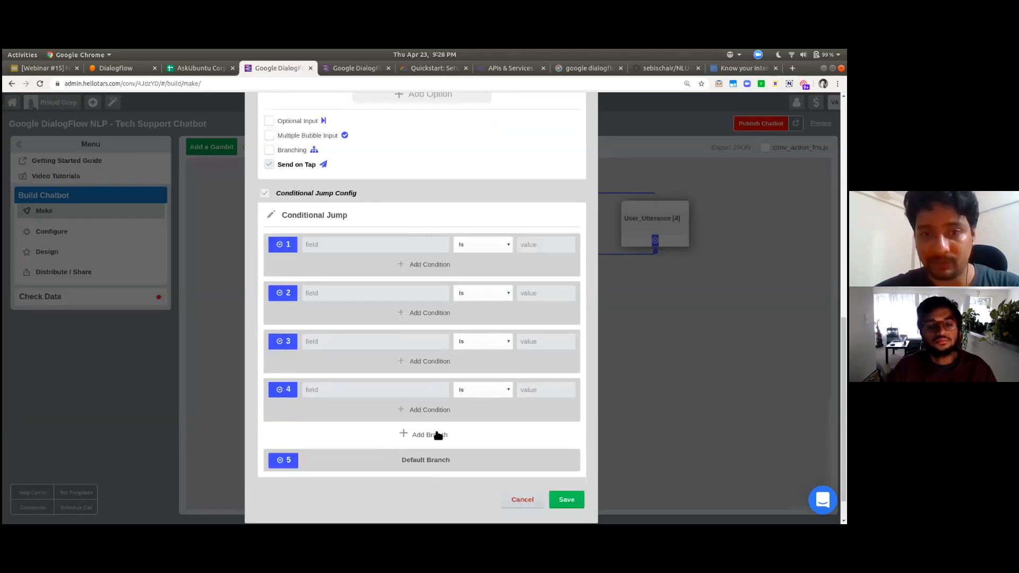
click(430, 435)
Copy the intent variable {{pre.Detect_Intent.queryResult.intent.displayName}} from the first bot message into the field of branch 1's condition
scroll(378, 292, up, 5)
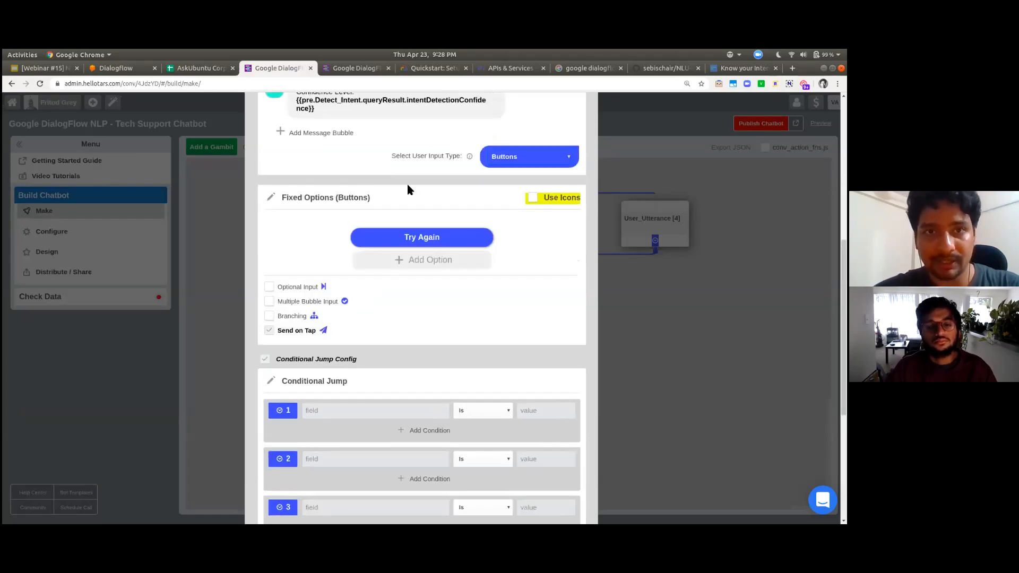
scroll(409, 189, up, 2)
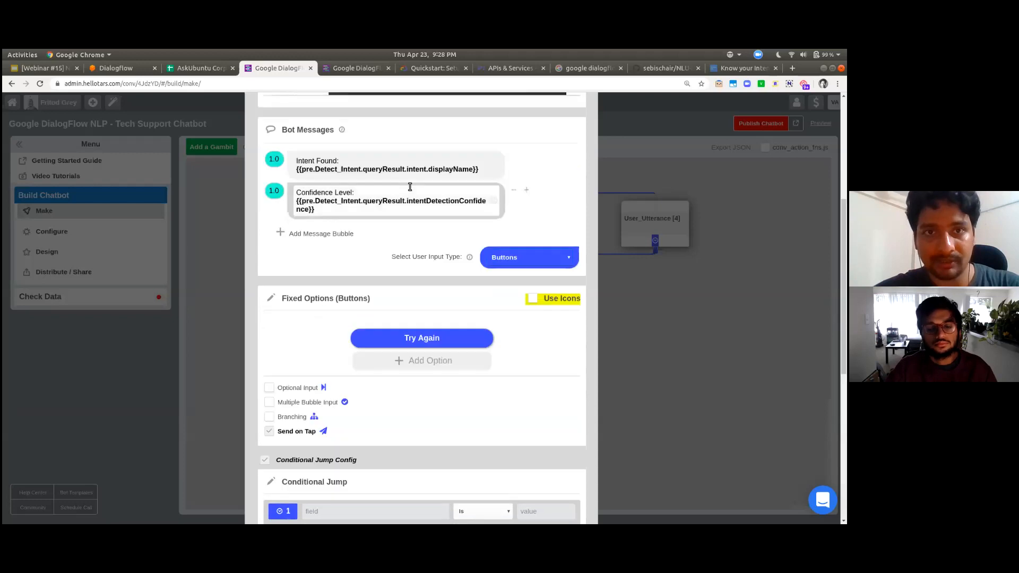
triple_click(438, 169)
key(ctrl+c)
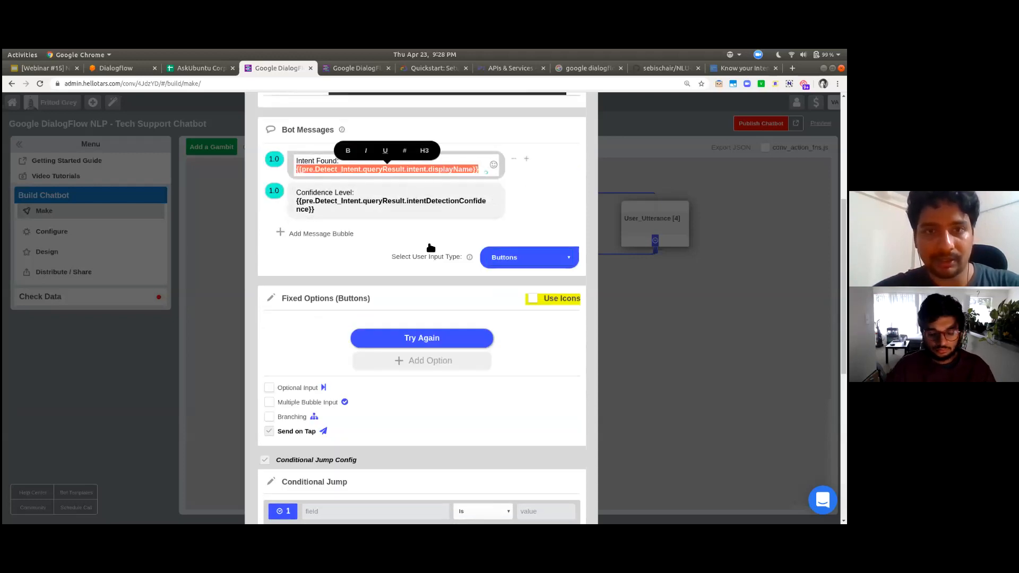
scroll(427, 261, down, 6)
click(352, 194)
key(ctrl+v)
Set the condition field of branches 2 to 5 to {{pre.Detect_Intent.queryResult.intent.displayName}}
click(360, 248)
text({{pre.Detect_Intent.queryResult.intent.displayName}})
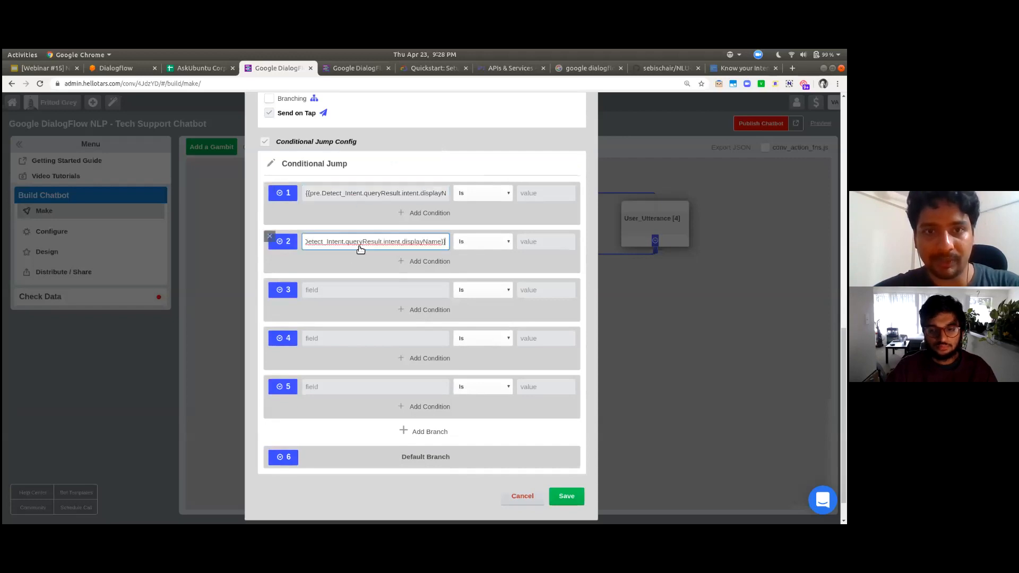
click(351, 289)
text({{pre.Detect_Intent.queryResult.intent.displayName}})
click(339, 345)
text({{pre.Detect_Intent.queryResult.intent.displayName}})
click(330, 386)
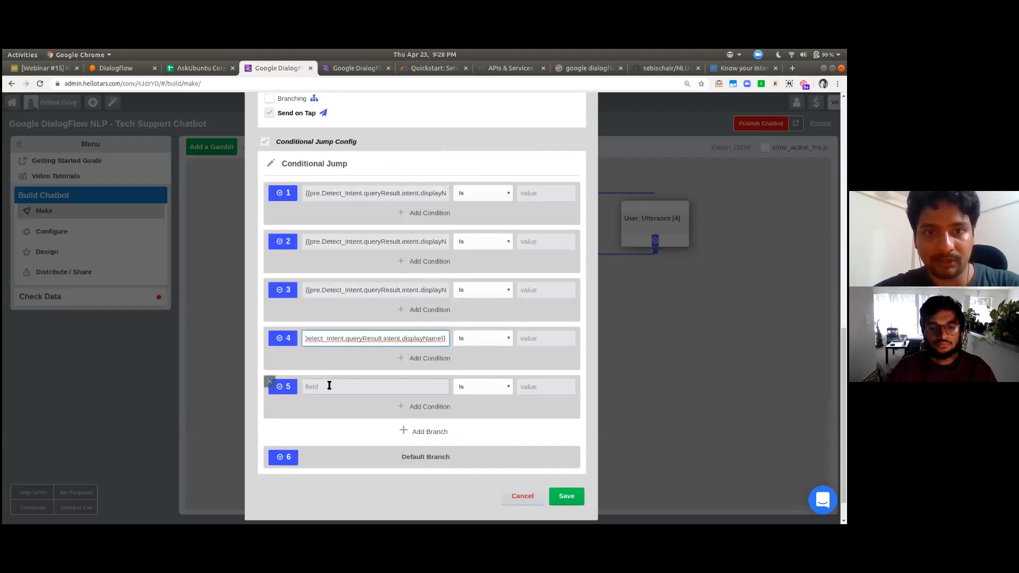
text({{pre.Detect_Intent.queryResult.intent.displayName}})
Switch to the Dialogflow agent and open its Software_Recommendation intent to get the value for branch 1
click(547, 195)
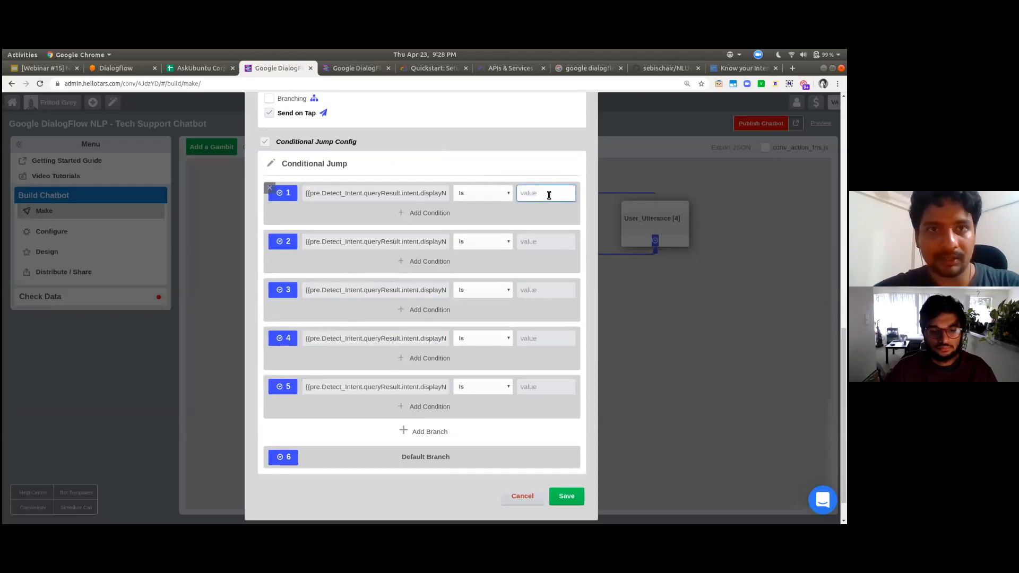
key(ctrl+shift+Tab)
key(ctrl+shift+Tab)
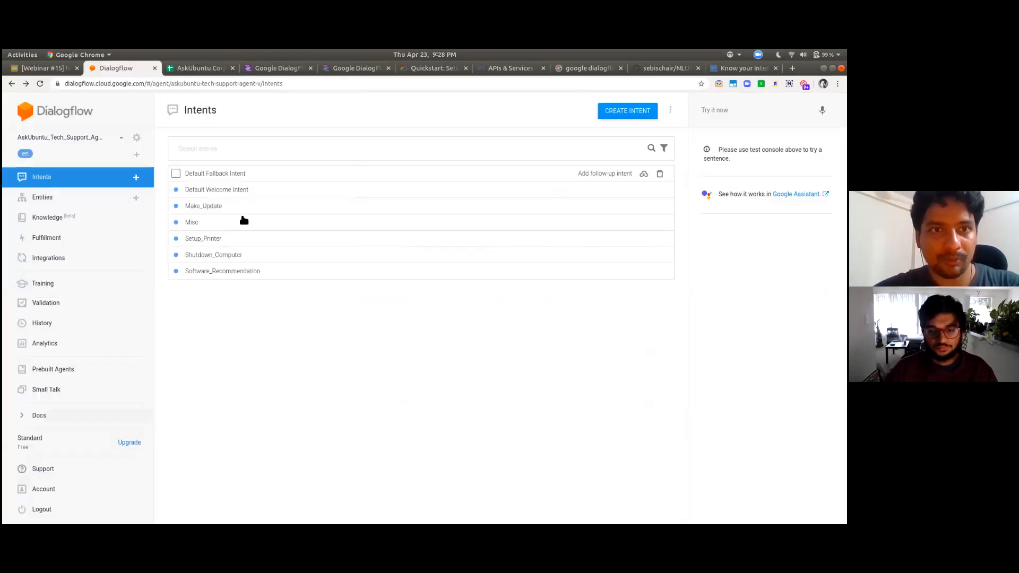
drag(262, 272, 187, 274)
click(187, 274)
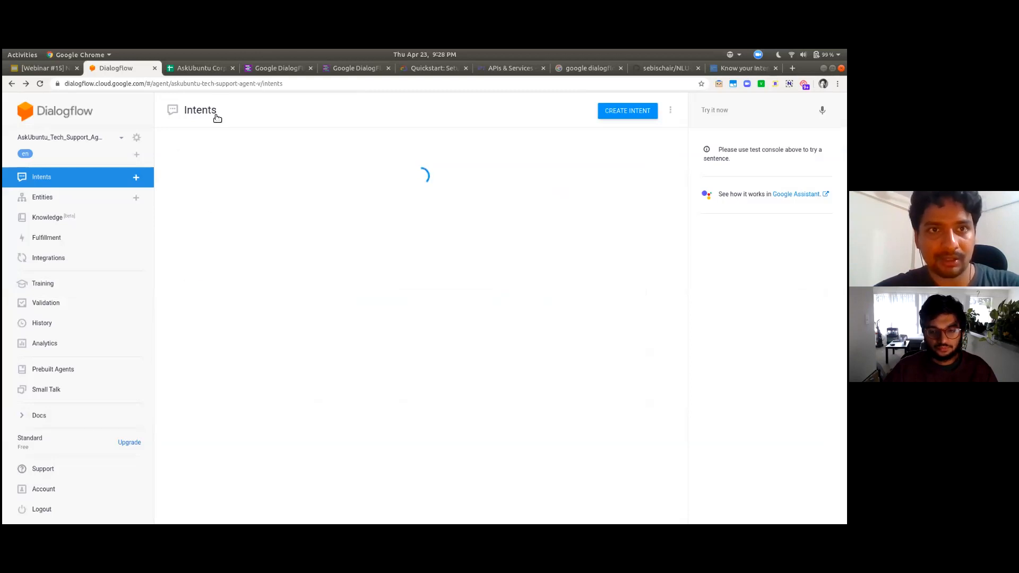
key(ctrl+Tab)
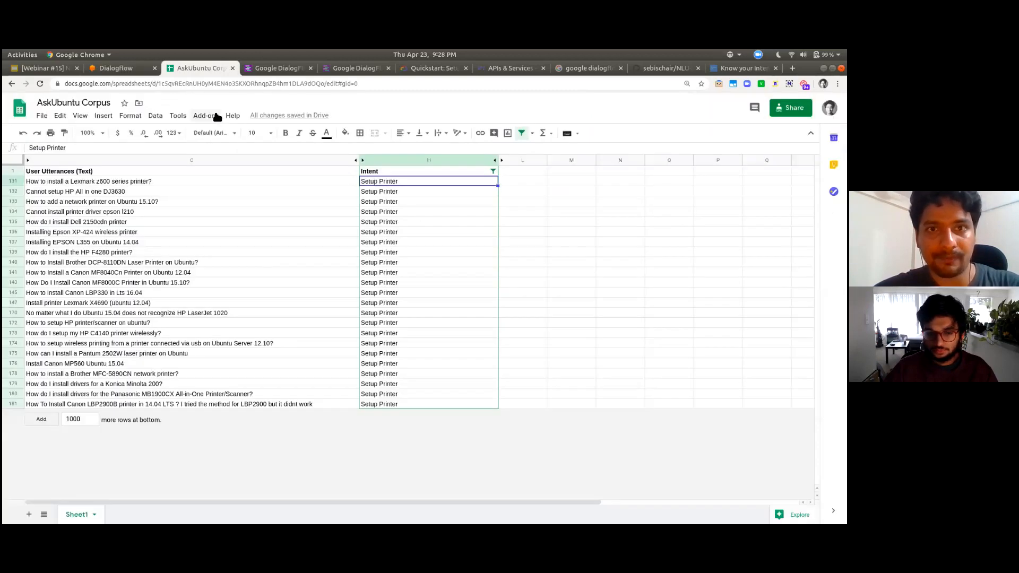
key(ctrl+shift+Tab)
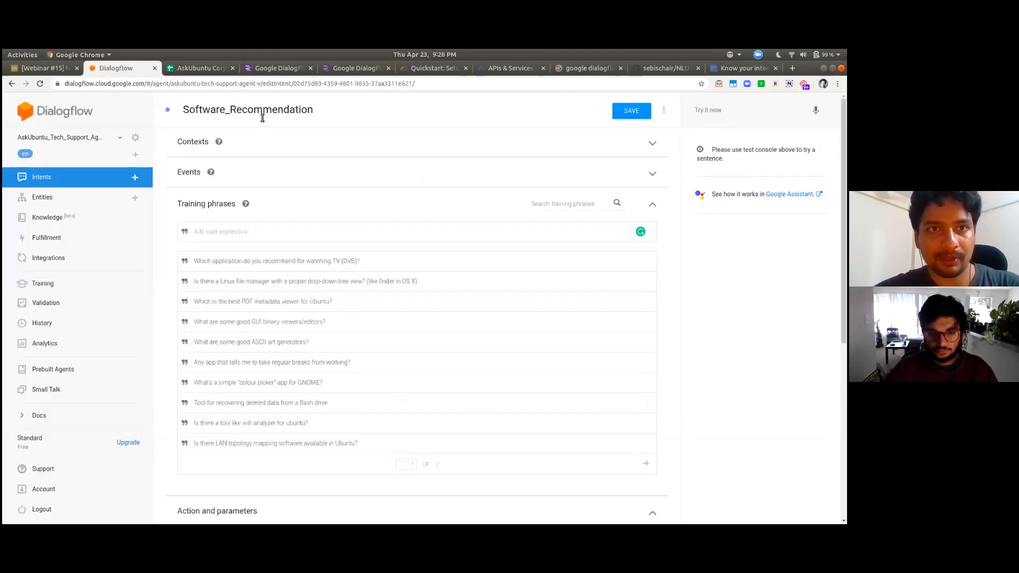
Copy the intent name Software_Recommendation and enter it as branch 1's value in the chatbot's conditional jump
double_click(262, 112)
key(ctrl+c)
key(ctrl+Tab)
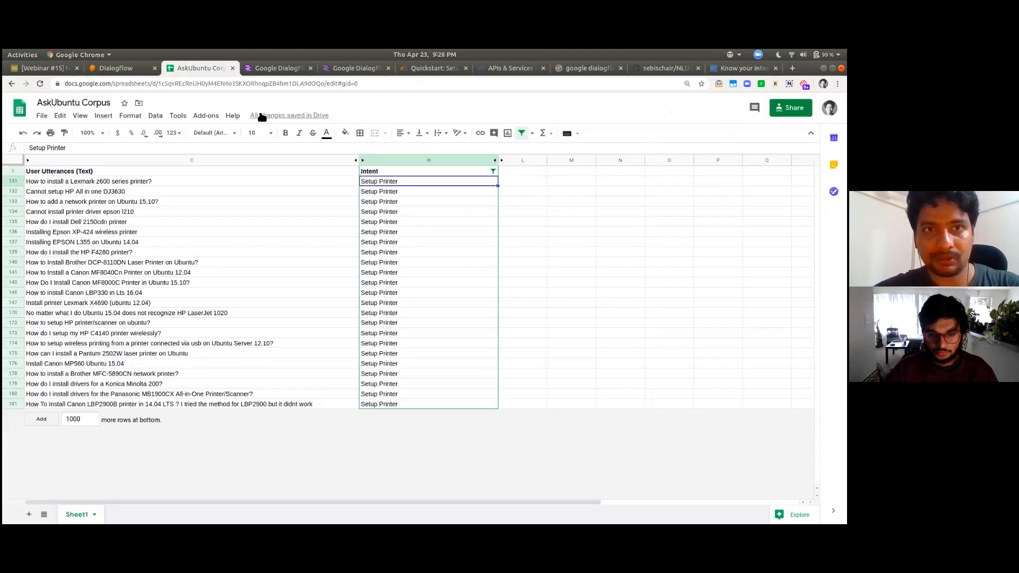
key(ctrl+Tab)
key(ctrl+v)
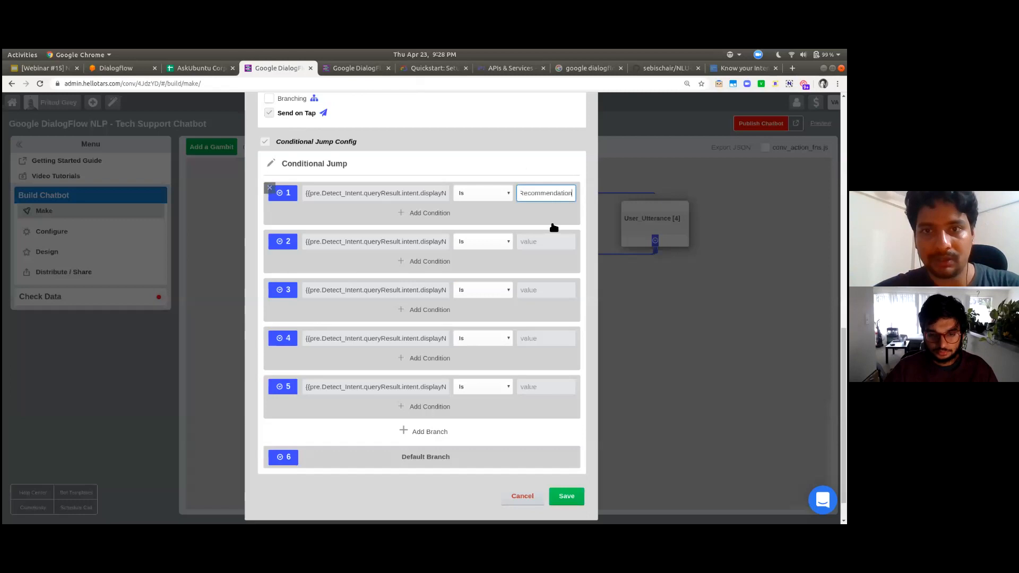
click(546, 240)
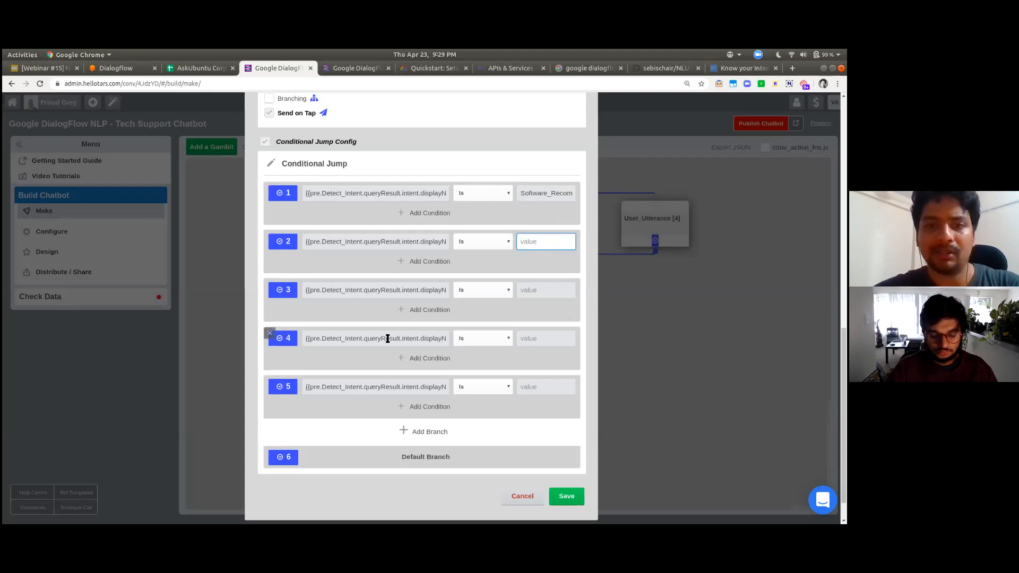
key(ctrl+Page_Up)
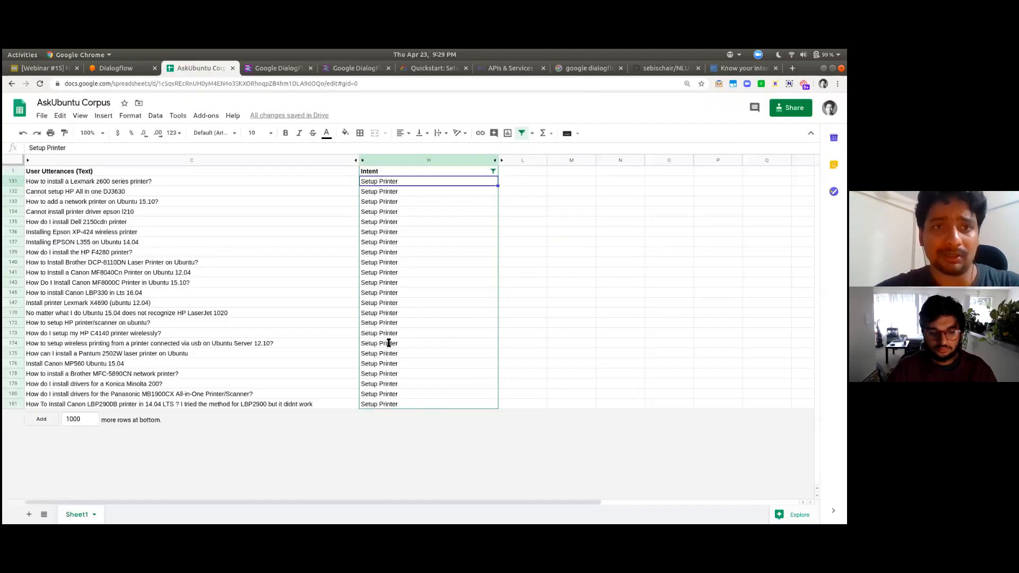
key(ctrl+Page_Up)
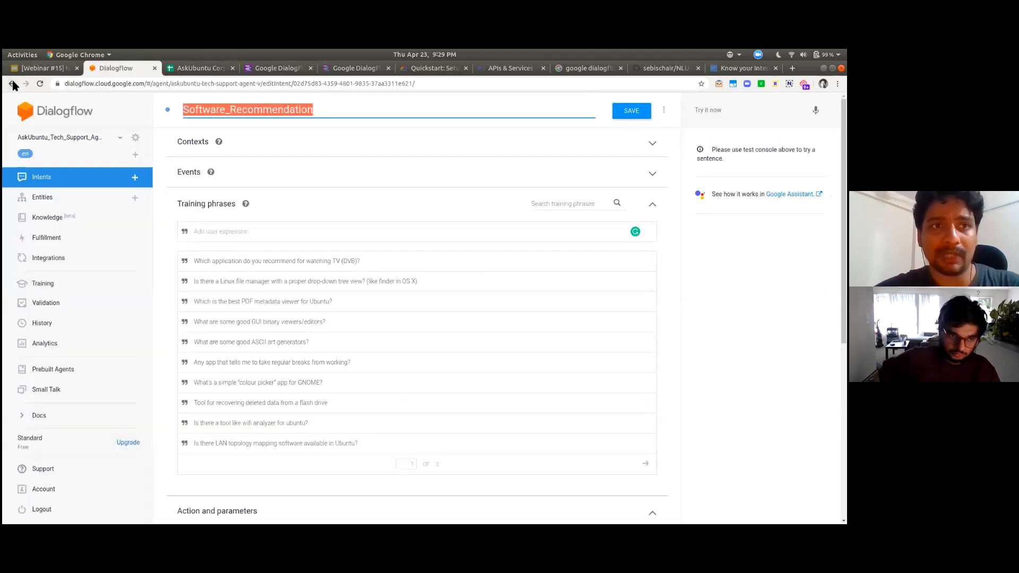
key(ctrl+Page_Down)
key(ctrl+Page_Down)
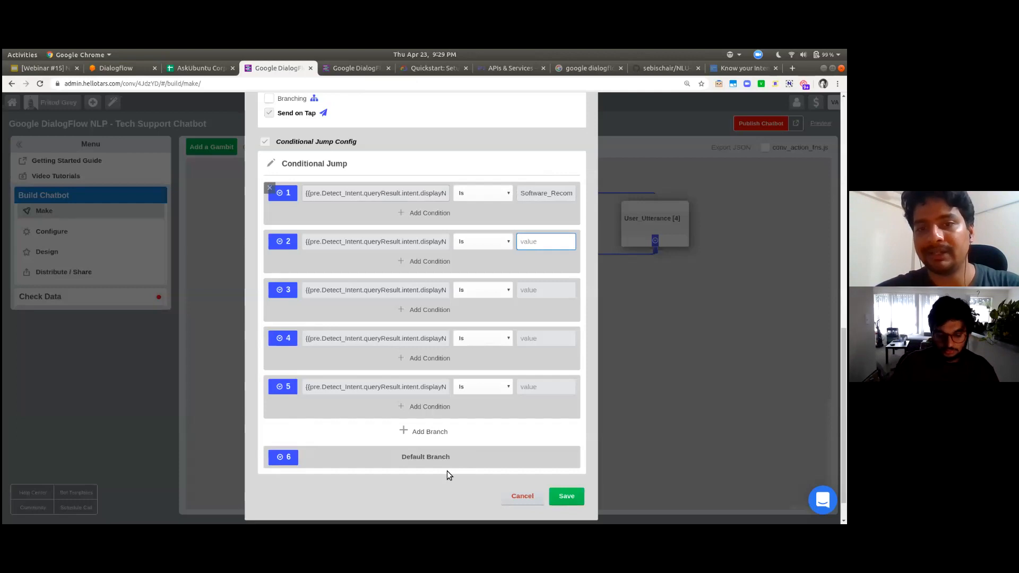
Save the Detect_Intent gambit, then reopen it to review the conditional jump branches and close it without changes
click(564, 497)
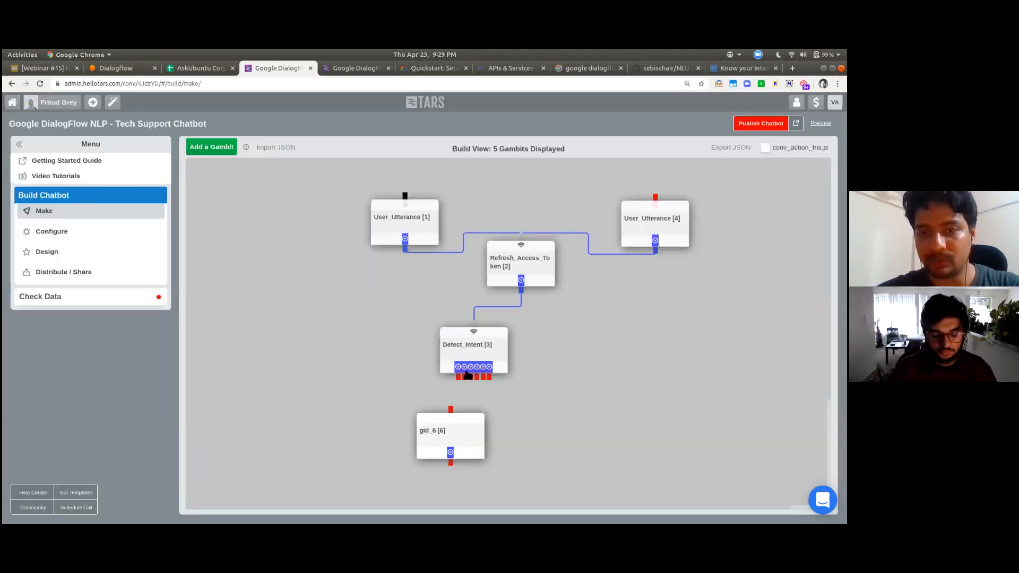
click(467, 347)
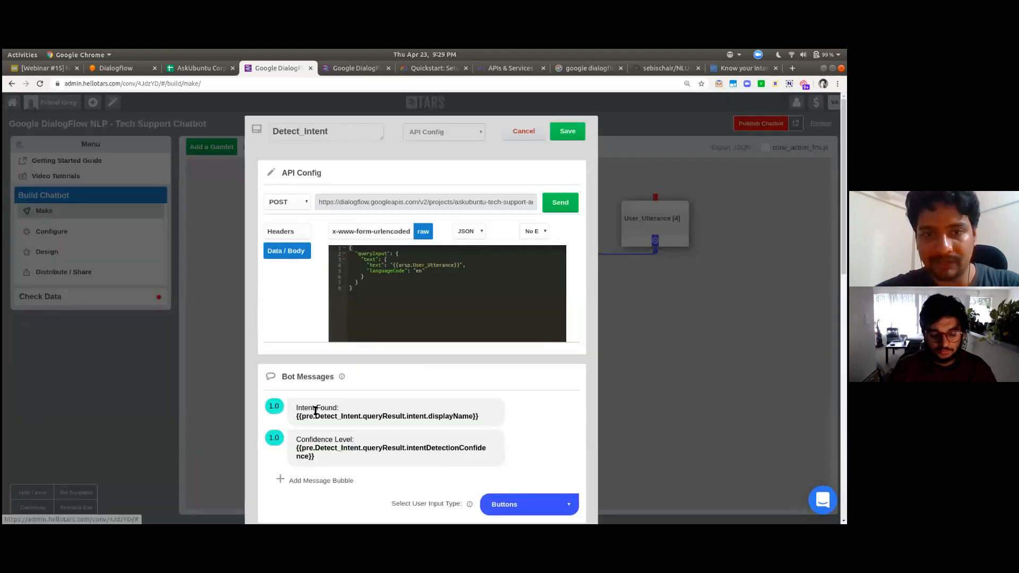
scroll(312, 378, down, 10)
scroll(312, 377, down, 1)
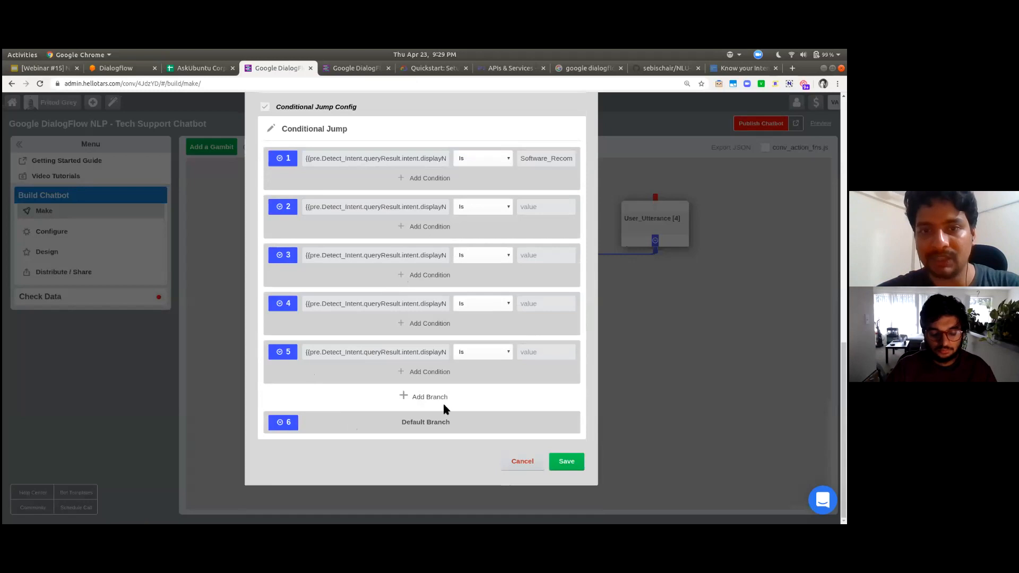
click(514, 463)
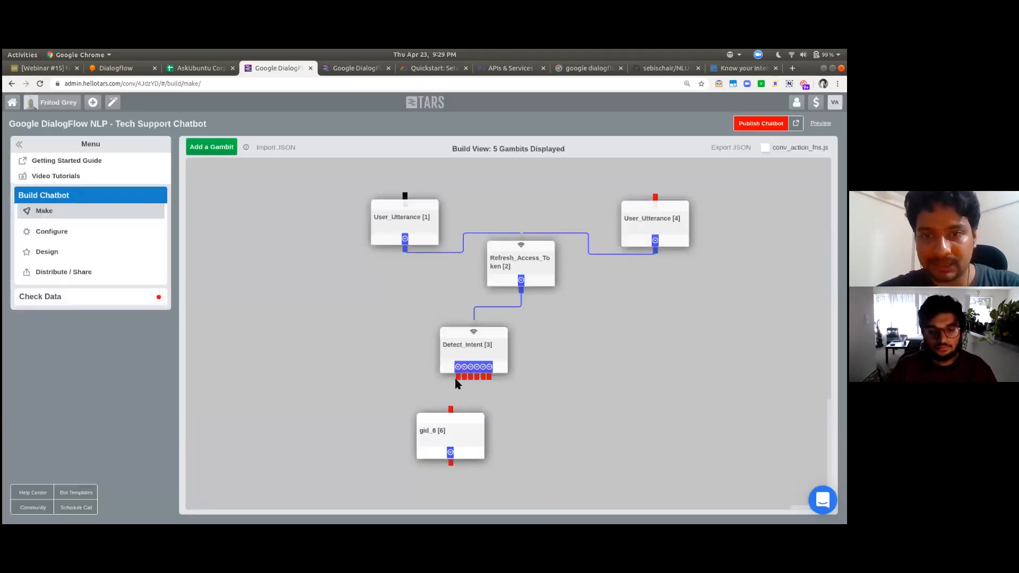
Move the gid_6 gambit to the lower left of Detect_Intent and add two new gambits in a row beside it
drag(466, 433, 333, 419)
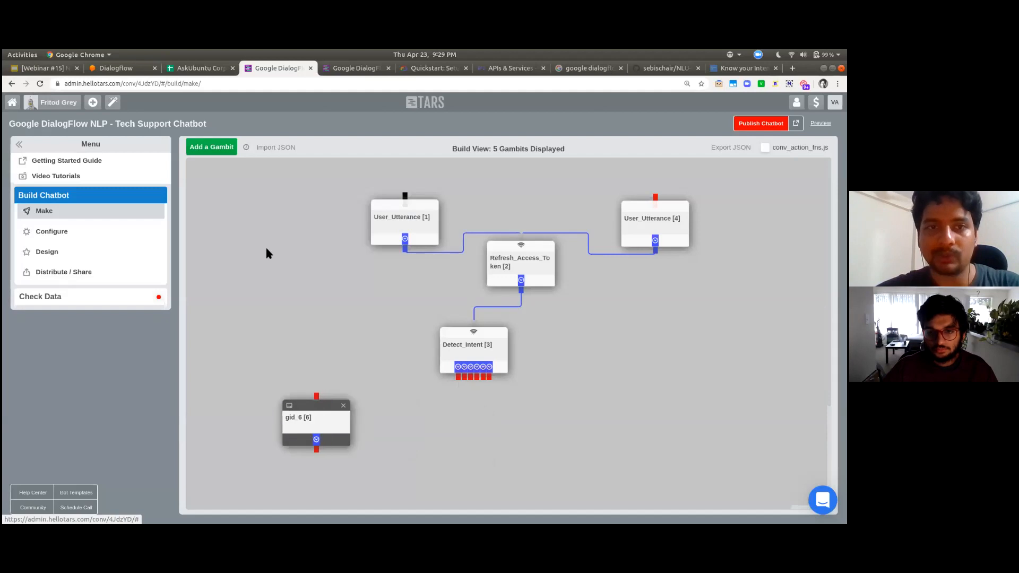
click(210, 154)
drag(254, 197, 428, 418)
click(207, 144)
drag(235, 210, 523, 456)
Connect Detect_Intent's first three branches to the gid_6, gid_7 and gid_8 gambits, in that order
drag(457, 380, 326, 414)
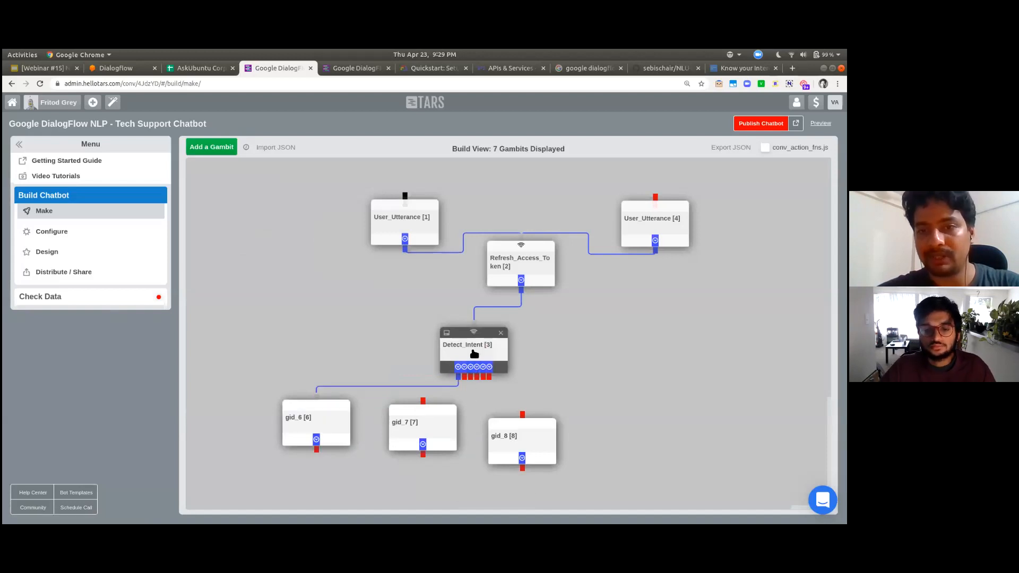
drag(464, 377, 420, 440)
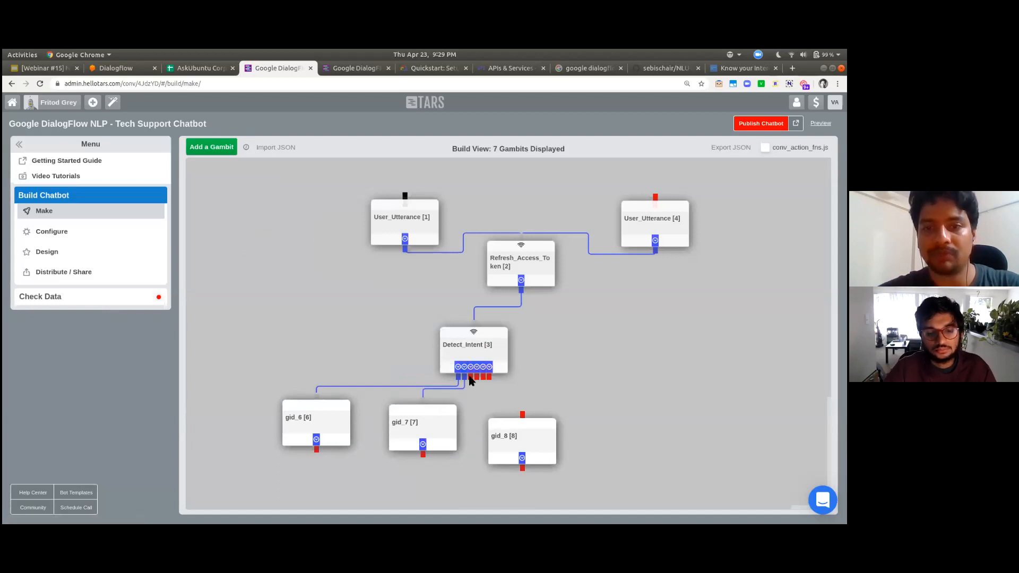
drag(470, 380, 514, 429)
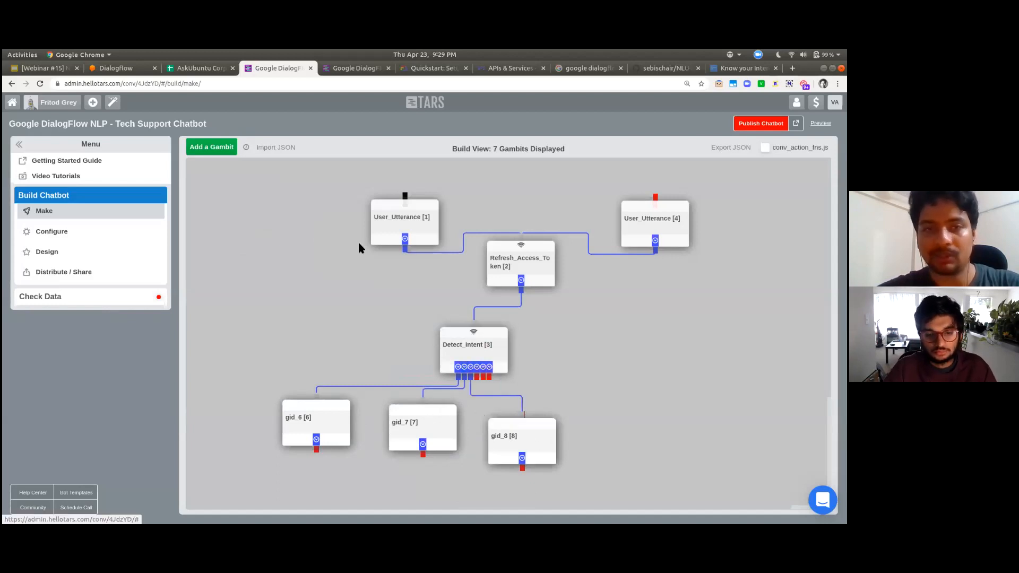
Add another gambit to the right of Detect_Intent and connect the sixth, default branch to it
click(211, 147)
drag(253, 205, 704, 452)
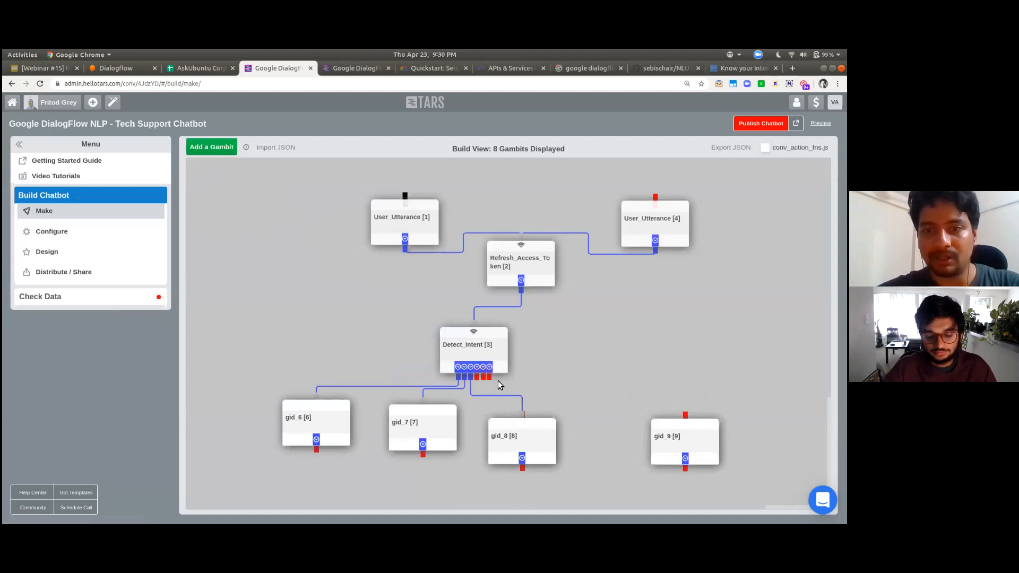
drag(489, 377, 704, 359)
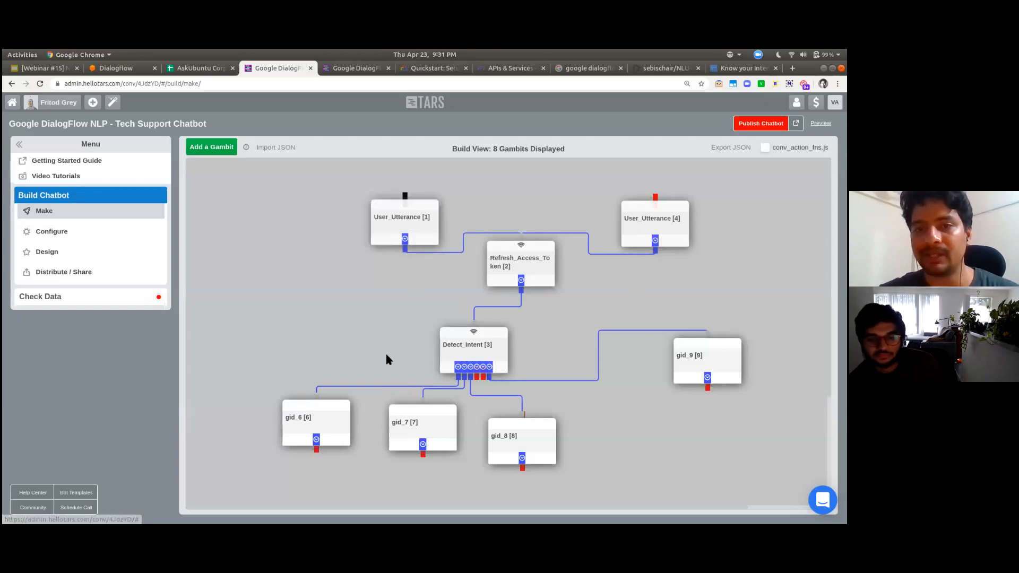
scroll(385, 352, down, 1)
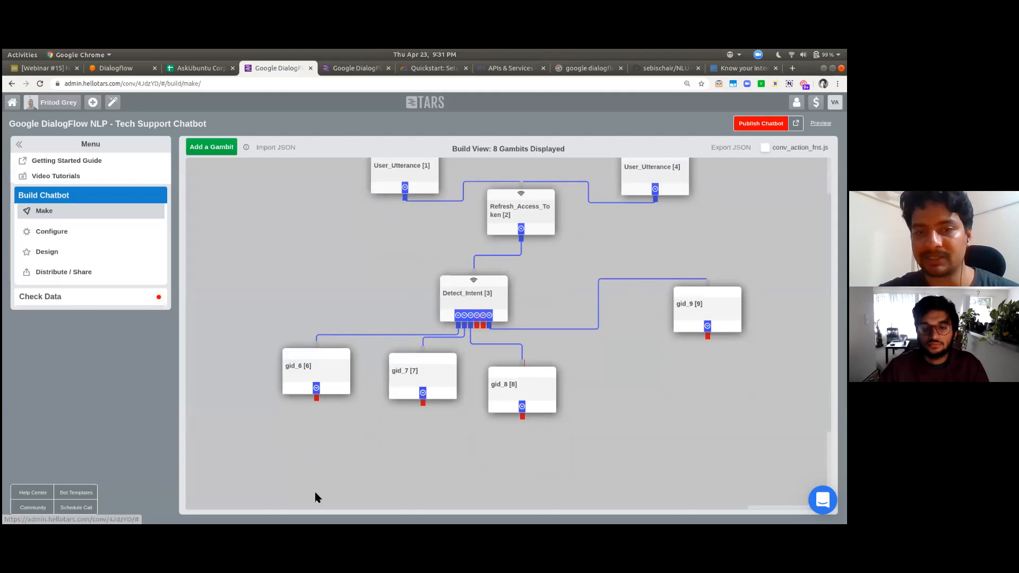
scroll(293, 496, down, 1)
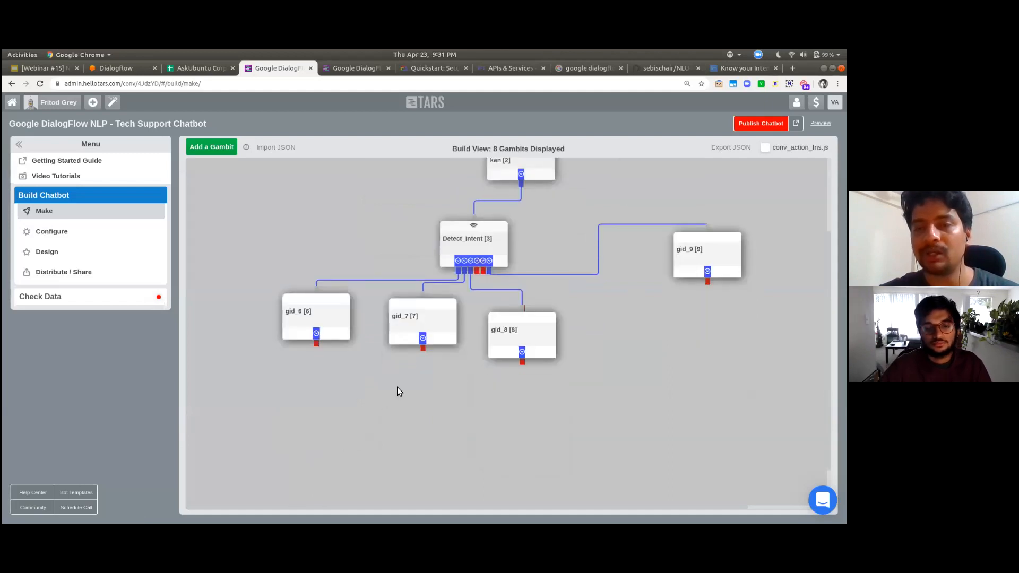
scroll(398, 388, up, 1)
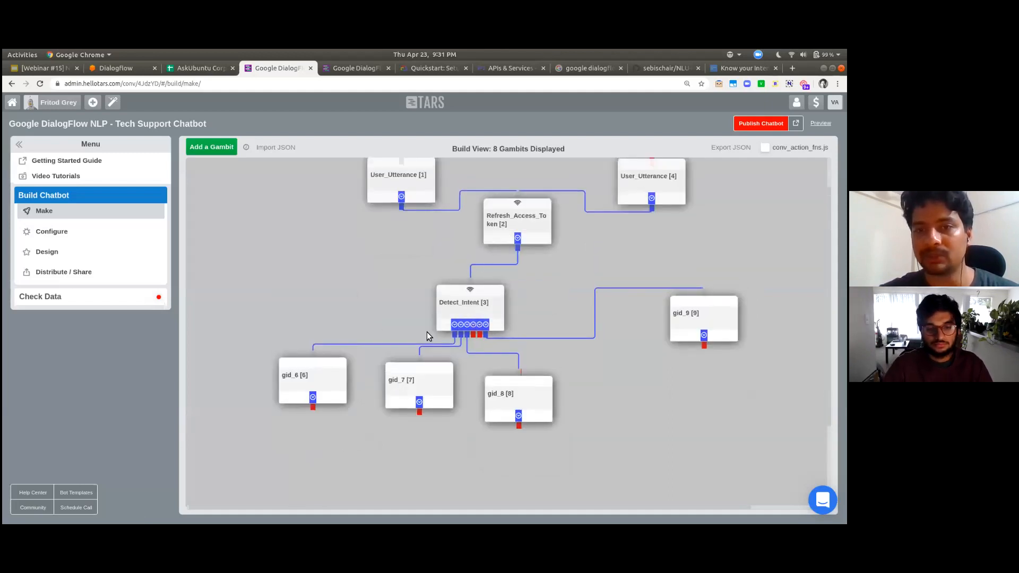
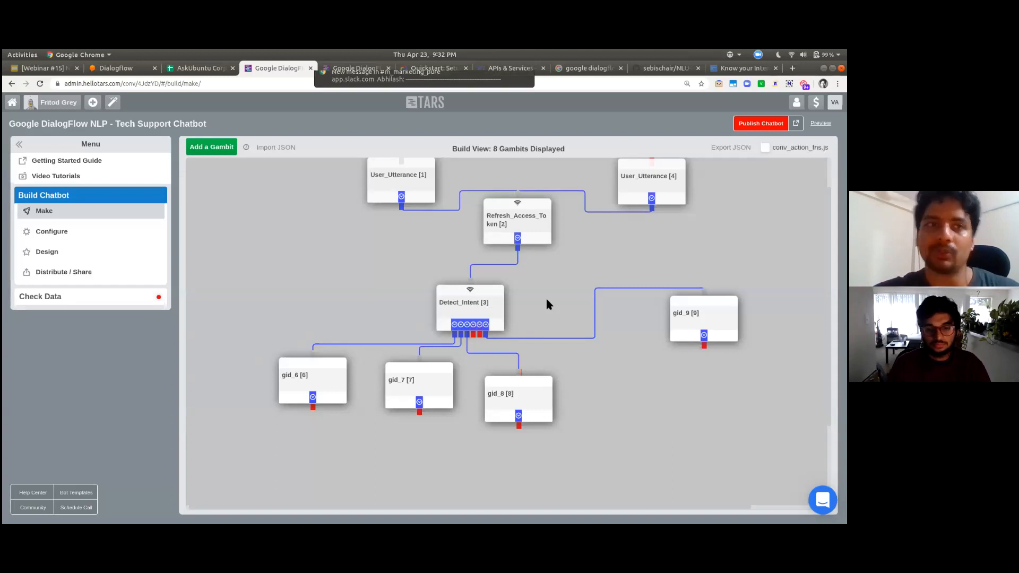
mouse_move(524, 75)
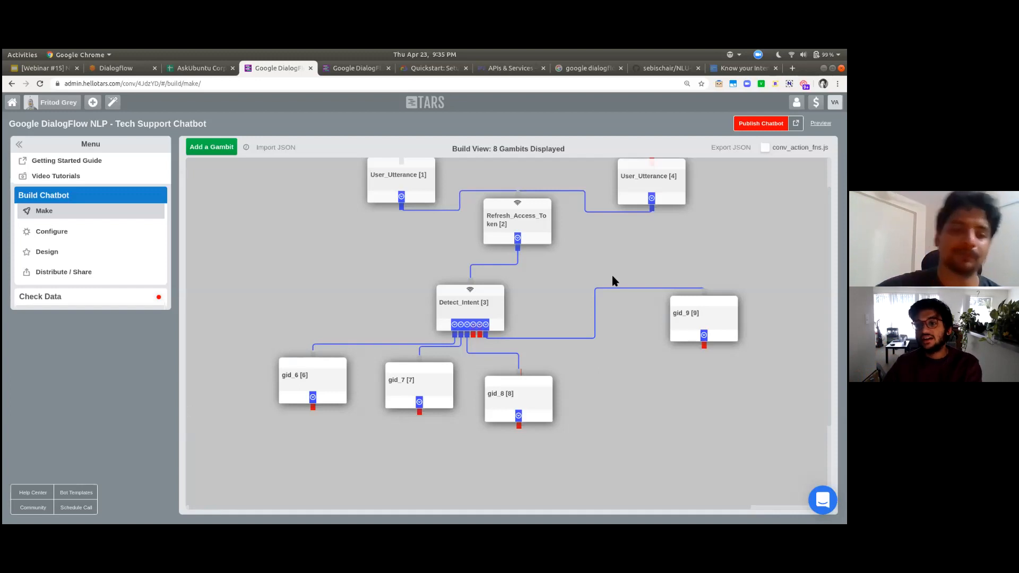
Switch to the AskUbuntu Corpus spreadsheet, turn off its filter, look through the unfiltered utterances and intents, and return to the chatbot builder
key(ctrl+Page_Up)
click(528, 357)
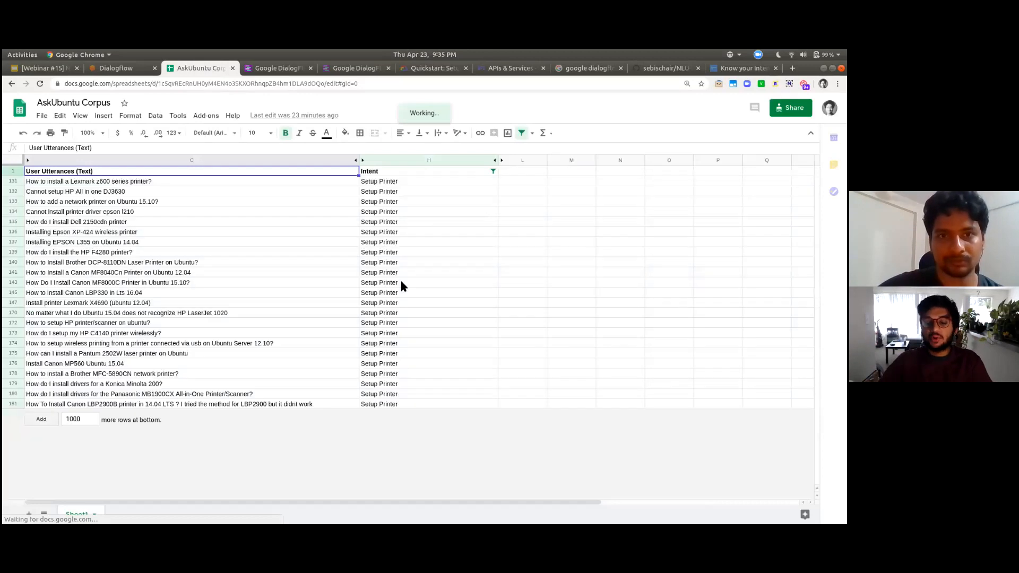
click(400, 280)
click(398, 234)
key(ctrl+shift+Down)
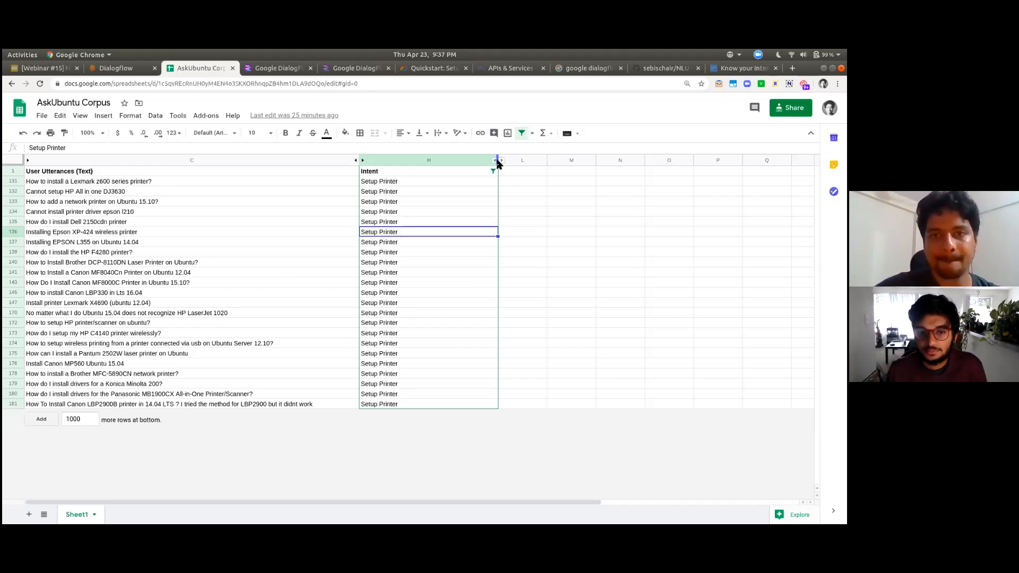
click(522, 137)
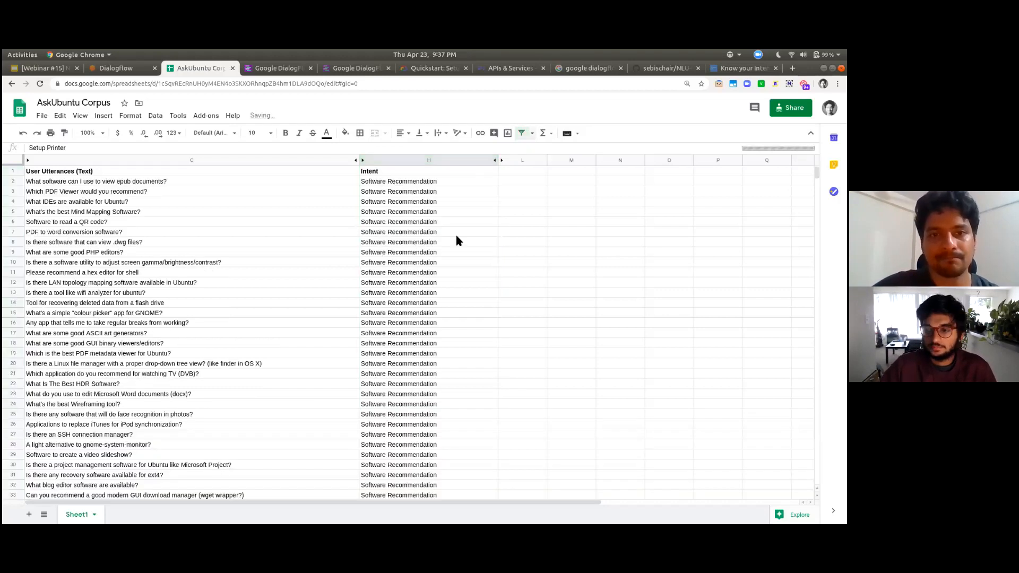
scroll(443, 344, down, 8)
scroll(444, 348, up, 8)
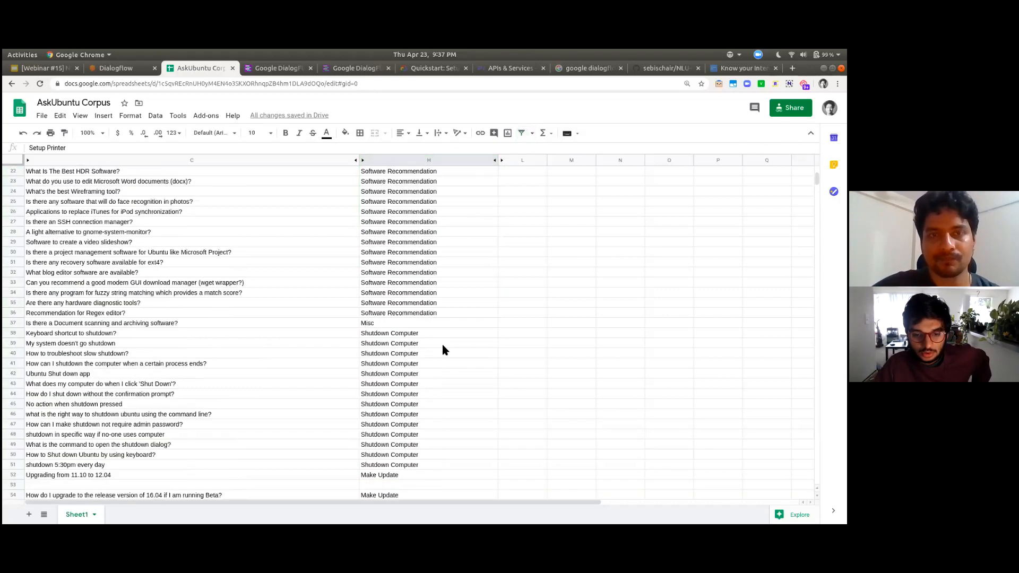
key(ctrl+Tab)
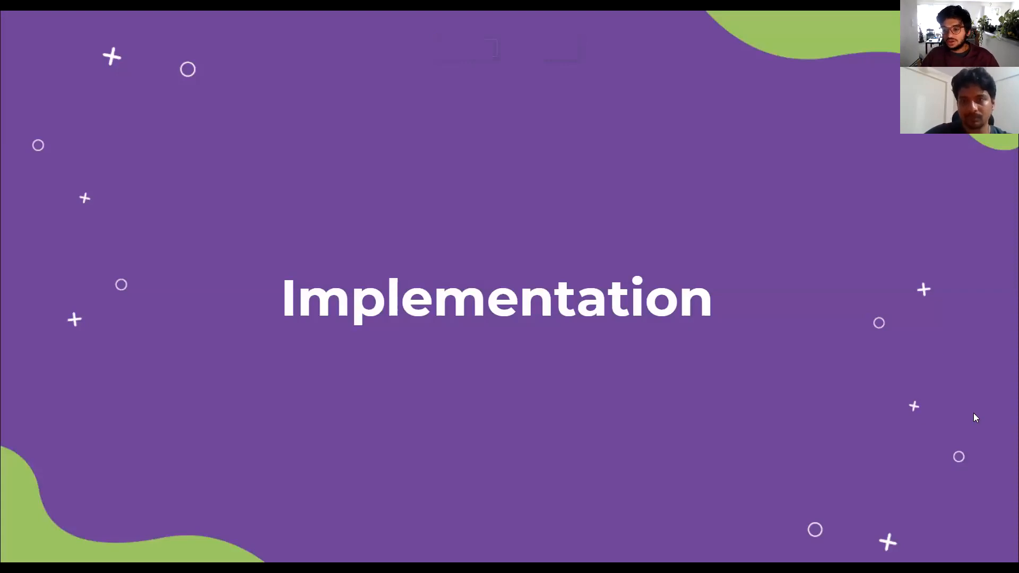
click(952, 401)
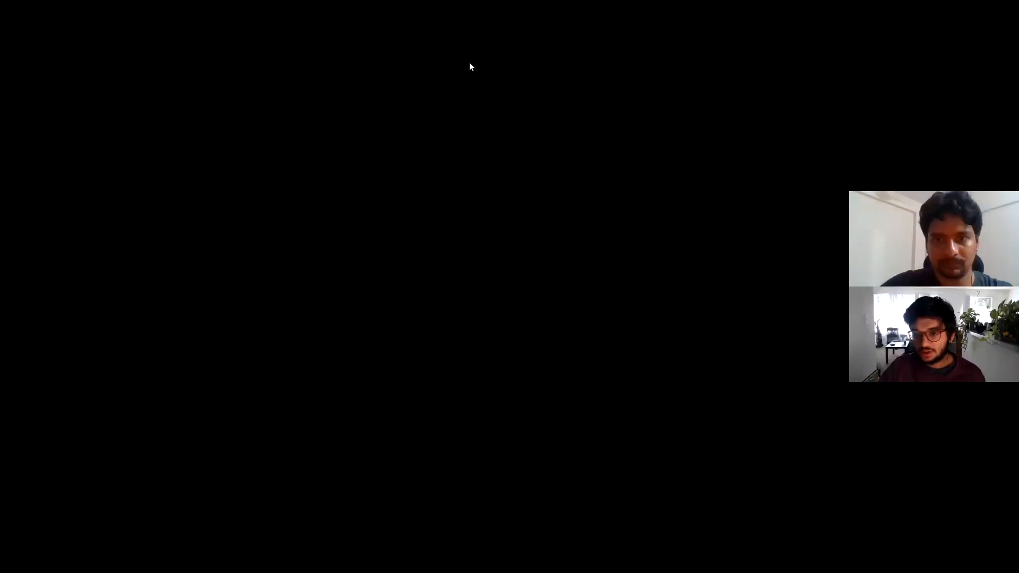
Review the API configuration of the Refresh_Access_Token and Detect_Intent gambits, closing each without changes
scroll(377, 285, up, 2)
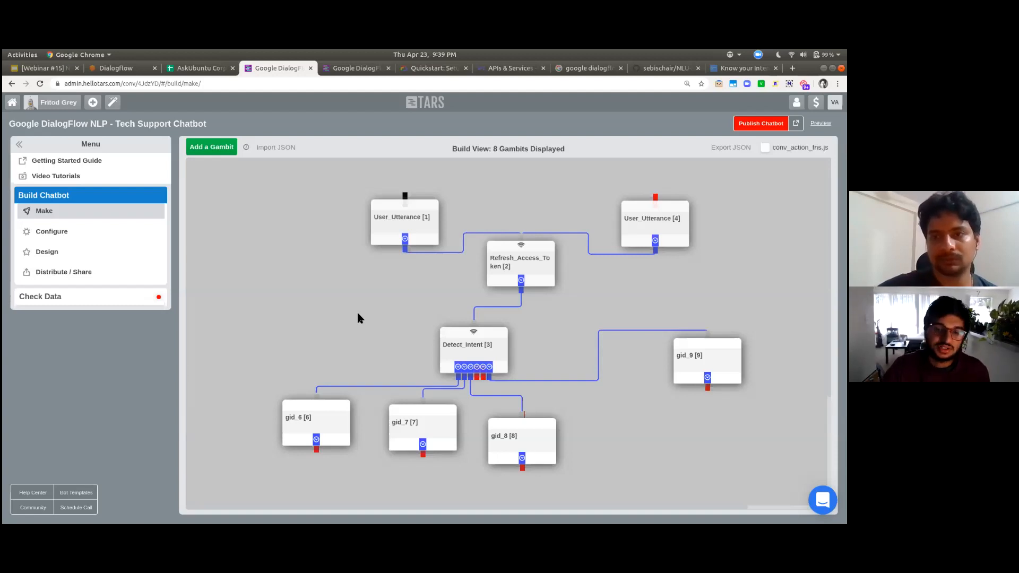
click(516, 276)
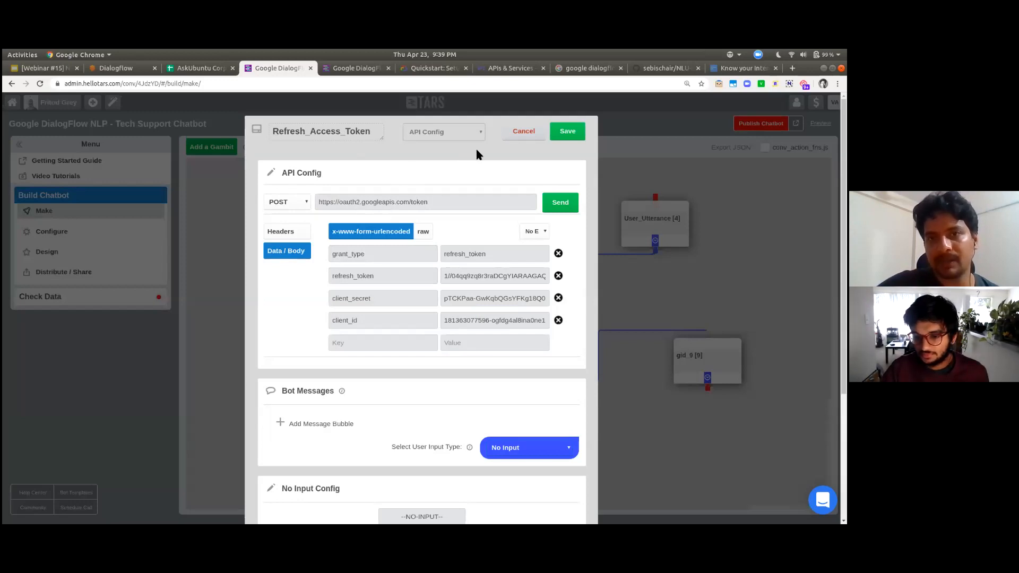
click(525, 134)
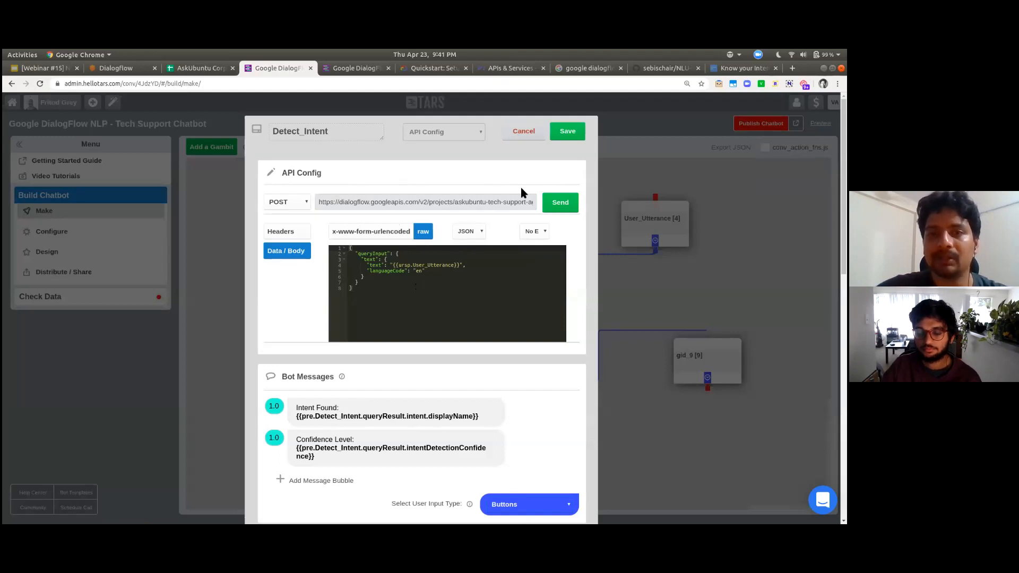
click(523, 132)
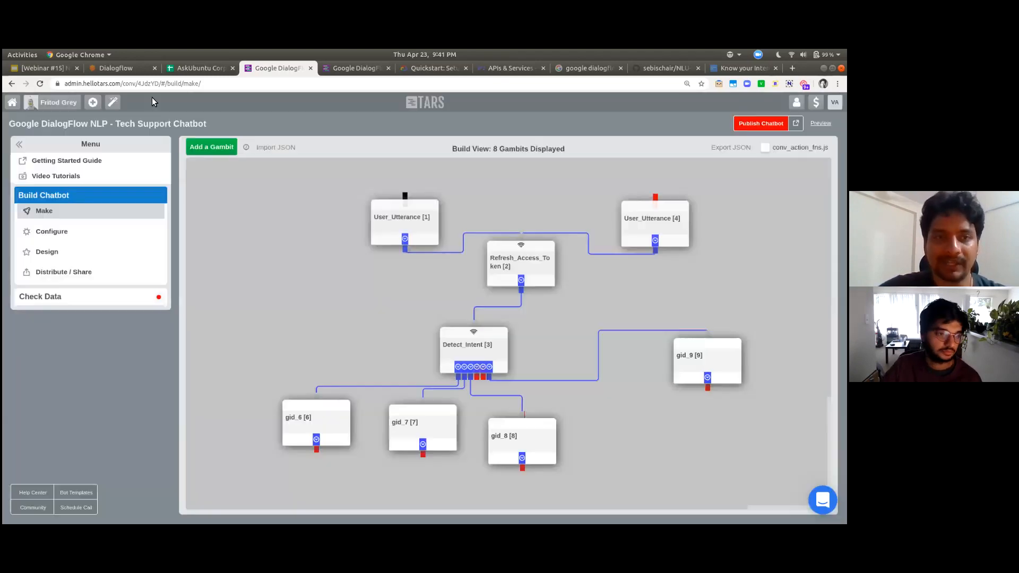
Switch to Dialogflow to review the agent's list of intents and return to the chatbot builder
click(111, 72)
click(190, 209)
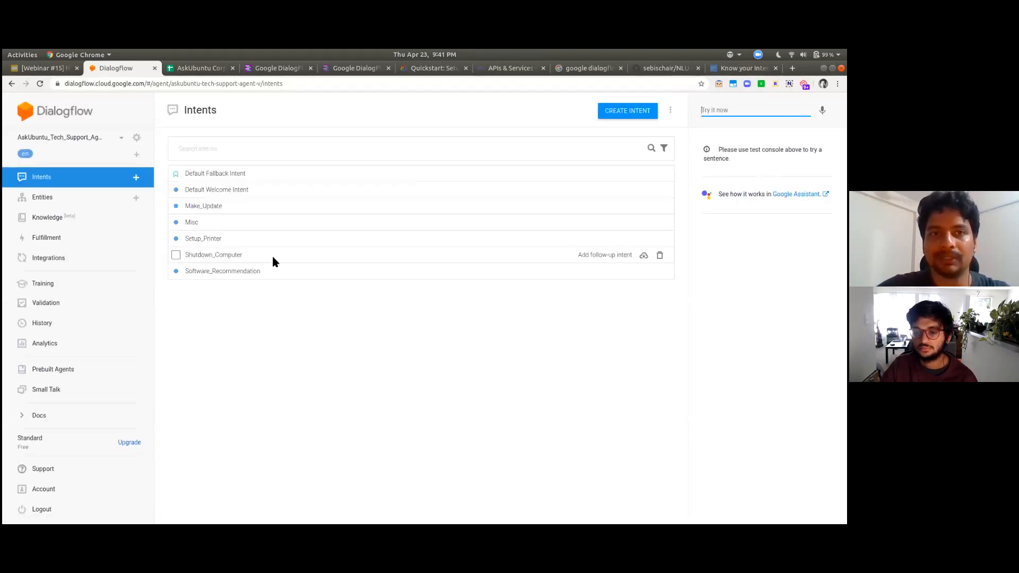
key(ctrl+Tab)
key(ctrl+Tab)
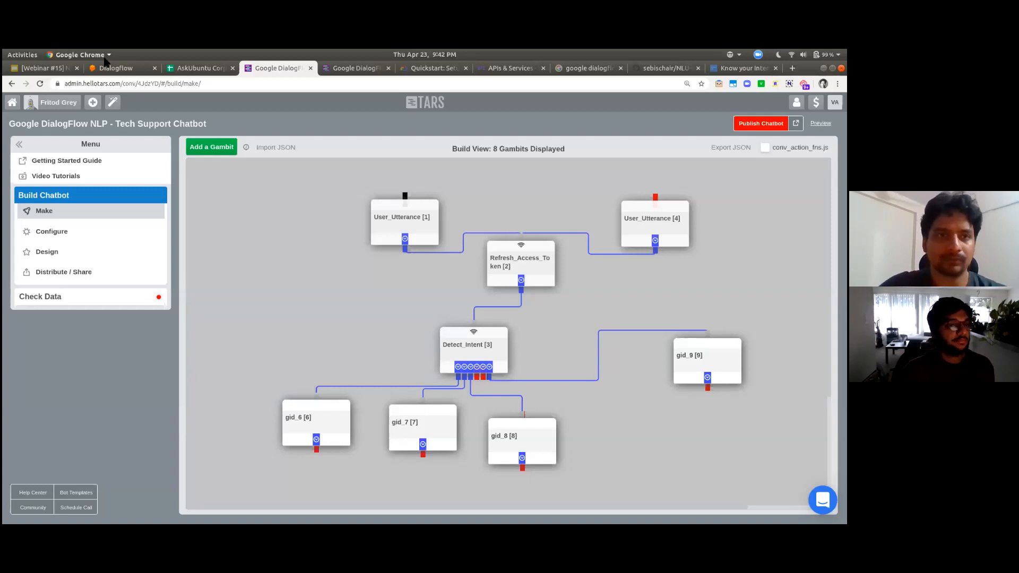
Open the Make_Update intent in Dialogflow, review its training phrases and parameters, and go back to the intents list
click(116, 71)
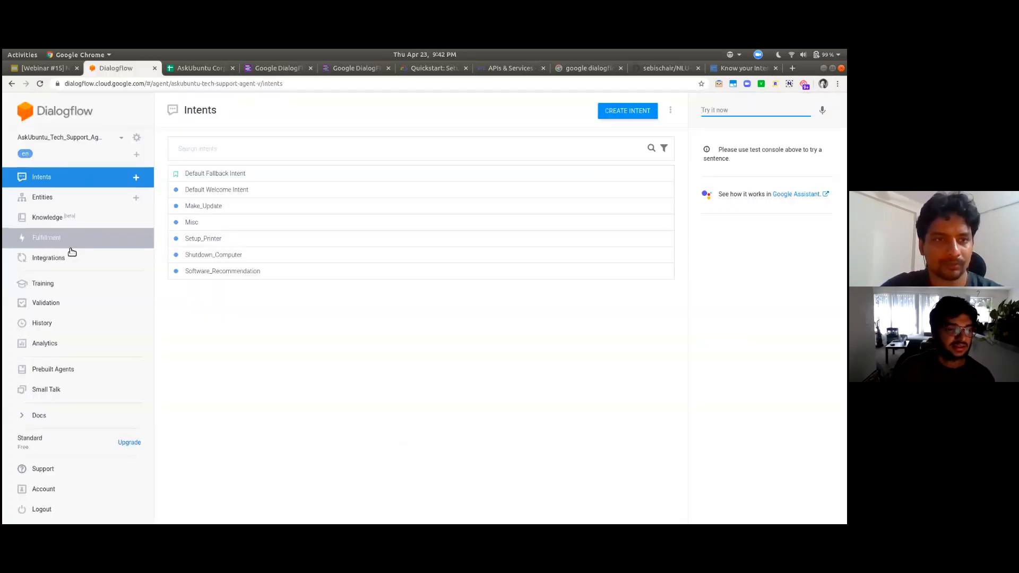
click(219, 208)
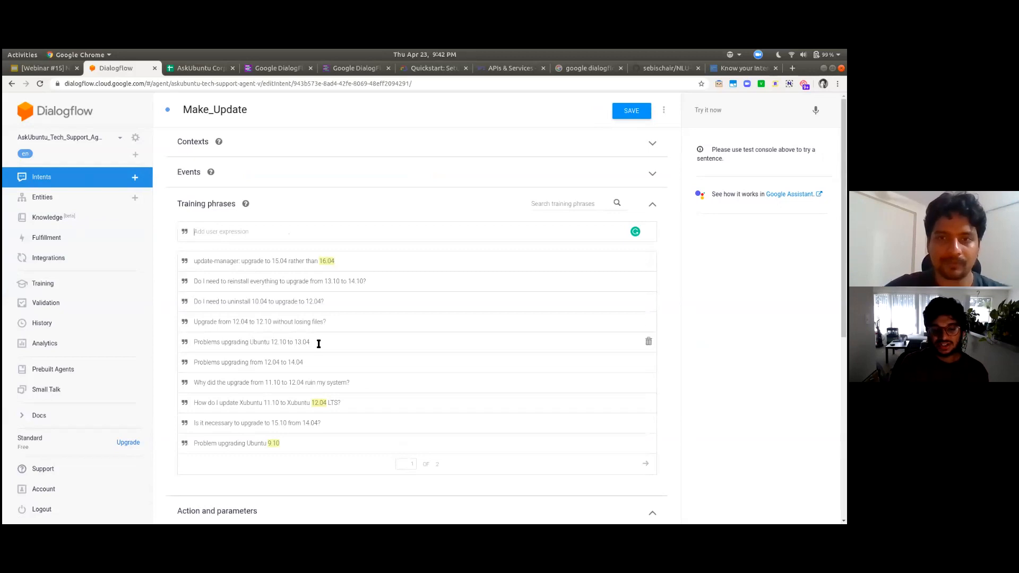
scroll(329, 316, down, 5)
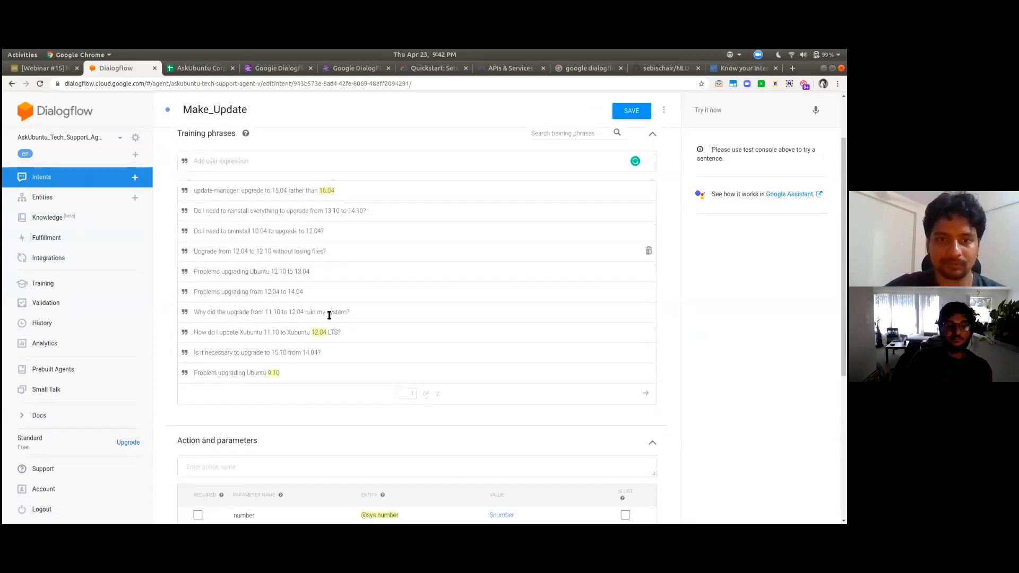
scroll(329, 316, up, 5)
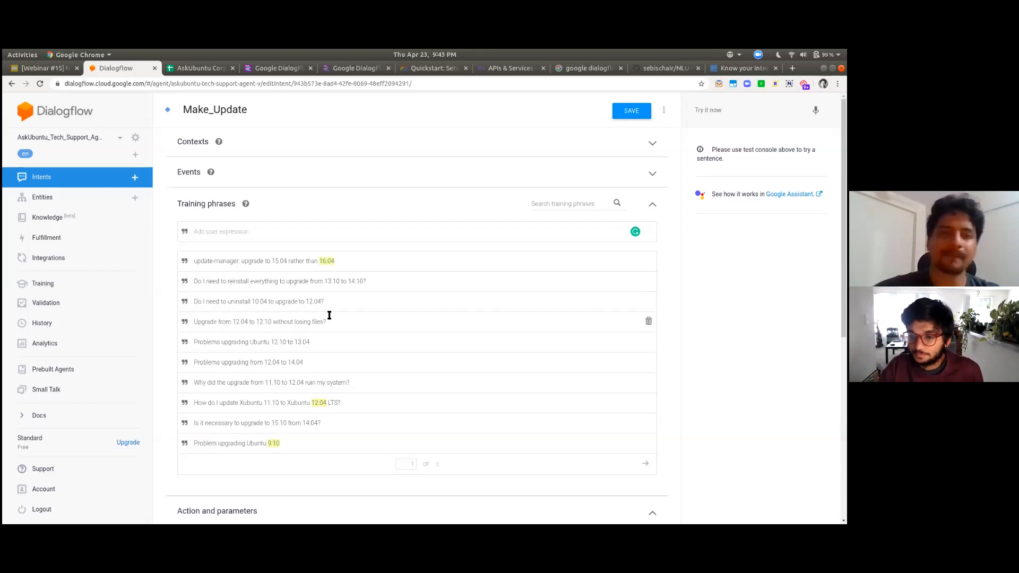
click(82, 180)
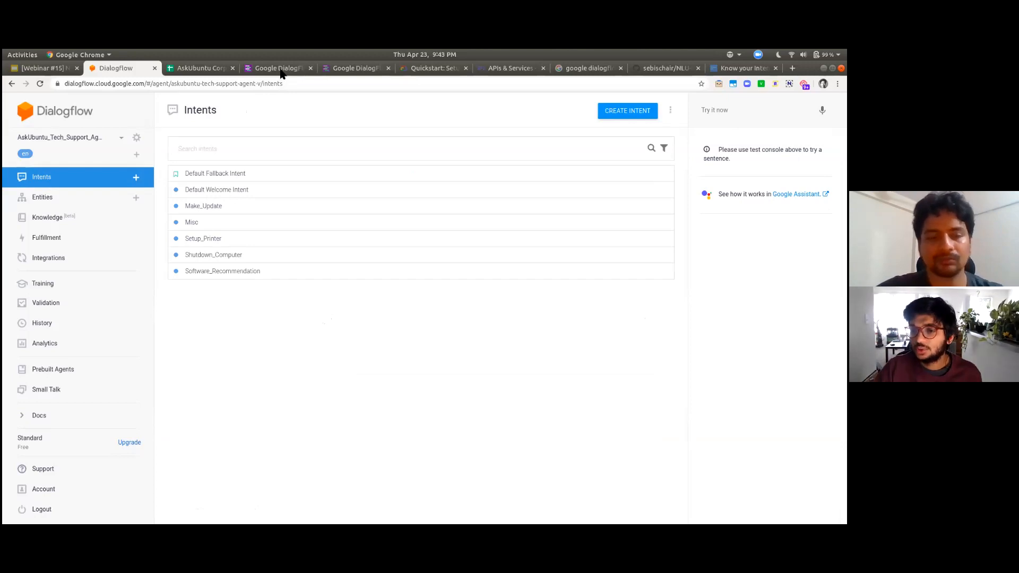
key(ctrl+Tab)
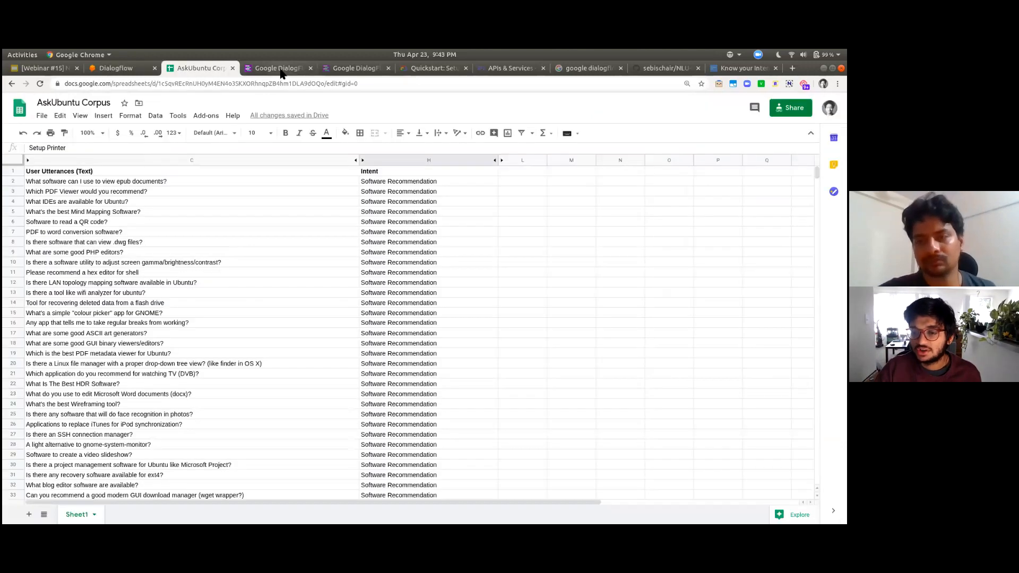
key(ctrl+Tab)
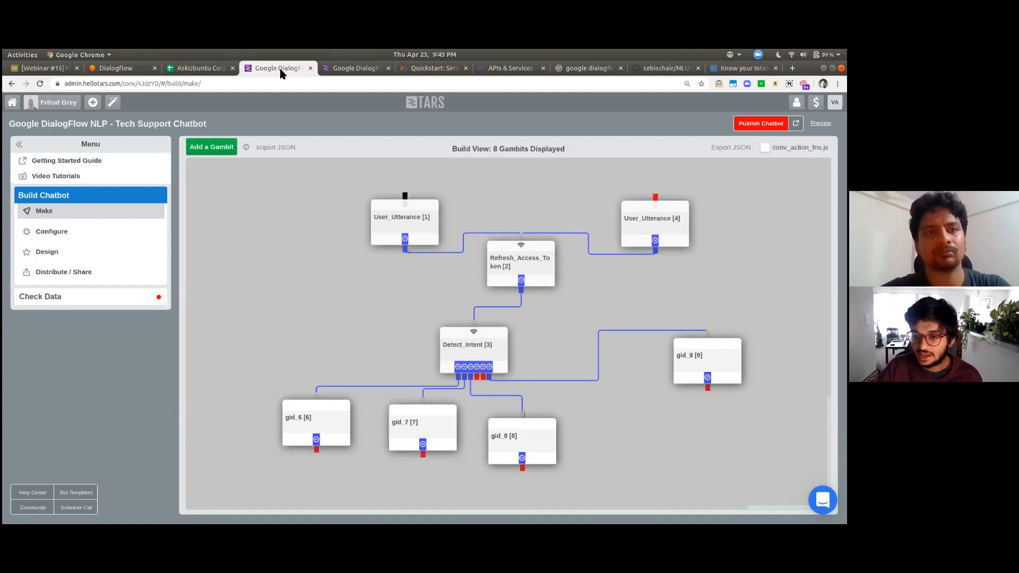
key(ctrl+Page_Up)
key(ctrl+Page_Up)
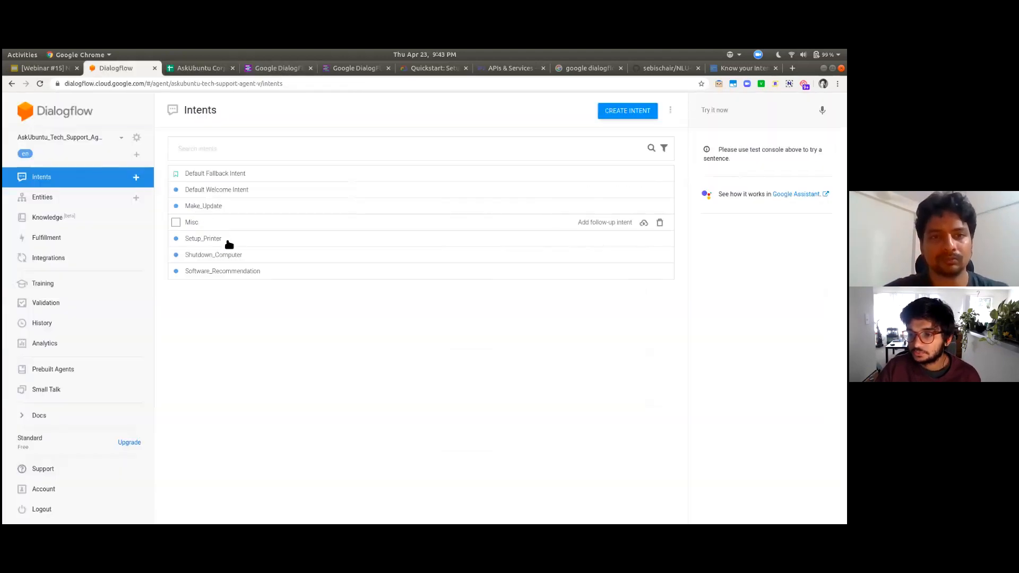
Open the Setup_Printer intent and review its training phrases, parameters and text response section
click(223, 239)
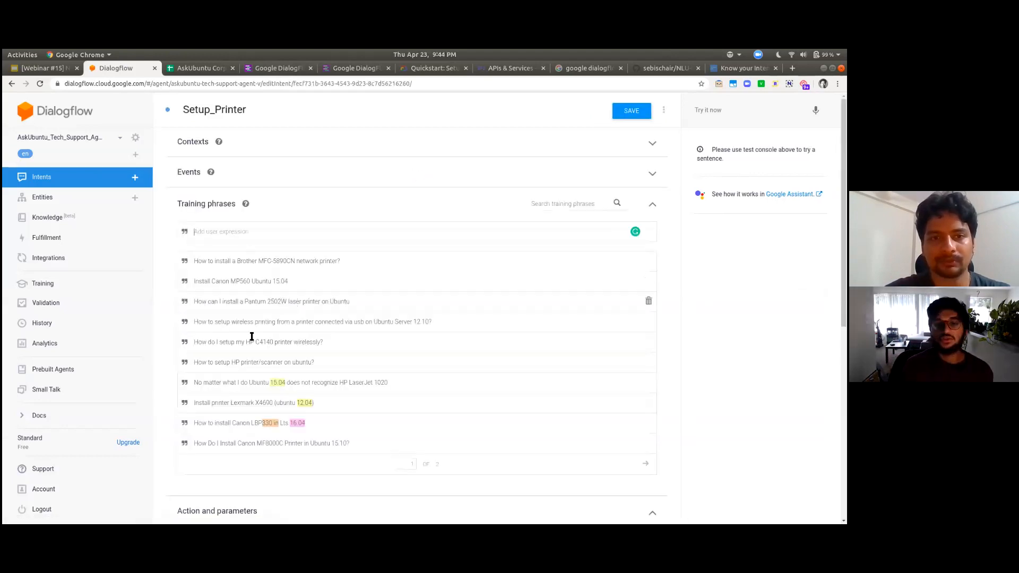
scroll(251, 336, down, 7)
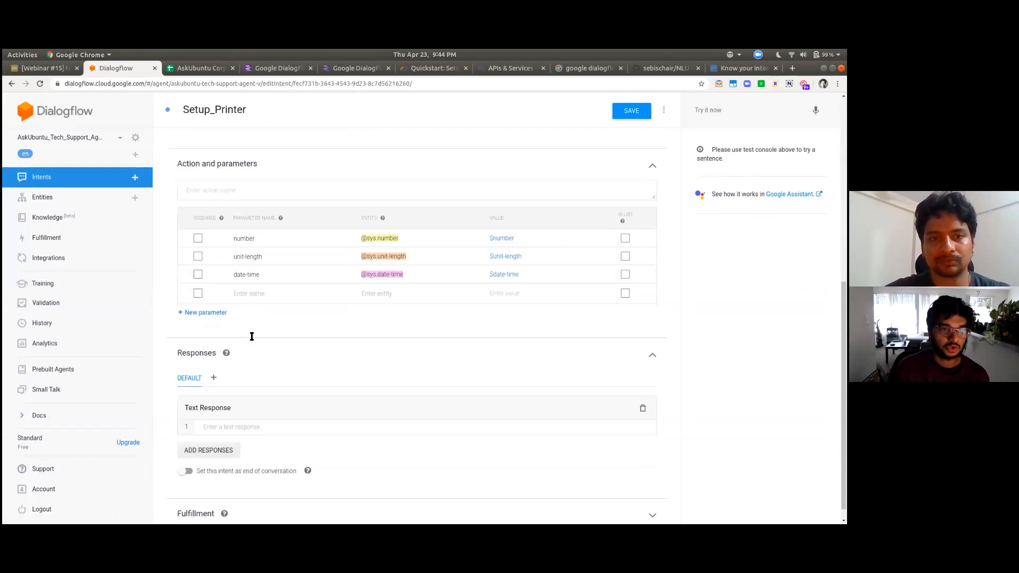
scroll(252, 336, up, 4)
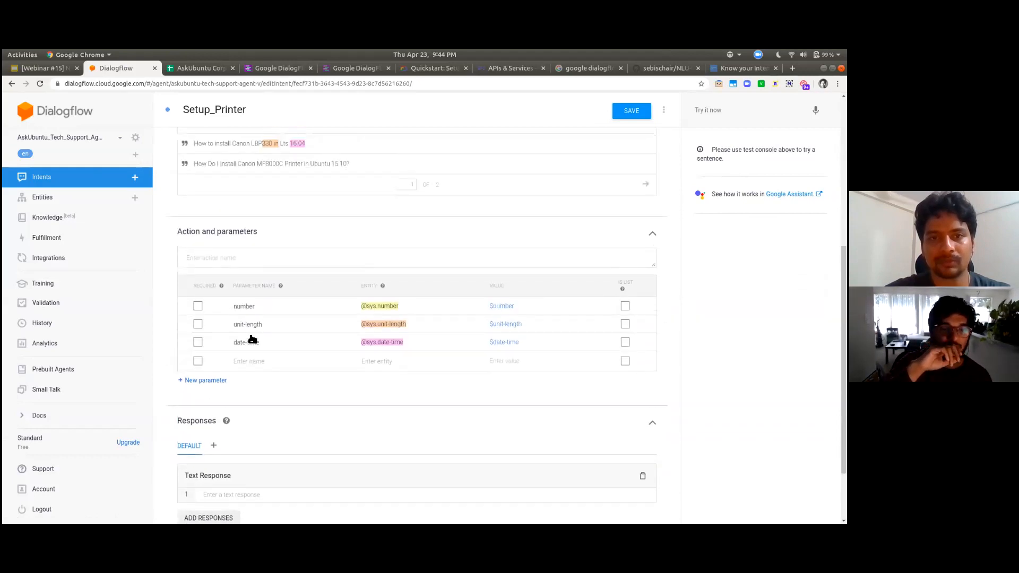
scroll(252, 339, up, 3)
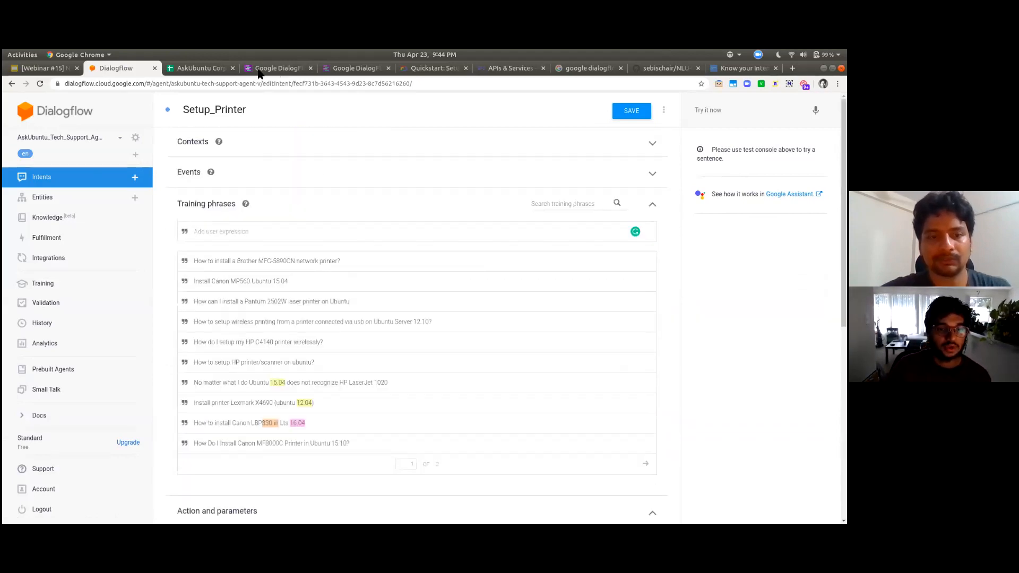
Switch to the chatbot builder and inspect the gid_6 gambit, closing it without changes
click(260, 72)
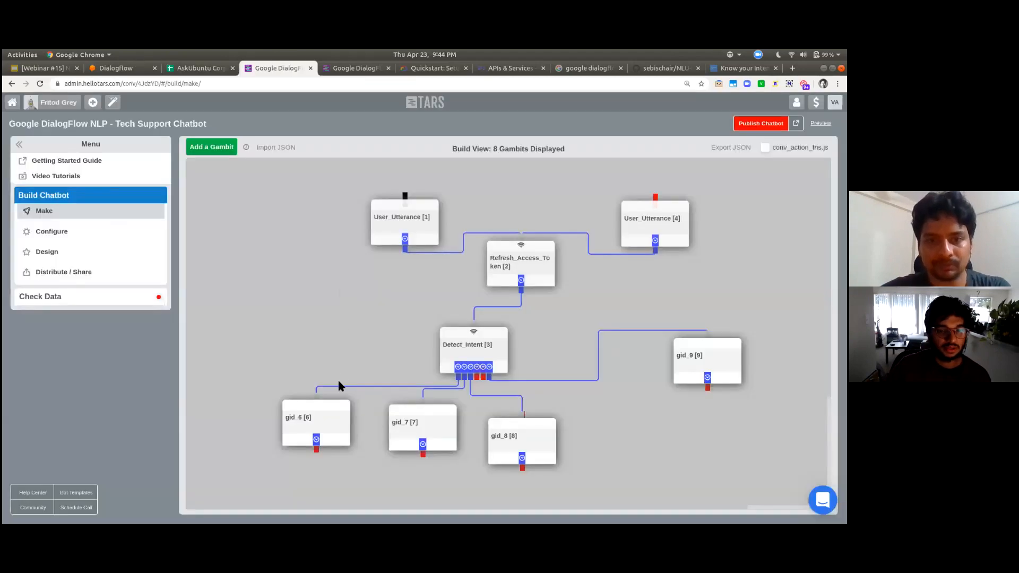
click(321, 420)
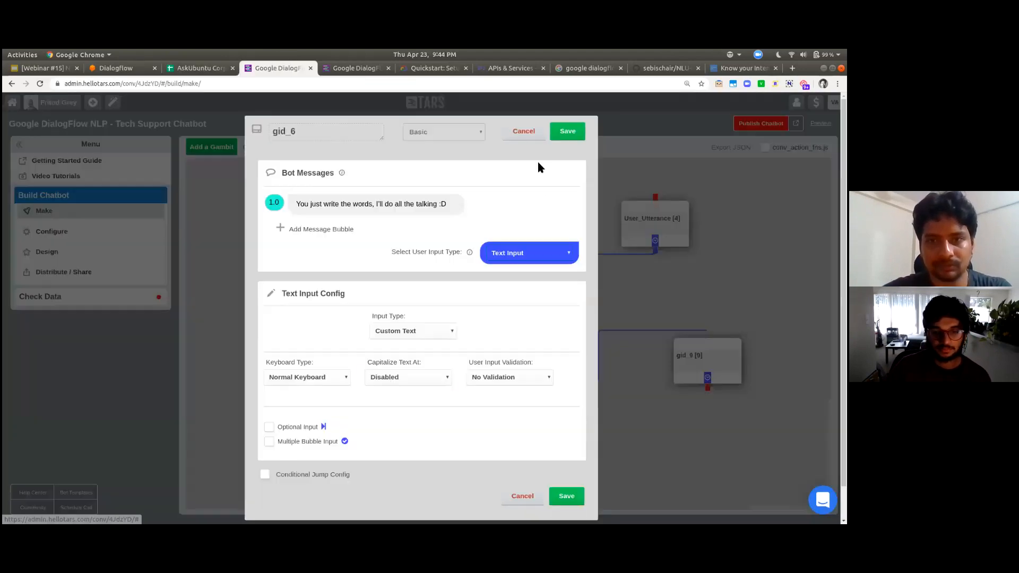
click(524, 132)
Open the Detect_Intent gambit, examine its request body and conditional jump branches, and place the cursor in the second branch's value
click(466, 347)
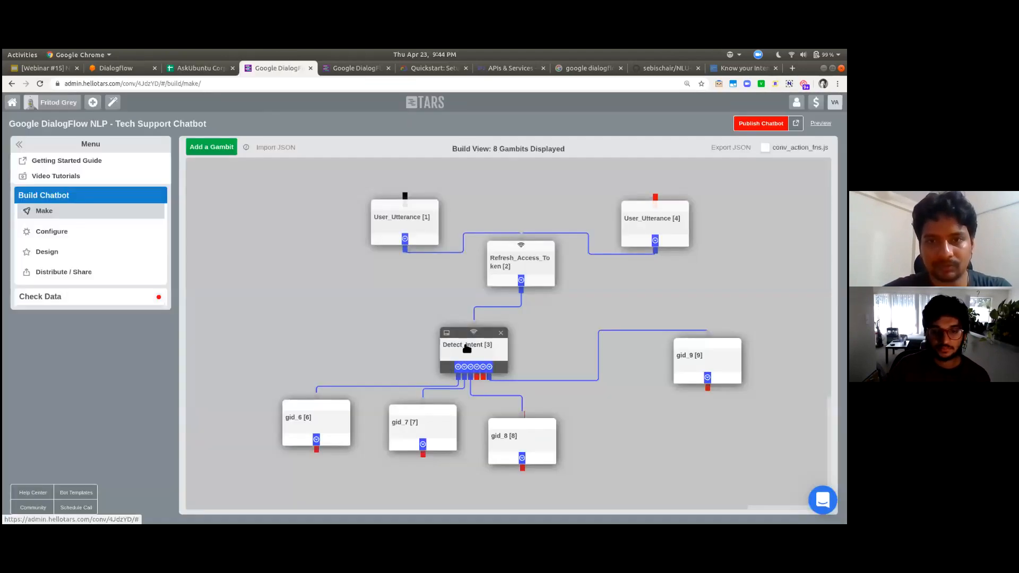
scroll(402, 385, down, 10)
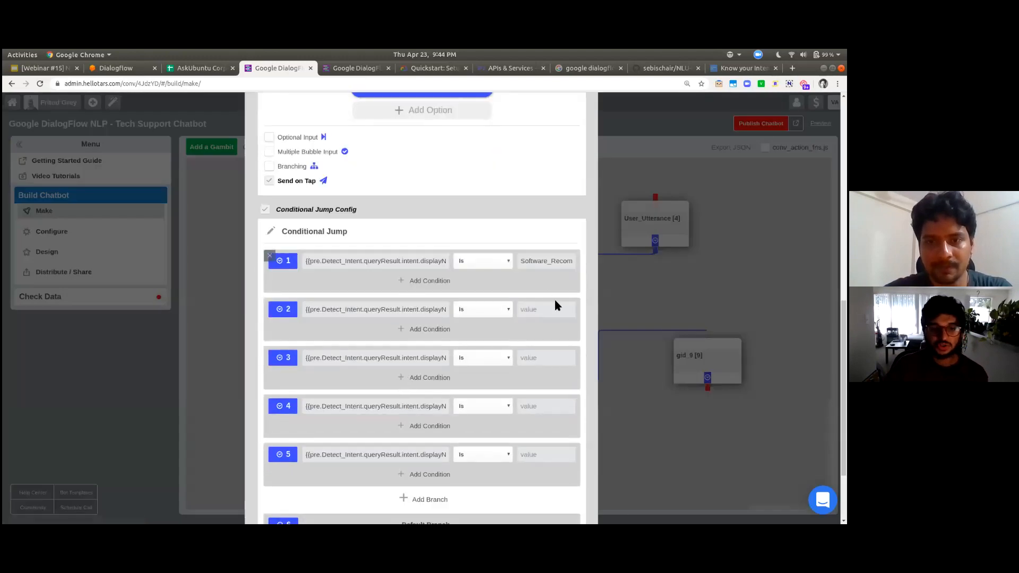
click(558, 311)
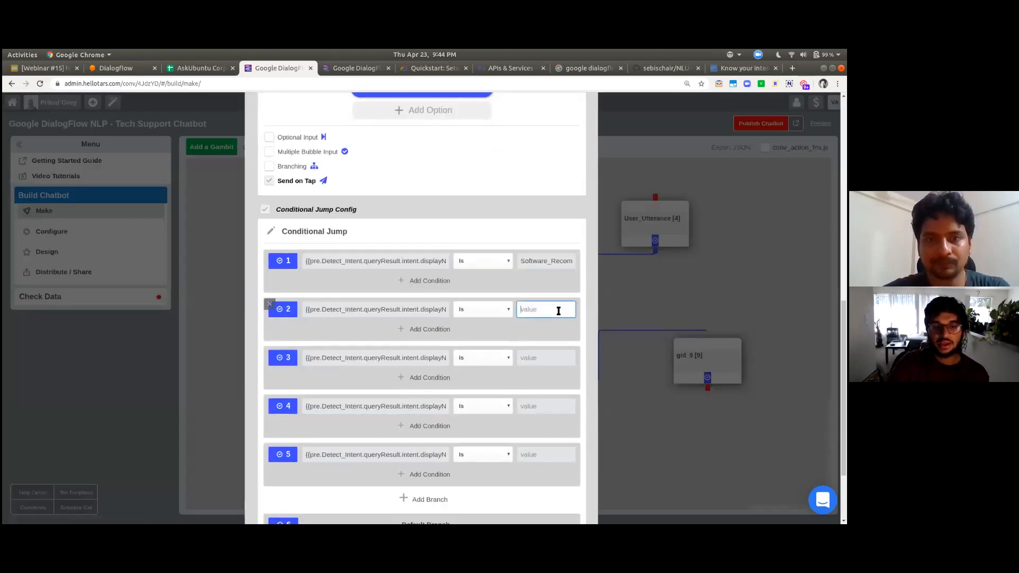
scroll(559, 312, up, 8)
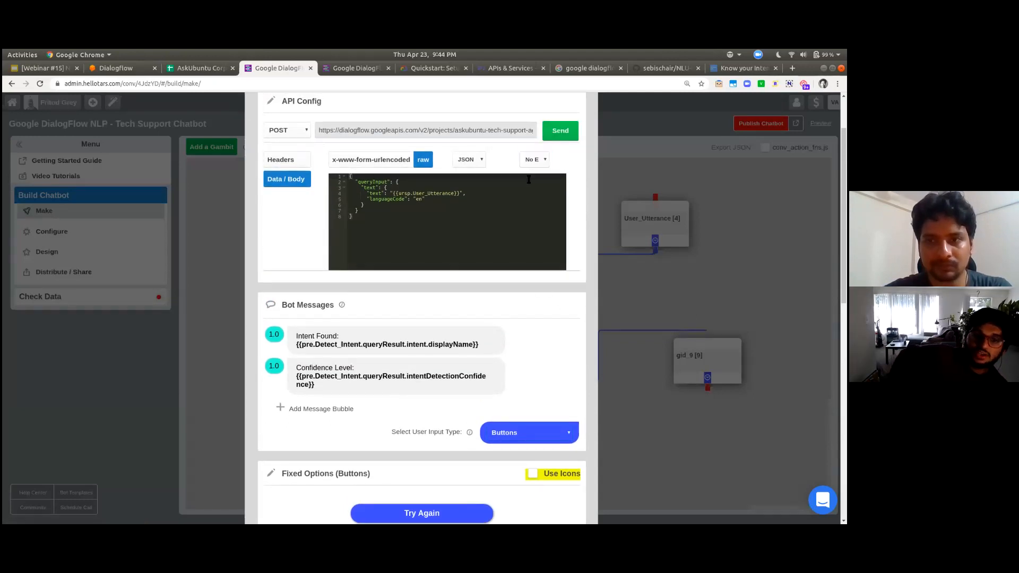
click(460, 194)
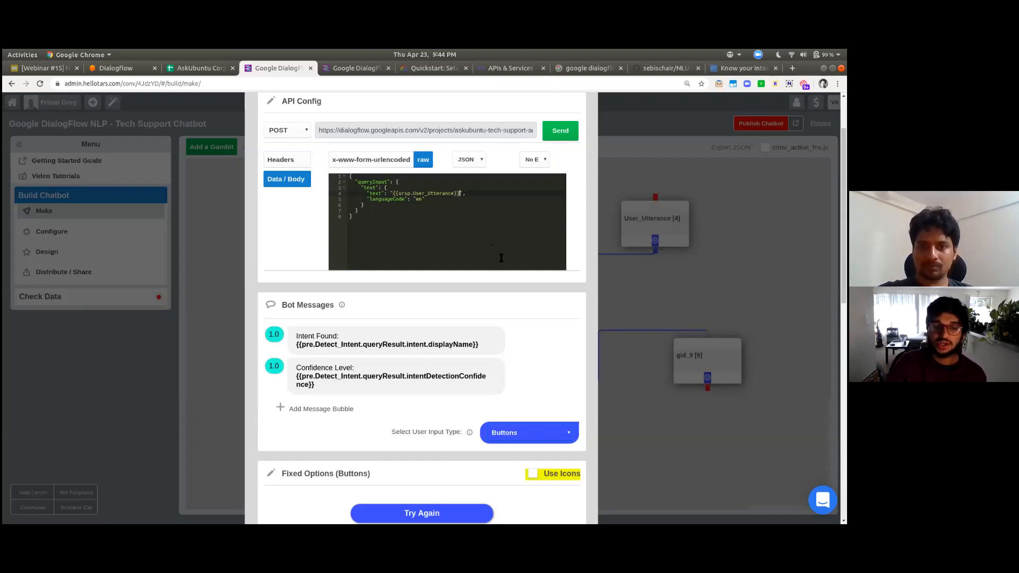
scroll(502, 258, down, 5)
scroll(502, 258, down, 3)
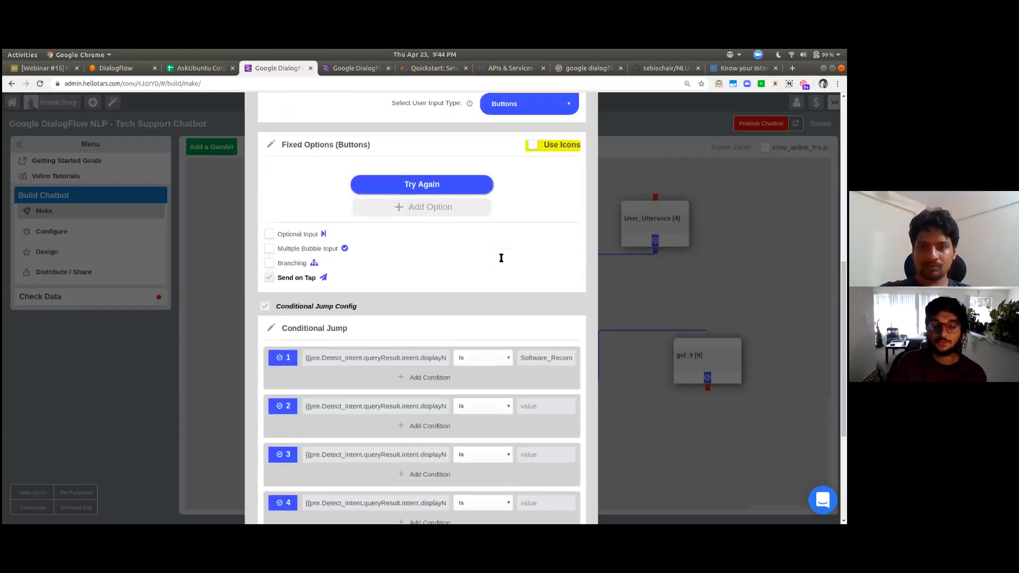
scroll(501, 258, down, 1)
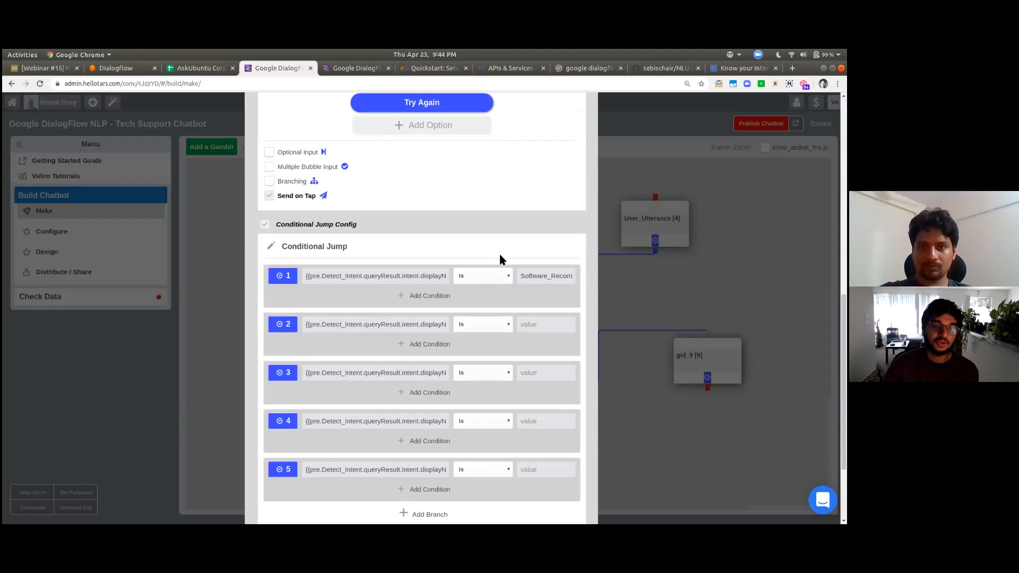
scroll(499, 258, down, 1)
scroll(500, 258, down, 2)
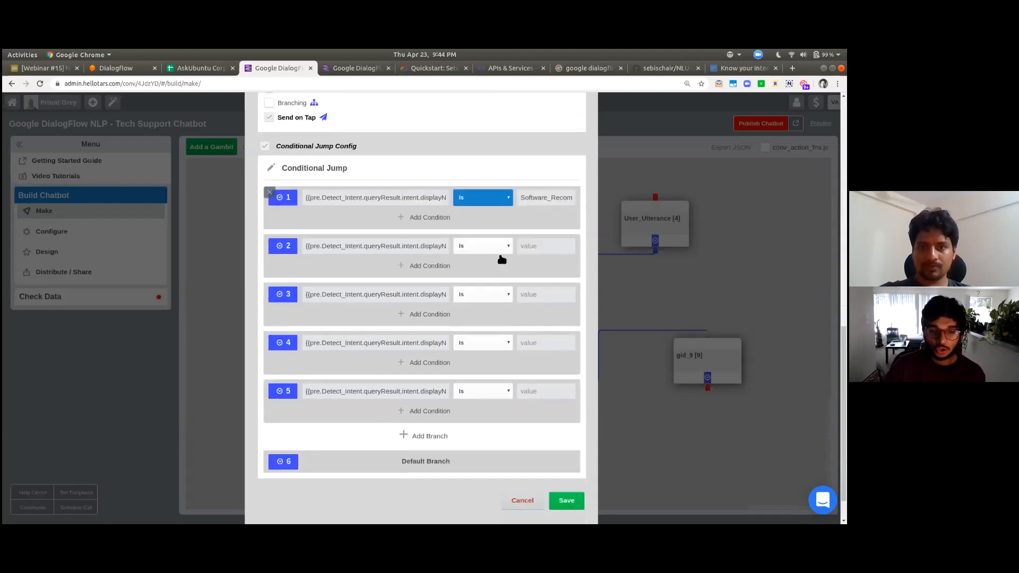
click(537, 250)
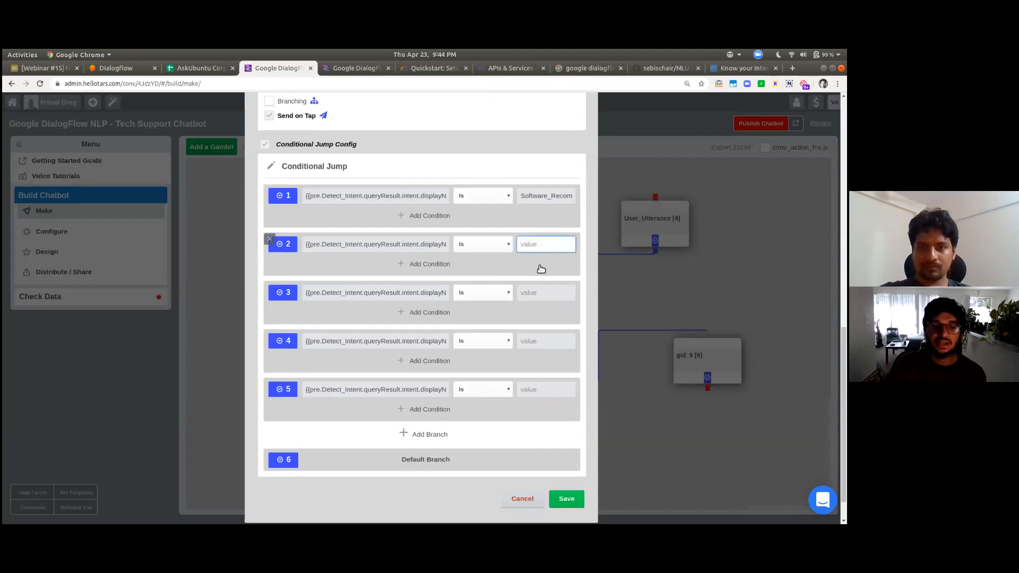
Set the second conditional jump branch's value to Make_Update and the third branch's value to Setup_Printer
drag(425, 245, 465, 252)
click(410, 252)
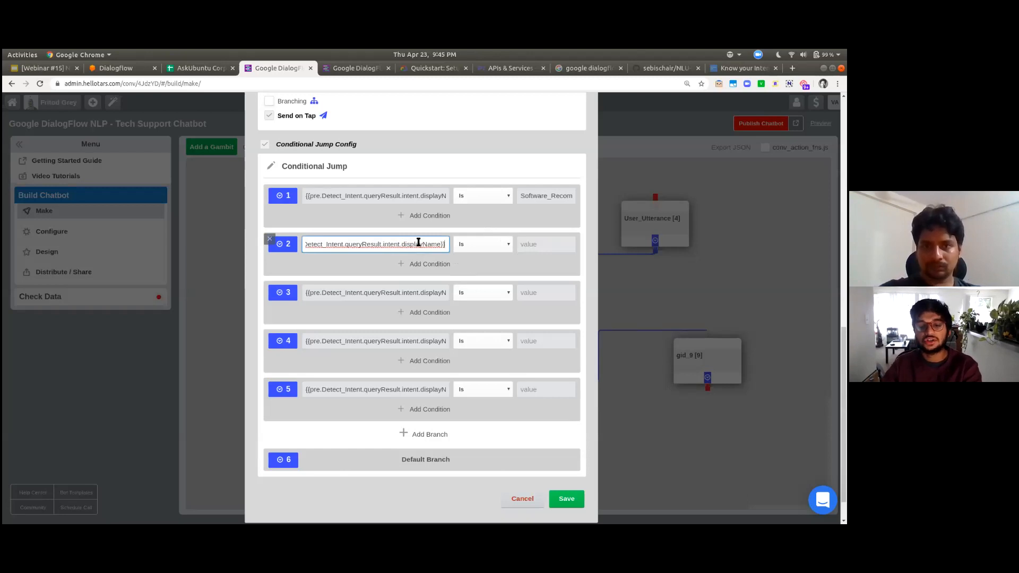
click(562, 253)
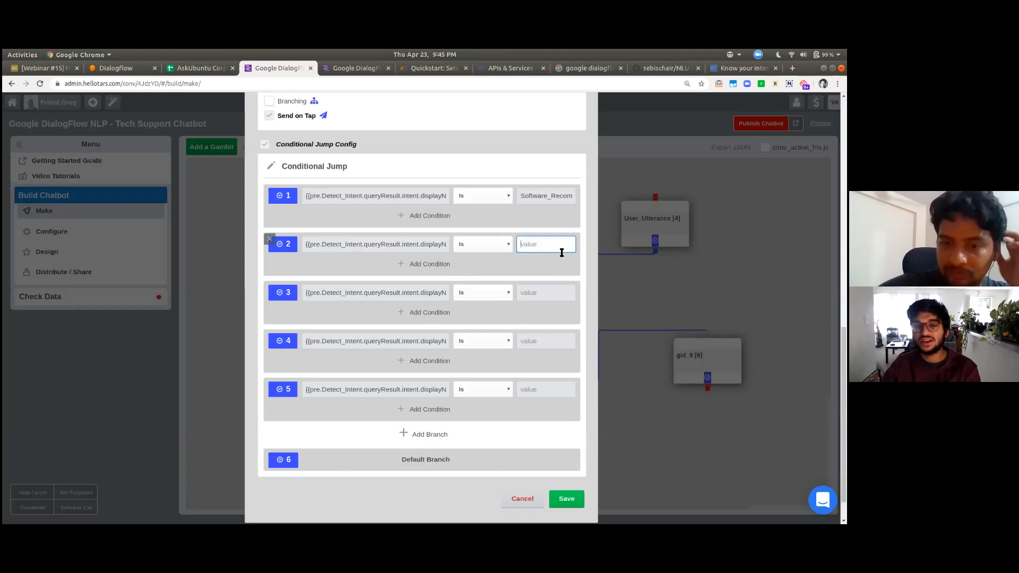
text(Make_Update)
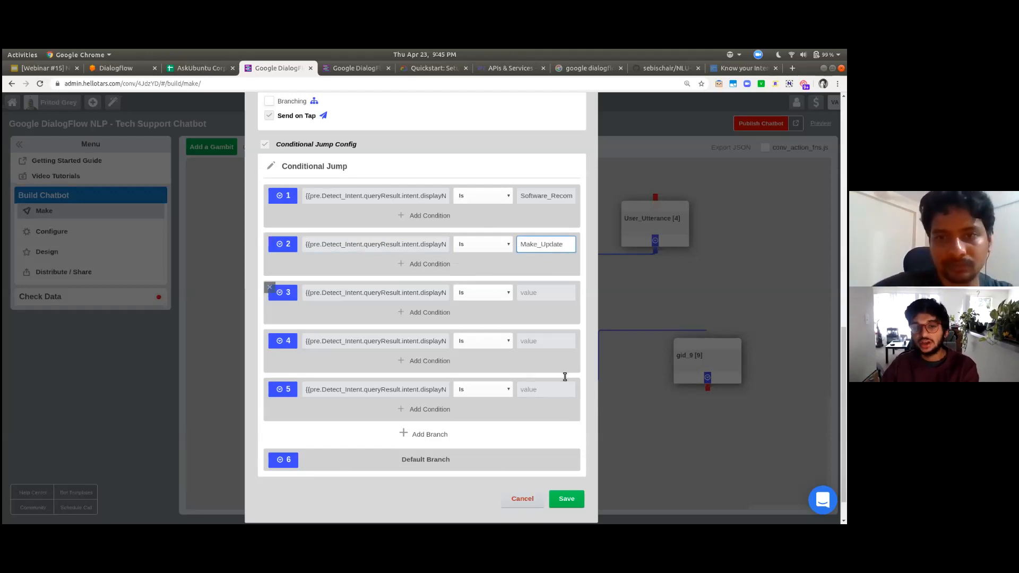
click(550, 292)
text(Setu)
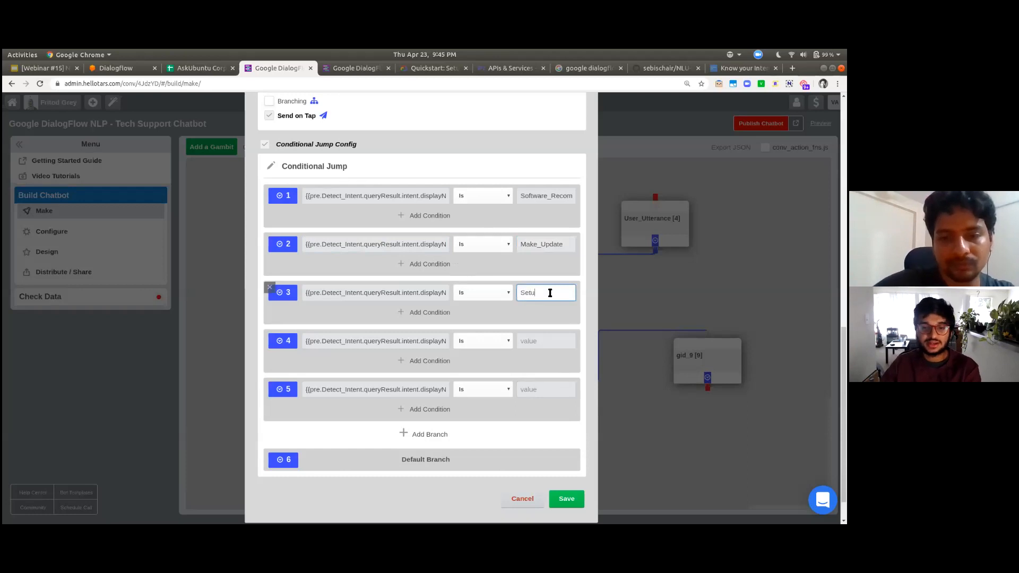
text(p_Printer)
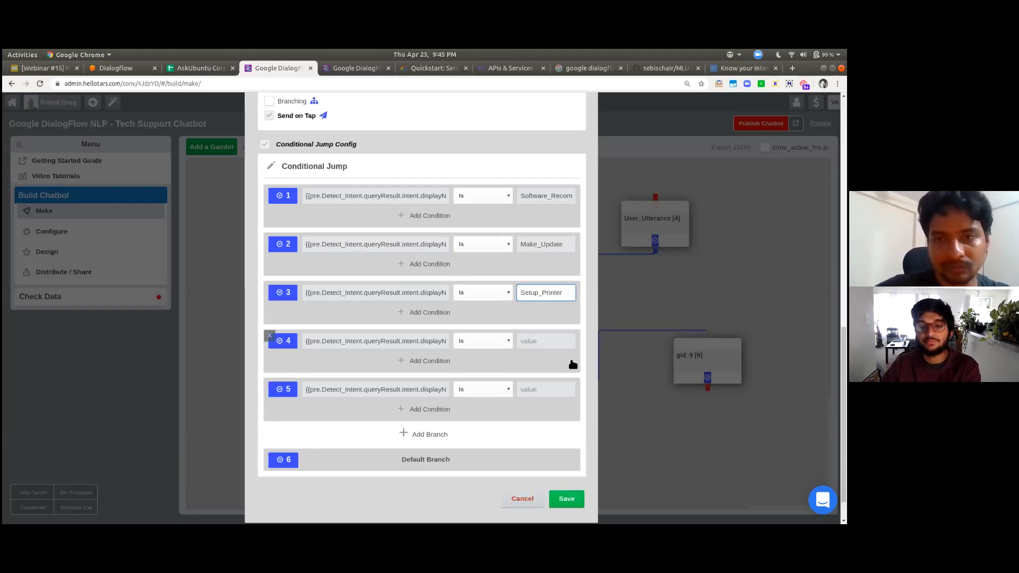
Set the fourth conditional jump branch's value to Misc and save the Detect_Intent gambit
click(564, 343)
text(Misc)
key(Tab)
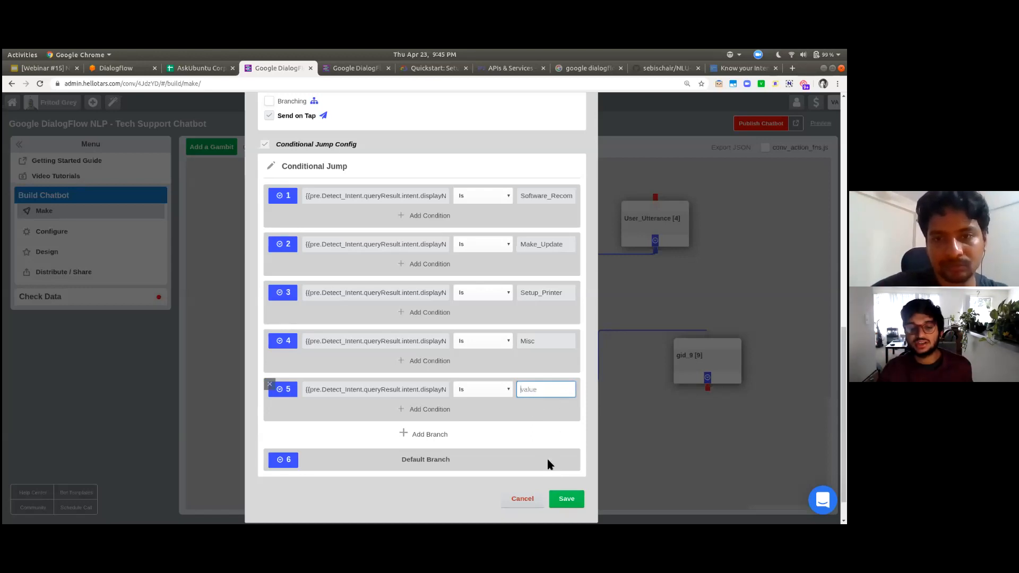
click(576, 503)
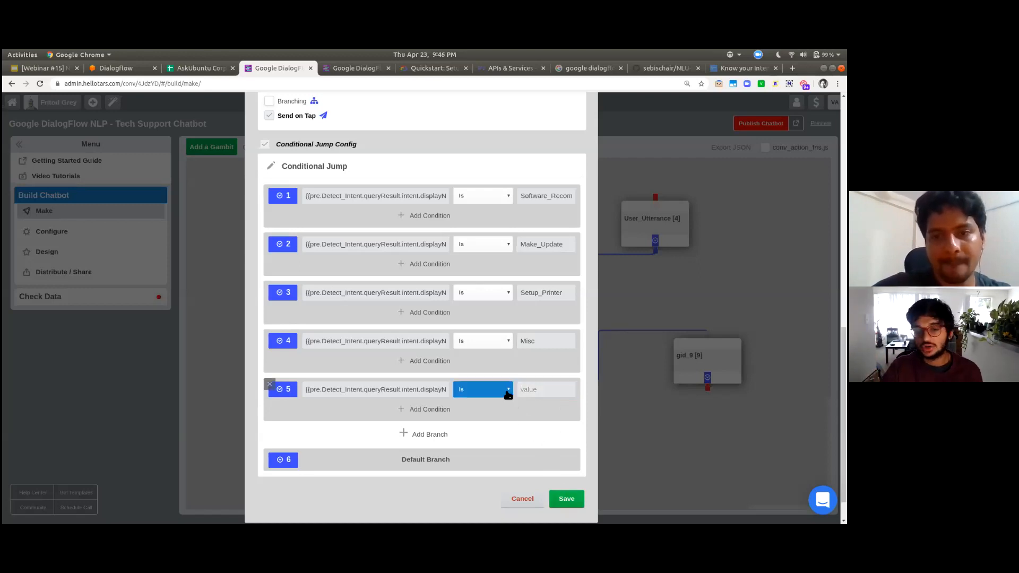
click(582, 492)
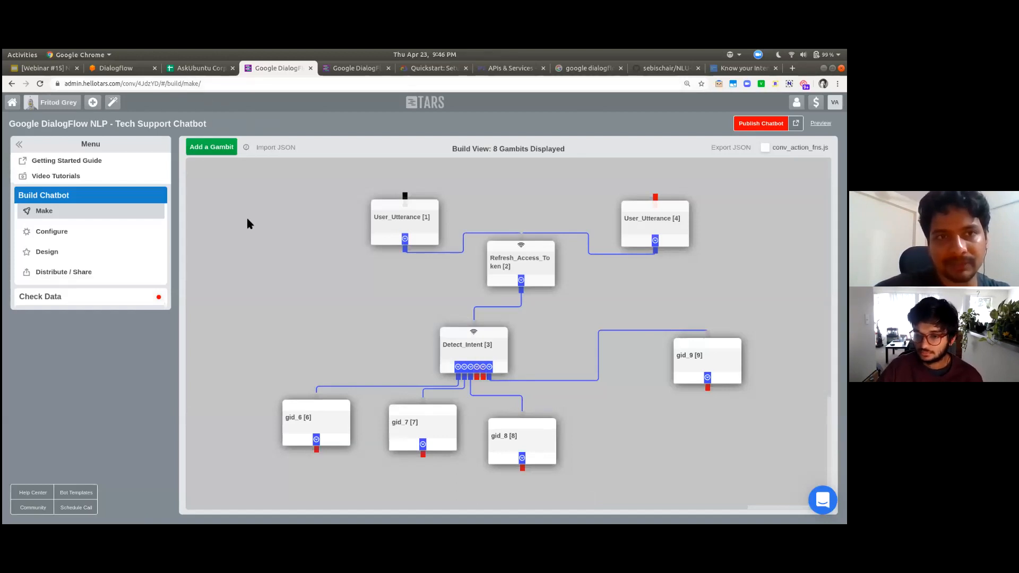
Switch to Dialogflow and add the text response variants aaa, bbb and ccc to the Setup_Printer intent
key(ctrl+2)
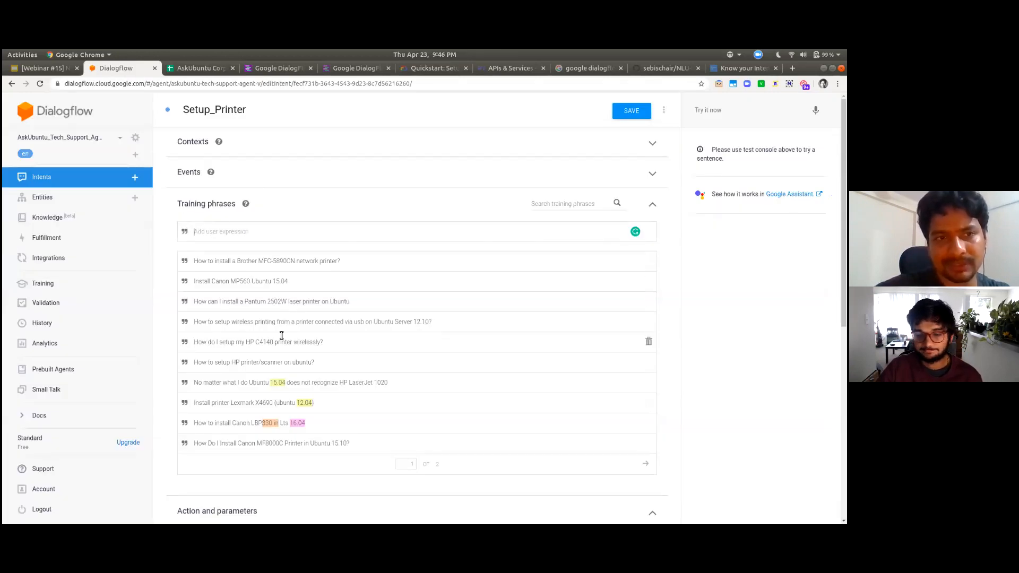
scroll(281, 336, down, 7)
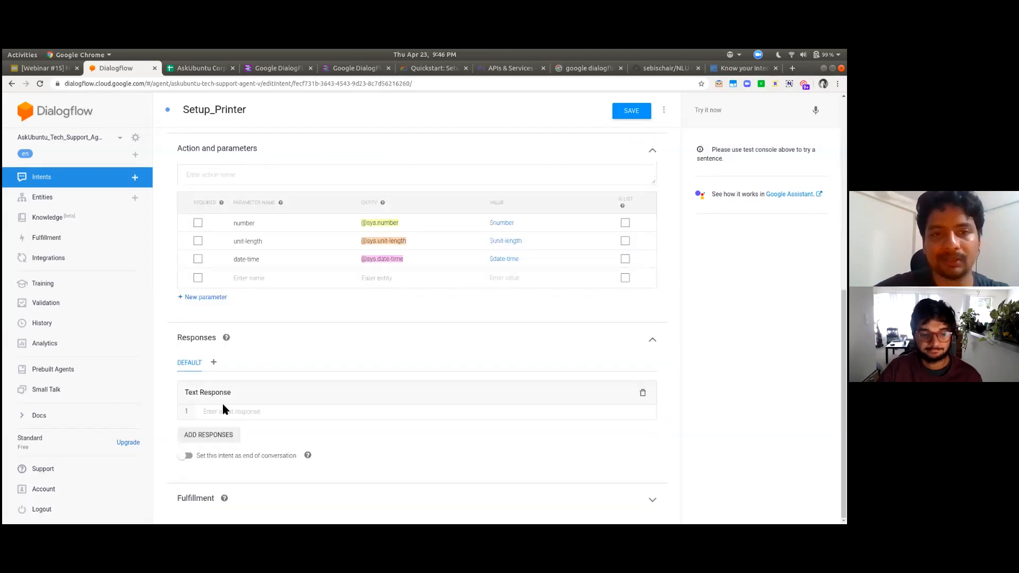
scroll(316, 345, up, 7)
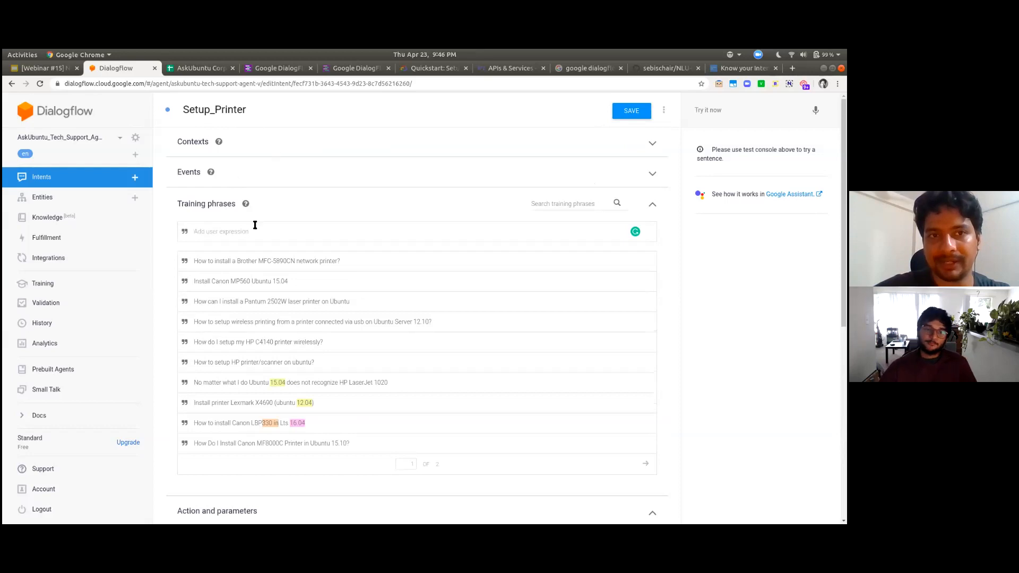
scroll(255, 225, down, 7)
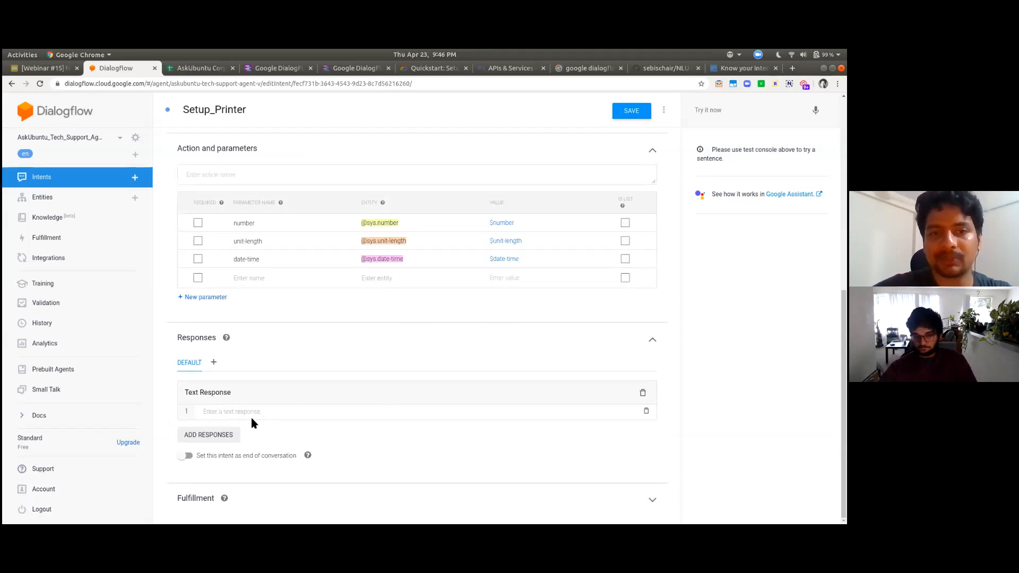
scroll(282, 416, up, 7)
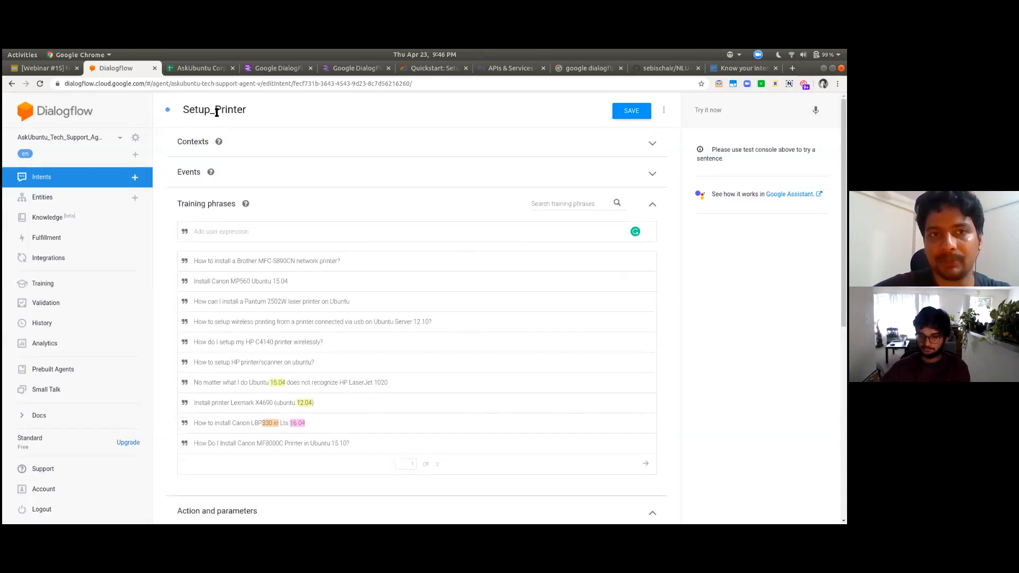
scroll(257, 335, down, 7)
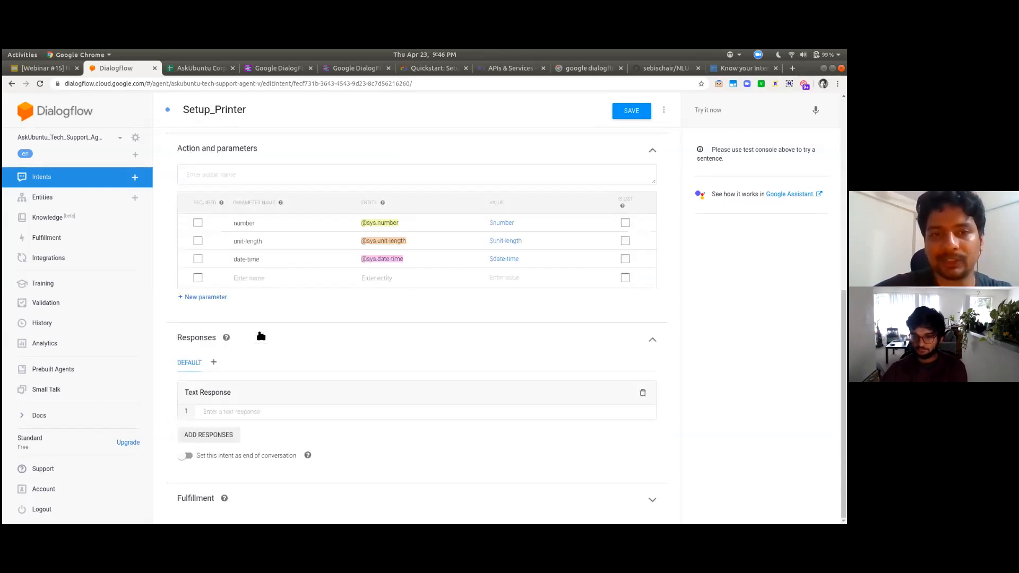
click(303, 414)
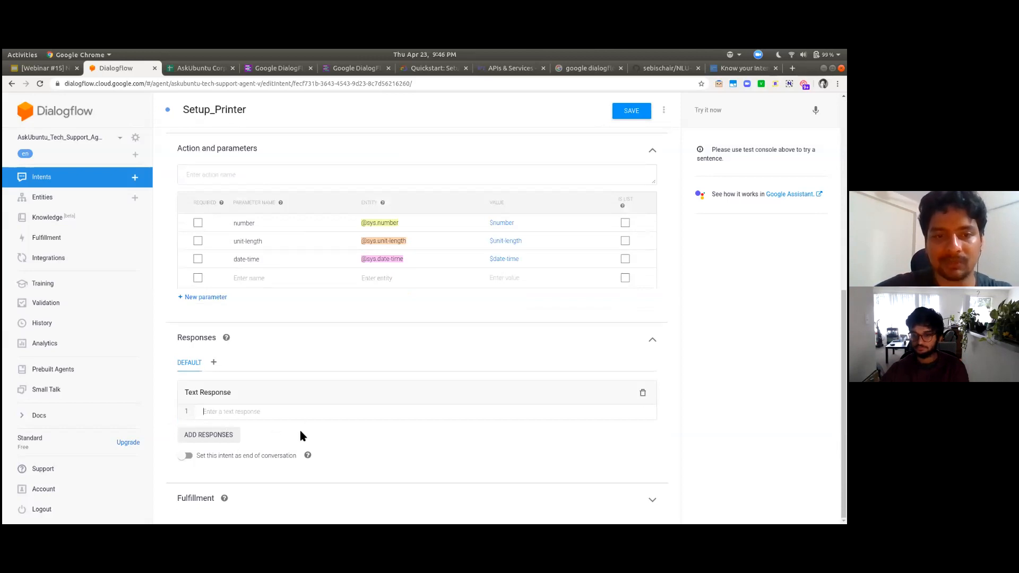
text(aaa )
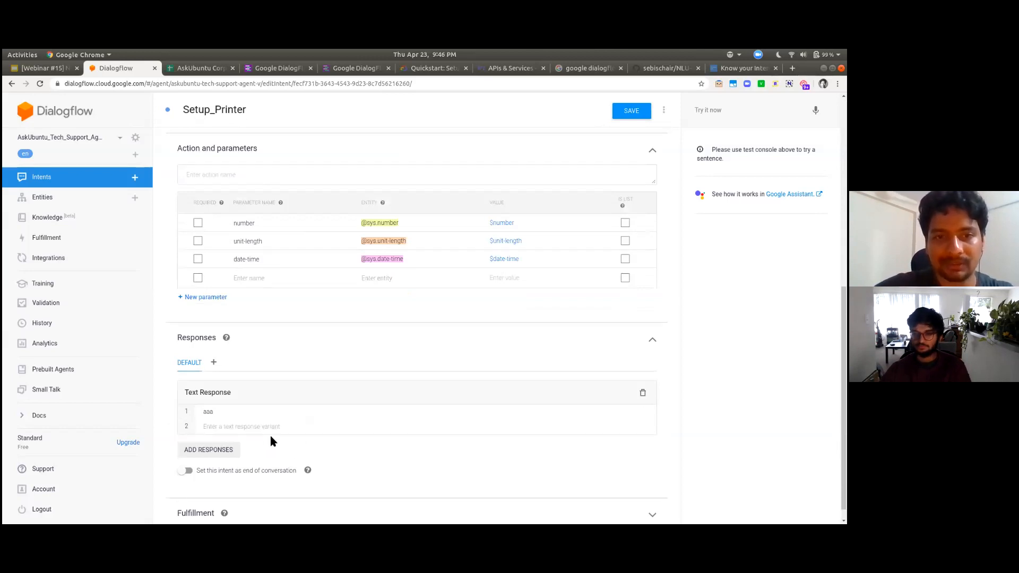
text(bbb )
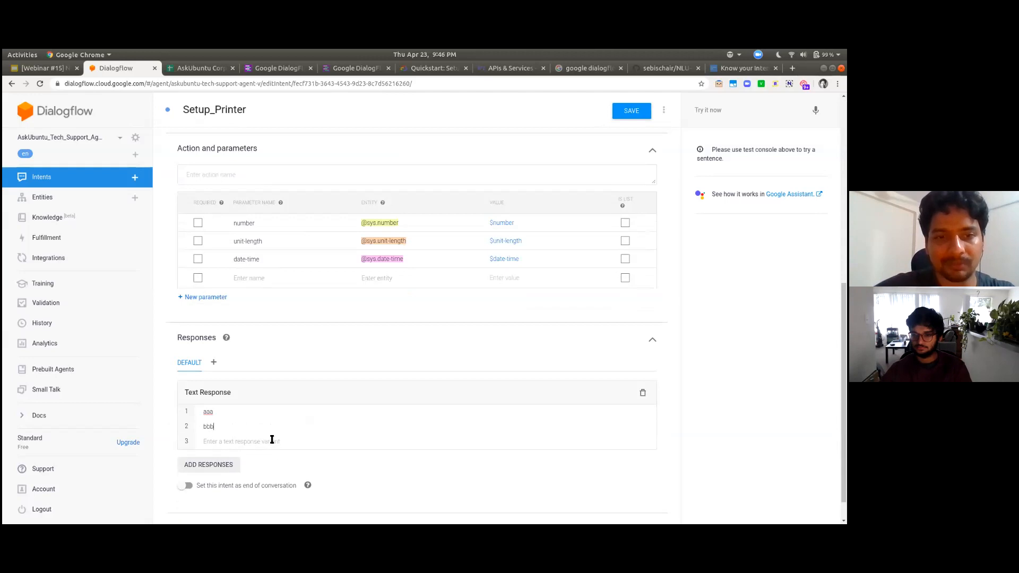
text(ccc)
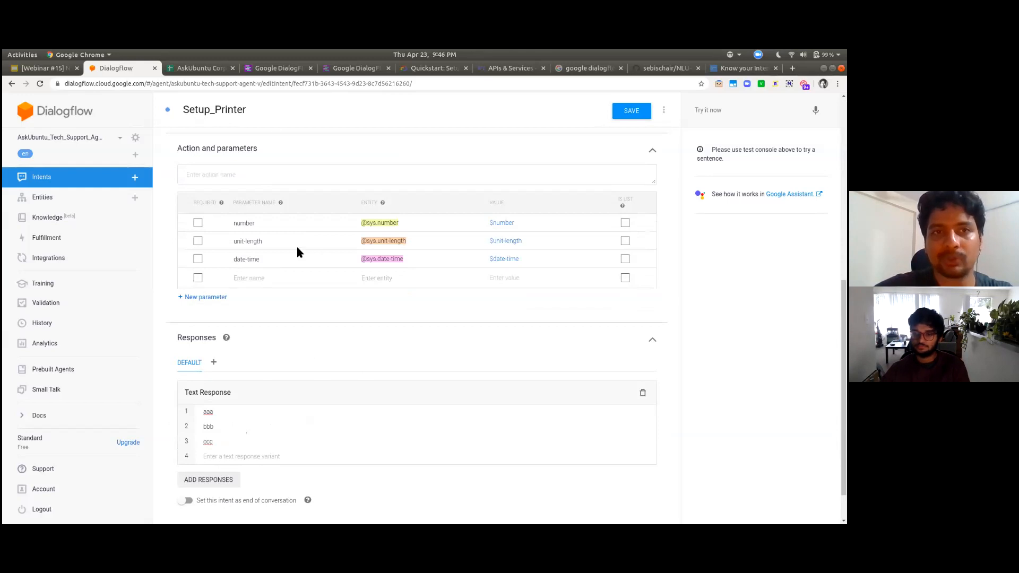
Compare the Detect_Intent gambit's API configuration and bot messages in the chatbot builder with Setup_Printer's responses in Dialogflow, closing the gambit without changes
click(272, 69)
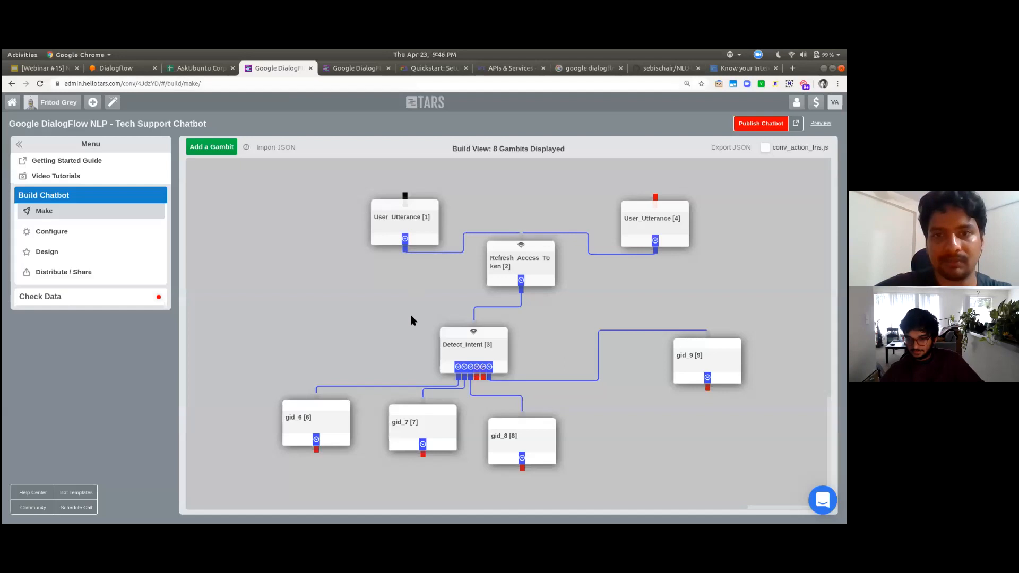
click(466, 348)
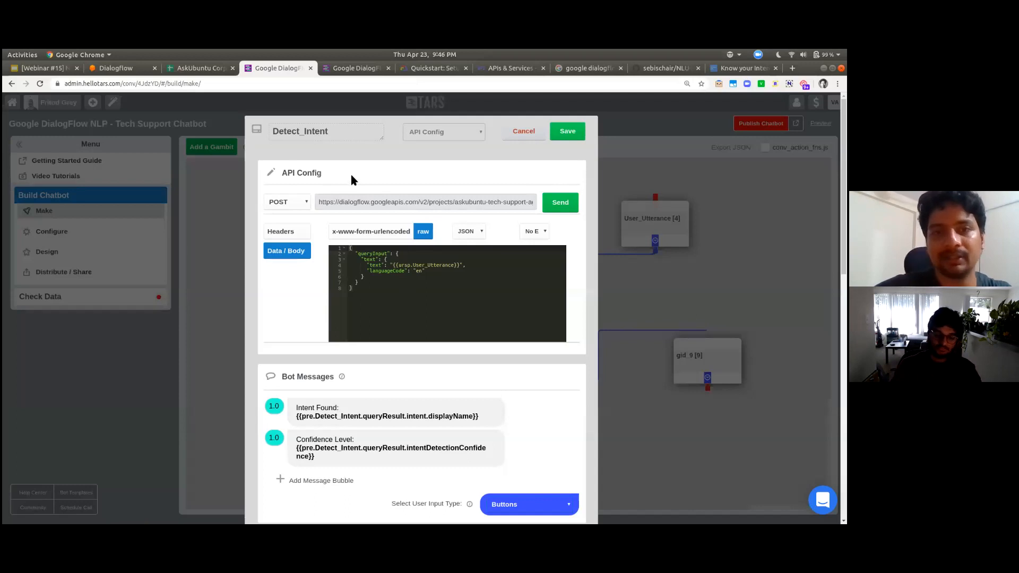
key(ctrl+Page_Up)
key(ctrl+Page_Up)
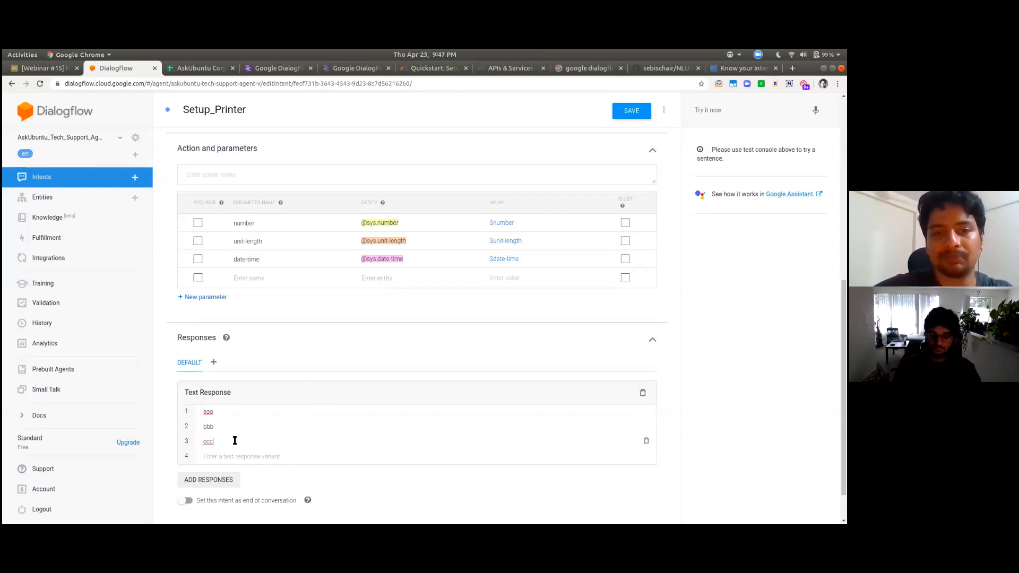
key(ctrl+Tab)
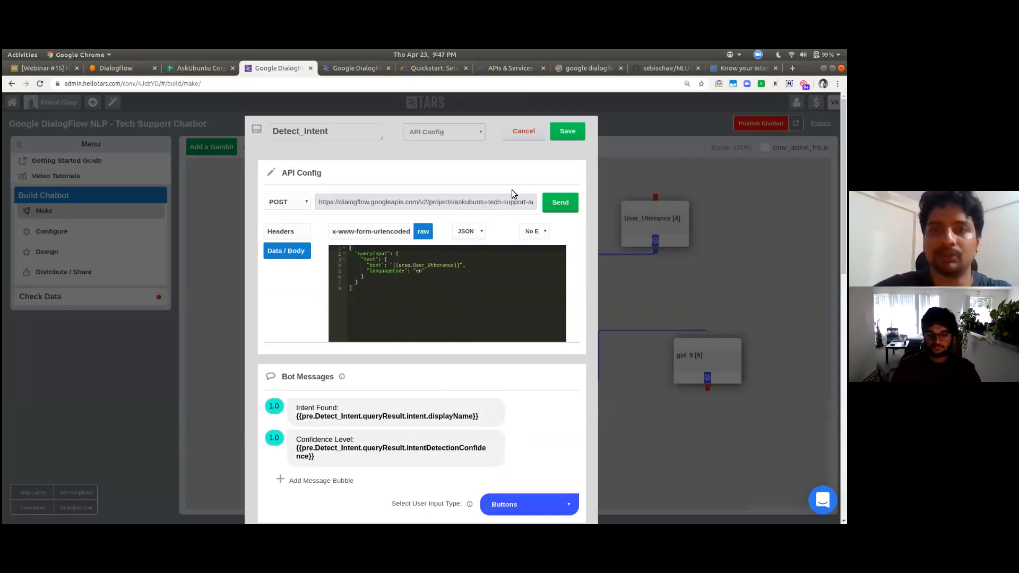
click(525, 132)
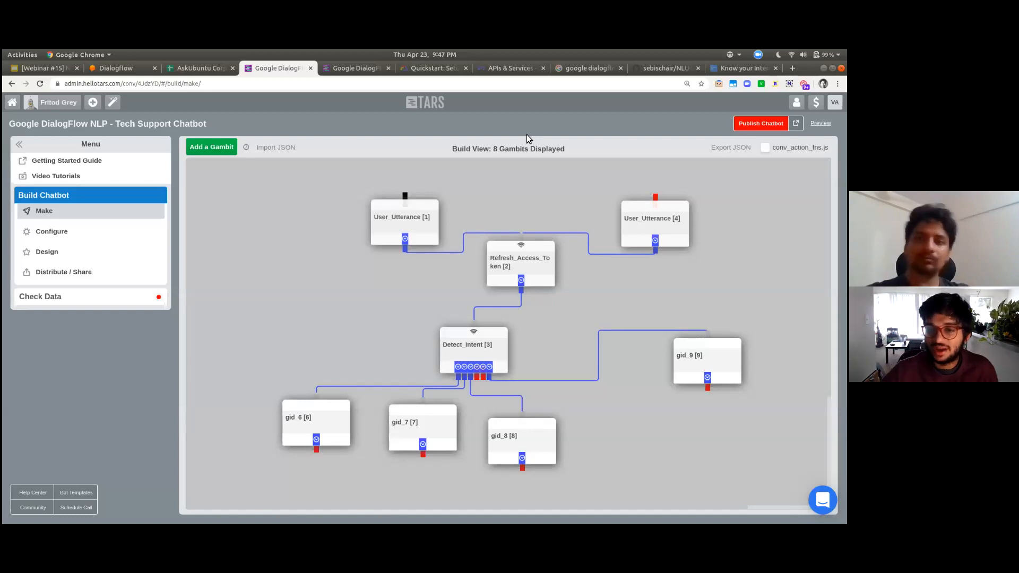
Try adding an image to the gid_9 gambit's message bubble, browse the Pictures folder for a file, and discard the changes
click(687, 358)
click(486, 204)
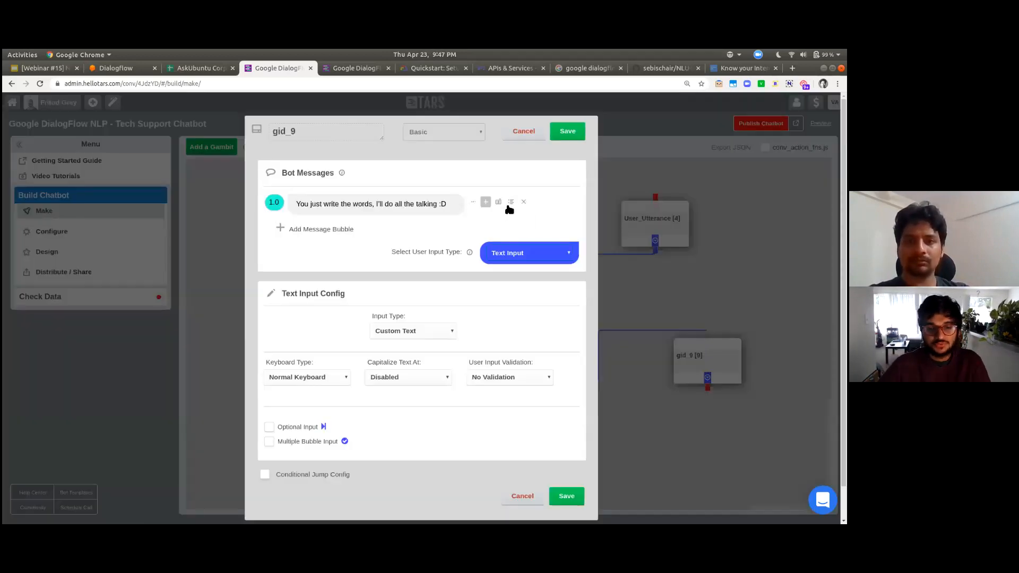
click(500, 204)
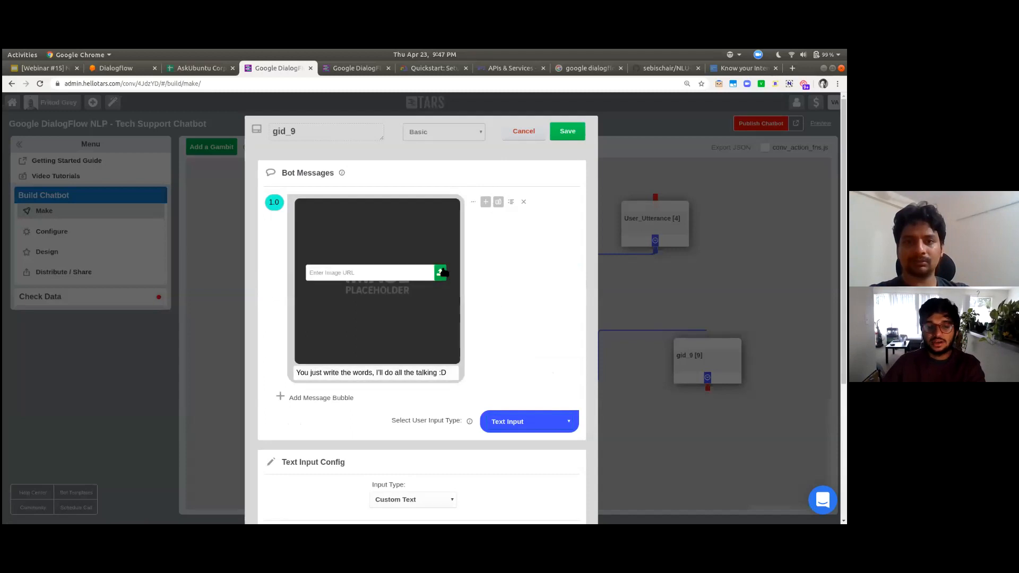
click(320, 248)
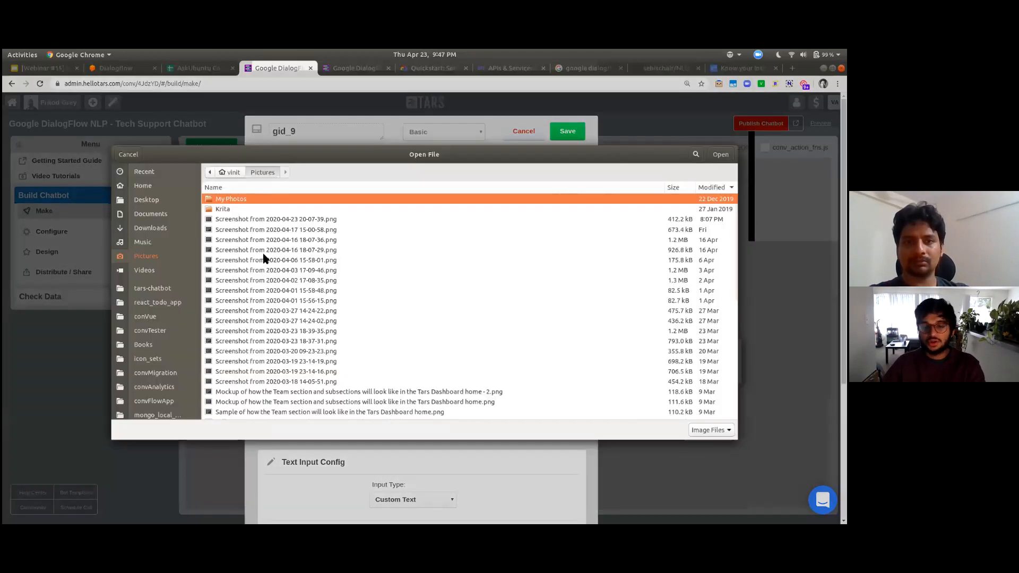
click(325, 249)
click(316, 321)
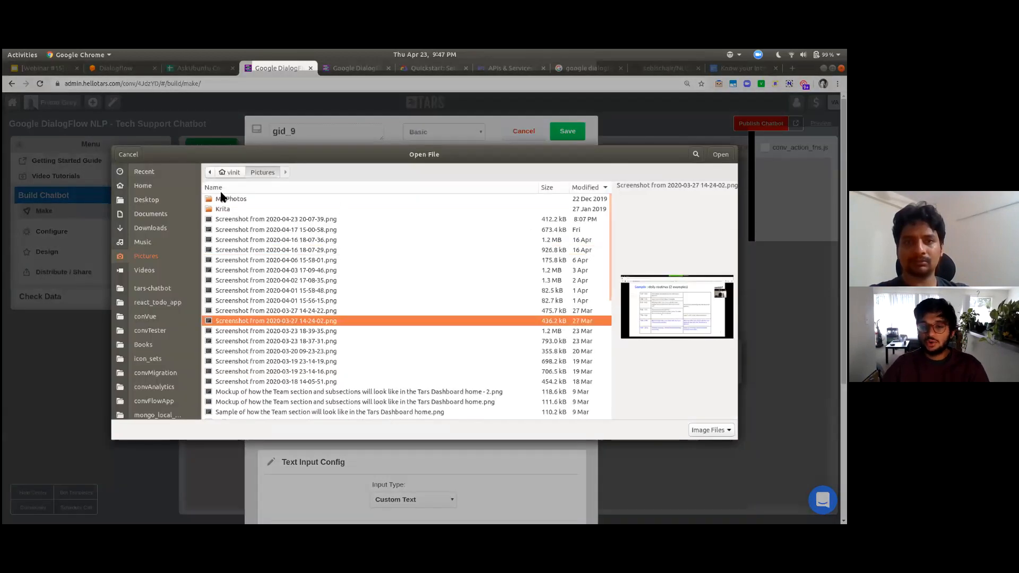
click(127, 154)
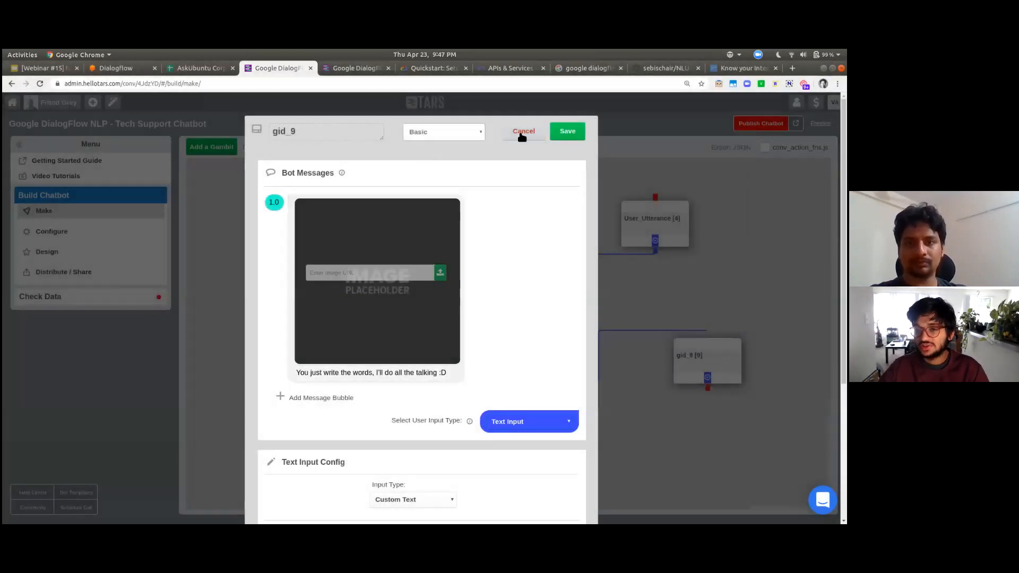
click(525, 132)
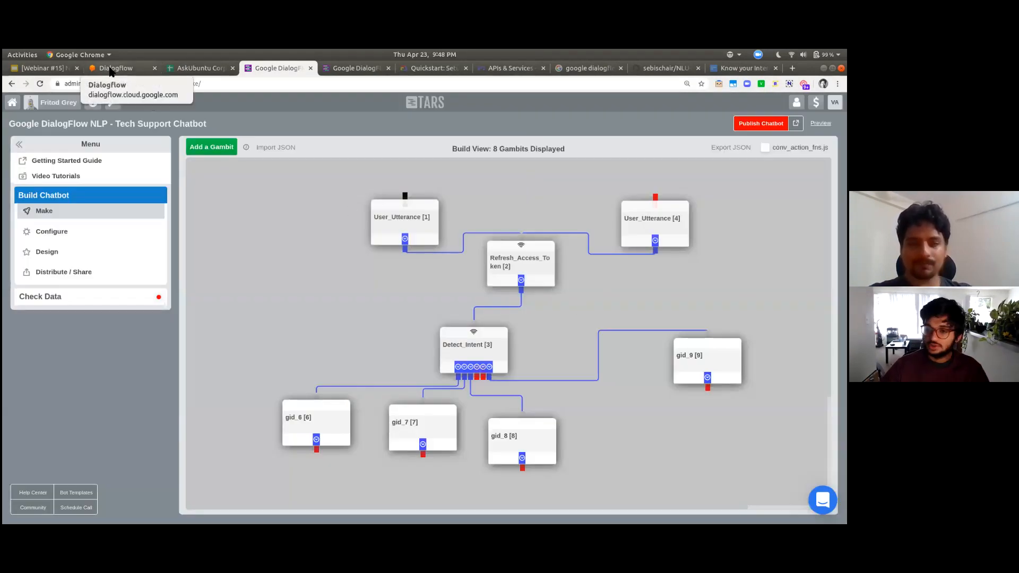
Switch to Dialogflow and return to the intents list, discarding the unsaved Setup_Printer responses
key(ctrl+shift+Tab)
key(ctrl+shift+Tab)
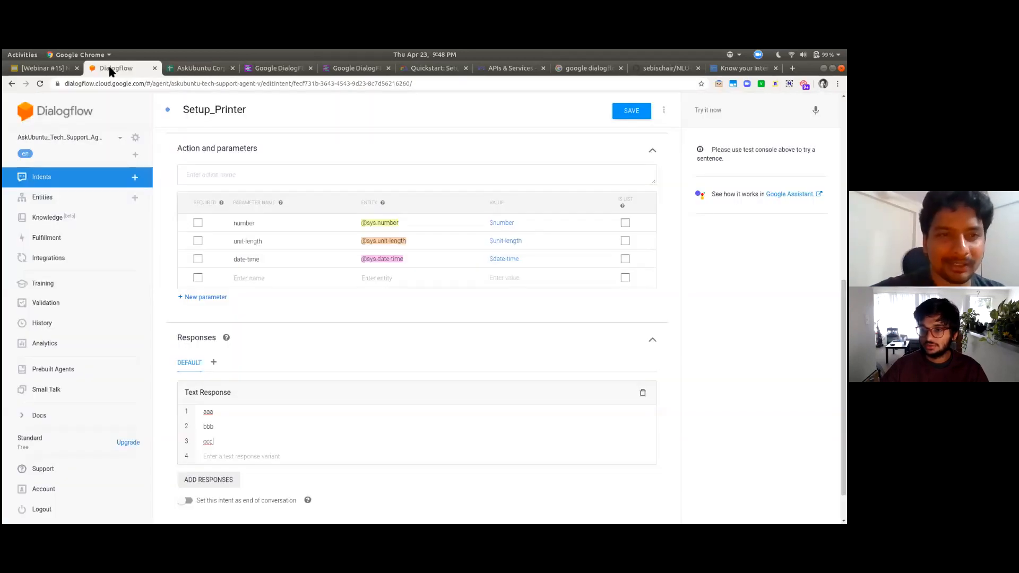
click(42, 176)
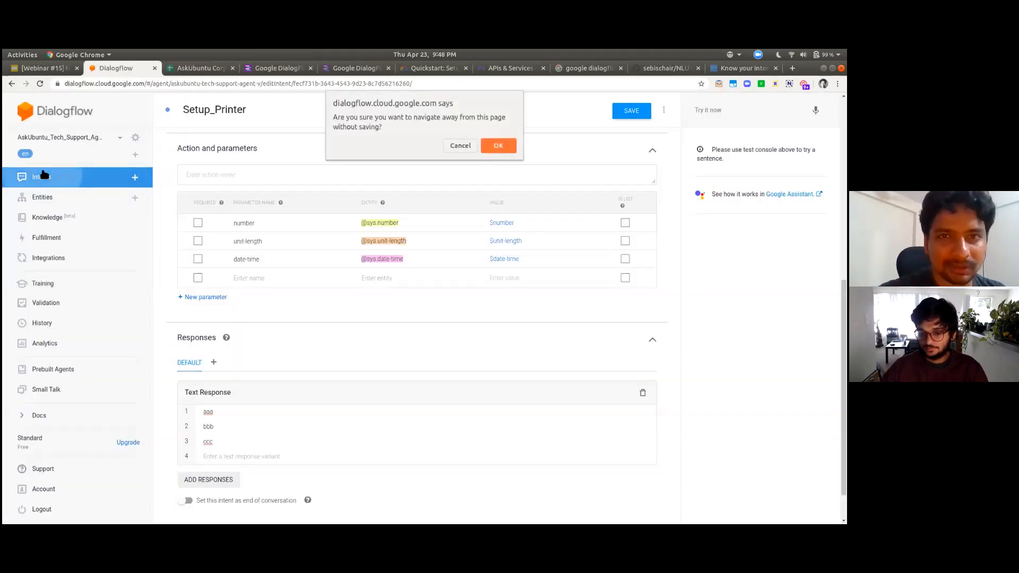
click(504, 148)
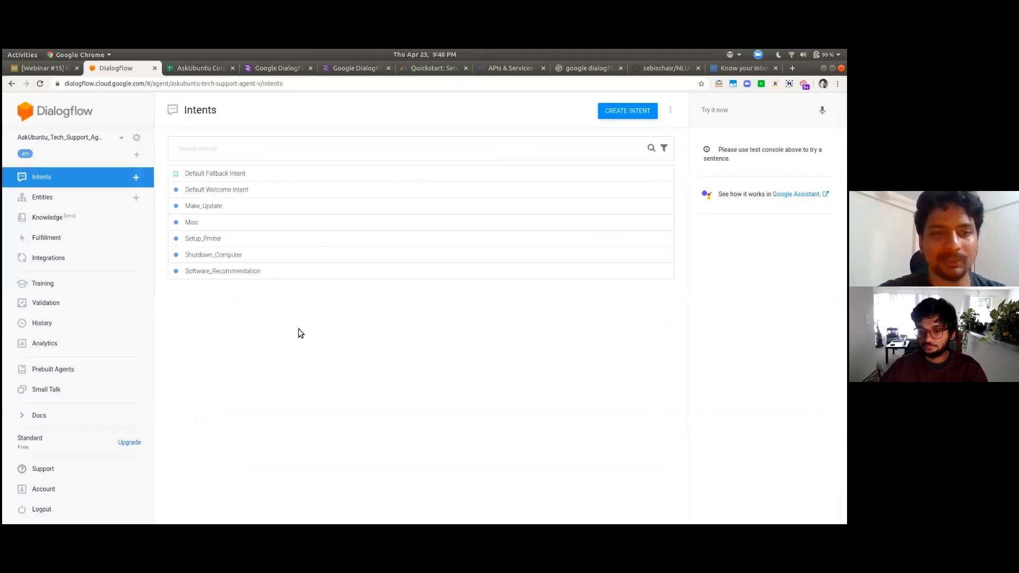
Open the Dialogflow pricing plans and search the page for "intent"
click(128, 443)
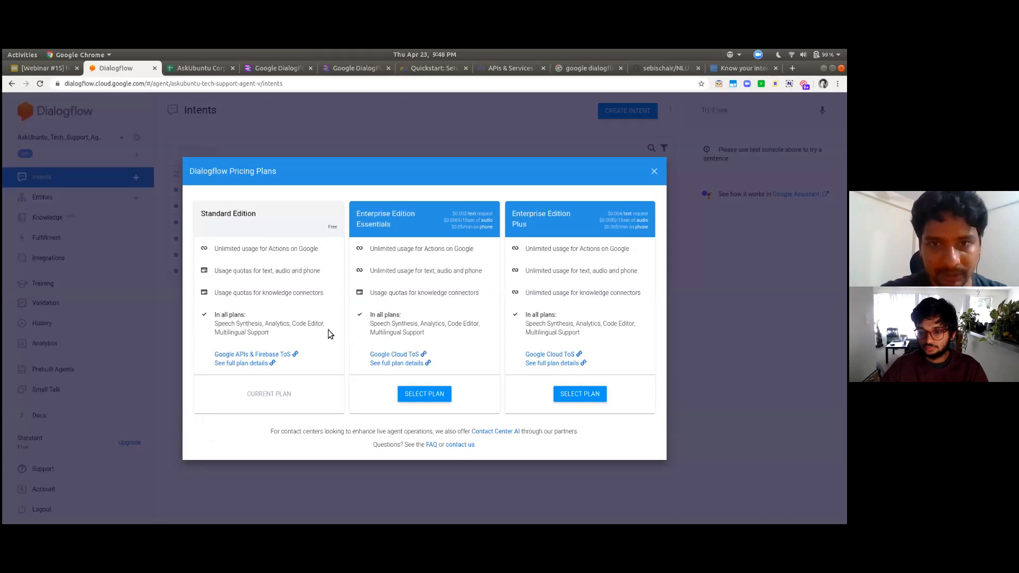
key(ctrl+f)
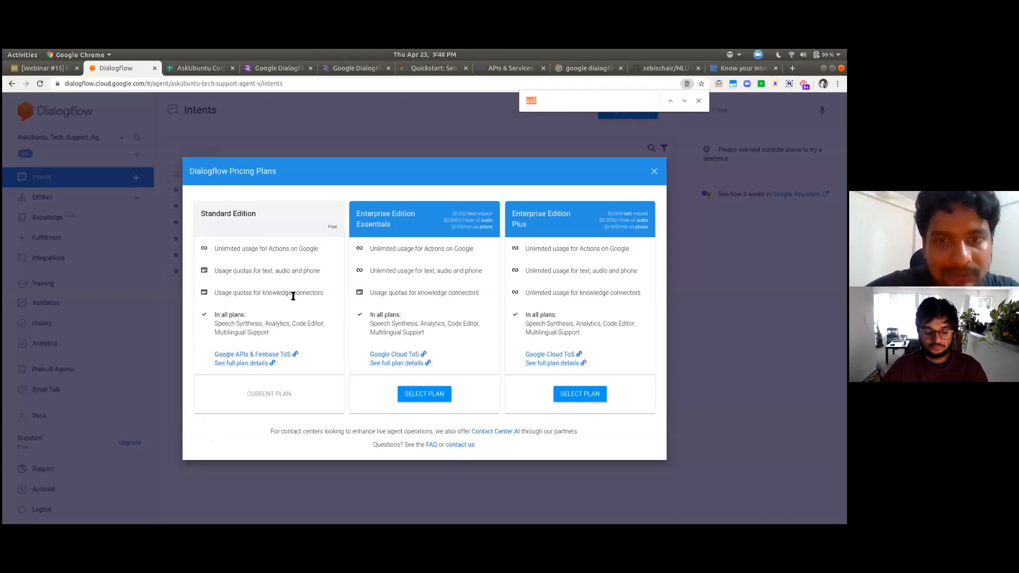
text(intent)
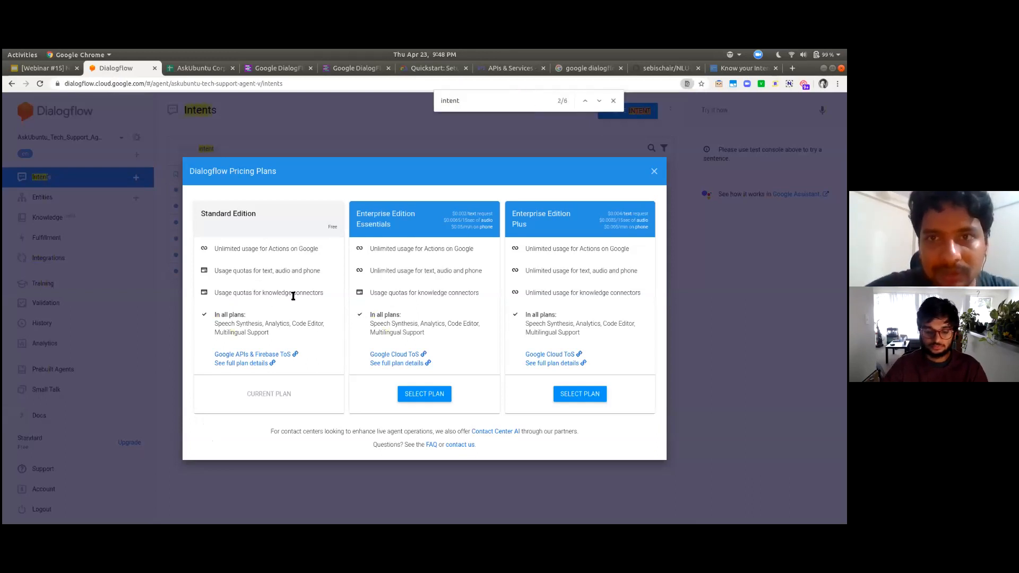
Review the Dialogflow pricing plans once more, then close them and clear the page search for "intent"
key(Return)
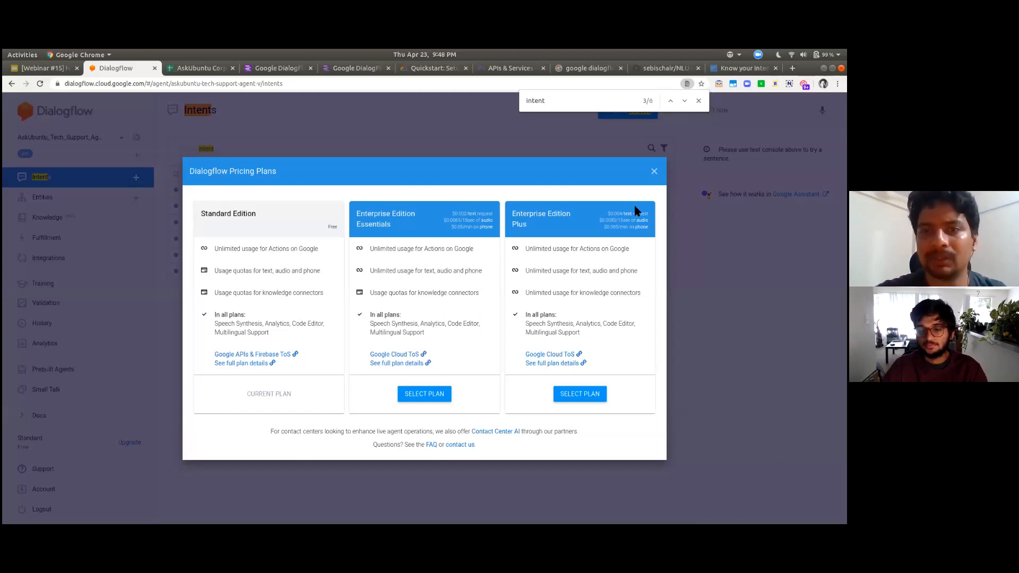
click(654, 171)
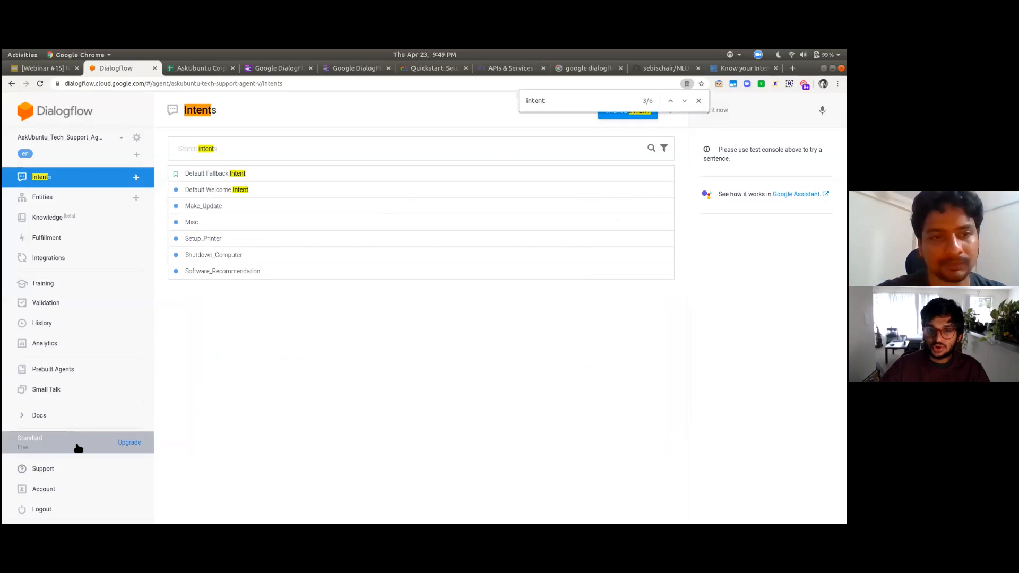
click(129, 442)
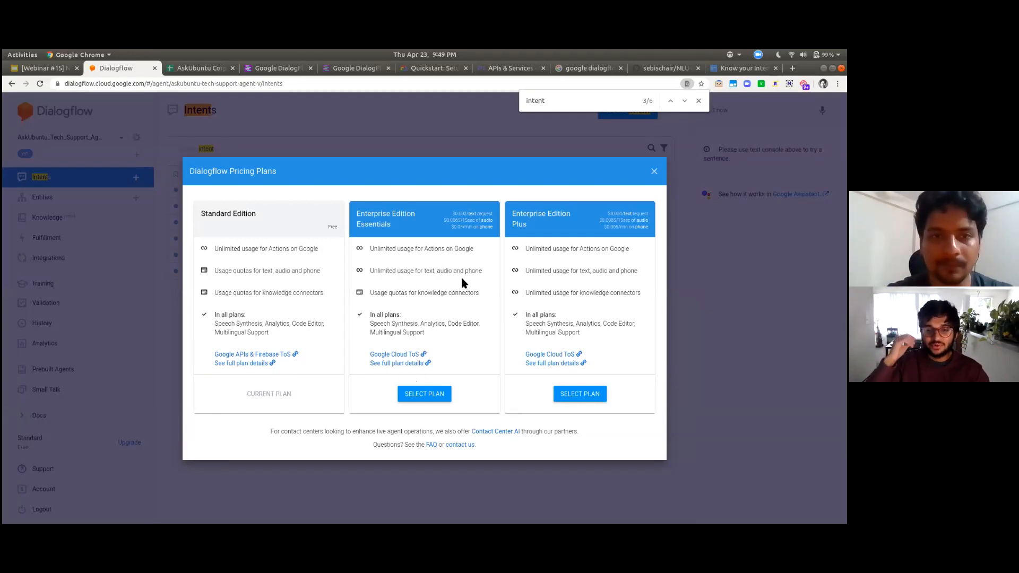
click(655, 172)
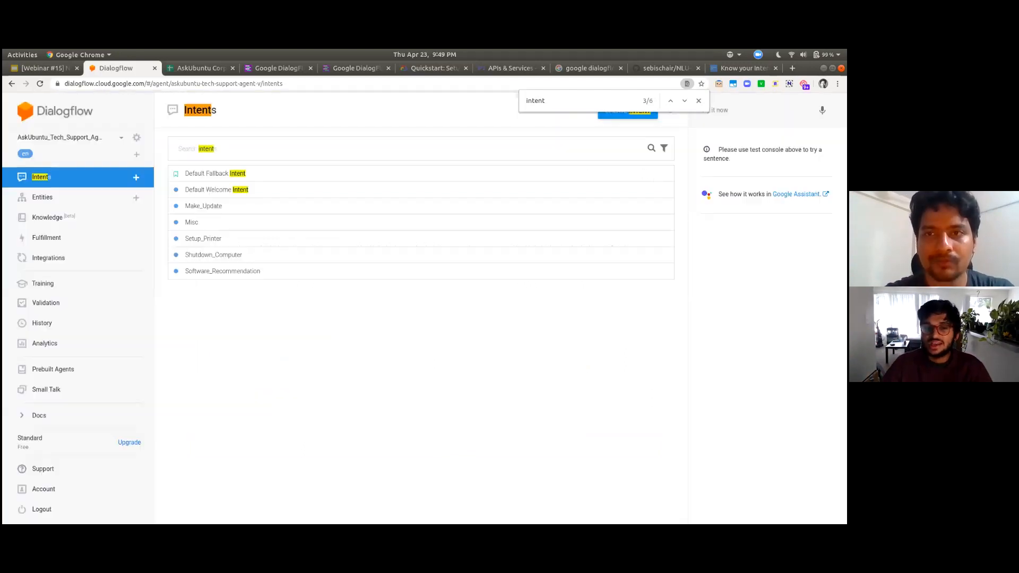
key(Escape)
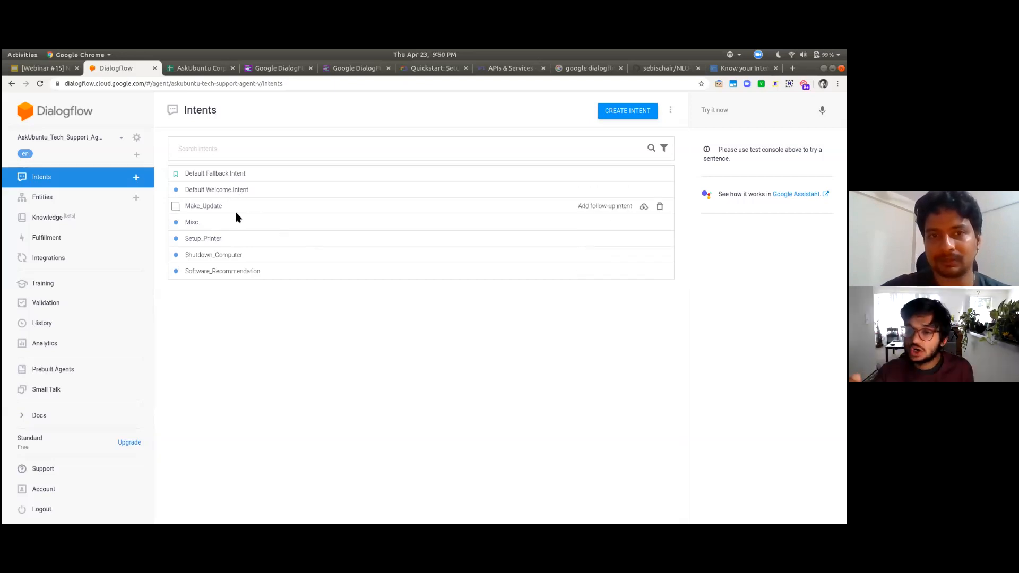
Add the training phrase "My printer is not working, please help" to the Setup_Printer intent and save it
click(244, 239)
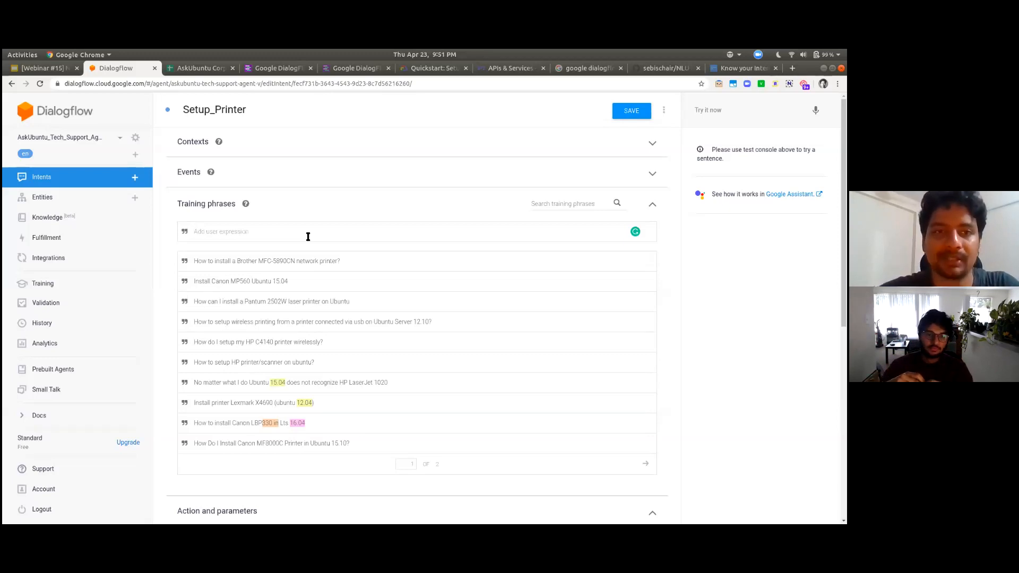
text(M)
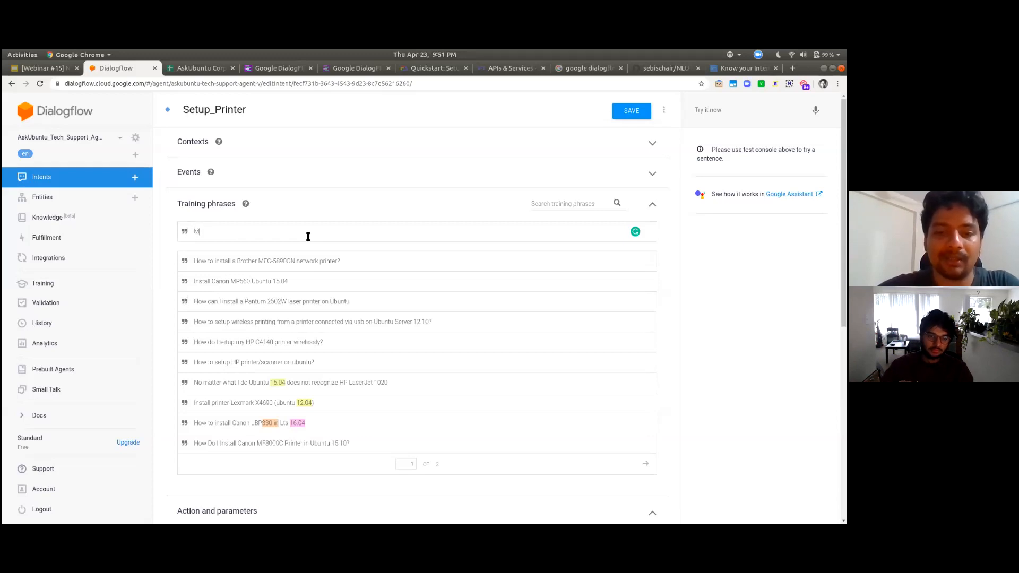
text(y printer is)
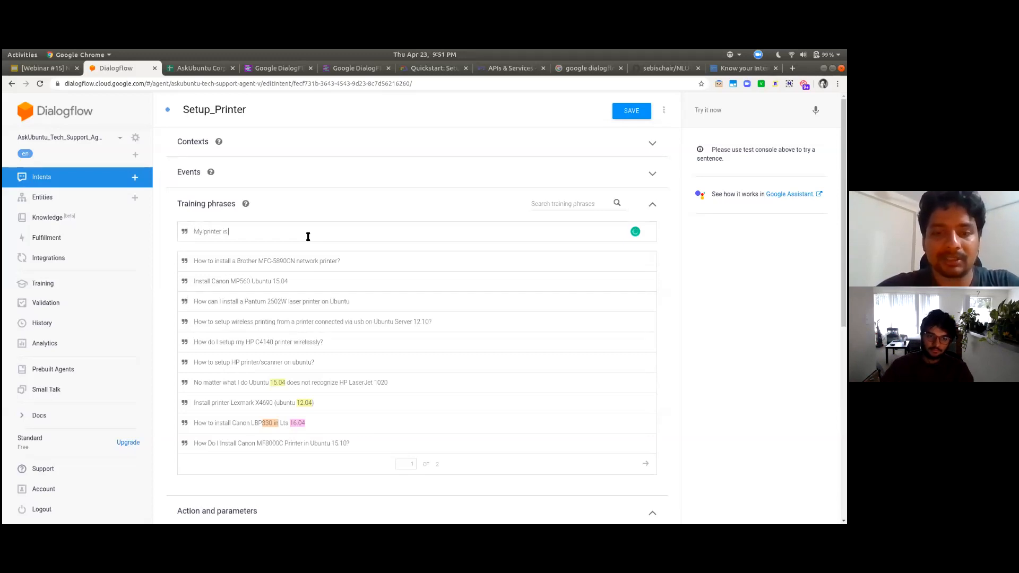
text( not working. please help)
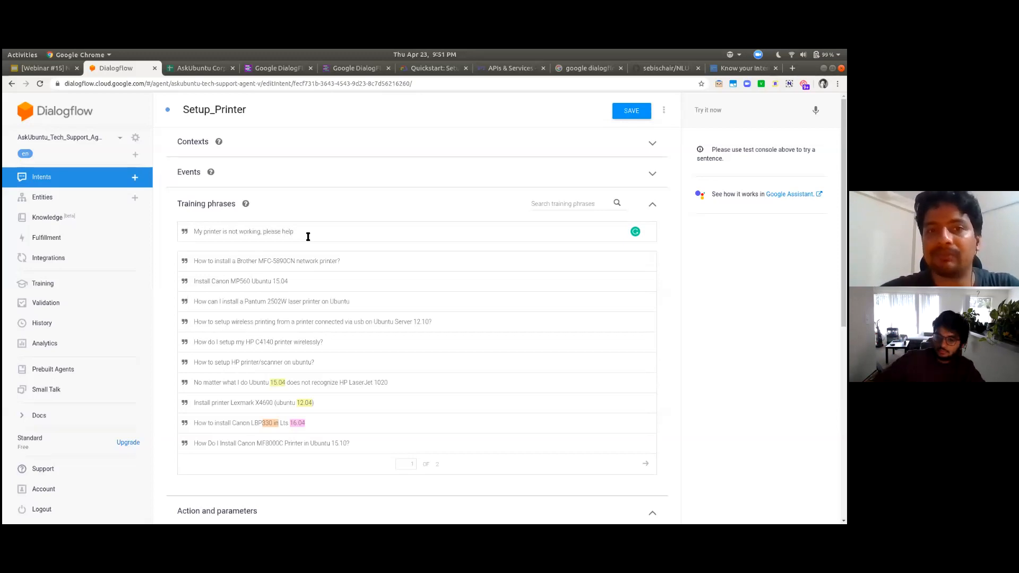
key(Return)
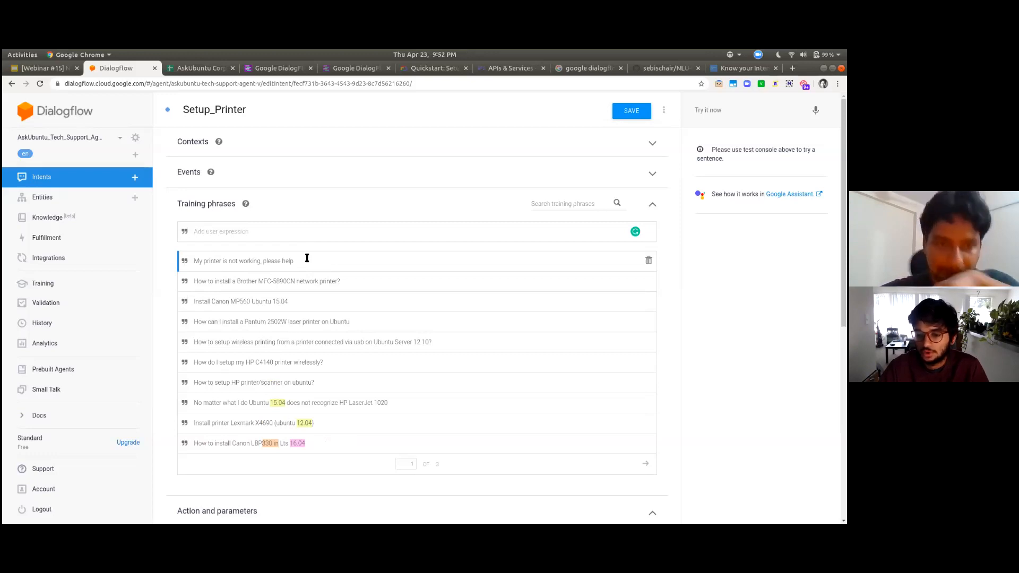
click(636, 112)
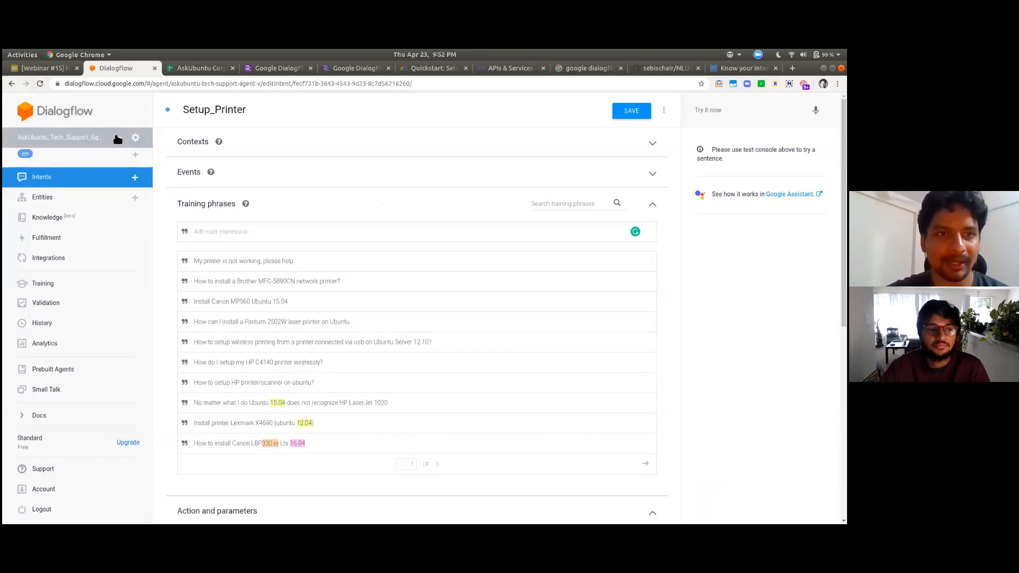
Open a blank new agent form from the agent list and bring up the mega agent documentation in a separate tab
click(137, 139)
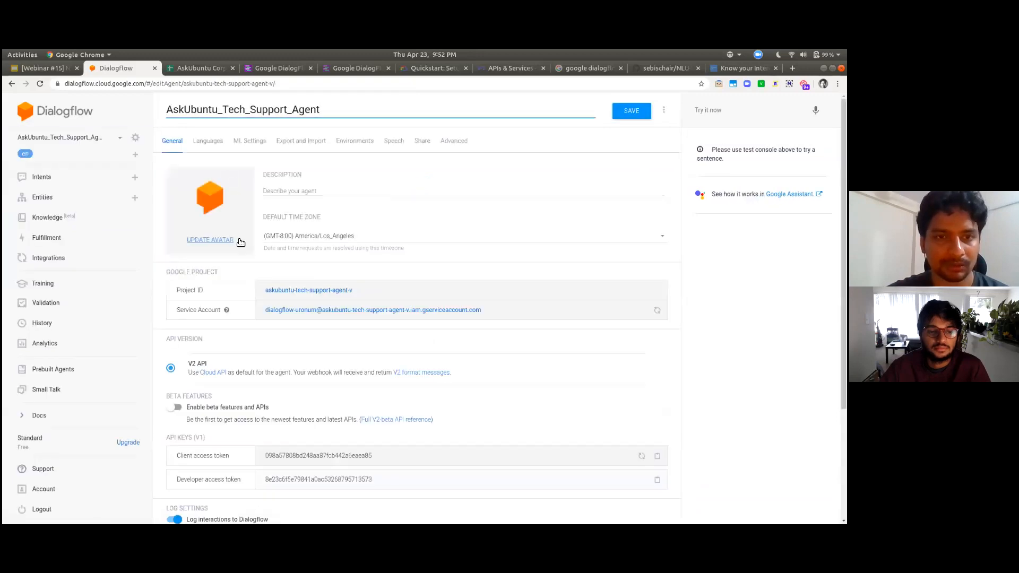
click(120, 134)
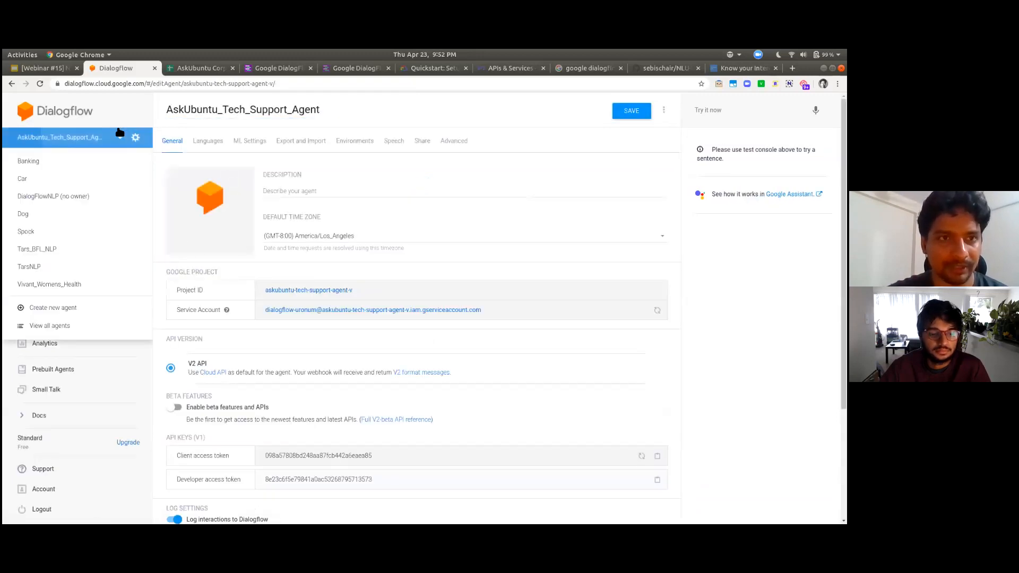
click(54, 307)
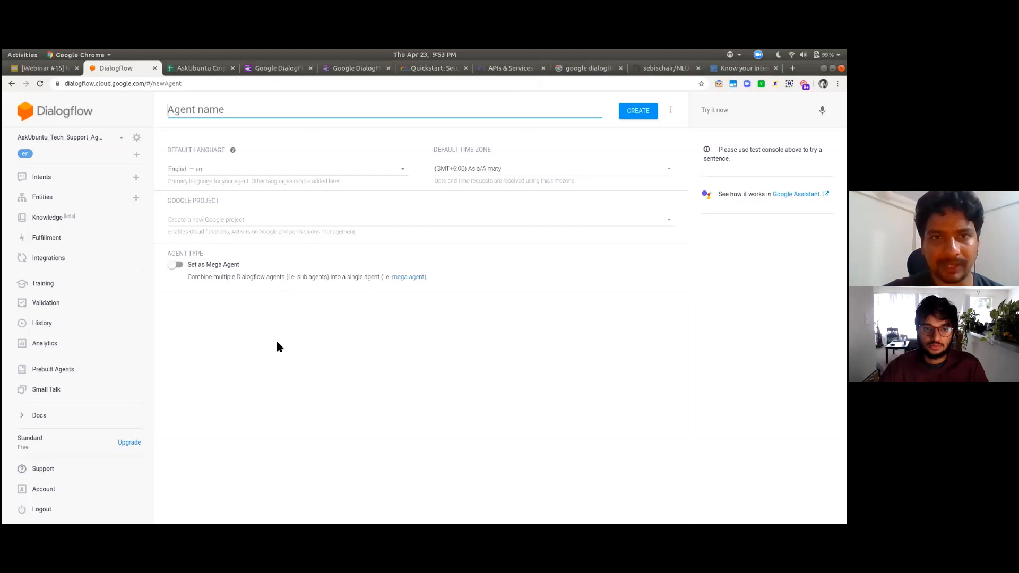
right_click(409, 277)
click(425, 286)
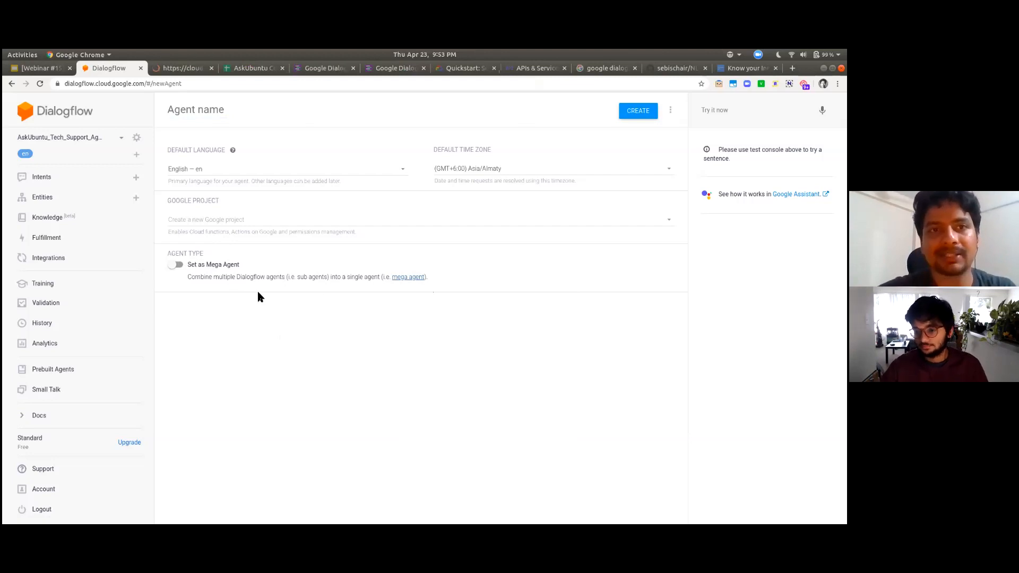
key(ctrl+Tab)
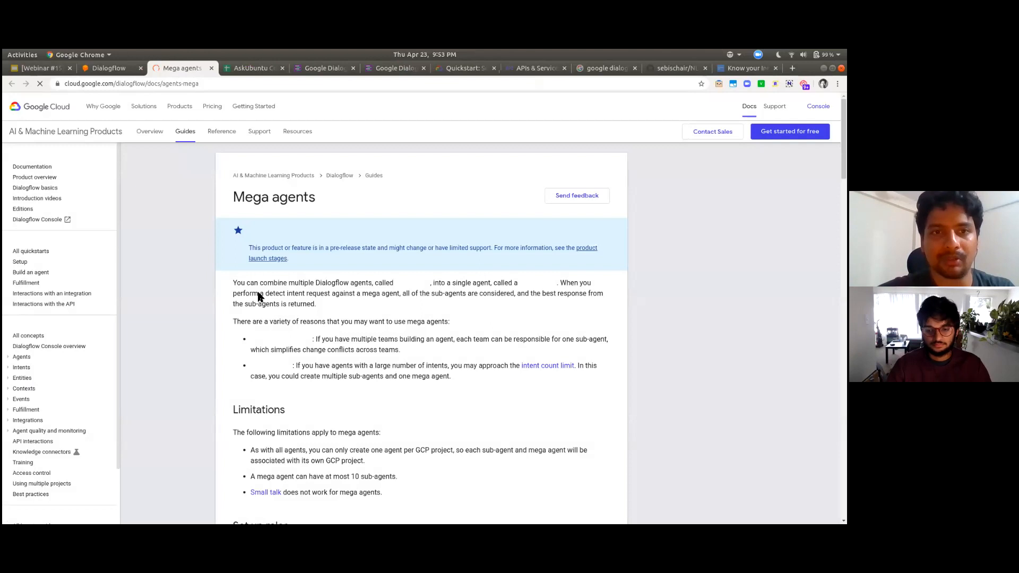
key(ctrl+shift+Tab)
key(ctrl+Tab)
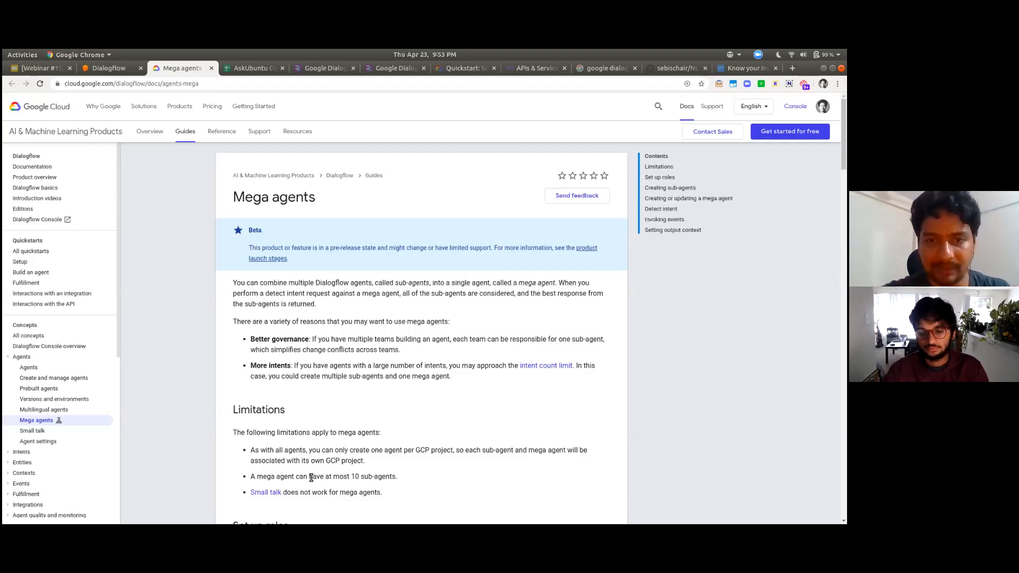
Read the mega agents guide's Limitations and Set up roles sections, then open the overview of all Dialogflow quickstarts
drag(309, 476, 396, 477)
click(416, 476)
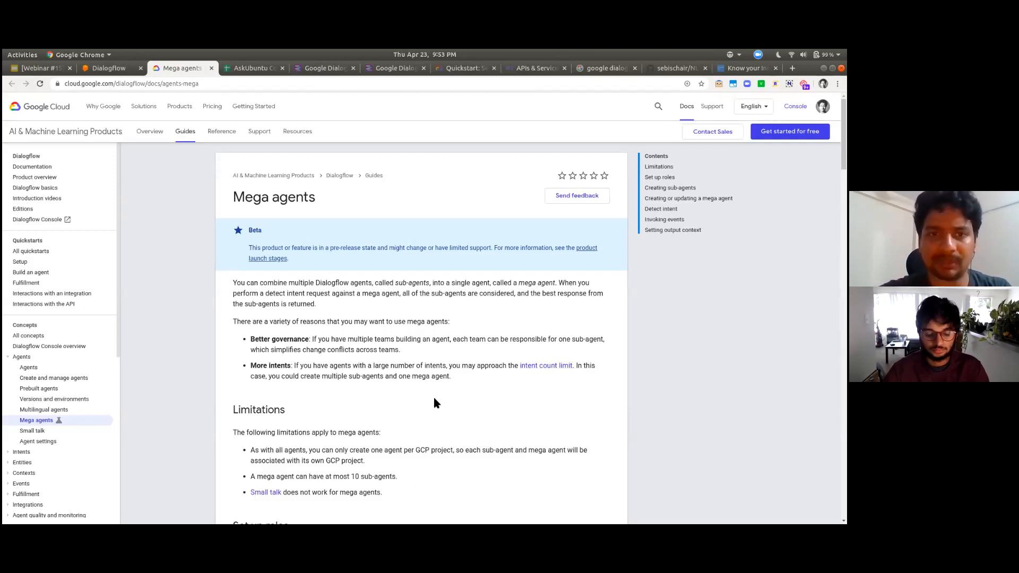
scroll(435, 404, down, 5)
scroll(216, 266, down, 3)
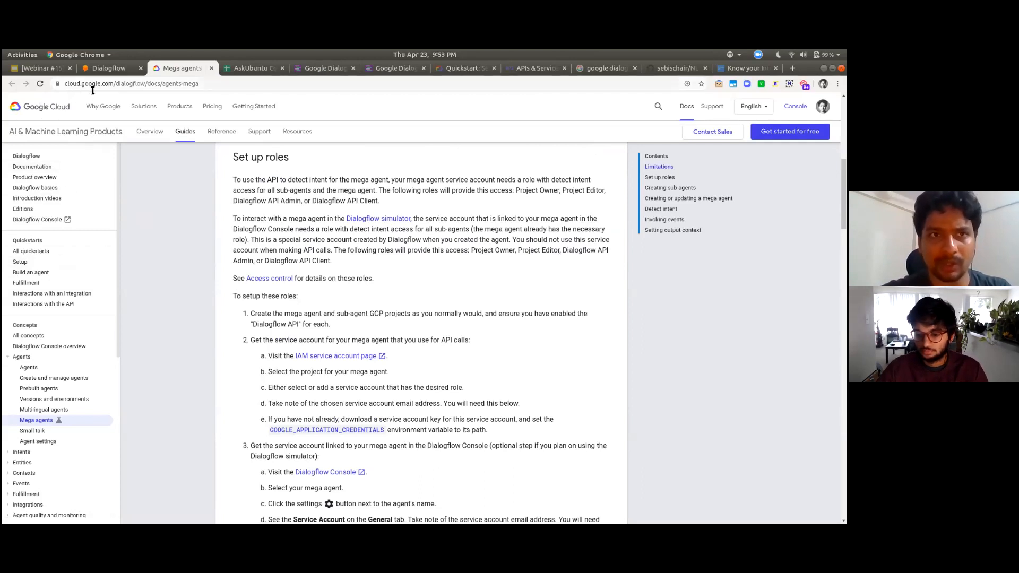
drag(120, 84, 225, 84)
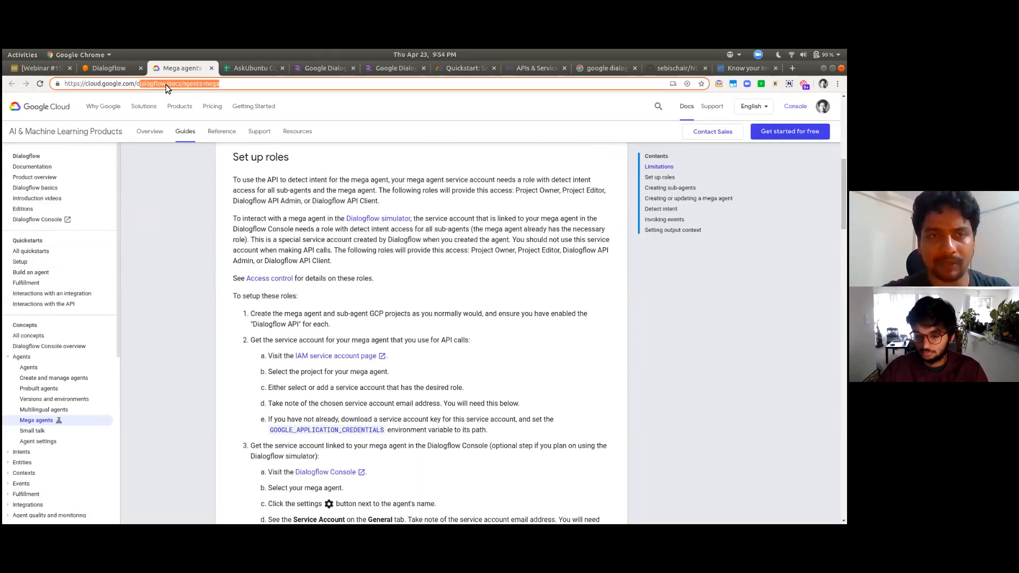
click(171, 279)
click(19, 253)
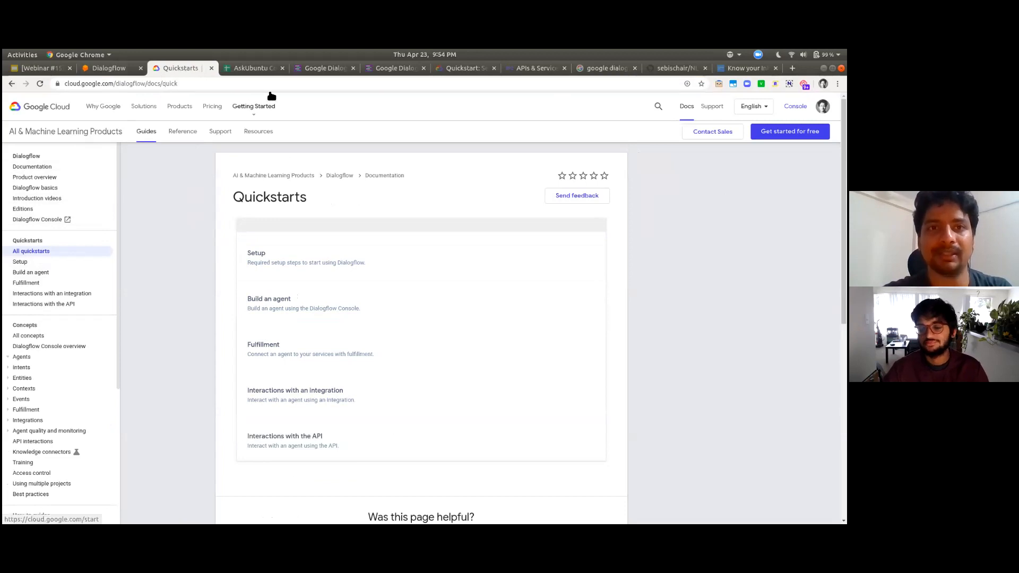
Return the documentation to the mega agents guide, then switch to Dialogflow and go to the intents list, discarding the new agent form
key(ctrl+Tab)
key(ctrl+Tab)
click(254, 279)
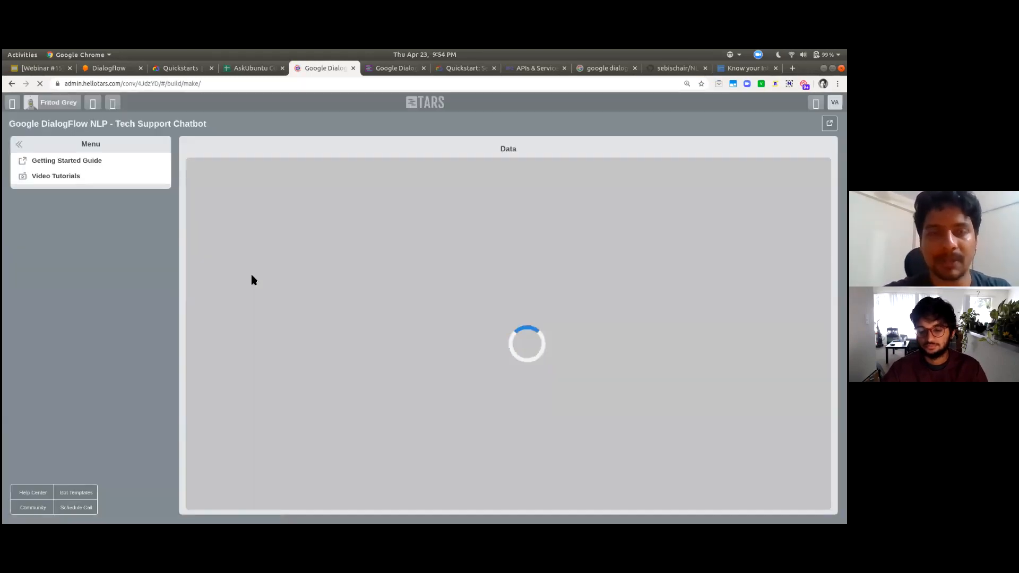
key(ctrl+shift+Tab)
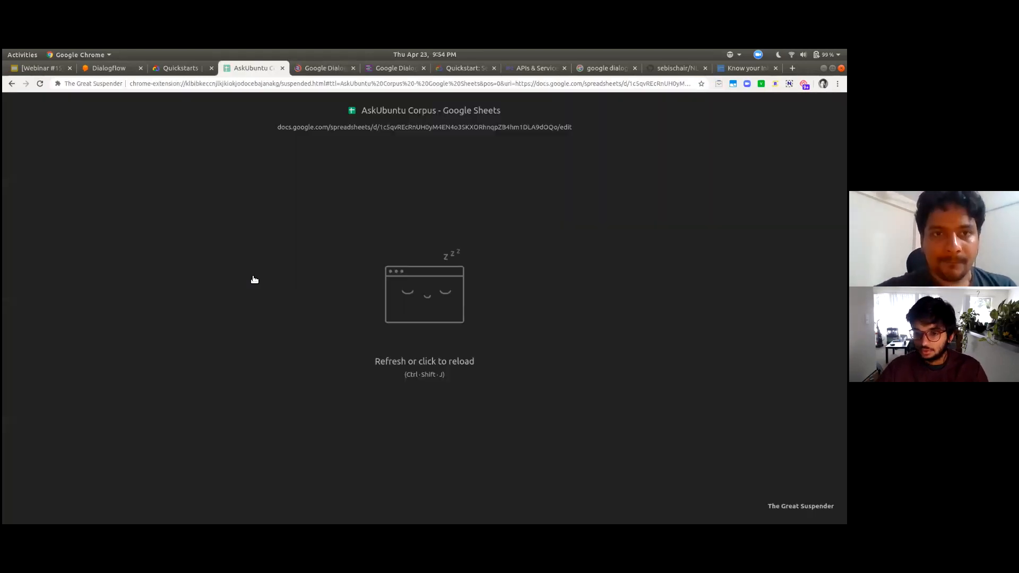
key(ctrl+shift+Tab)
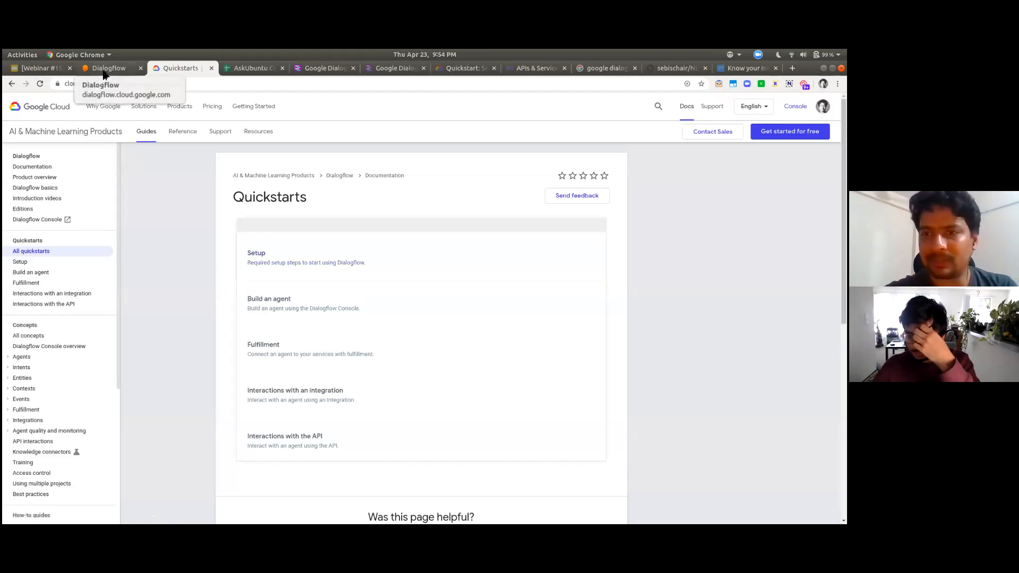
click(12, 85)
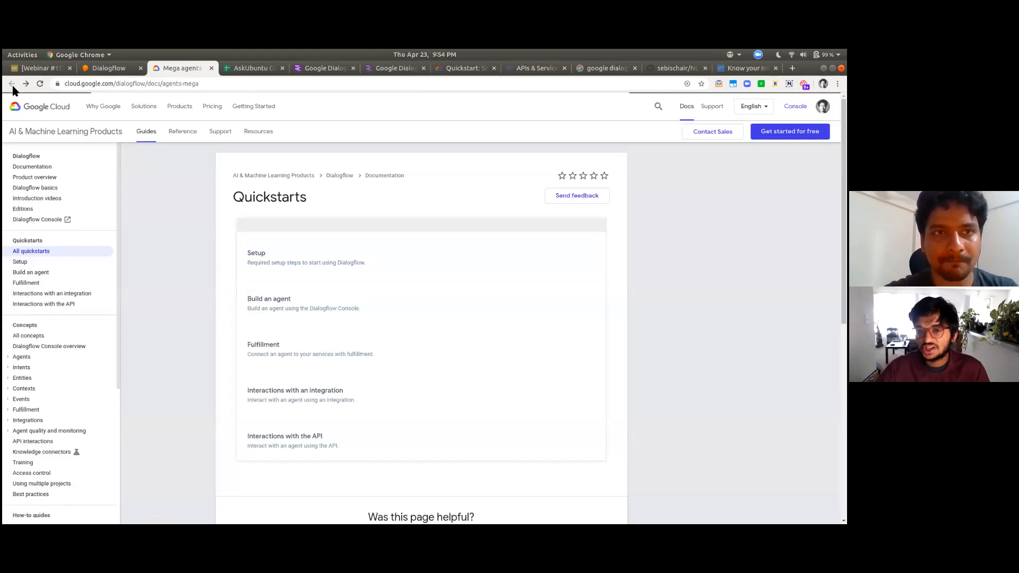
key(ctrl+shift+Tab)
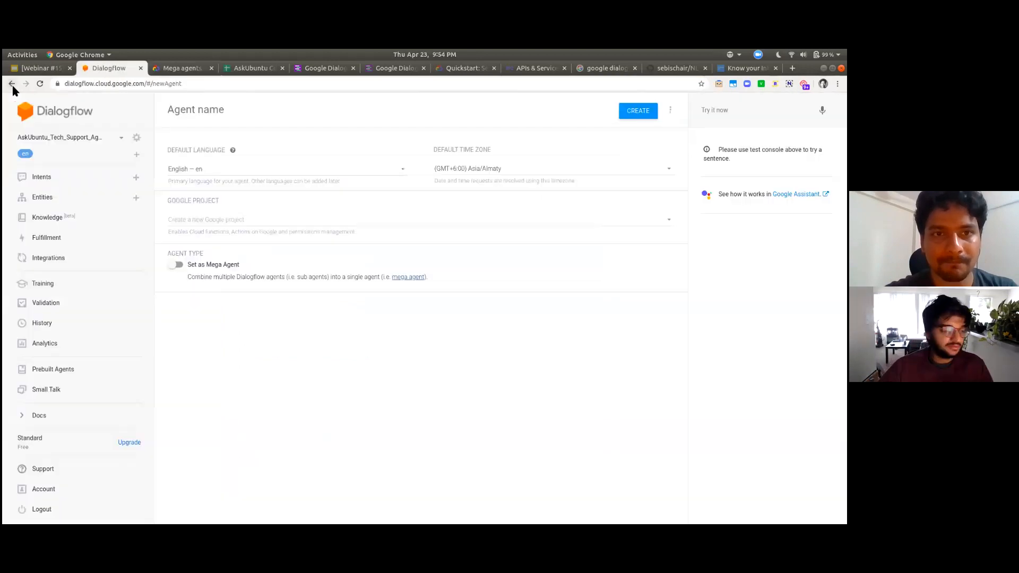
click(76, 175)
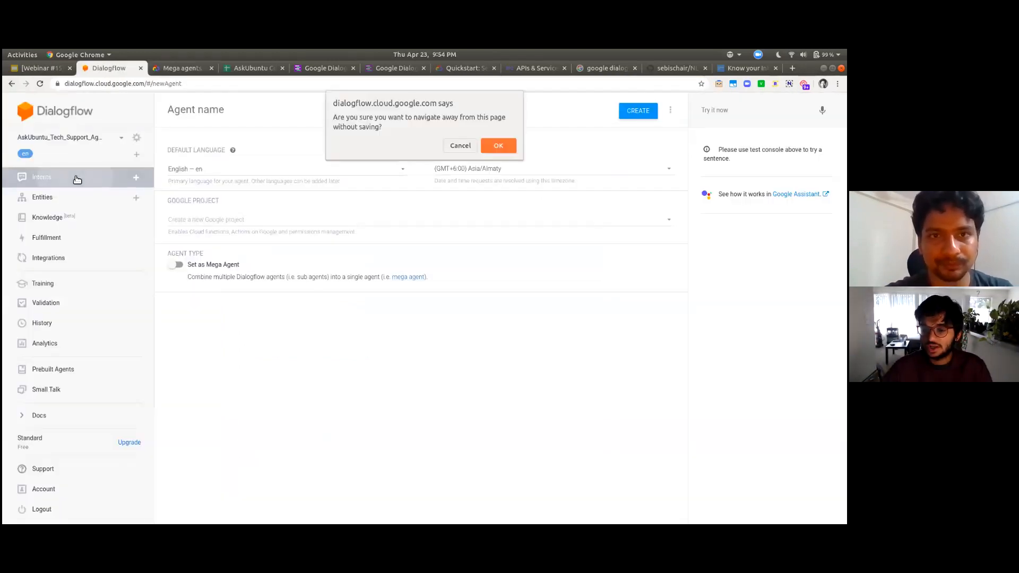
click(499, 146)
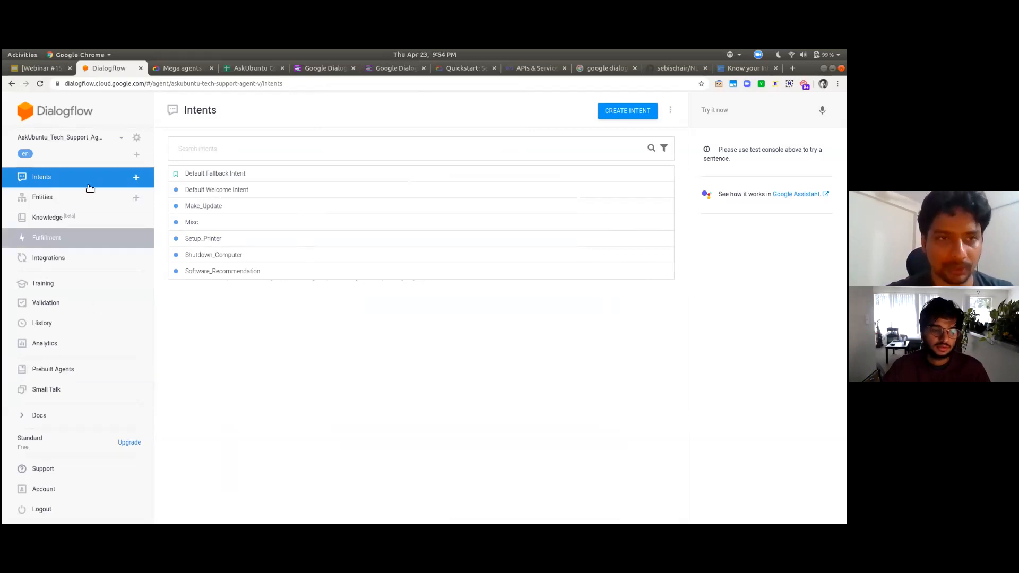
Review the prebuilt Flights agent's example phrases and import the agent, linking it to a new Google project
click(54, 371)
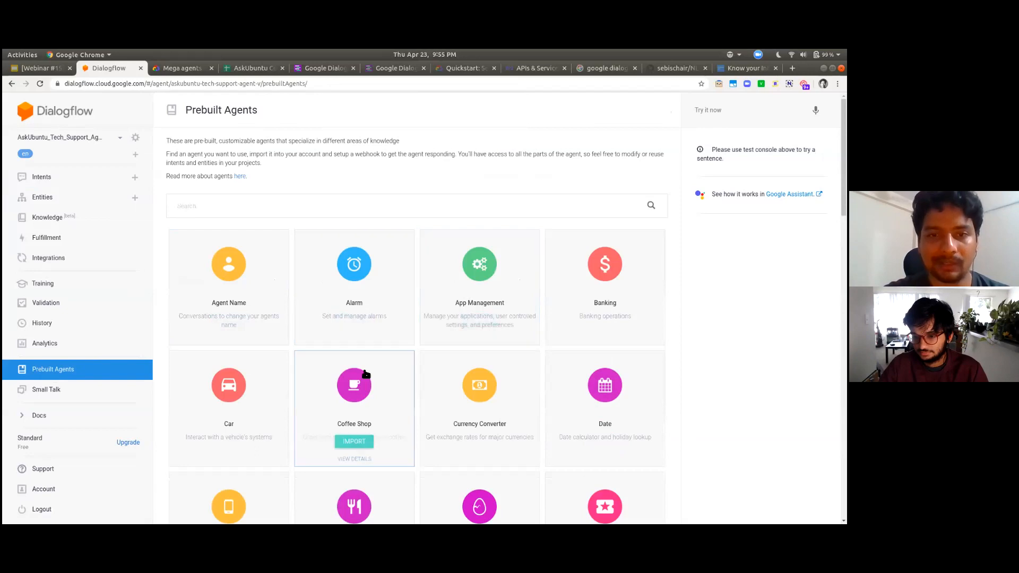
scroll(364, 376, down, 5)
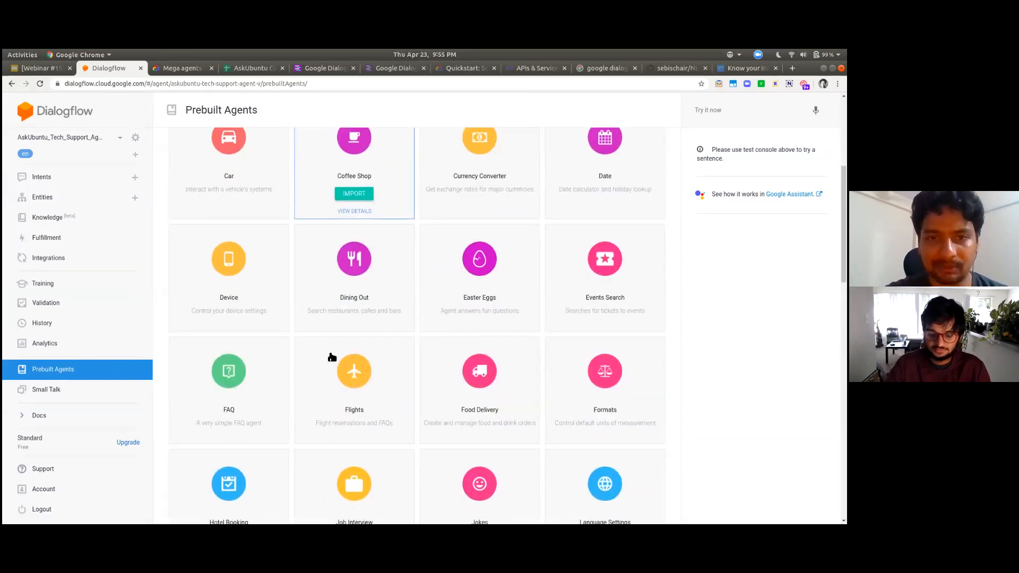
scroll(366, 372, down, 1)
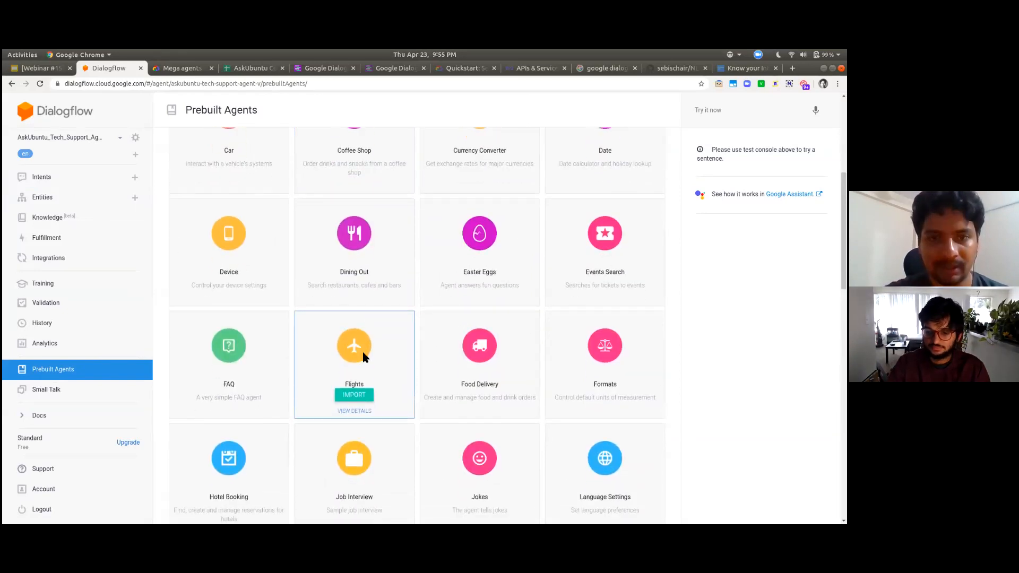
click(365, 357)
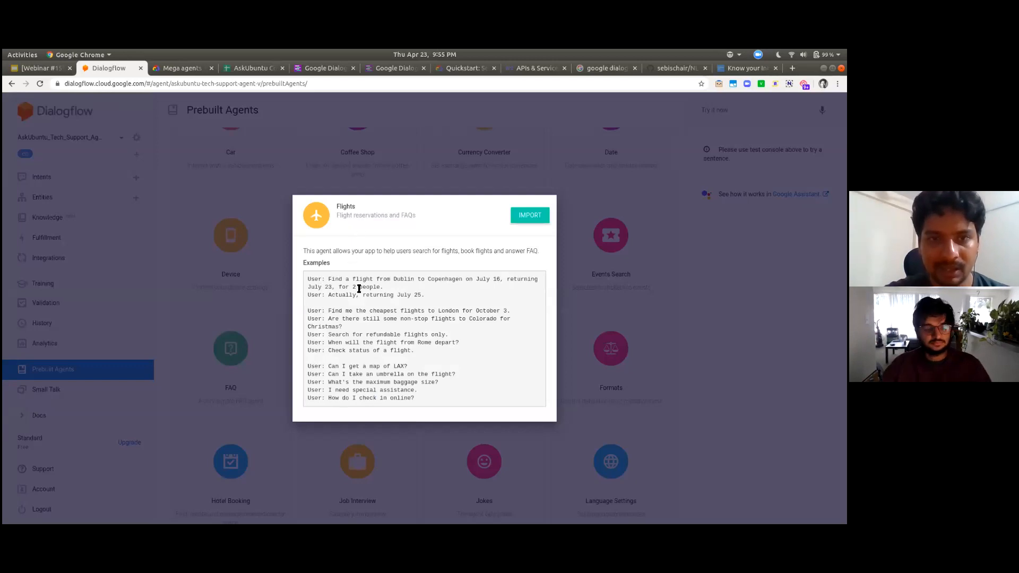
drag(332, 281, 364, 287)
click(380, 320)
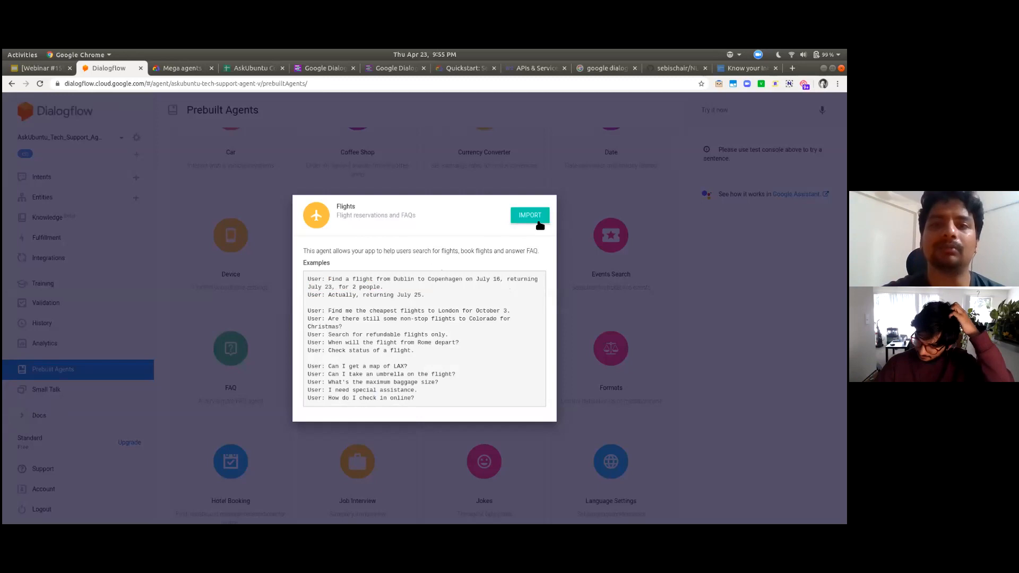
click(526, 210)
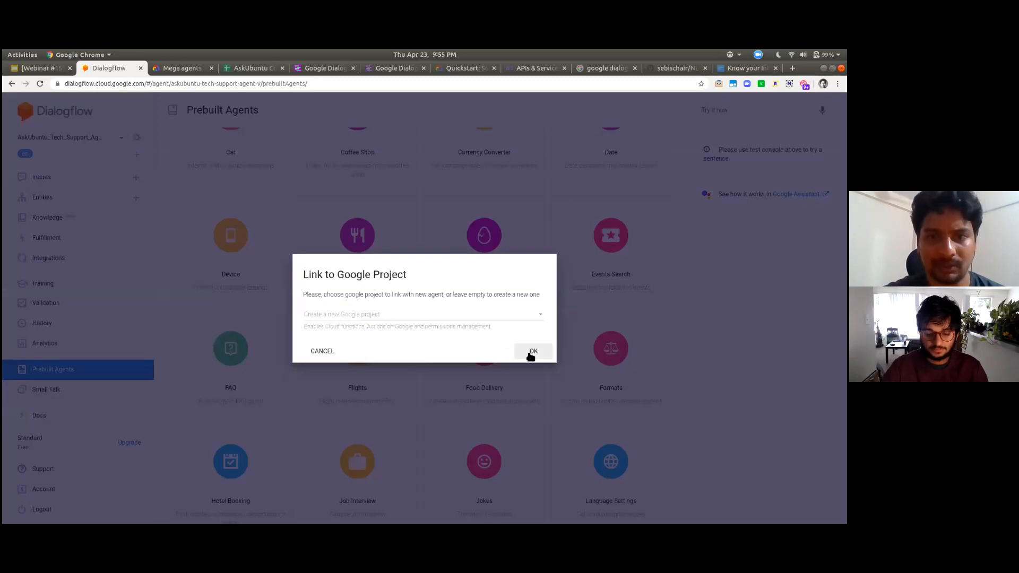
click(530, 353)
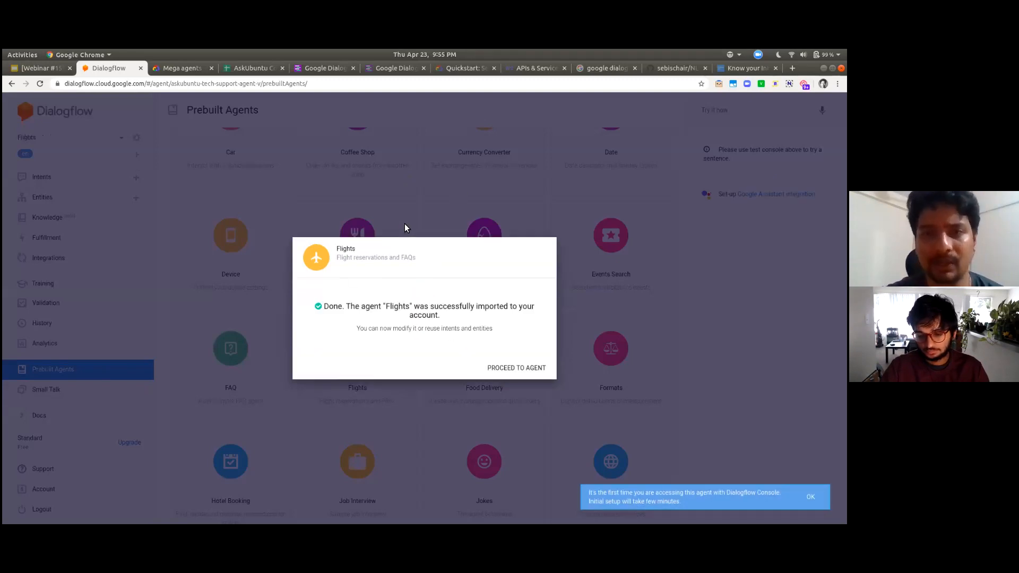
Open the imported Flights agent, review the faq.special_requests intent's training phrases, and return to the intents list without saving
click(516, 368)
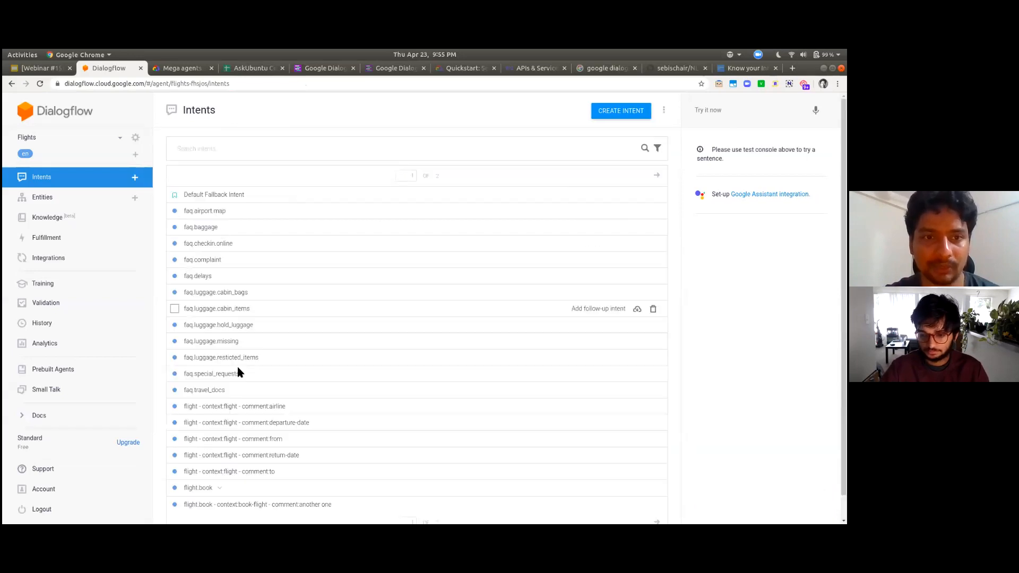
scroll(268, 244, down, 1)
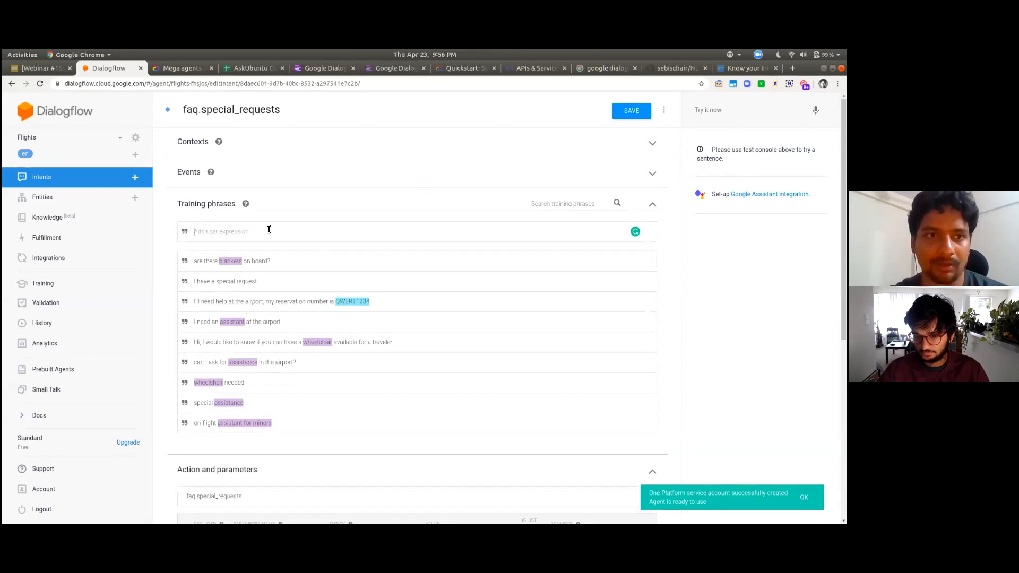
click(51, 182)
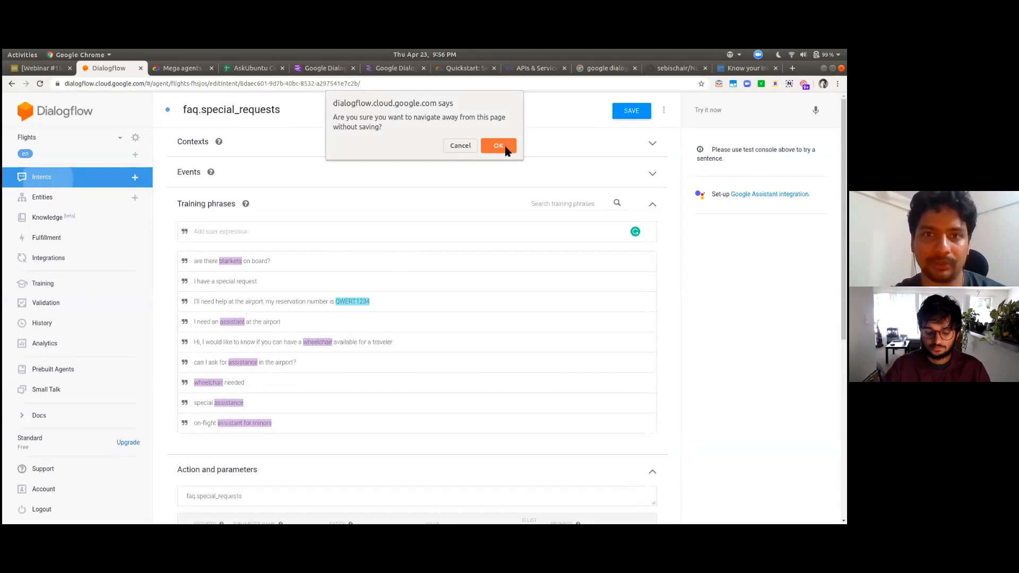
click(499, 148)
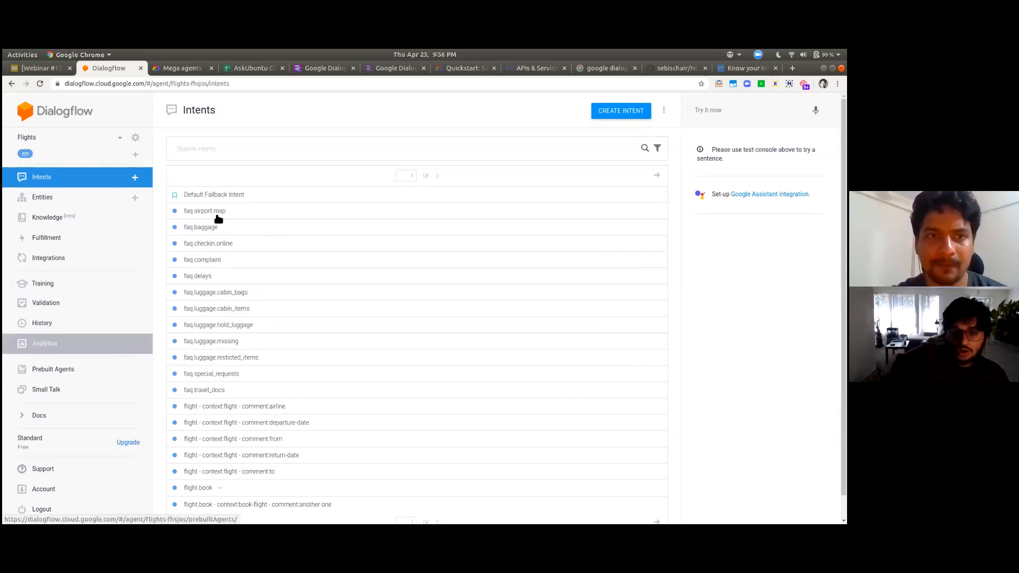
Export the Flights agent as a ZIP backup, and view the ZIP import dialog without uploading a file
click(136, 137)
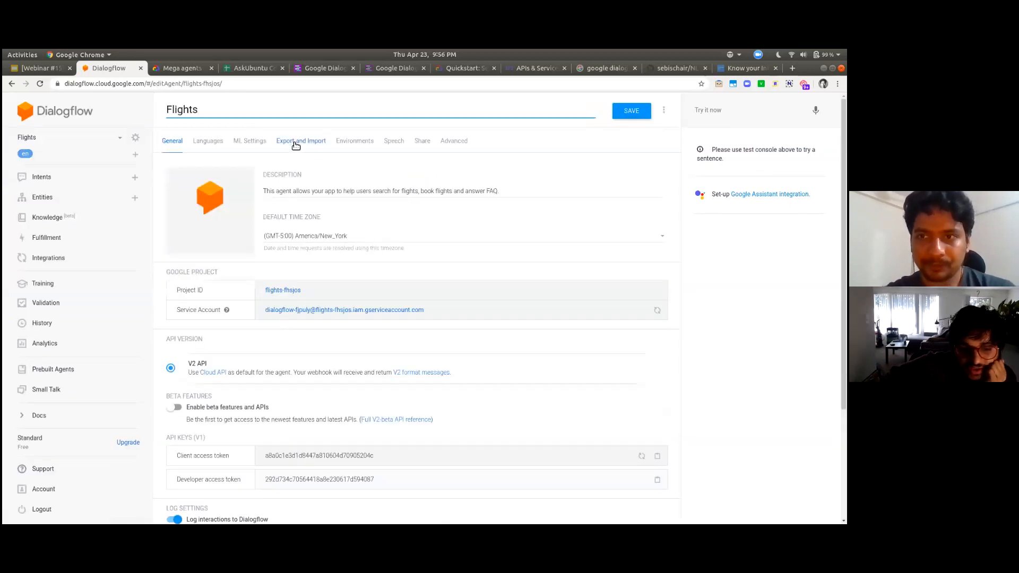
click(296, 142)
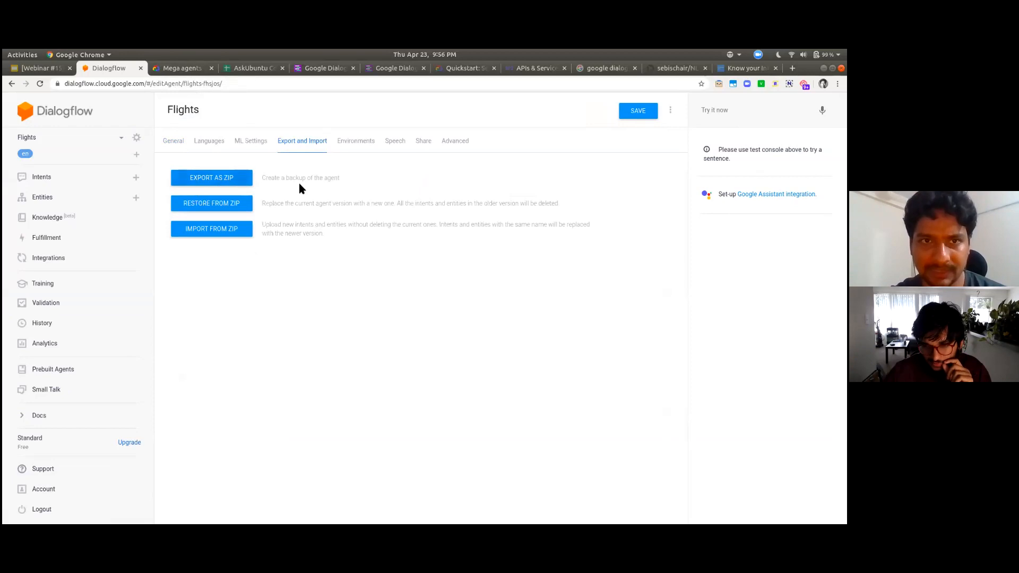
click(208, 182)
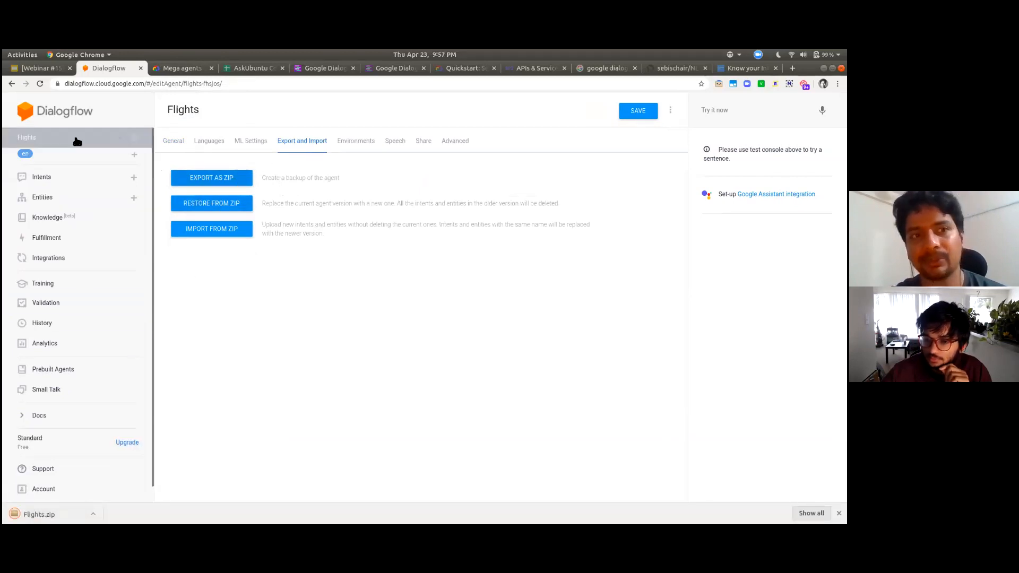
click(213, 229)
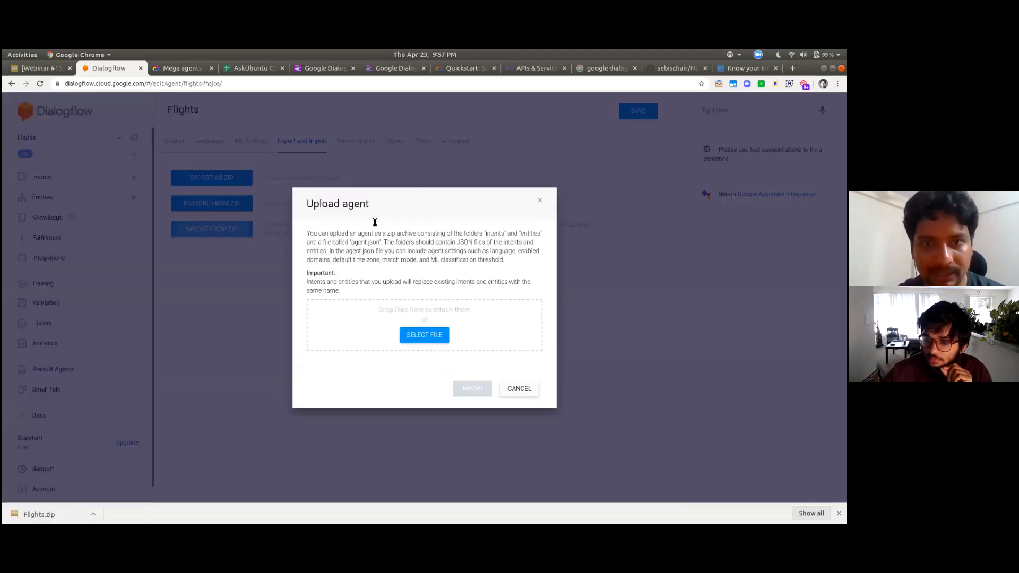
click(519, 391)
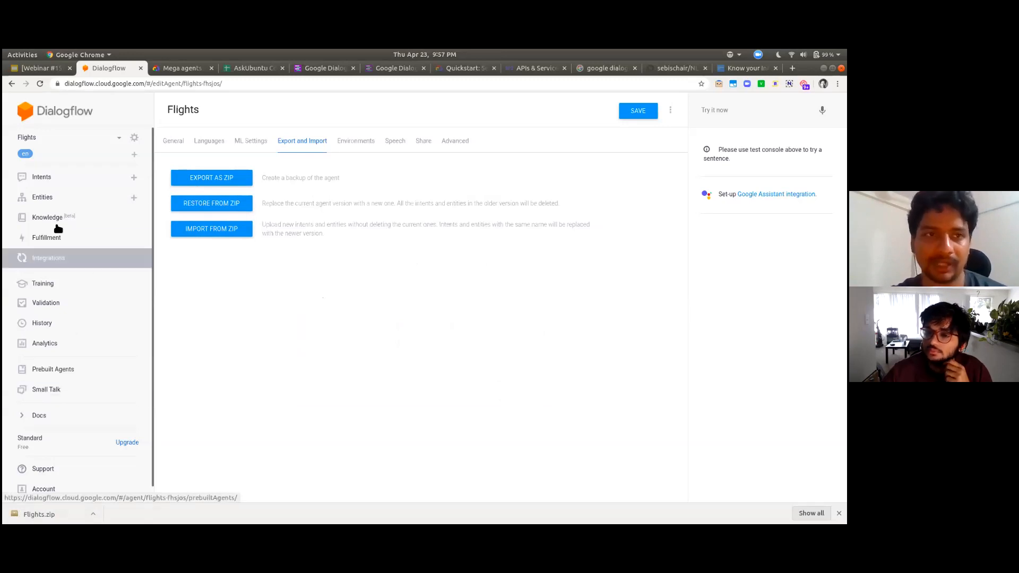
Change the active agent to AskUbuntu_Tech_Support_Agent, then switch to the TARS builder of the Tech Support Chatbot and dismiss the downloads bar
click(118, 138)
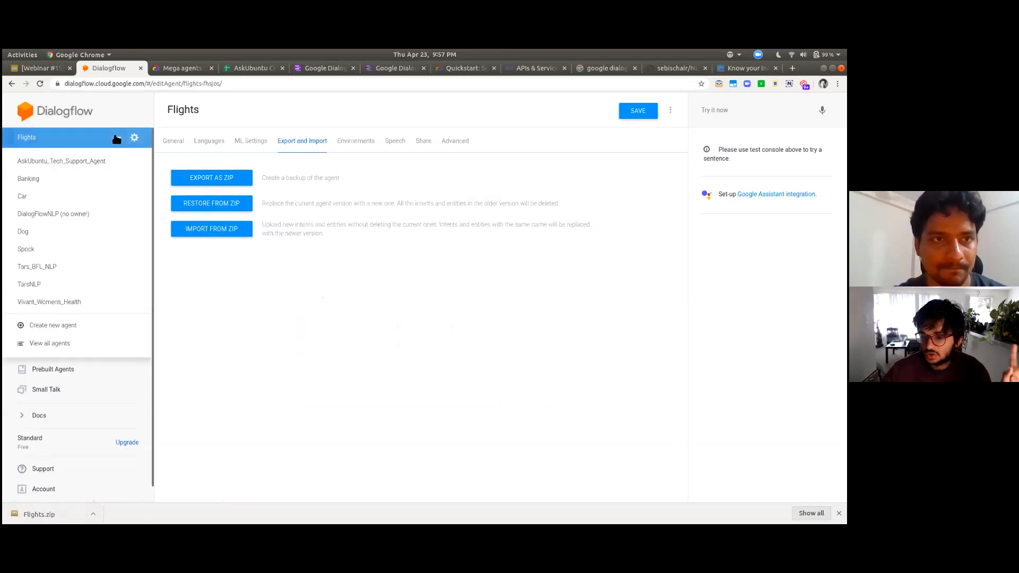
click(95, 160)
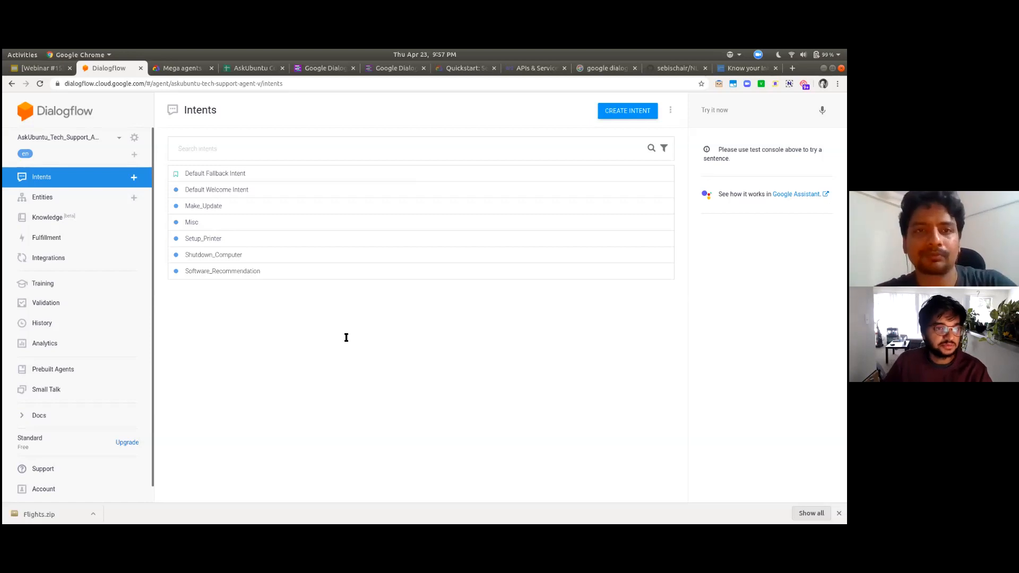
key(ctrl+Tab)
key(ctrl+Tab)
key(ctrl+Tab)
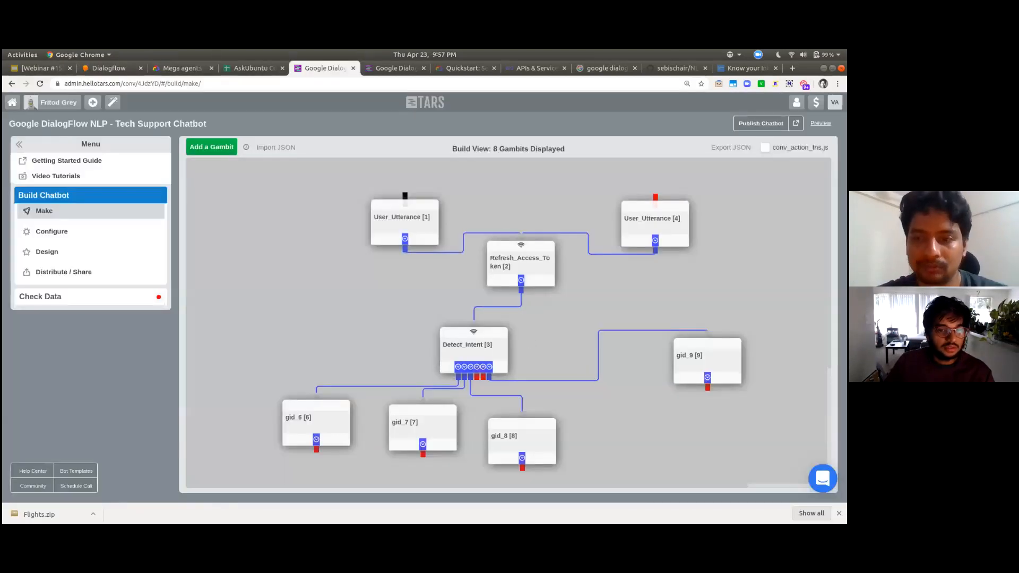
click(839, 513)
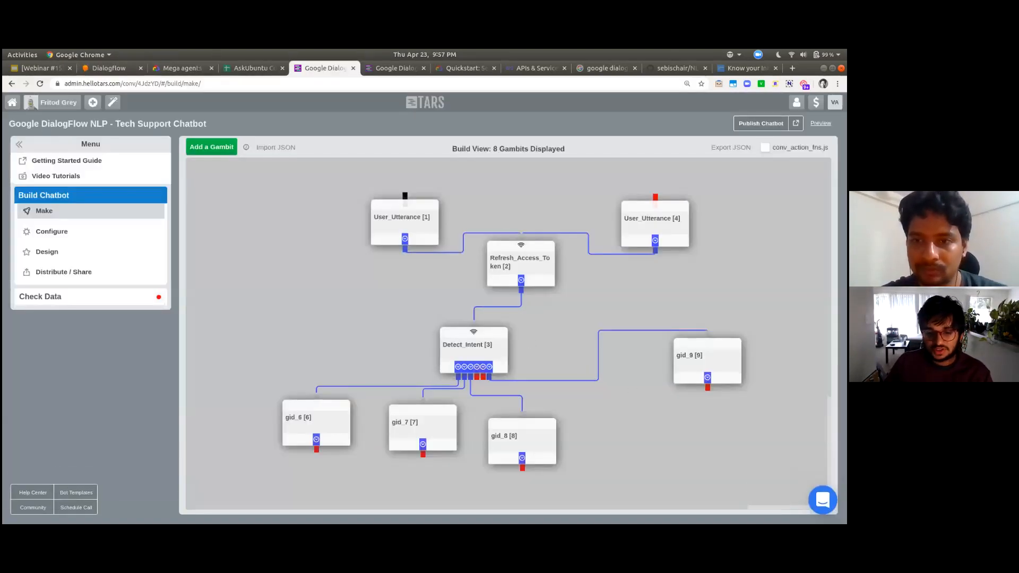
Rearrange the gid_7, gid_8 and gid_9 gambits into a row beneath Detect_Intent, leaving gid_9's settings unedited
drag(706, 359, 672, 427)
drag(518, 433, 380, 436)
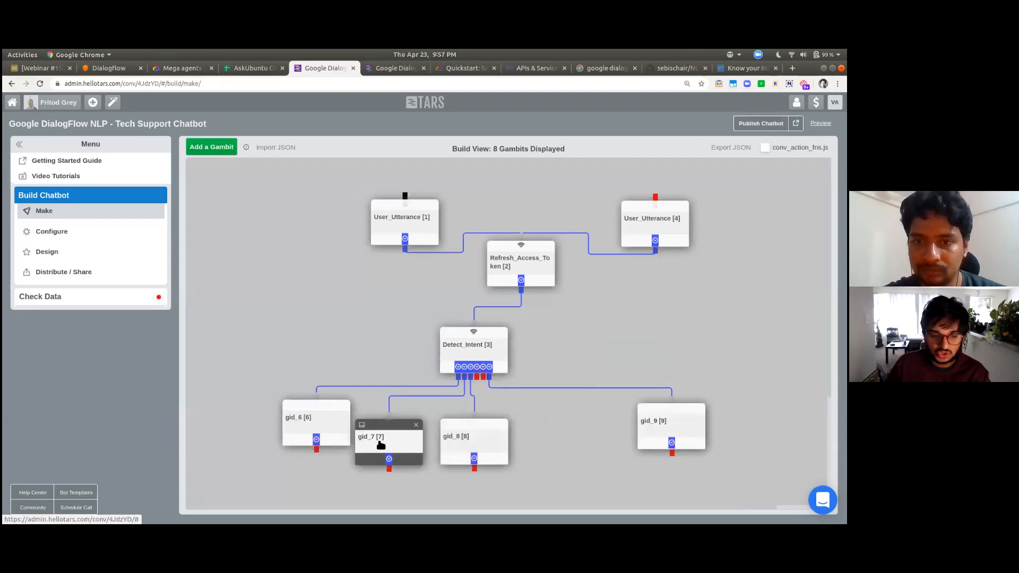
double_click(658, 430)
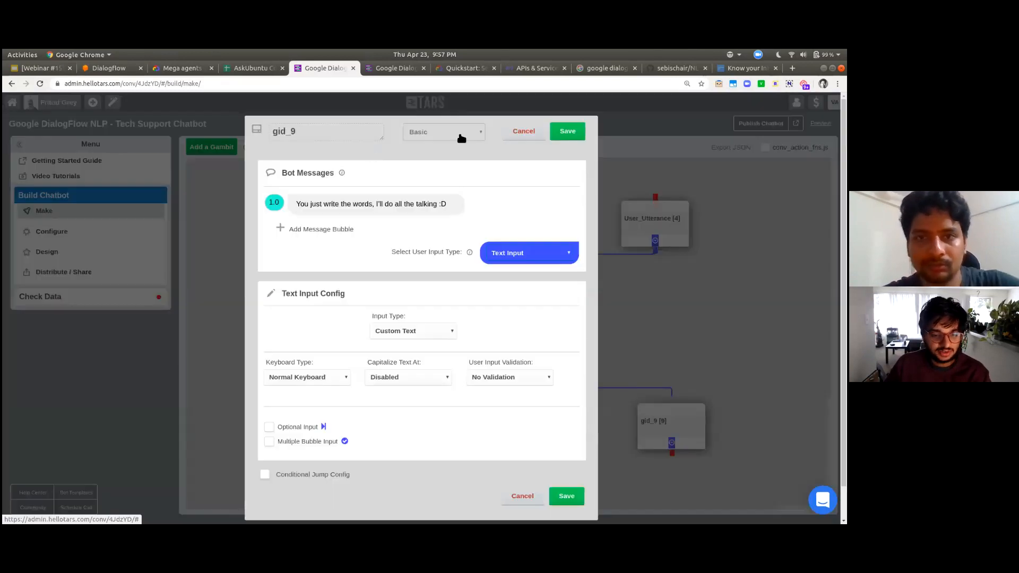
click(520, 131)
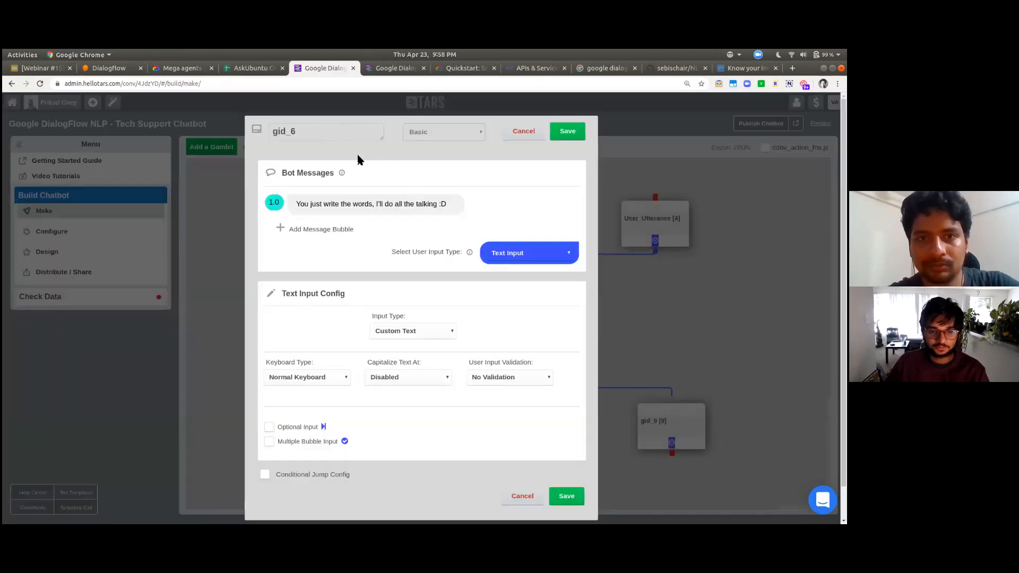
Rename the gid_6 gambit as Software_Recommendation and save it
click(336, 129)
text(Software_REcommenddatio)
key(BackSpace)
key(BackSpace)
key(BackSpace)
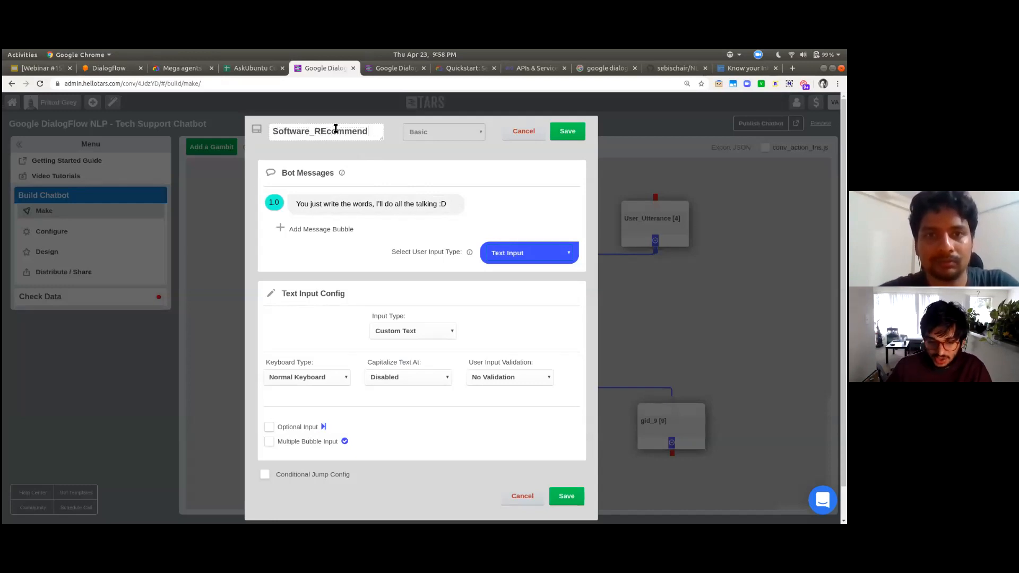
text(ation)
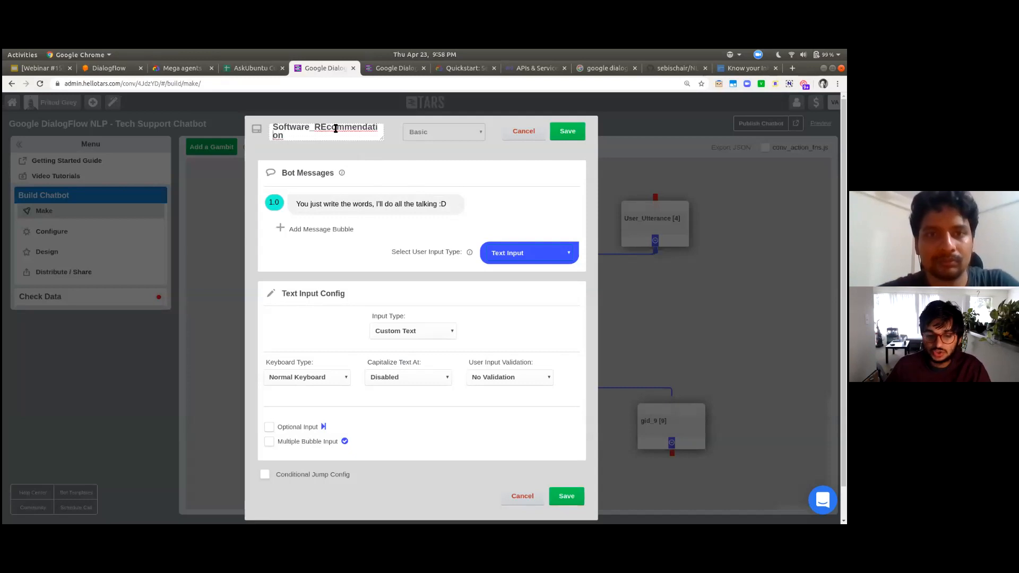
key(Left)
key(Left)
key(Left)
key(Left)
key(Left)
key(Left)
key(Left)
key(Left)
click(336, 129)
key(BackSpace)
text(e)
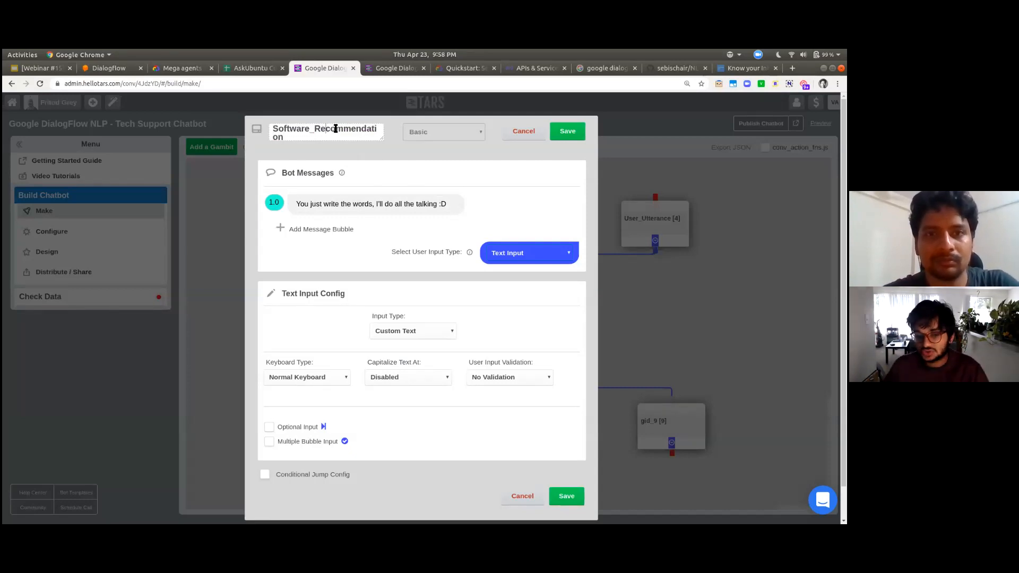
click(568, 130)
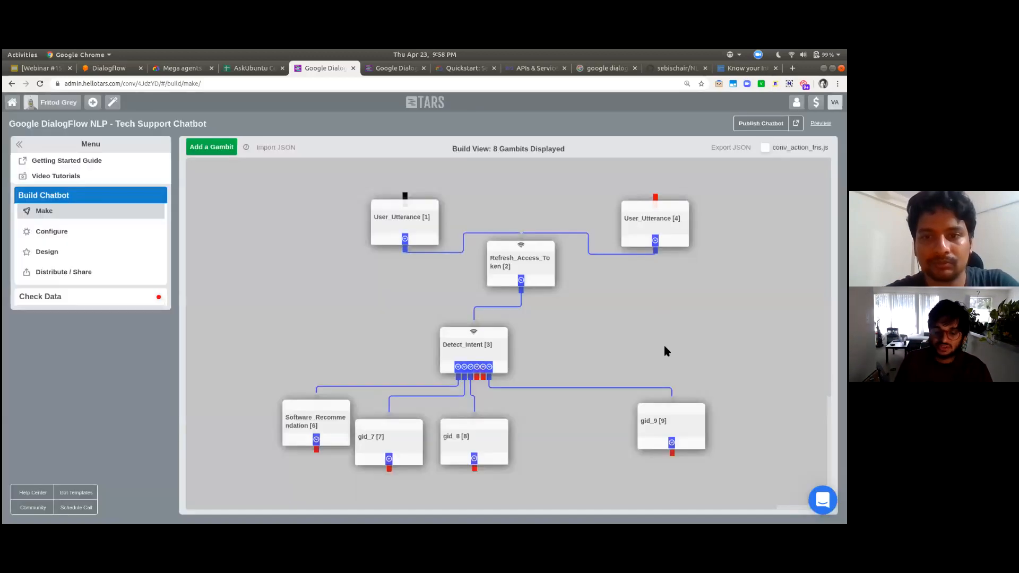
Rename the gid_9 gambit as Default_Branch and save it
click(679, 428)
double_click(332, 129)
text(Default_Branch)
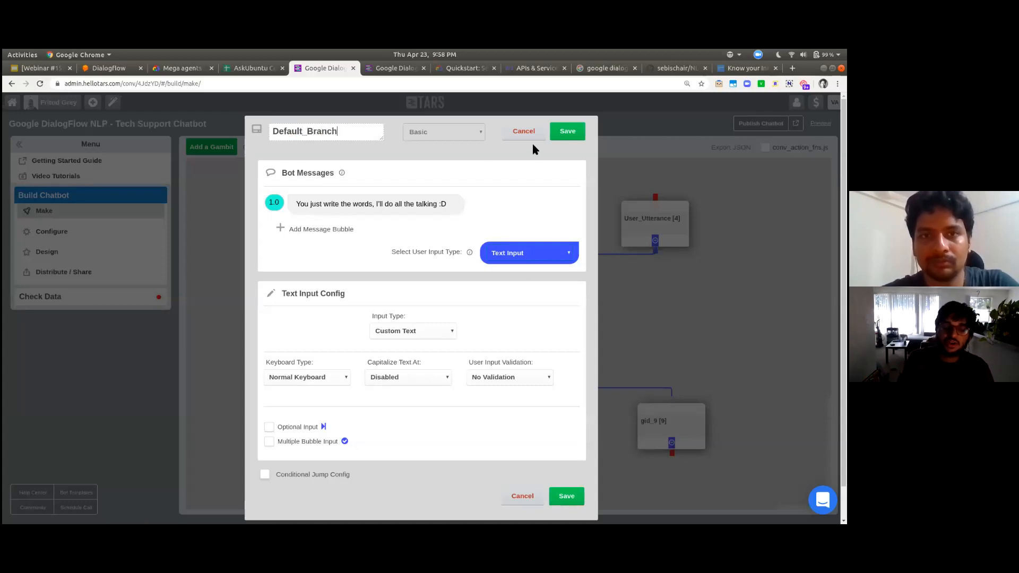
click(571, 133)
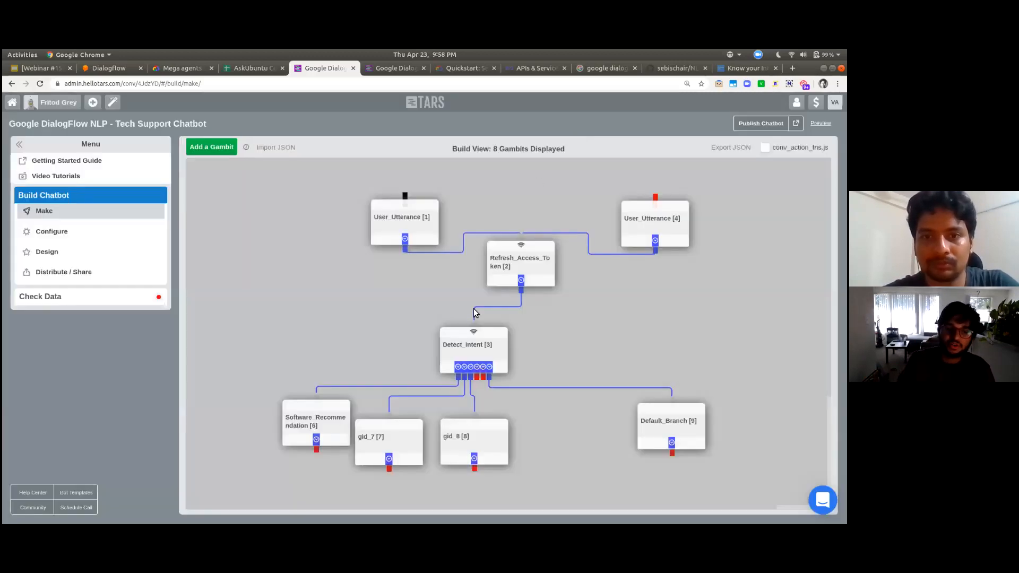
Rename the gid_7 gambit as Make_Update and save it
click(390, 443)
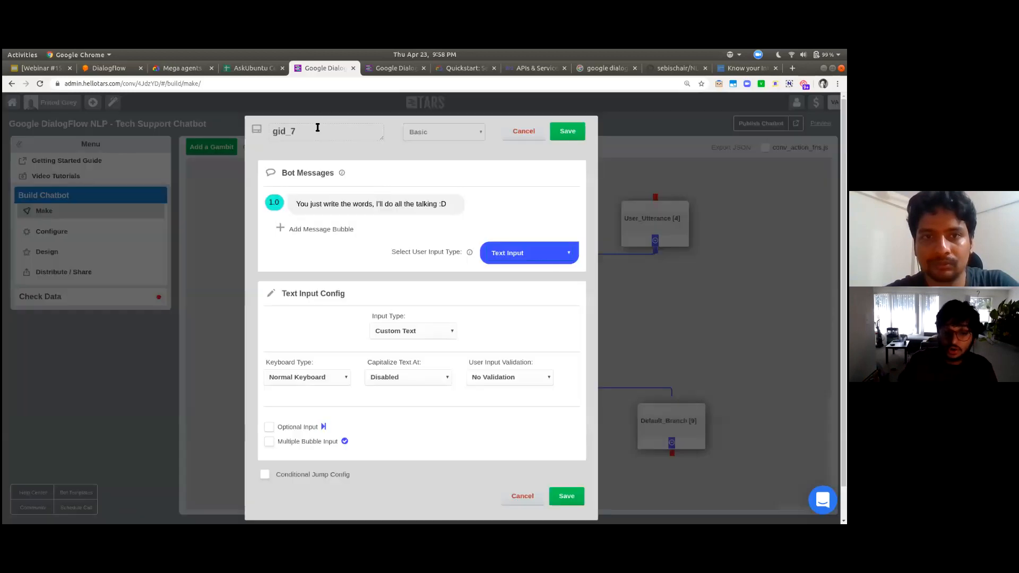
double_click(318, 134)
text(Make_Update)
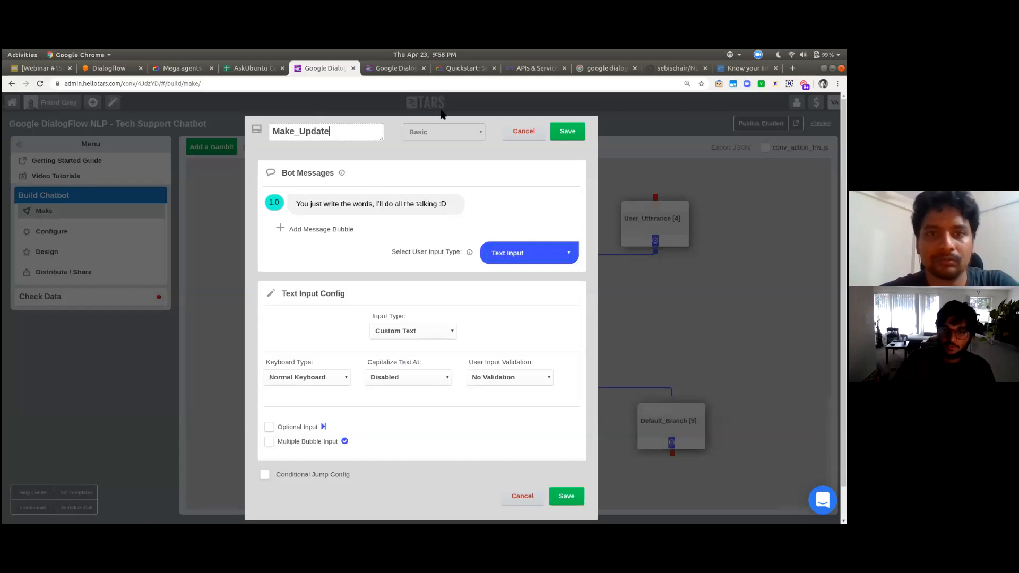
click(567, 132)
Rename the gid_8 gambit as Setup_Printer and save it
click(469, 441)
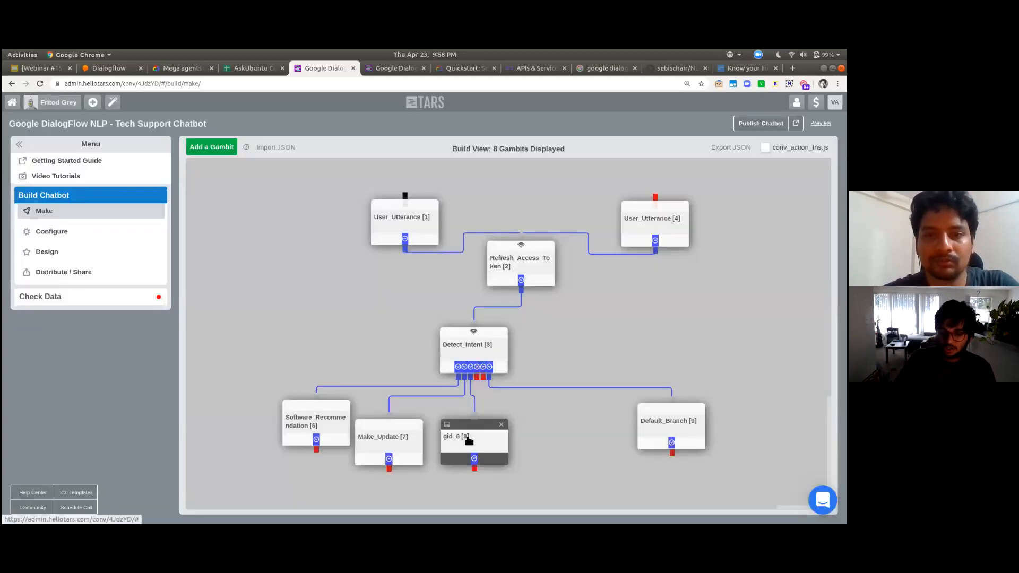
double_click(319, 132)
text(Se)
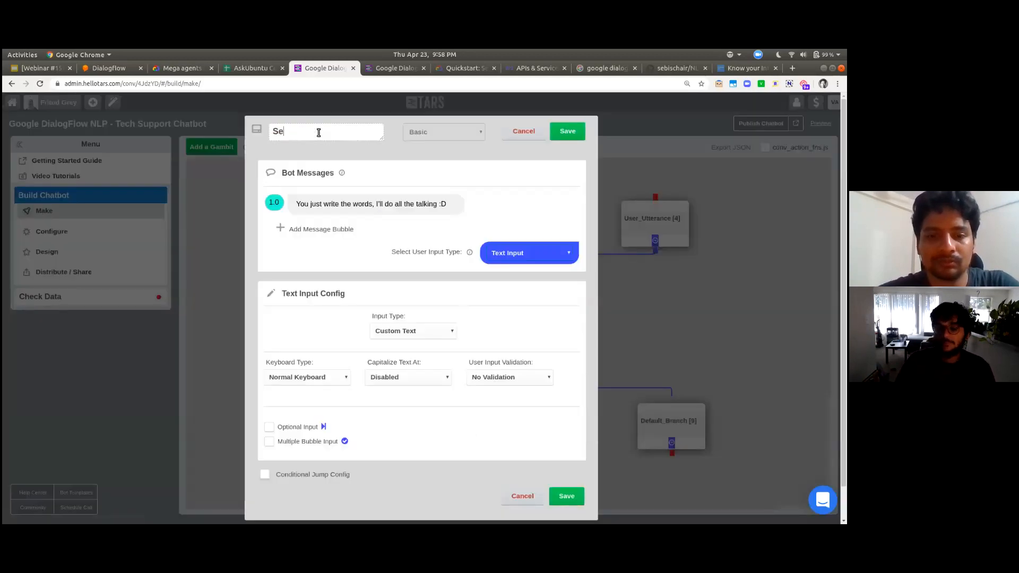
text(tup_Printer)
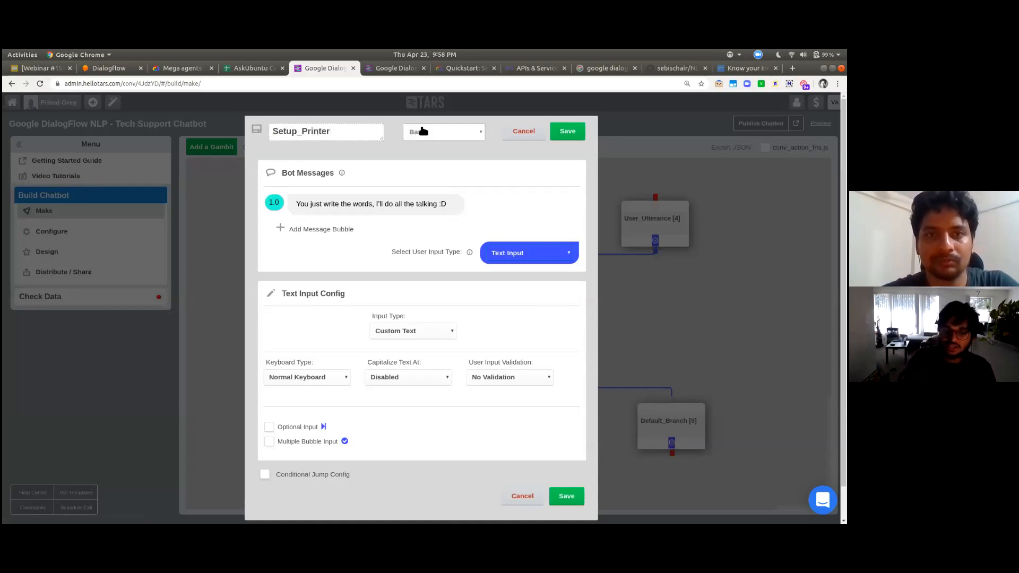
click(564, 136)
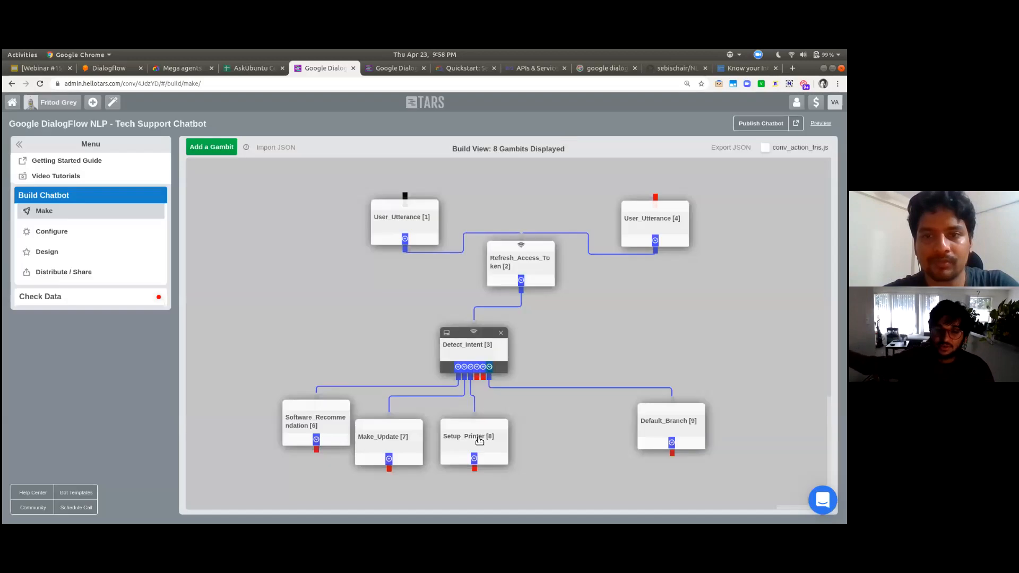
Connect Make_Update's output to User_Utterance [4], check that gambit's bot message, and reposition it above Refresh_Access_Token
drag(389, 470, 664, 273)
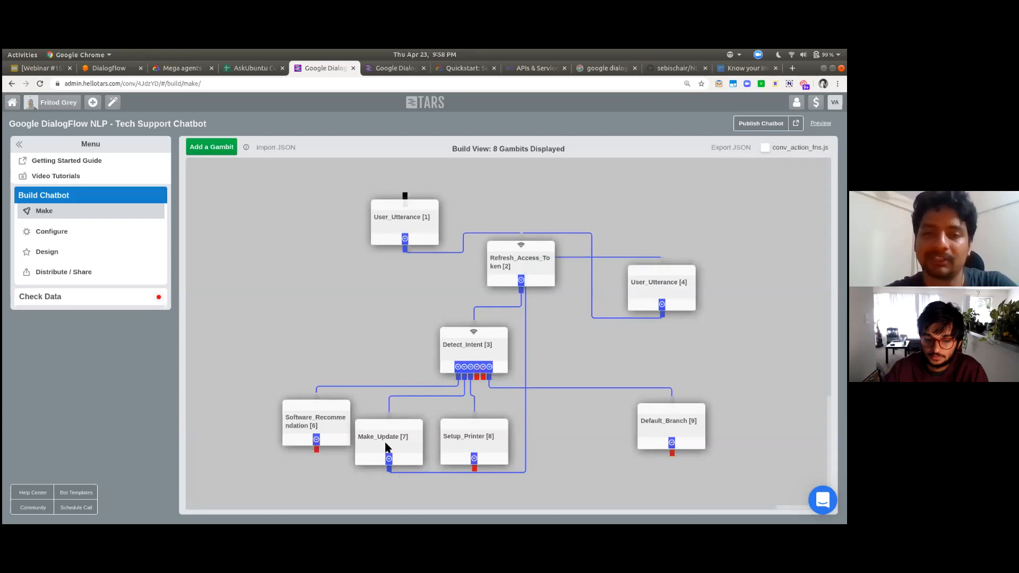
mouse_move(658, 279)
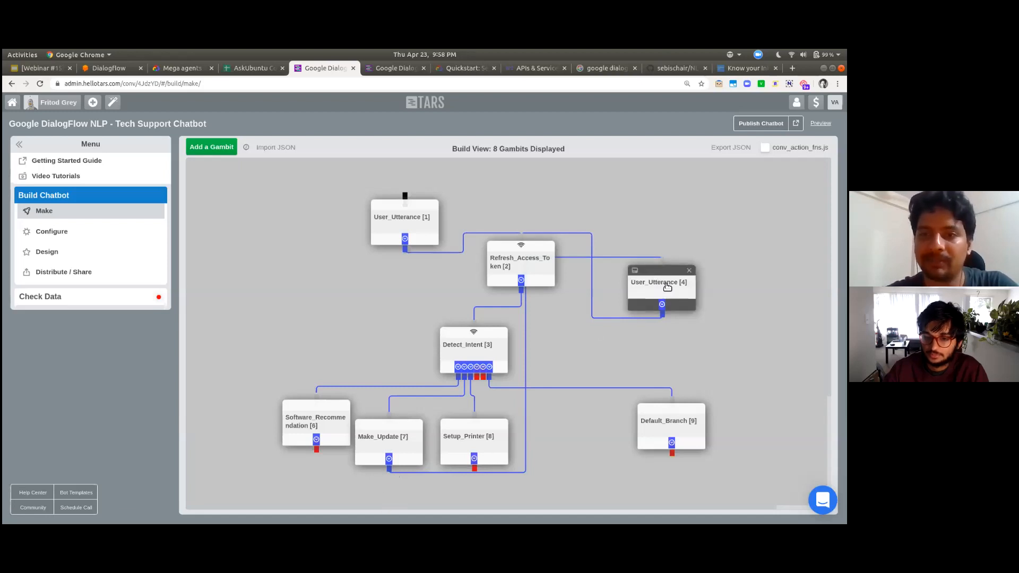
click(683, 286)
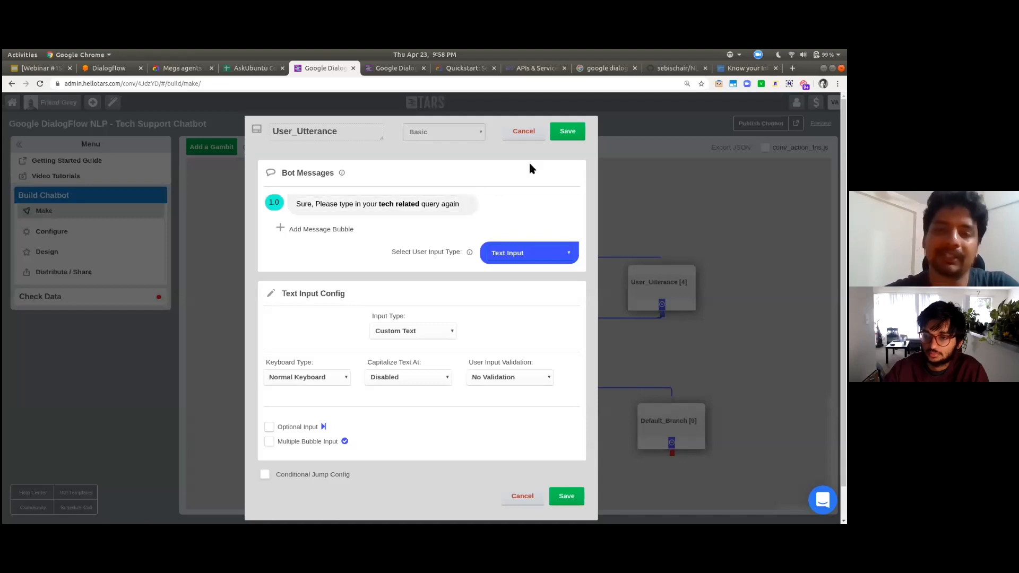
click(532, 134)
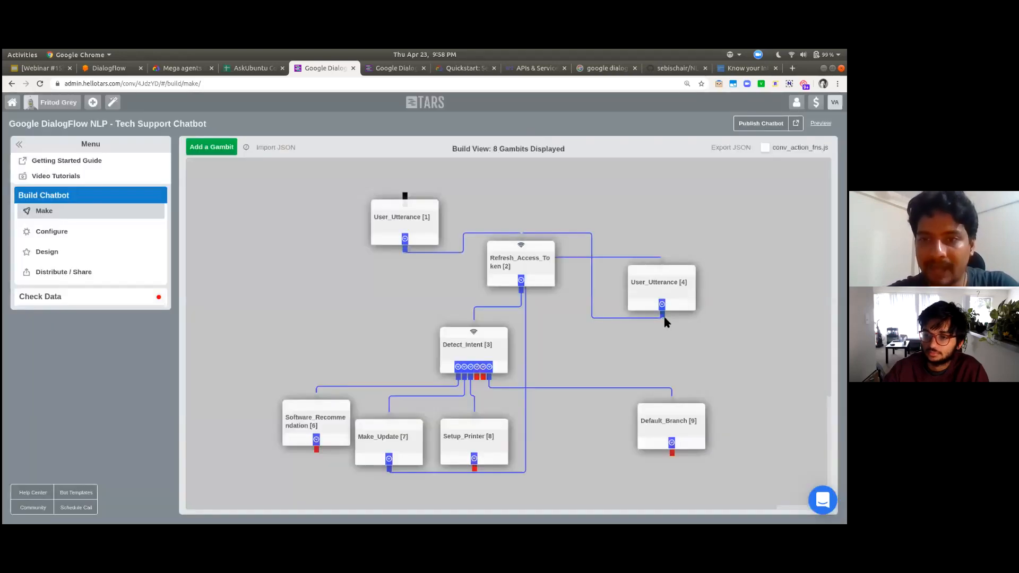
drag(652, 295, 564, 210)
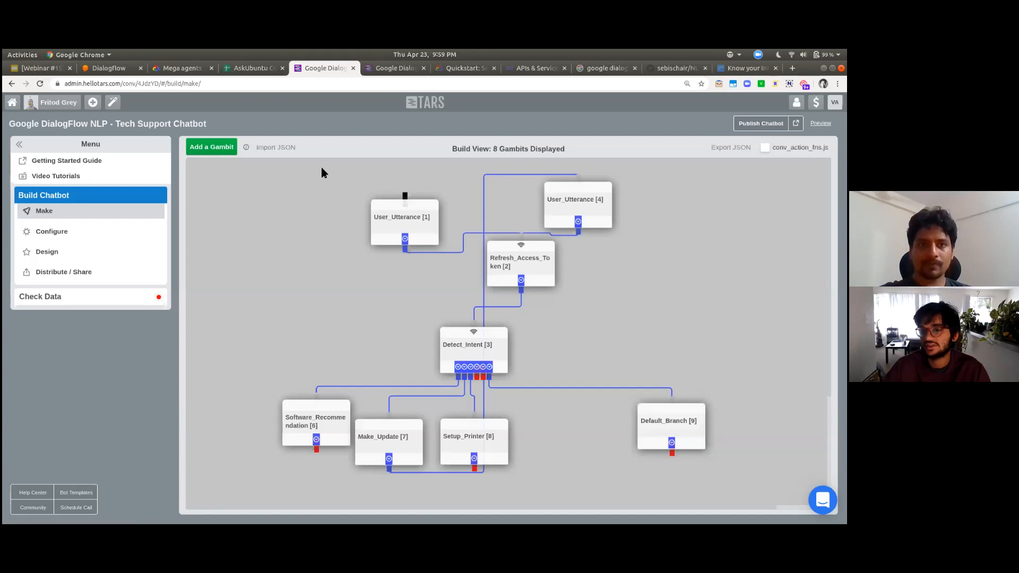
Switch to Dialogflow, review the agent list and the Make_Update intent's training phrases, and return to the intents list
click(119, 72)
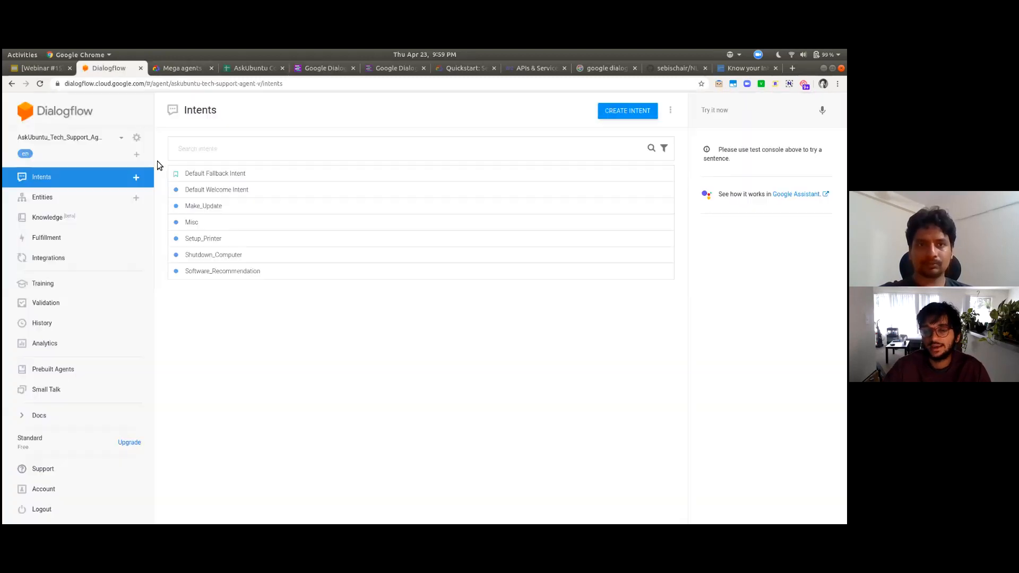
click(122, 138)
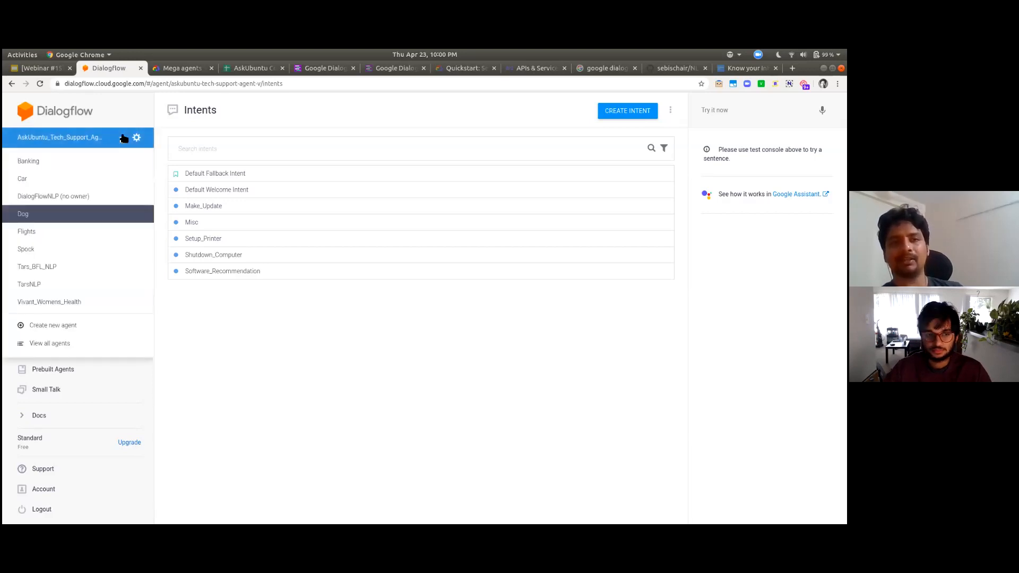
click(124, 138)
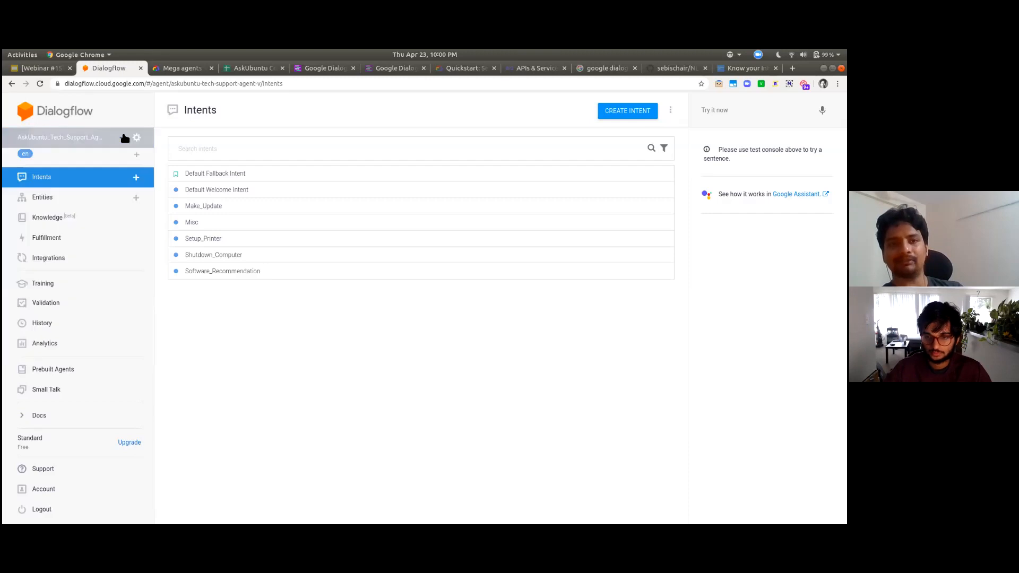
click(217, 208)
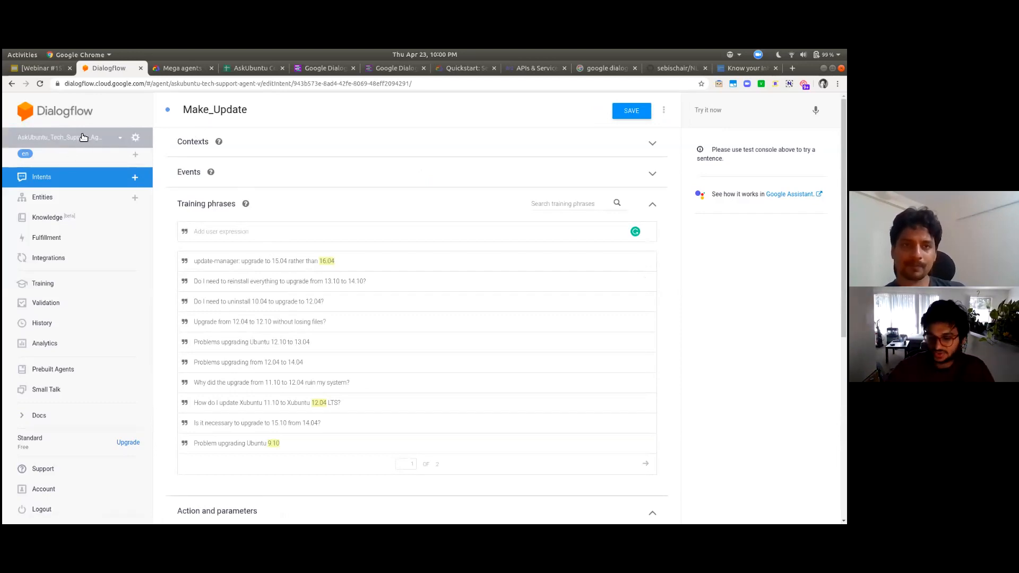
click(96, 181)
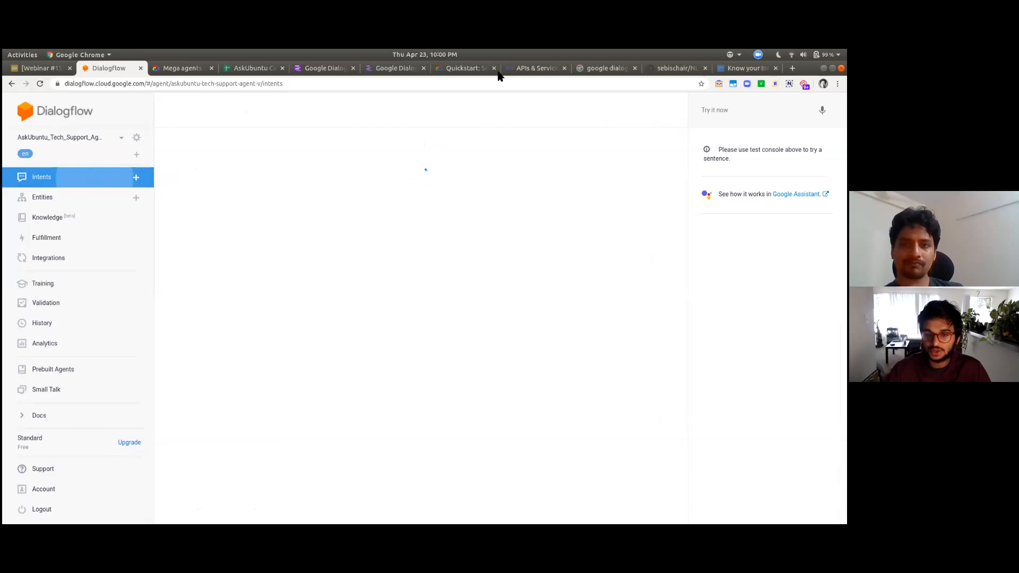